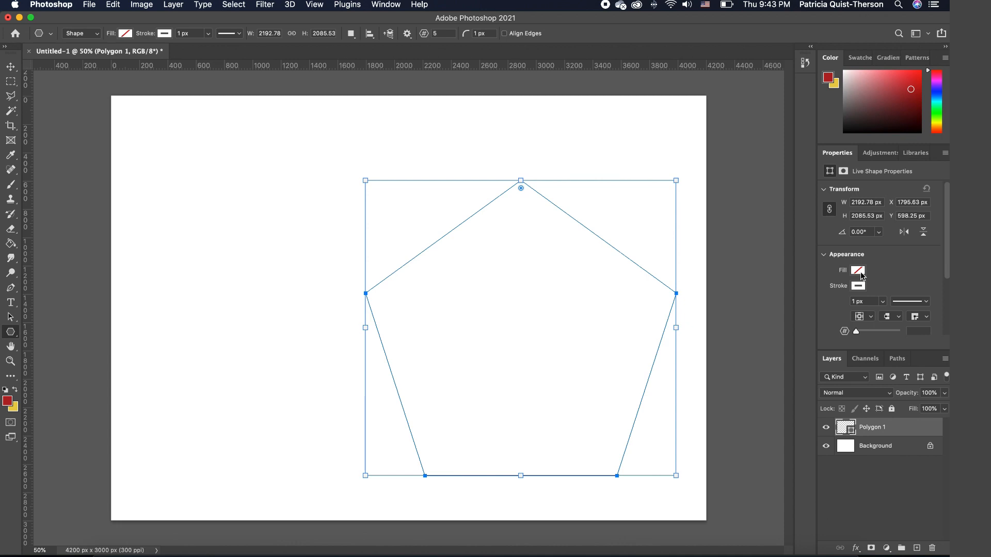
Fill the pentagon with a brighter red, hex c50718
click(860, 272)
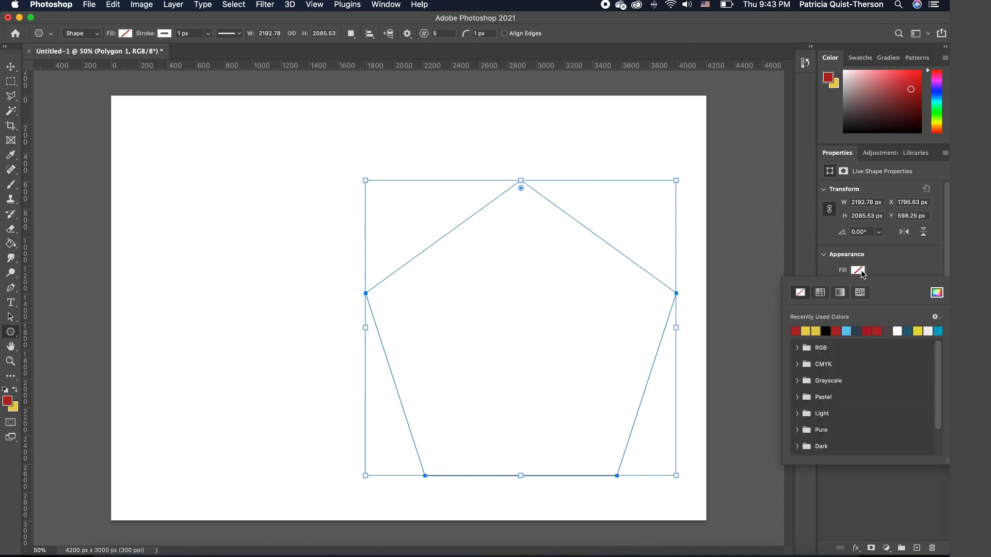
click(795, 331)
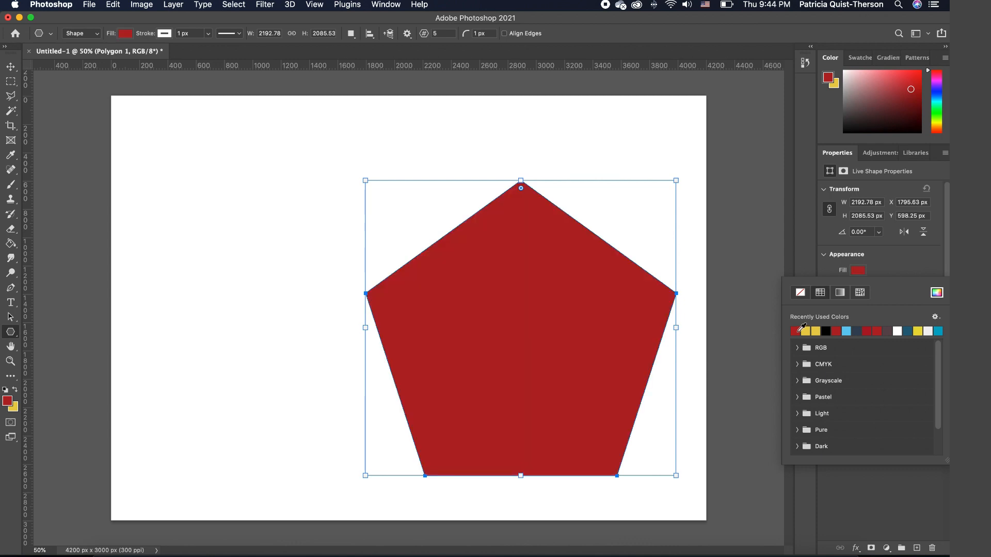
click(937, 292)
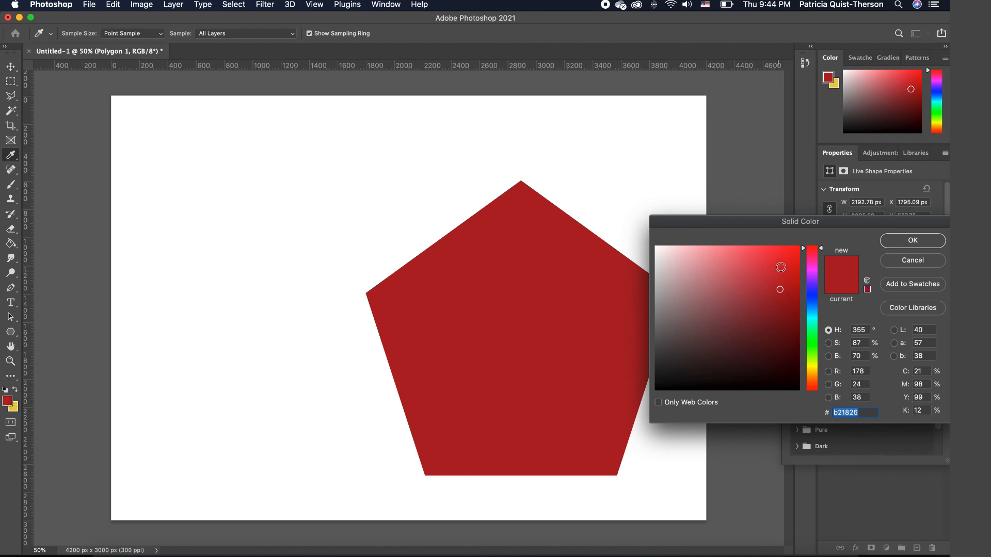
drag(784, 265, 784, 274)
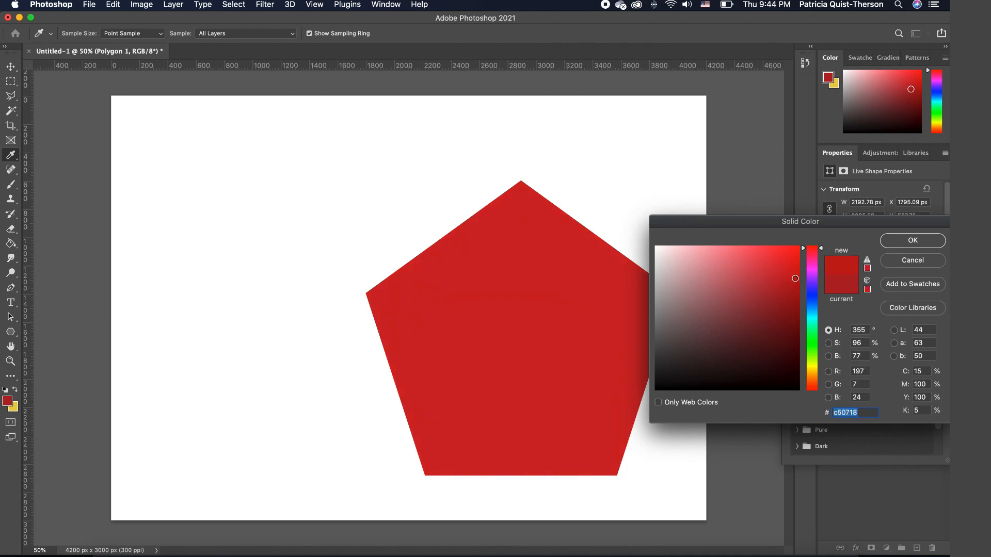
key(Return)
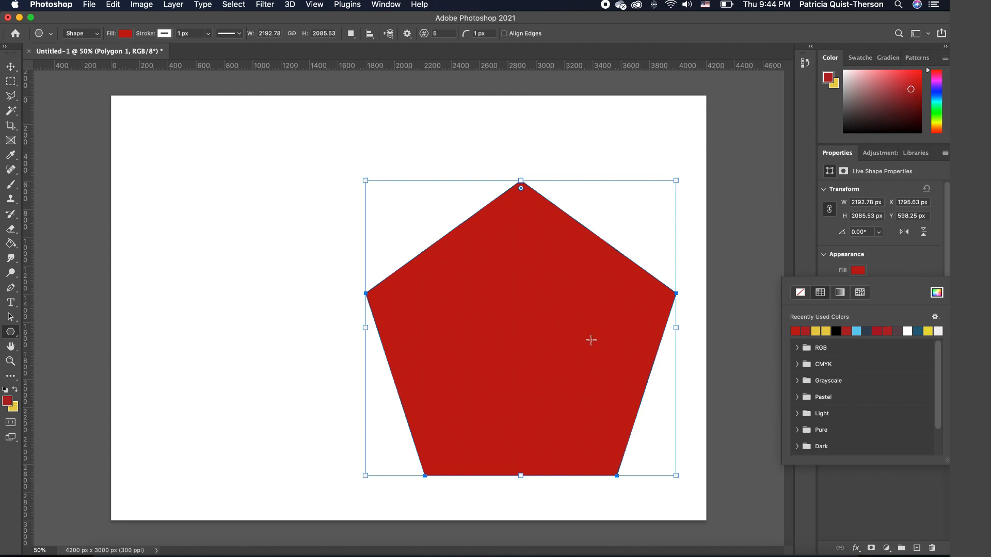
Round all corners of the pentagon to a radius of about 163 px and remove its stroke
click(521, 188)
drag(521, 190, 527, 211)
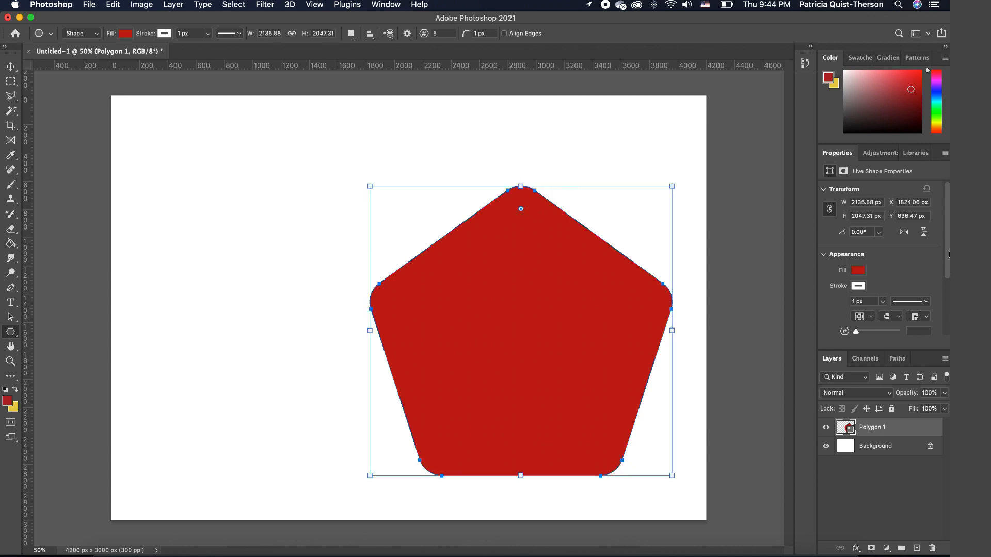
drag(949, 254, 948, 297)
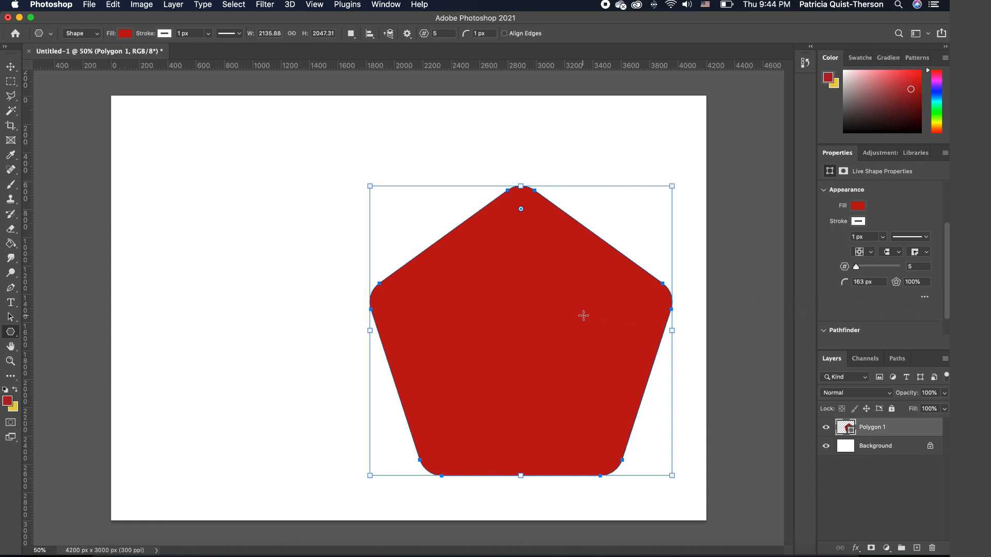
click(858, 222)
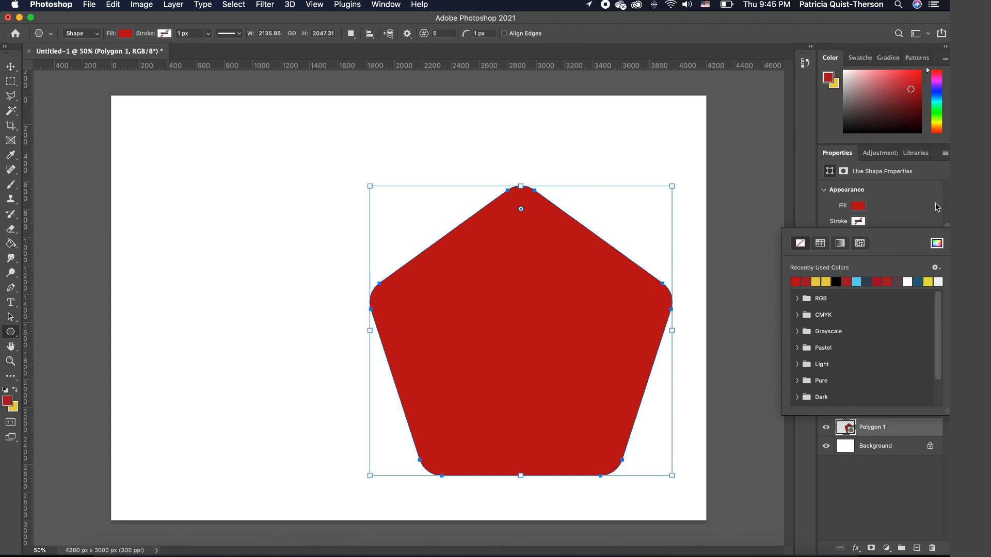
click(921, 208)
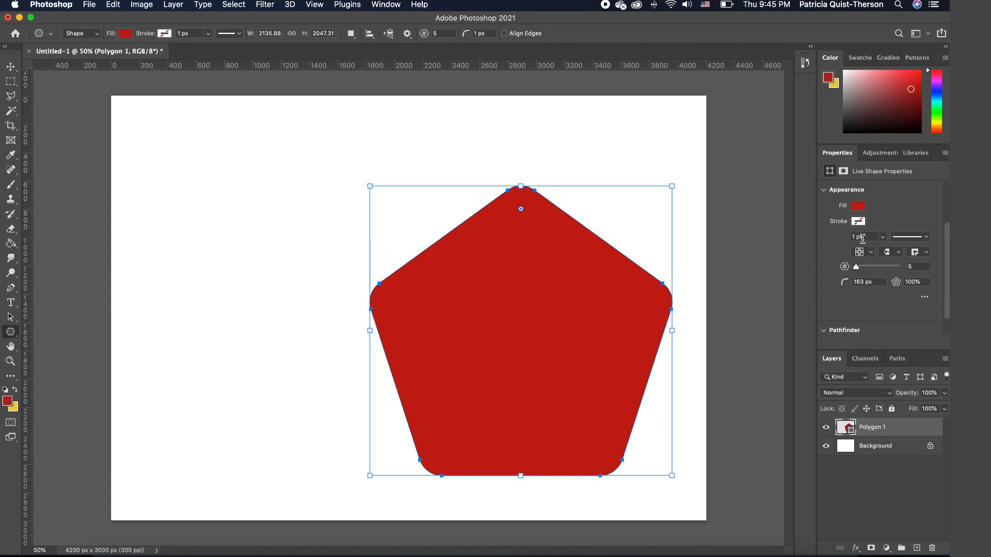
Move the pentagon, enlarge it to about 132% and rotate it about -25°, letting it overhang the canvas's upper-right corner
click(10, 67)
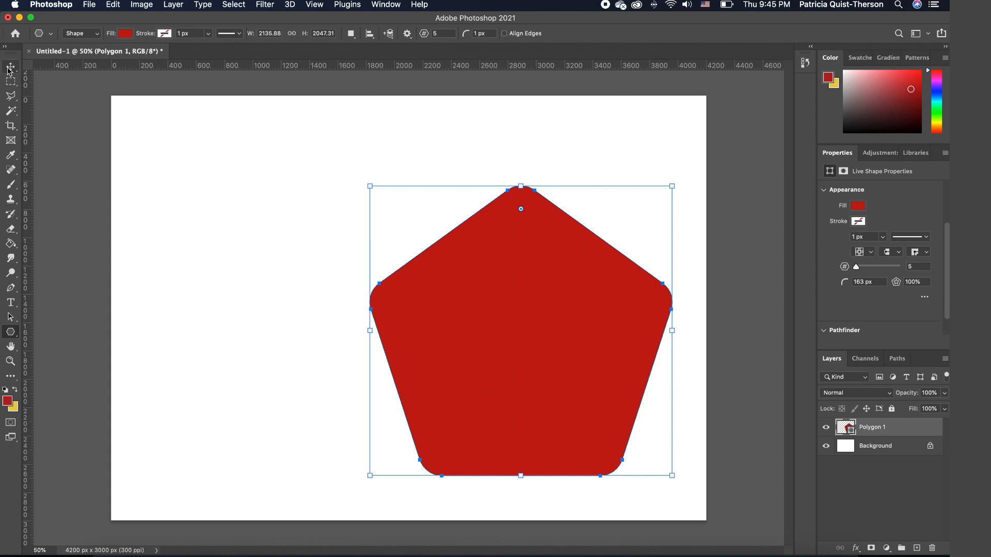
click(441, 122)
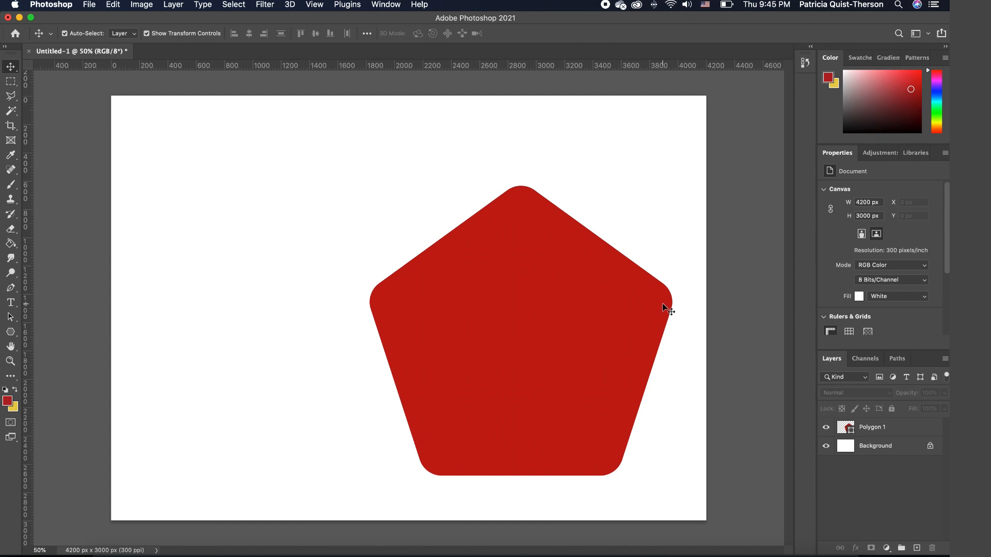
drag(574, 378, 516, 267)
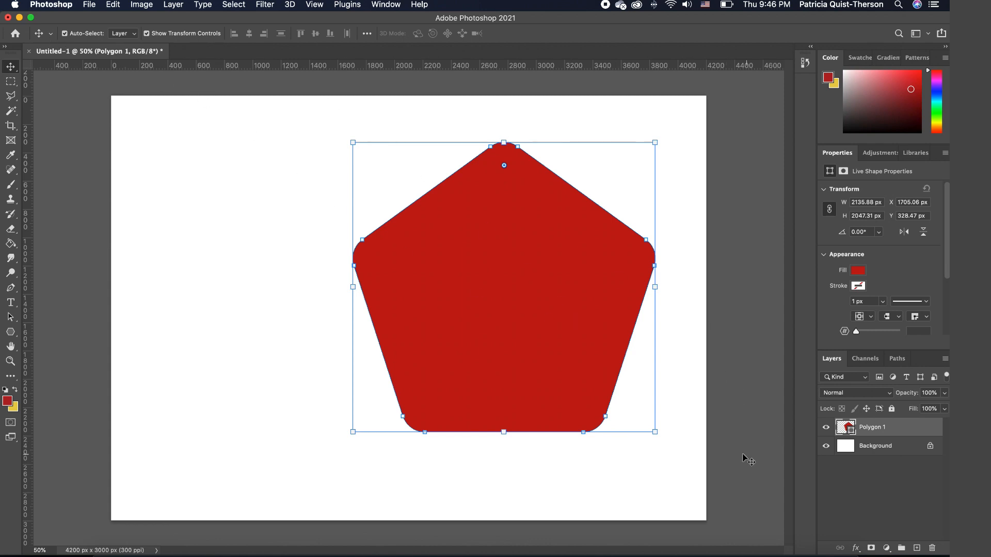
drag(657, 439, 826, 408)
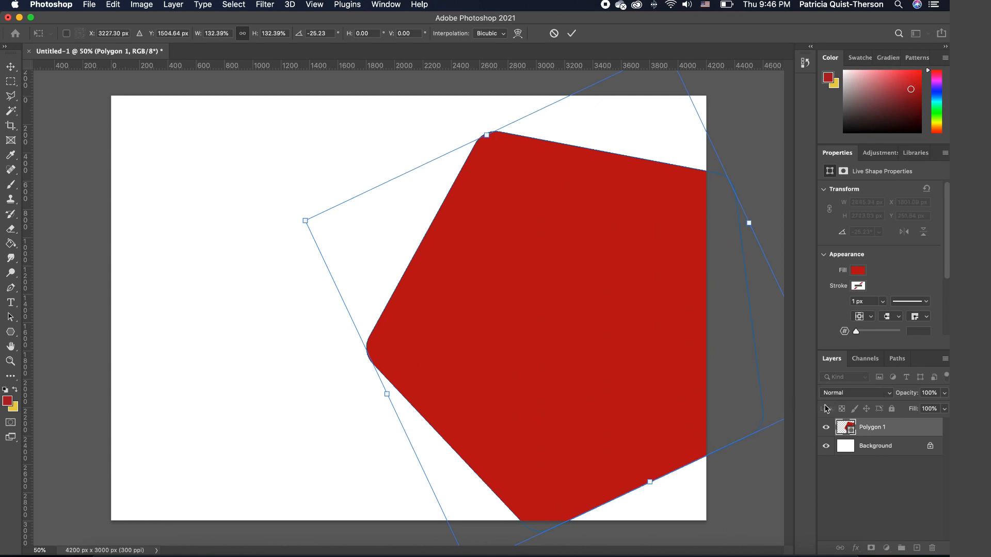
drag(613, 368, 569, 280)
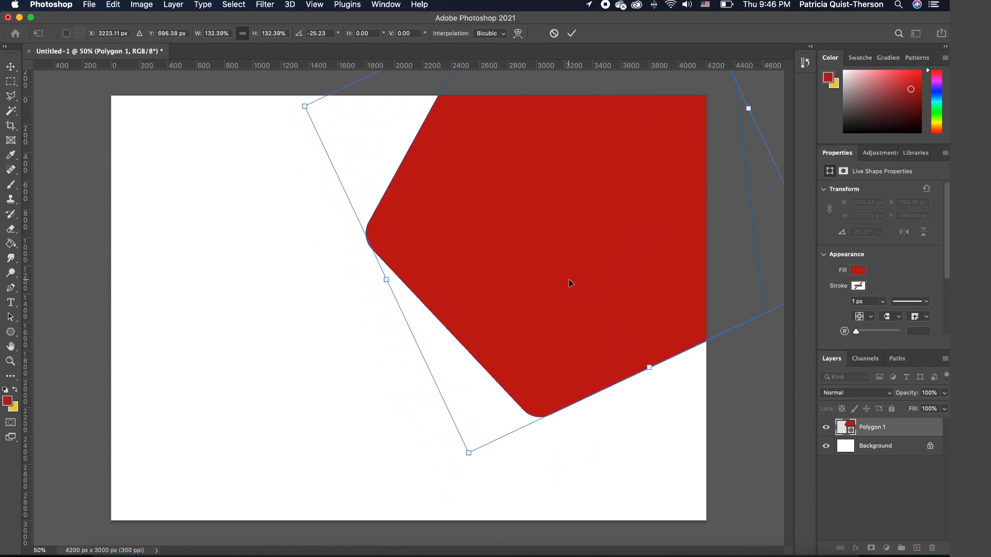
key(Return)
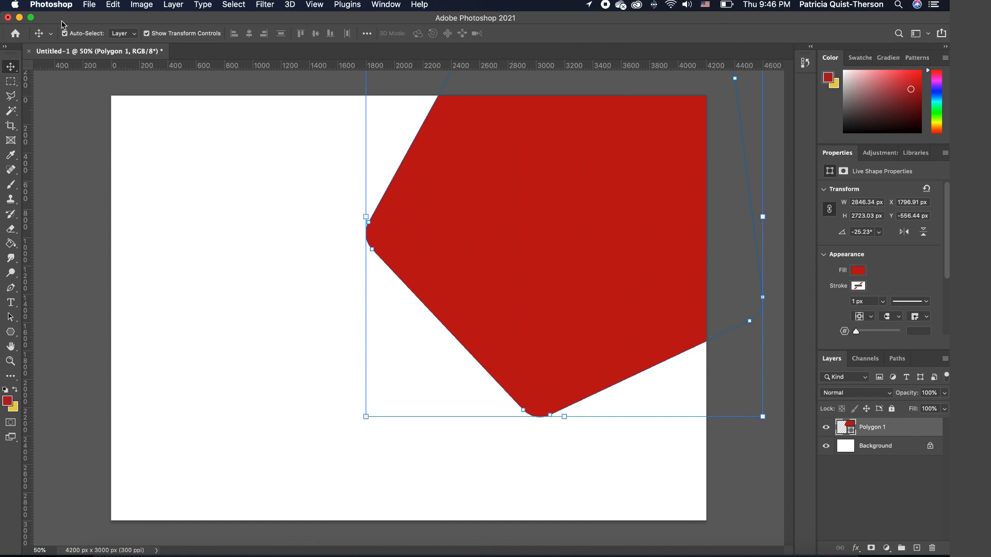
click(109, 5)
mouse_move(170, 269)
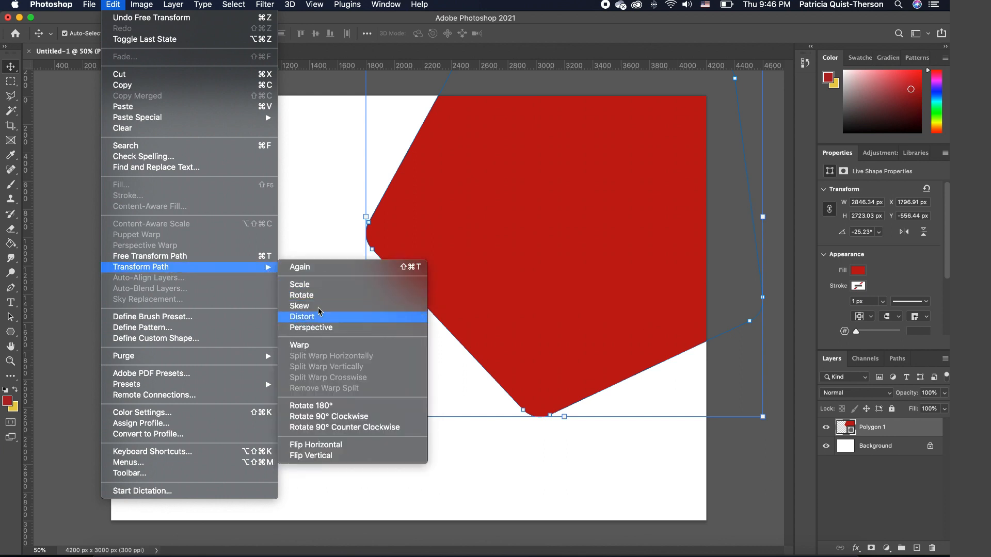
click(305, 285)
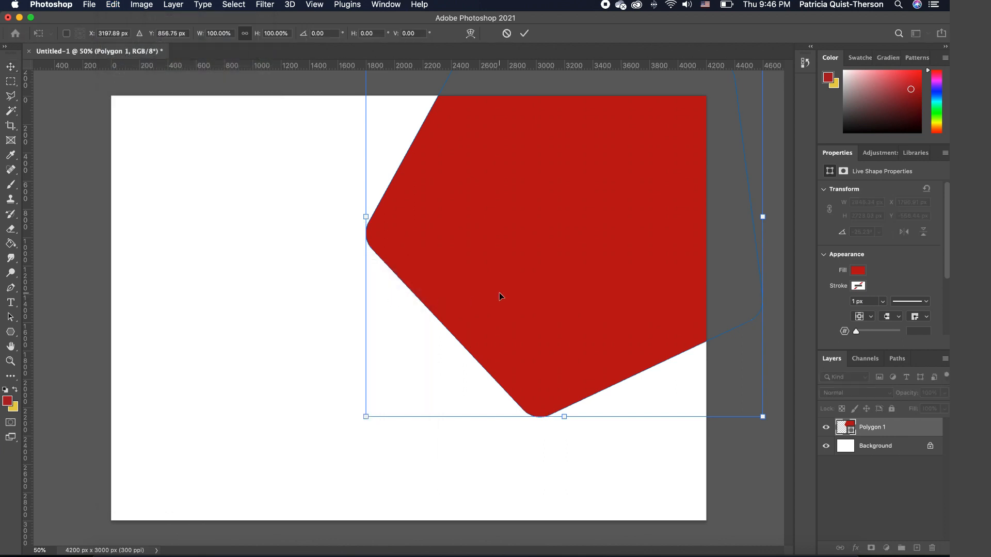
key(Return)
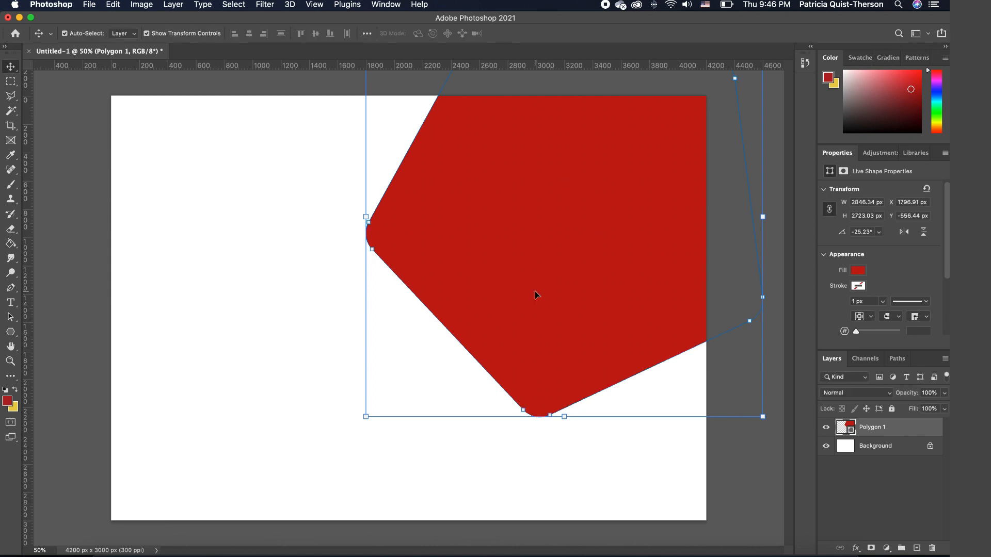
Shift the pentagon slightly up and to the right, to about X 1829 px and Y -622 px, and deselect it
mouse_move(499, 316)
mouse_down()
mouse_move(510, 306)
mouse_move(503, 311)
mouse_up()
click(300, 358)
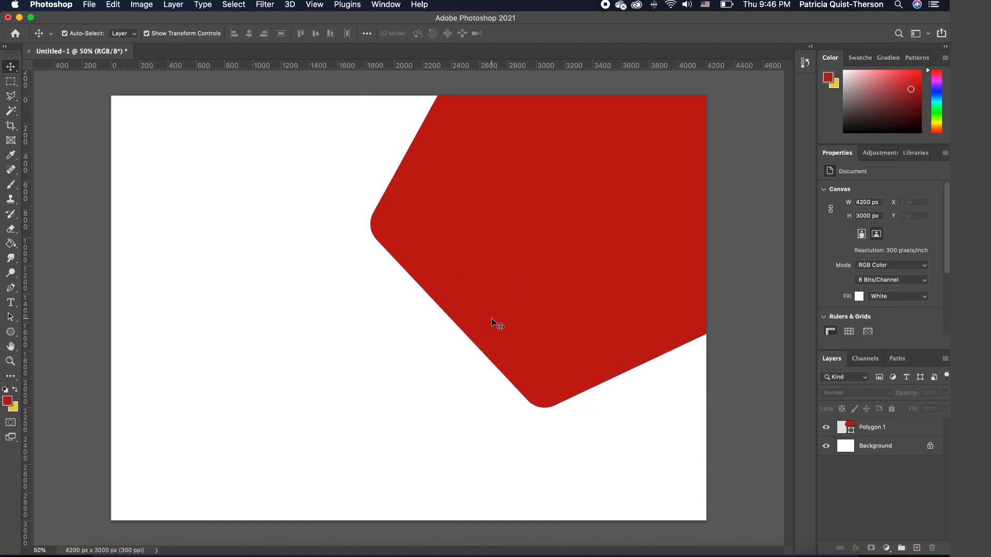
Duplicate the Polygon 1 layer once and hide the copy
click(537, 297)
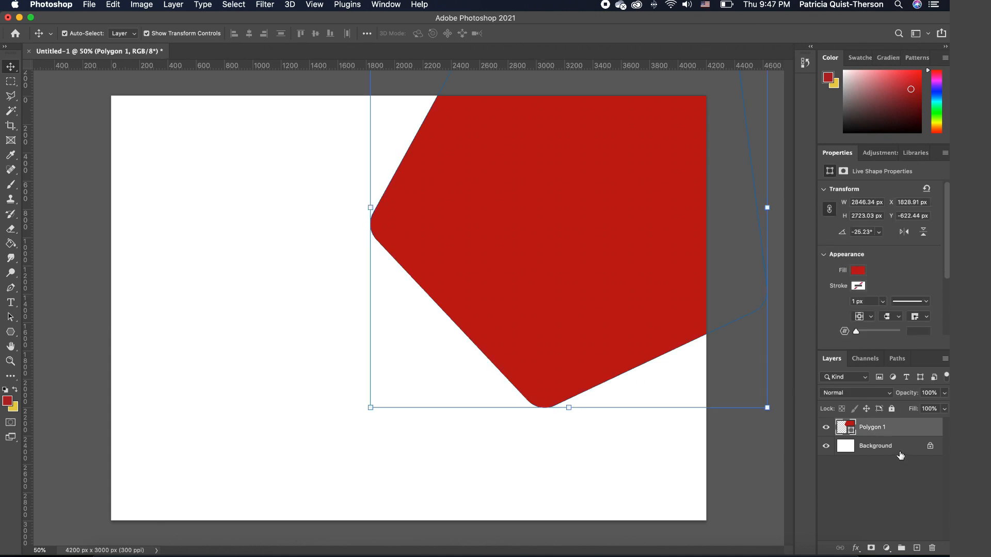
key(super+j)
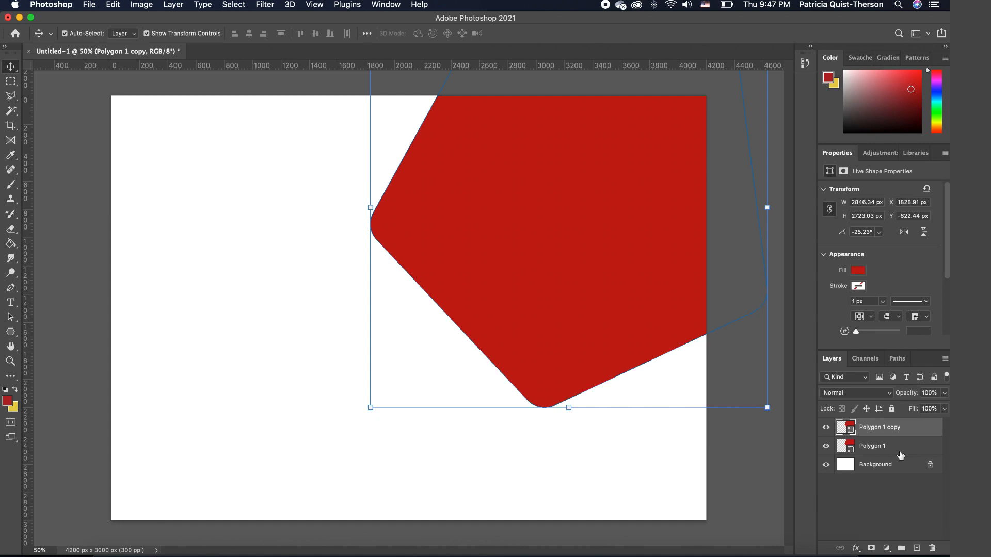
drag(926, 431, 918, 547)
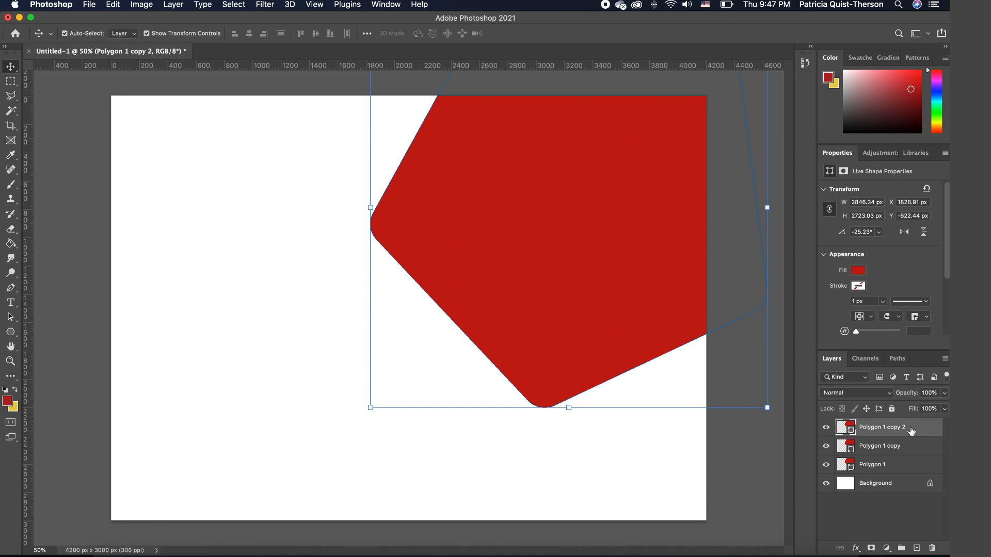
key(super+z)
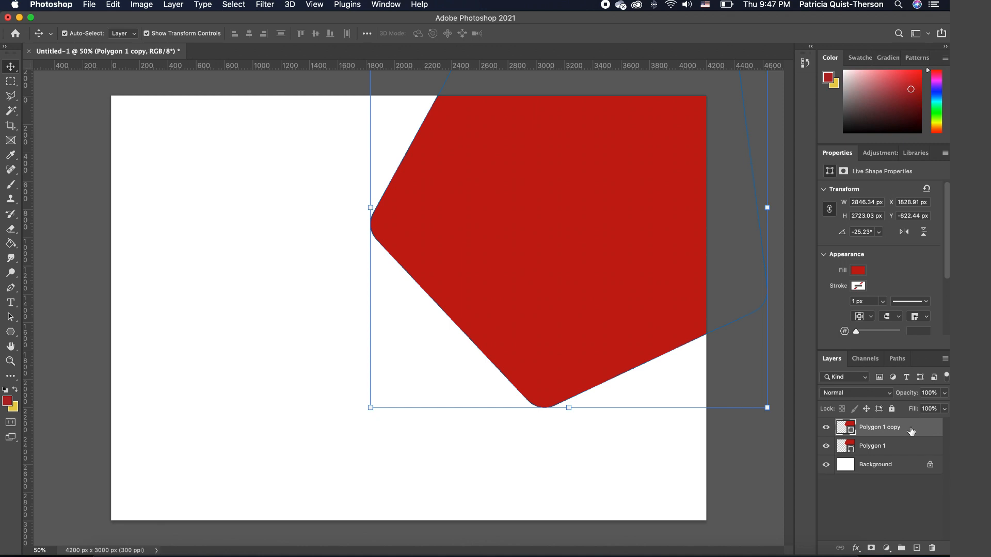
mouse_move(911, 432)
mouse_down()
mouse_move(926, 431)
mouse_move(935, 529)
mouse_move(927, 421)
mouse_up()
click(826, 428)
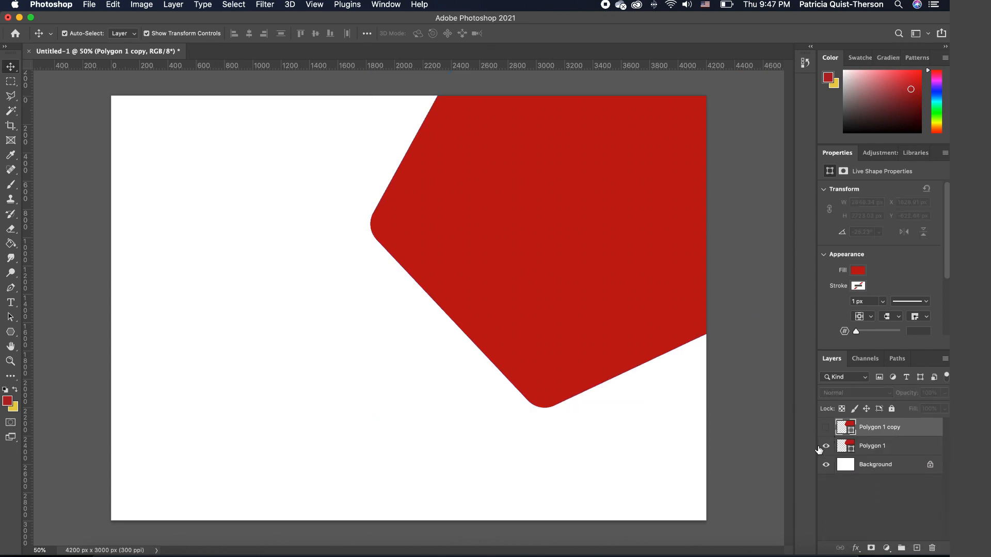
Place skyscrapers-of-the-future.jpg from Finder directly above the Polygon 1 layer, positioned over the pentagon at about X 896 px and Y -458 px
click(523, 243)
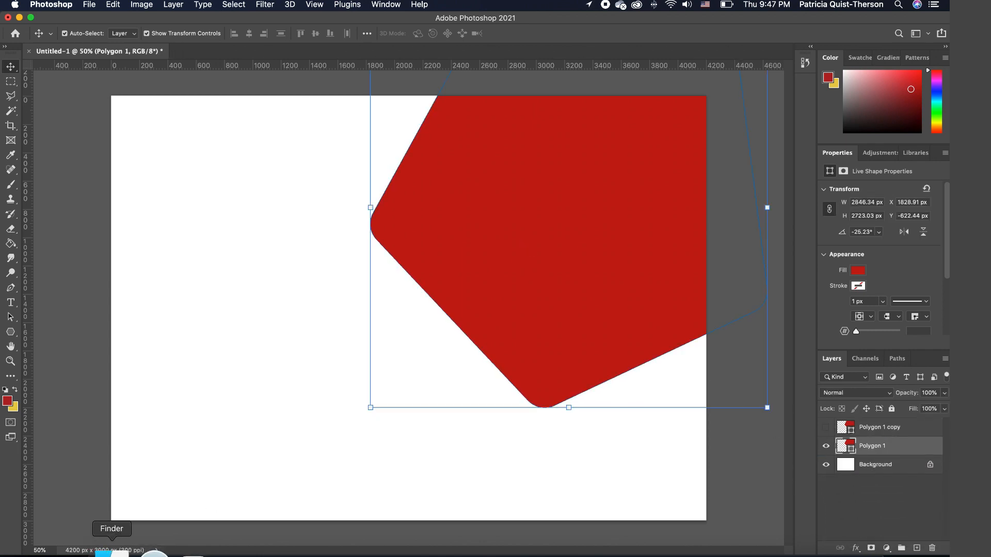
click(108, 554)
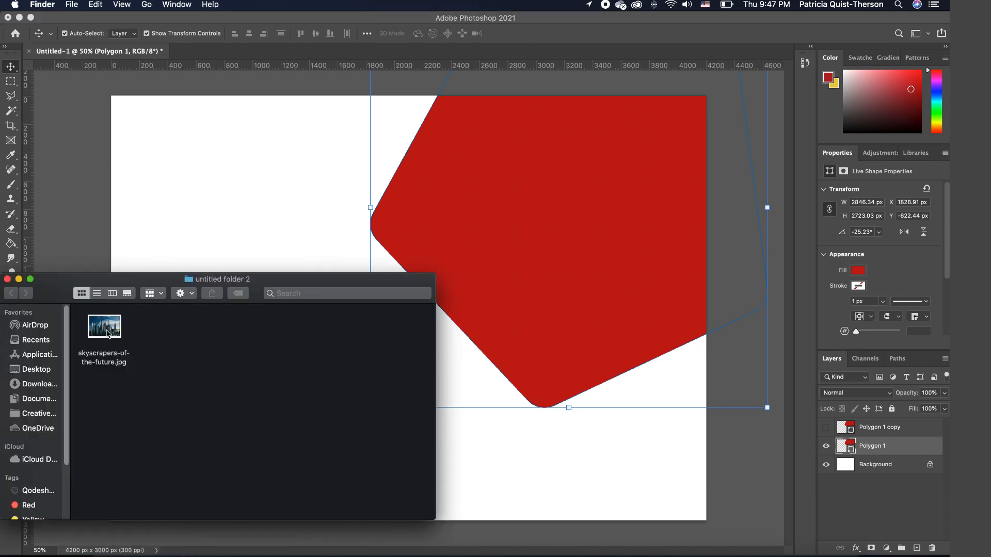
drag(104, 326, 536, 259)
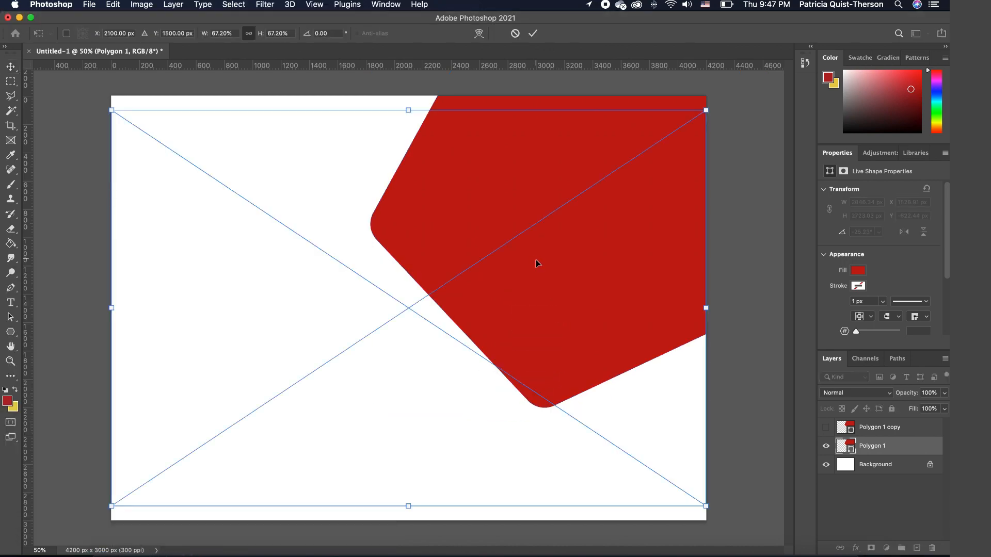
drag(365, 401, 509, 323)
key(Return)
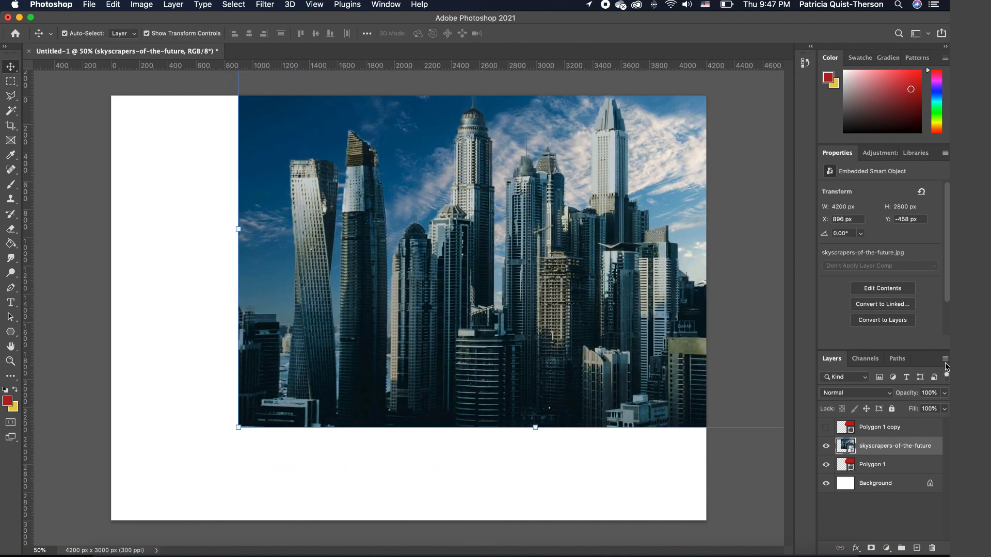
Lower the skyscraper photo layer's opacity to 61%
click(944, 394)
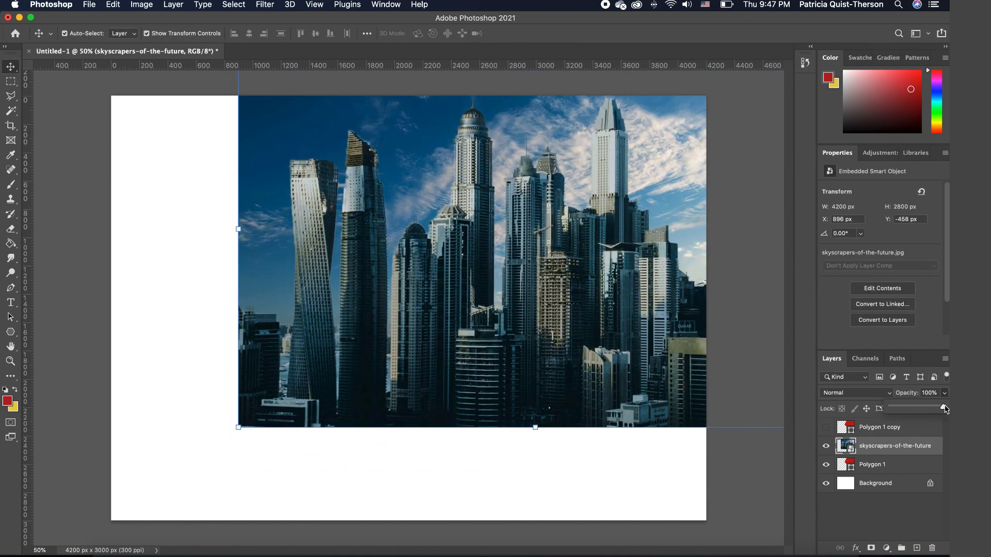
drag(944, 409, 924, 409)
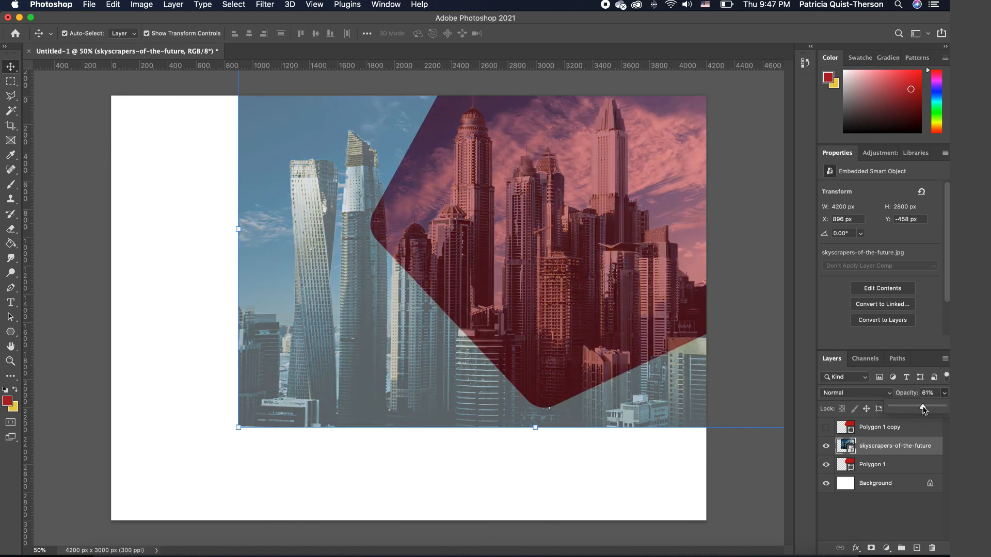
click(379, 370)
Scale the skyscraper photo to about 60.3% and align it over the pentagon, at about X 1499 px and Y -271 px
drag(379, 370, 412, 373)
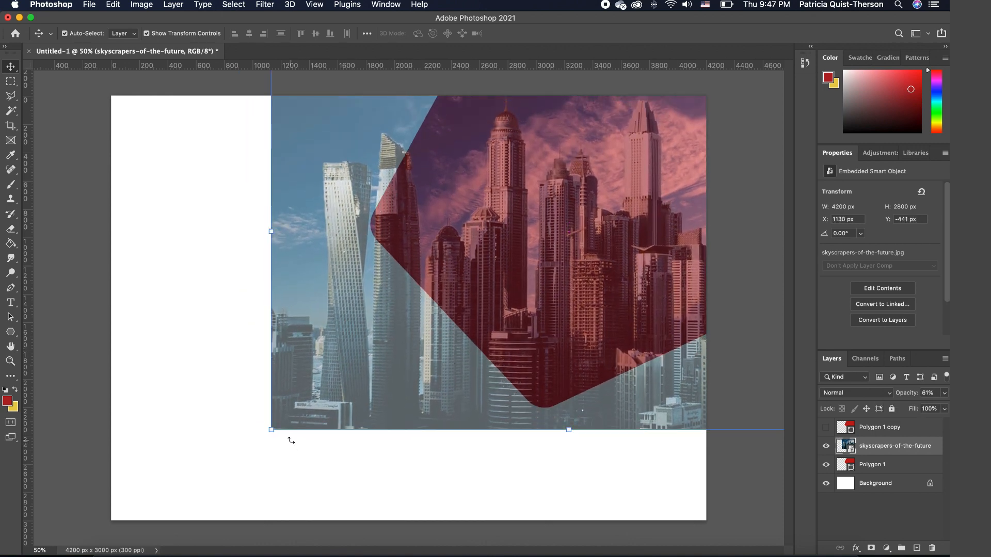
drag(272, 431, 332, 388)
drag(585, 362, 579, 385)
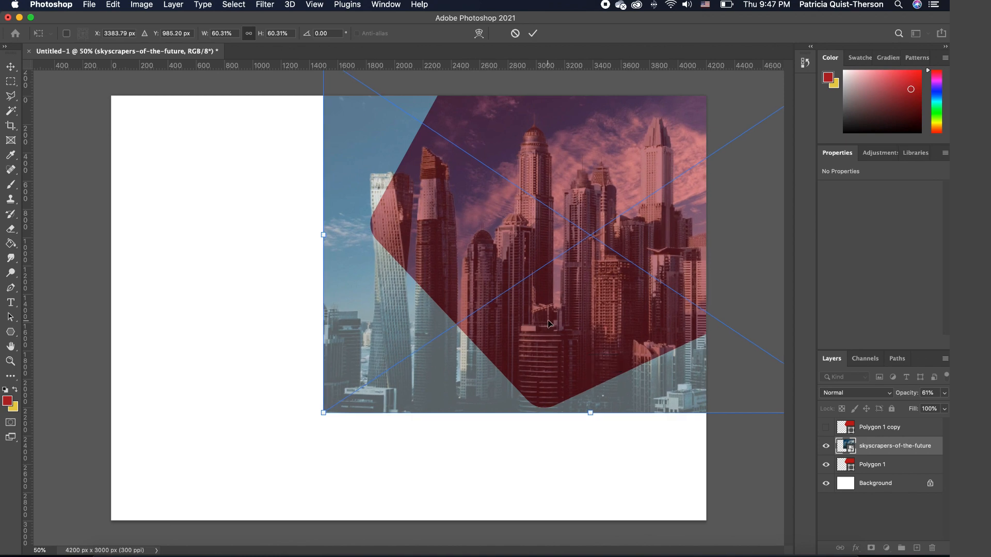
key(Return)
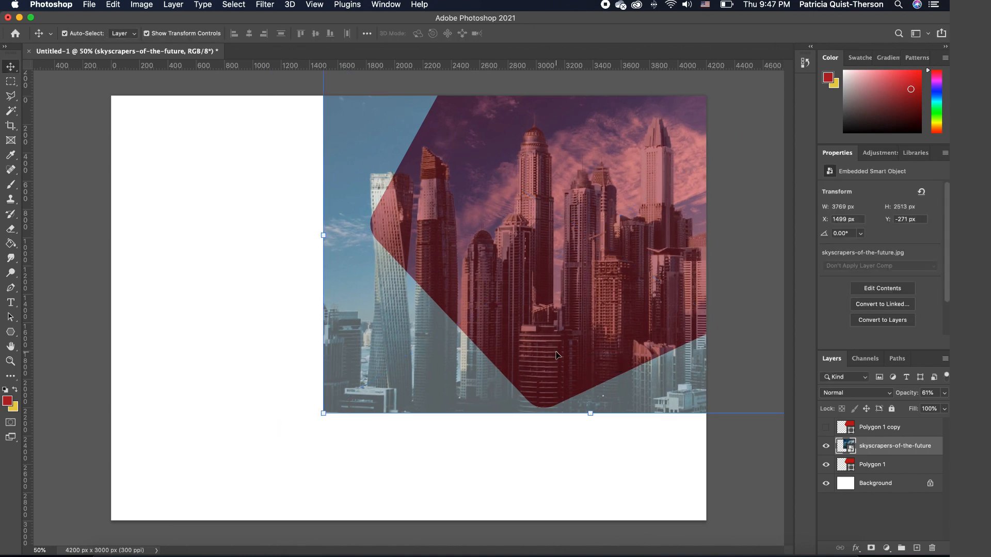
Load the outline of the Polygon 1 shape as a selection and make the skyscrapers-of-the-future layer active
click(498, 472)
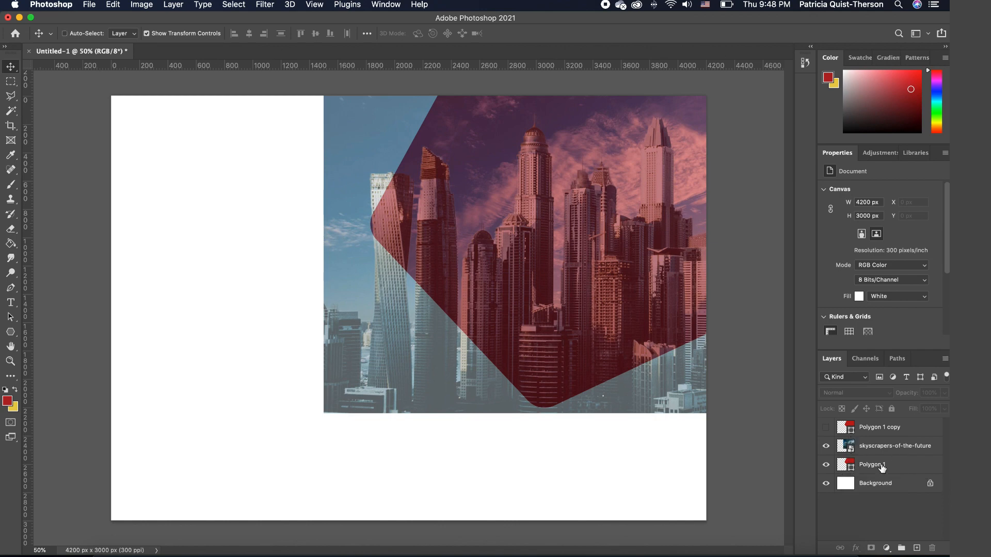
super+click(848, 471)
click(893, 447)
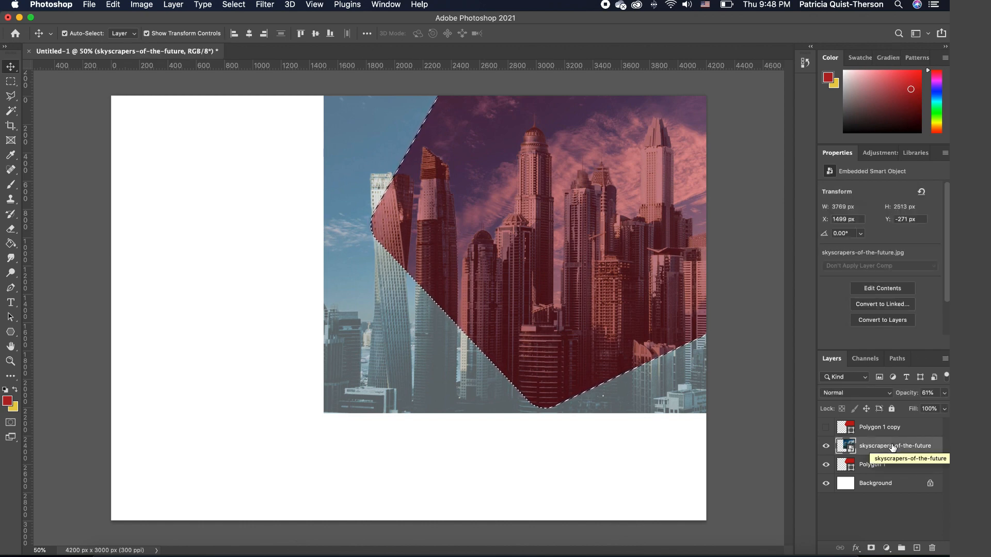
Copy the selected pentagon area of the skyscraper photo to a new layer with Layer Via Copy, and hide the skyscrapers-of-the-future layer
click(11, 98)
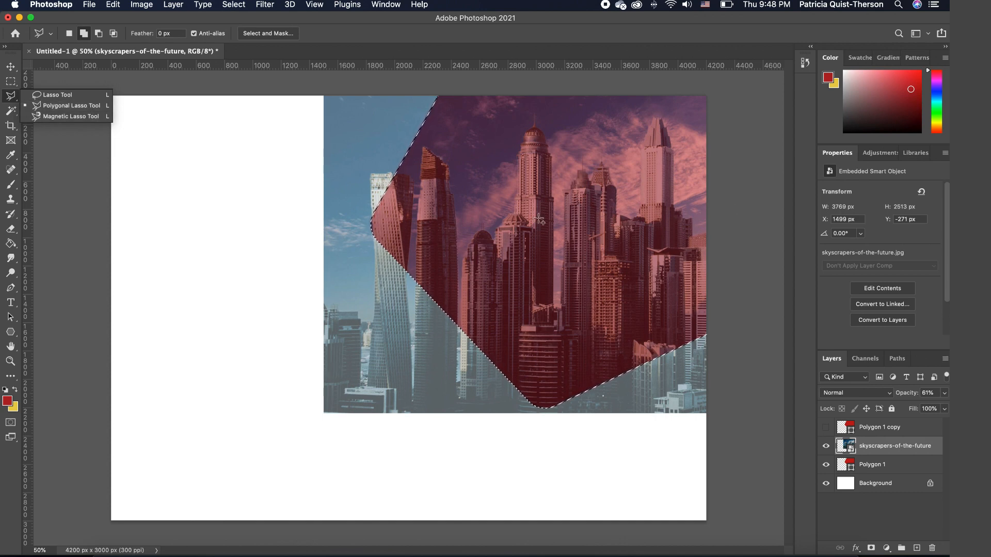
right_click(516, 191)
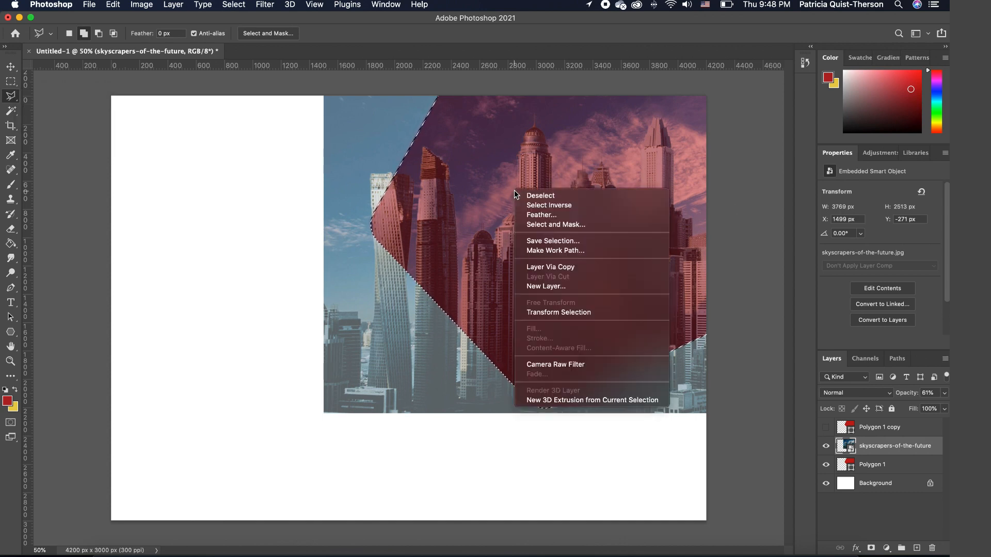
click(564, 267)
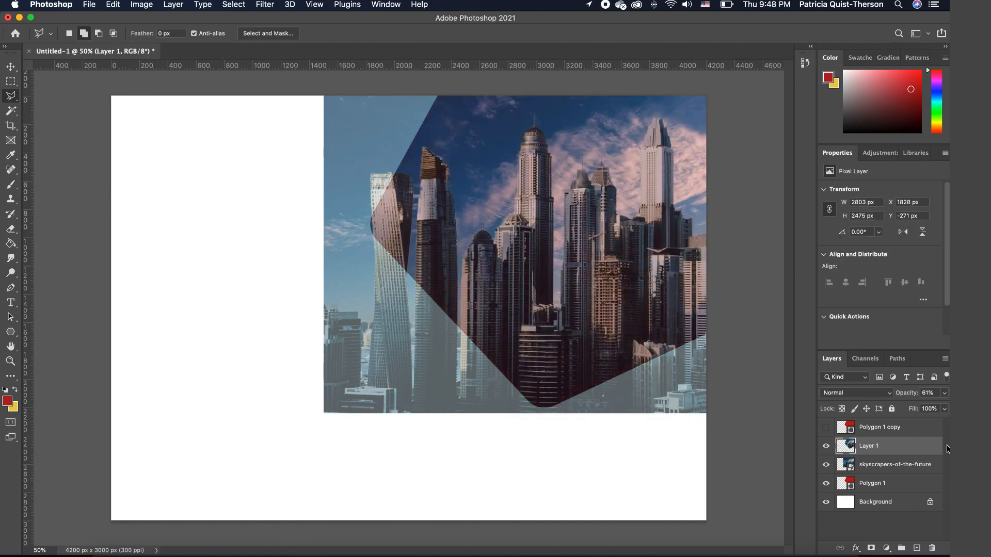
click(825, 466)
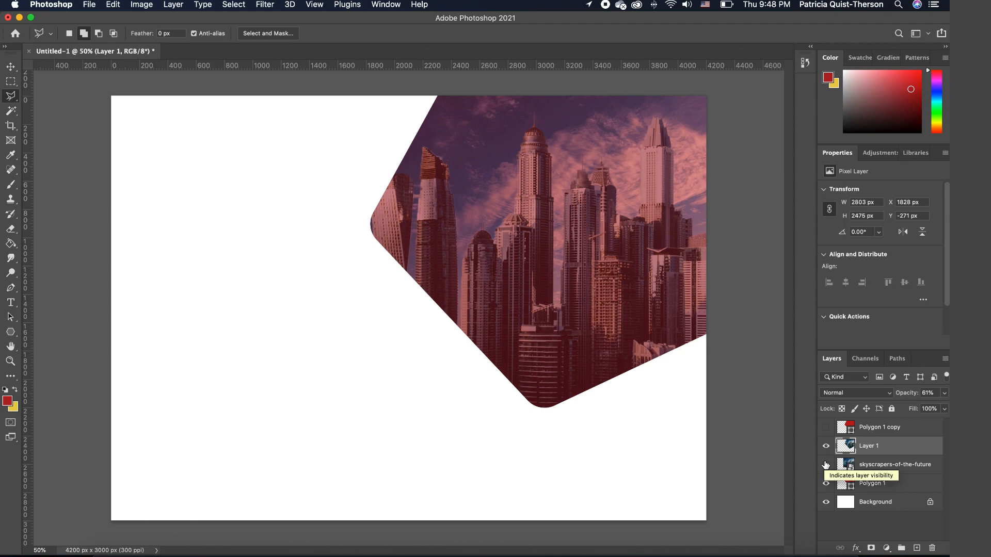
Raise the opacity of the pentagon-shaped photo cutout on Layer 1 to 100%
click(945, 392)
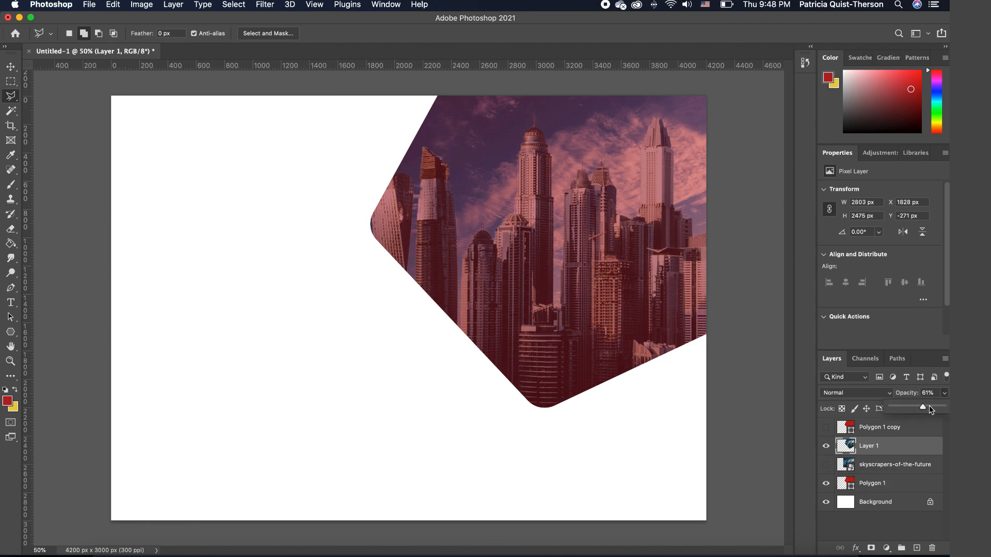
drag(924, 406, 943, 407)
click(878, 484)
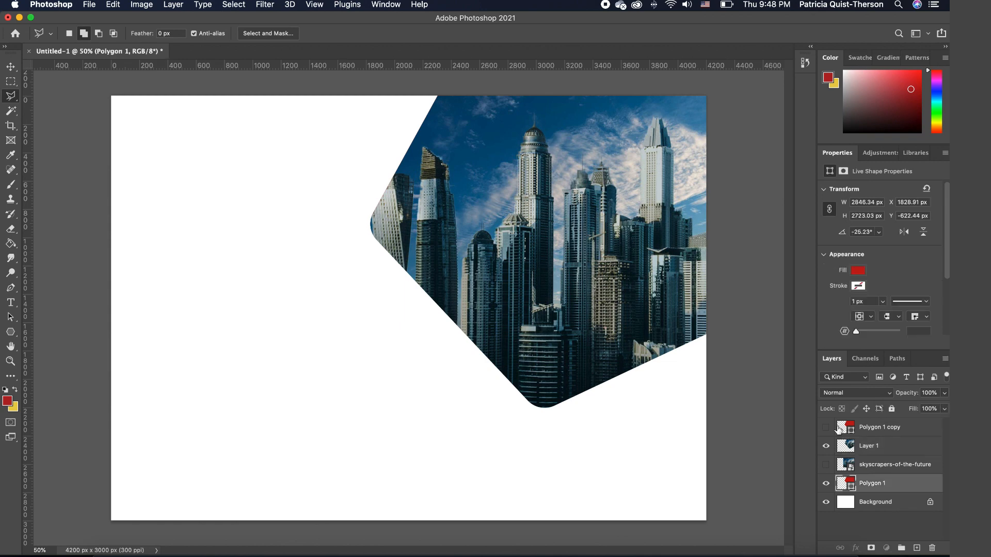
Show the Polygon 1 copy layer and scale its pentagon to about 2426 x 2323 px, positioned at about X 2278 px and Y -620 px
click(826, 428)
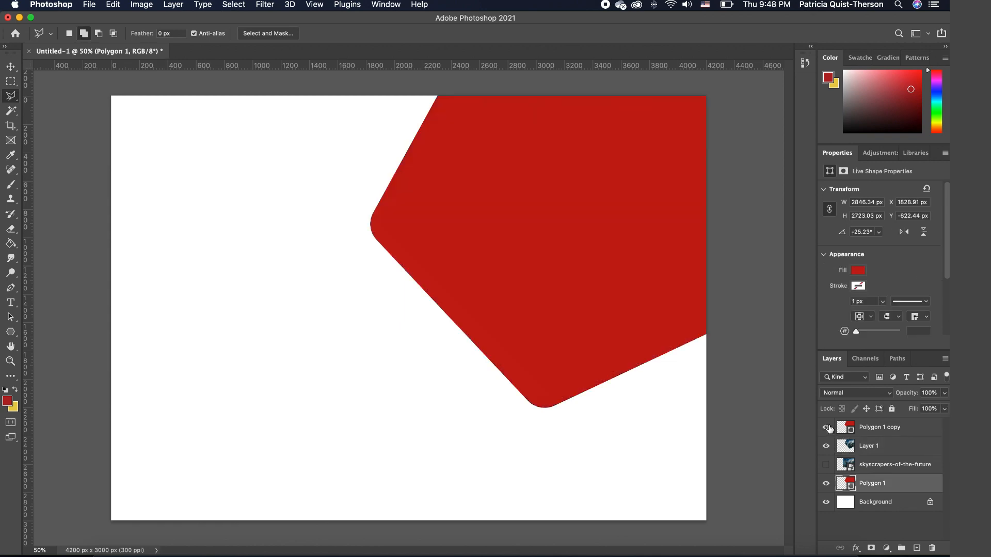
key(v)
click(535, 274)
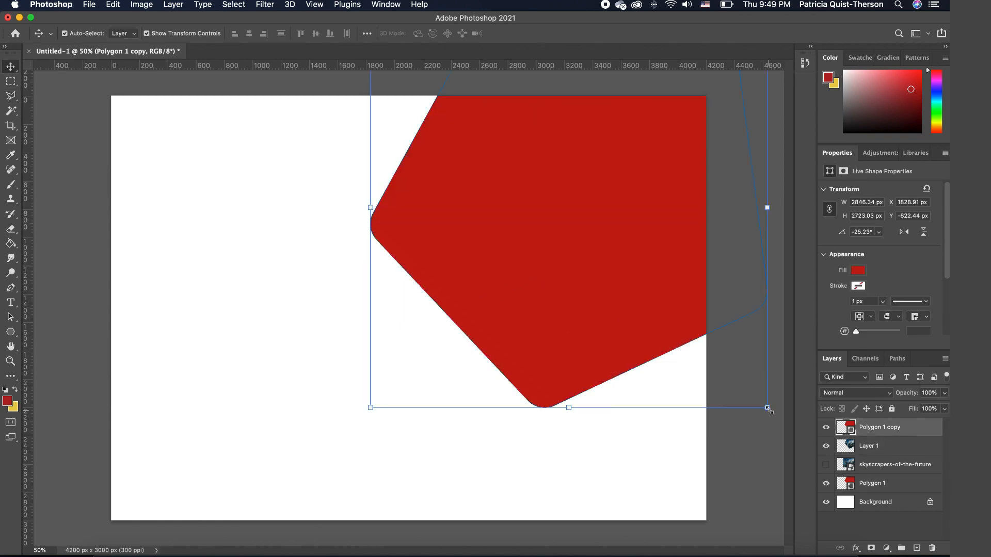
drag(768, 409, 710, 350)
drag(573, 239, 635, 243)
key(Return)
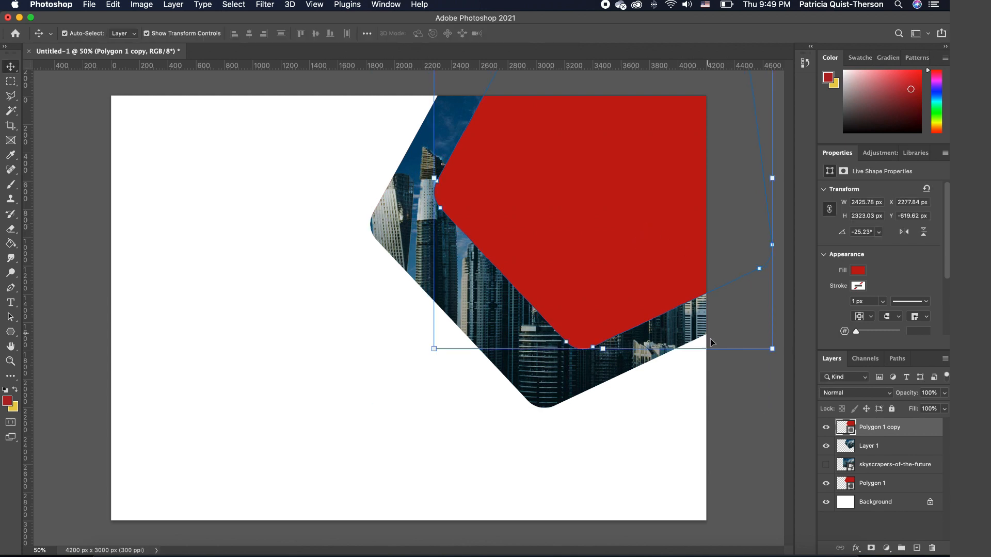
click(738, 412)
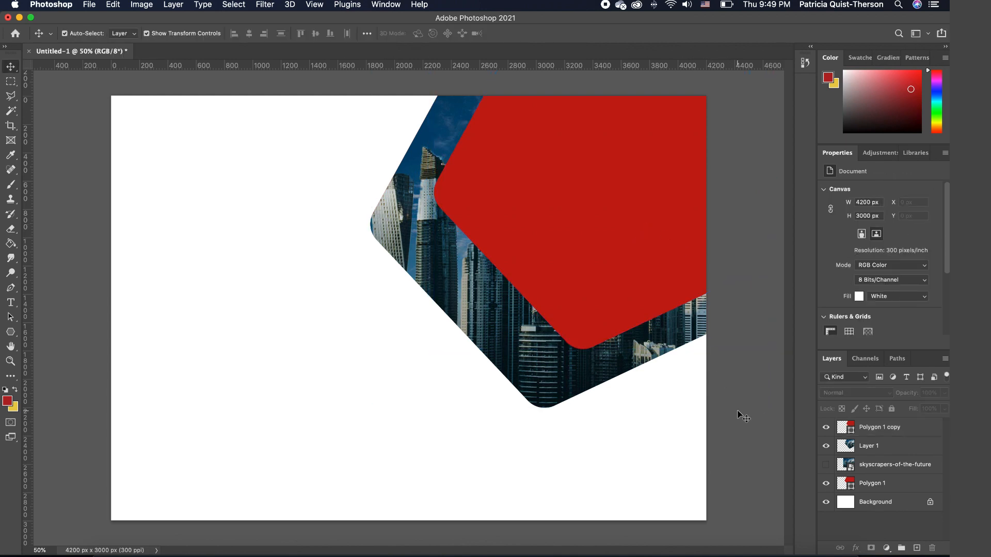
Add a Black & White adjustment layer with the Default preset directly above Layer 1
click(470, 299)
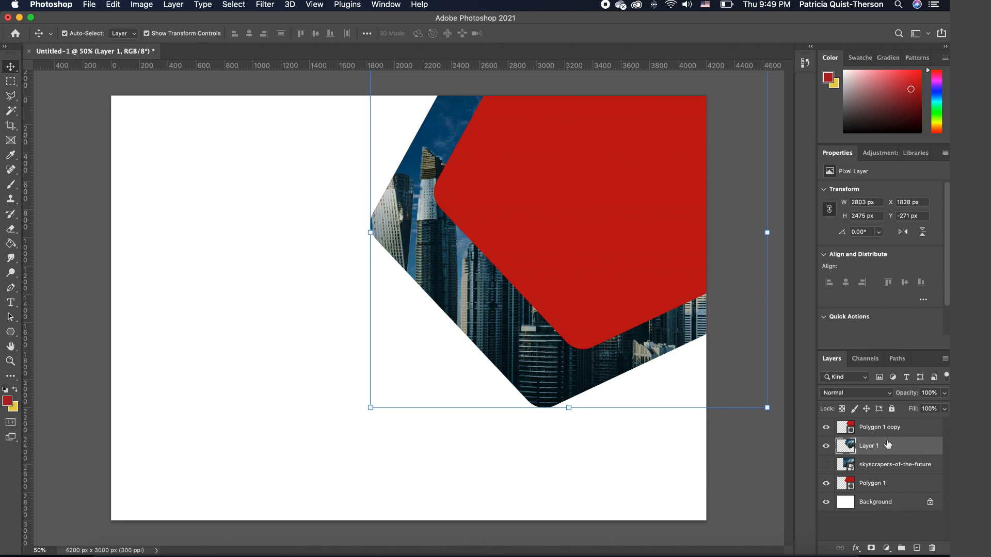
click(889, 551)
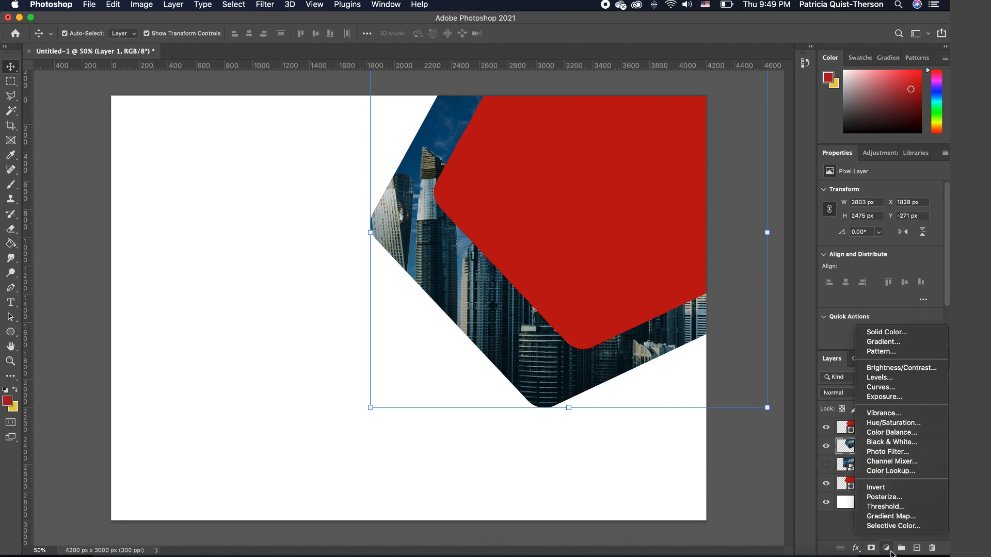
click(888, 549)
click(892, 549)
click(901, 443)
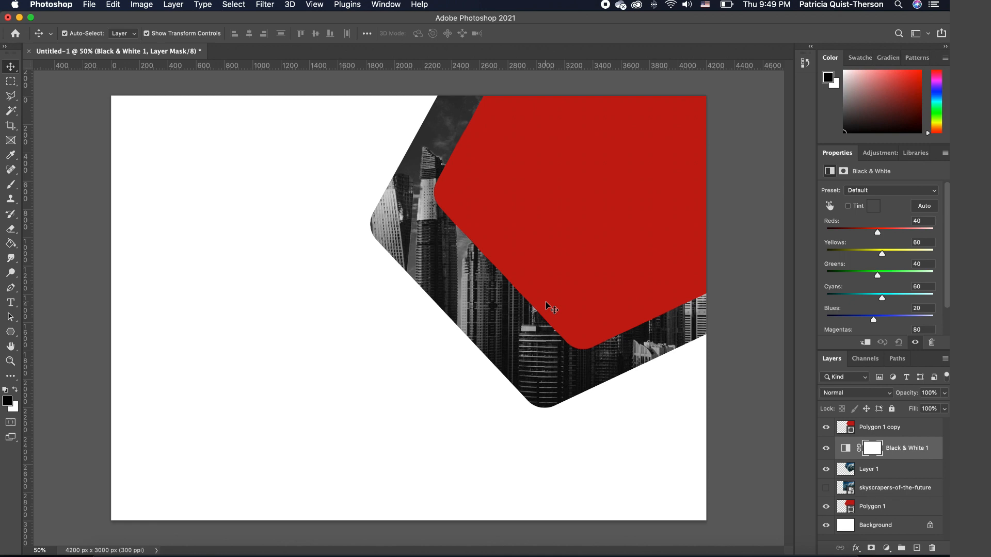
Replace the smaller pentagon's red fill with a linear gradient preset fading from blue to transparent black at 90°
click(620, 218)
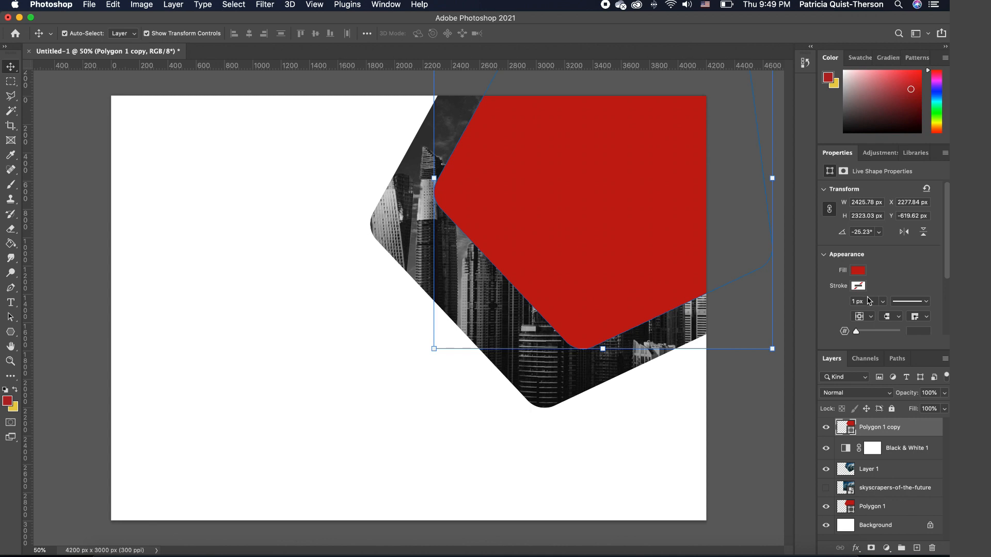
click(861, 272)
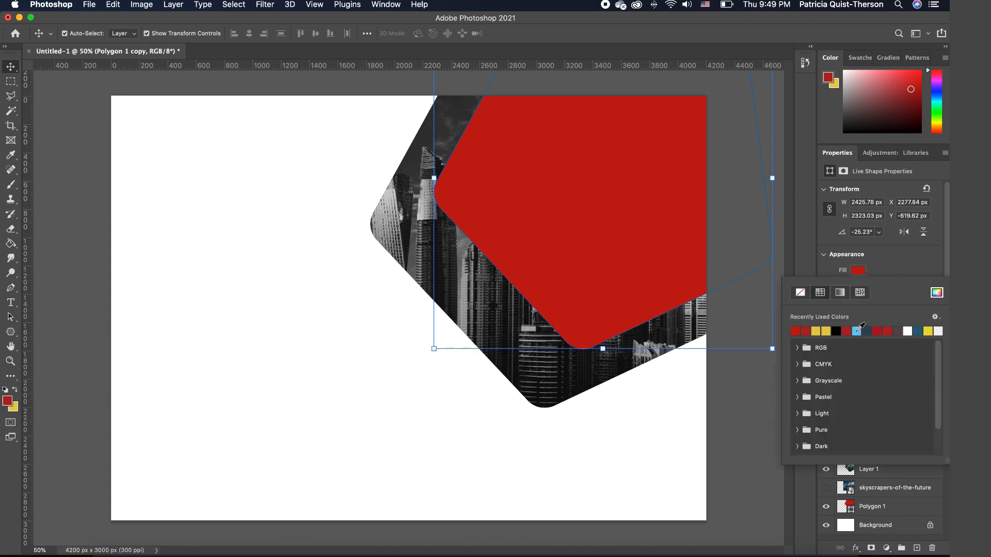
click(857, 330)
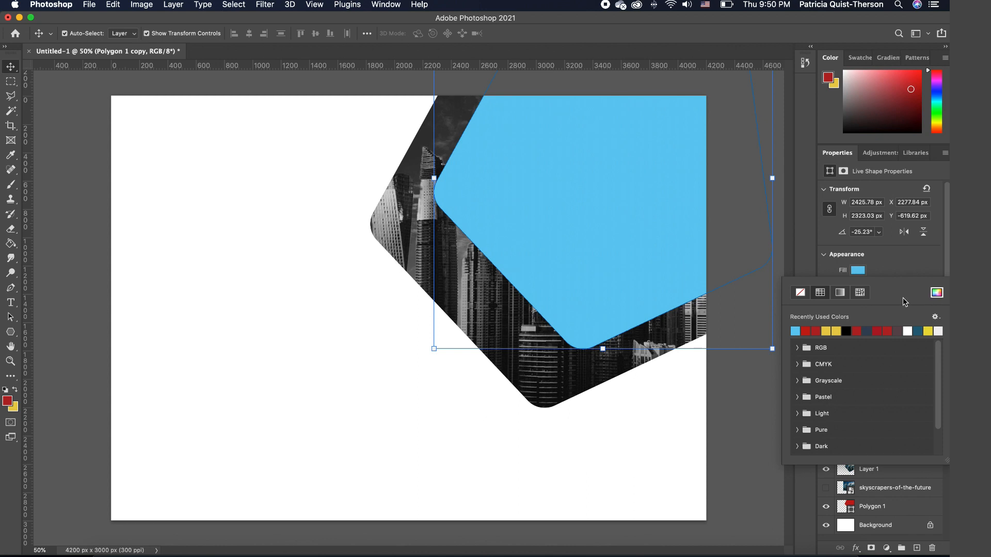
click(840, 293)
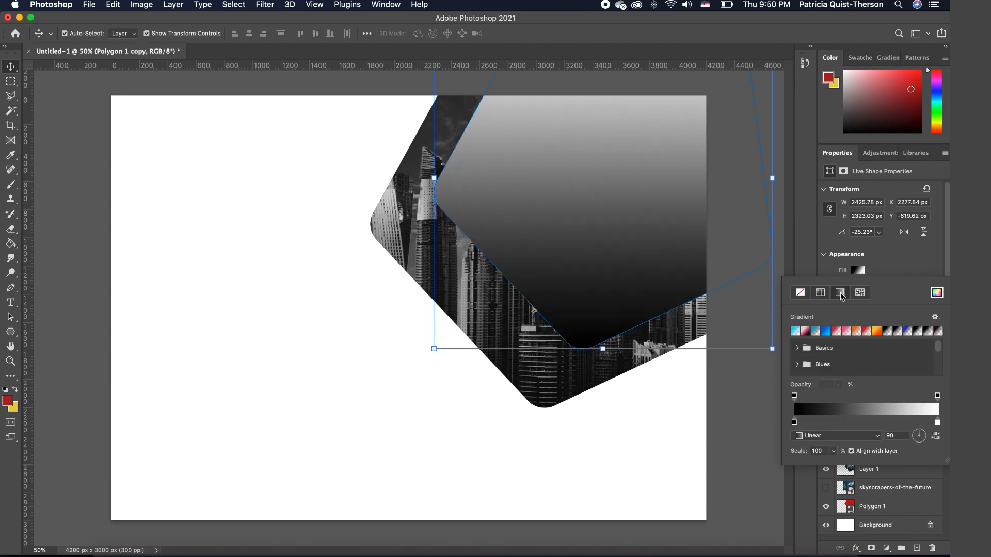
click(796, 332)
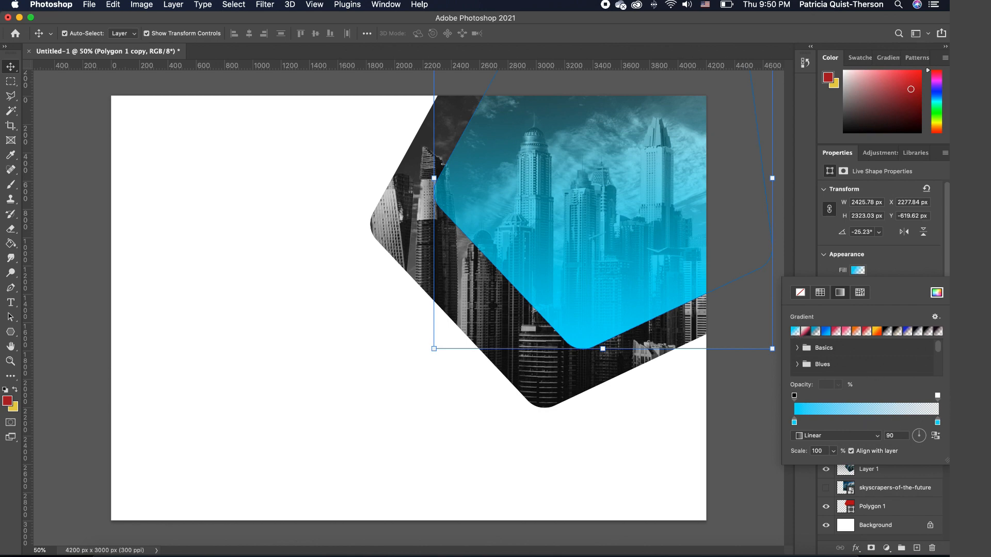
click(816, 331)
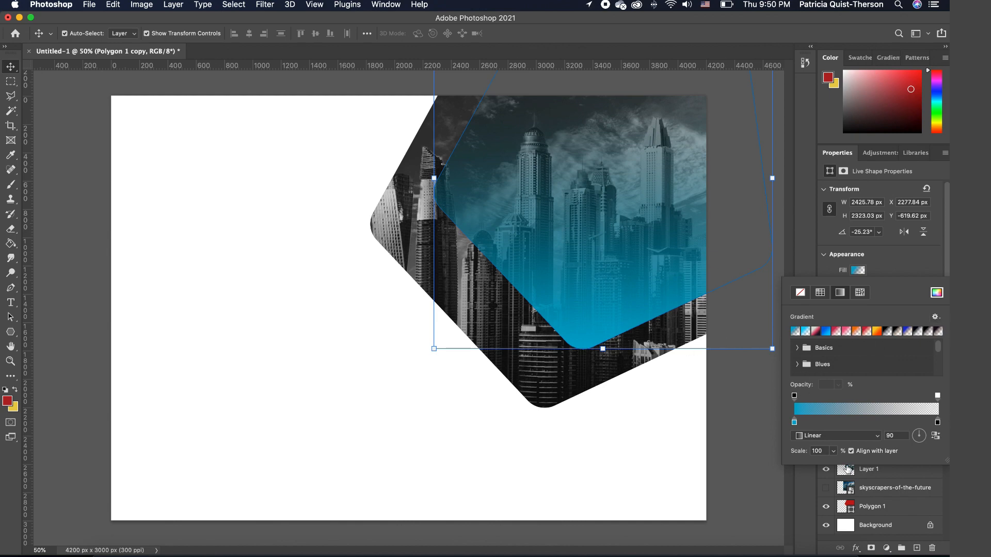
click(803, 481)
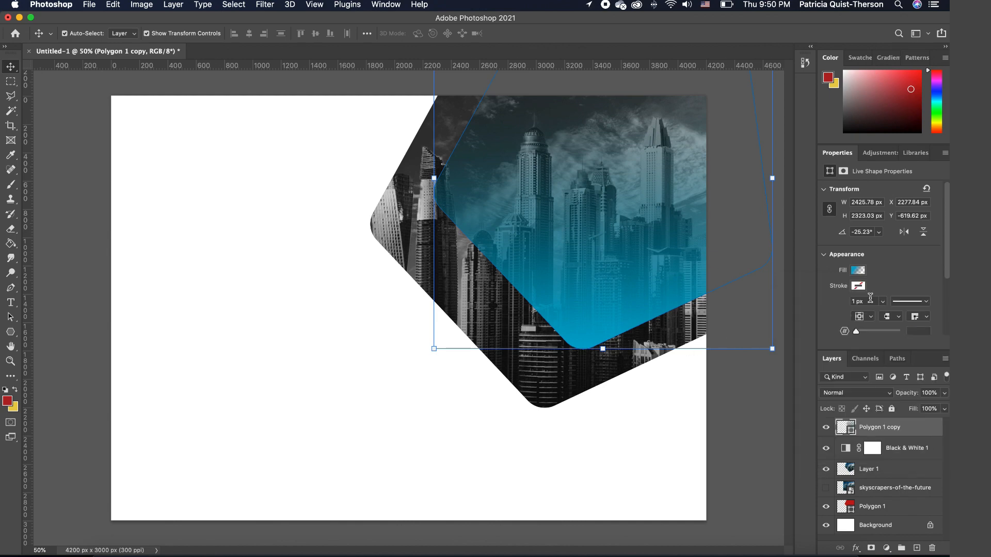
Lower the gradient pentagon's opacity to 73% and scale it to about 97.08%, positioned at about X 2231 px and Y -525 px
click(945, 394)
drag(940, 405, 932, 407)
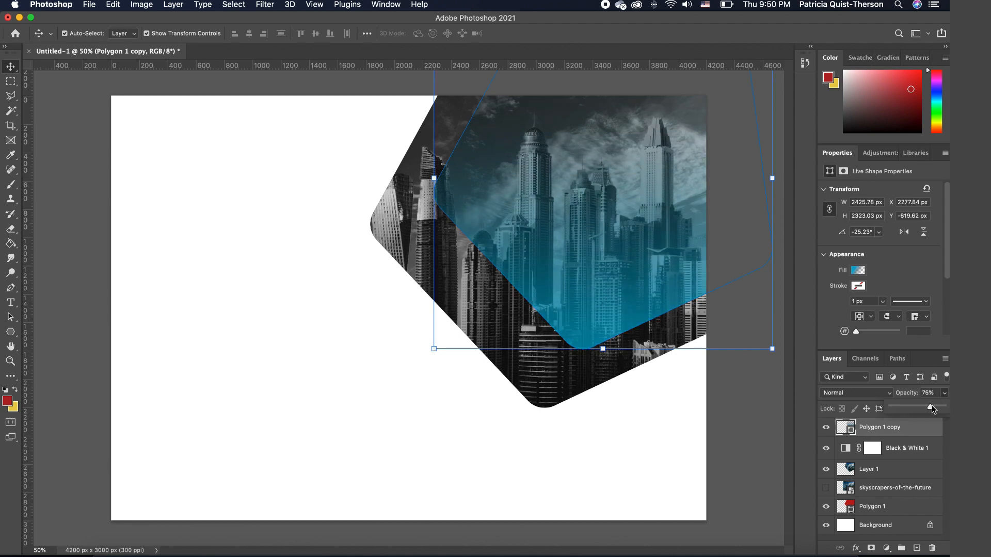
drag(931, 406, 929, 406)
drag(626, 236, 627, 234)
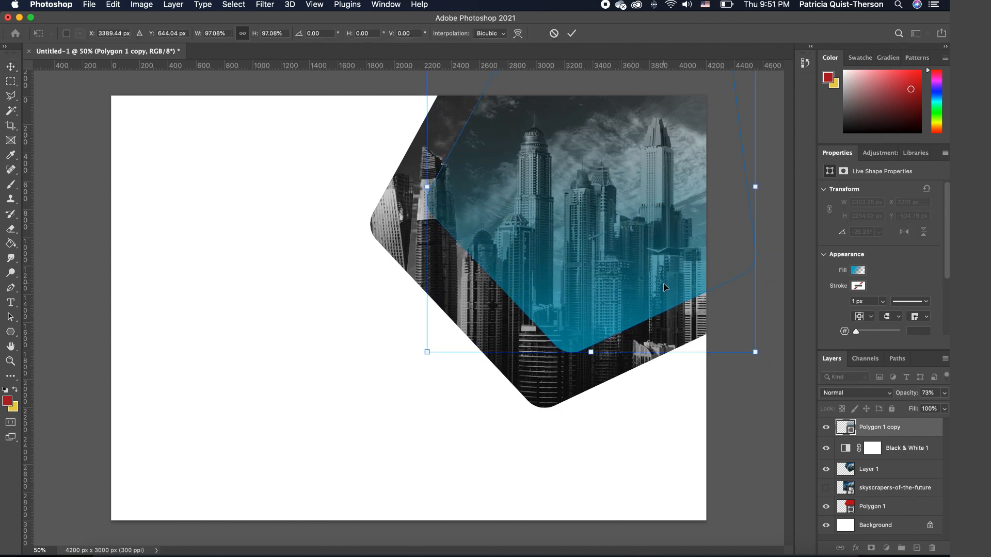
key(Return)
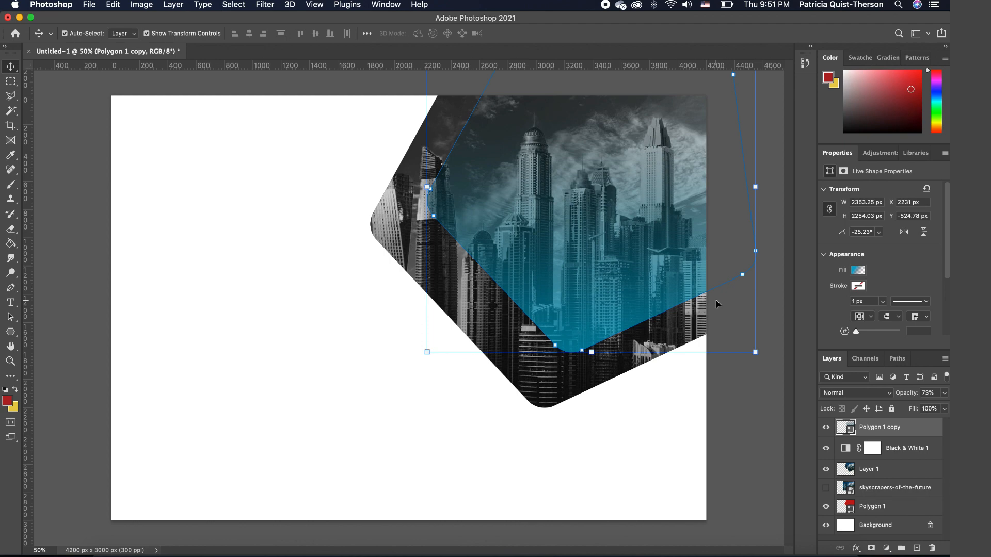
Give the gradient pentagon a solid white stroke about 75.64 px wide
click(858, 287)
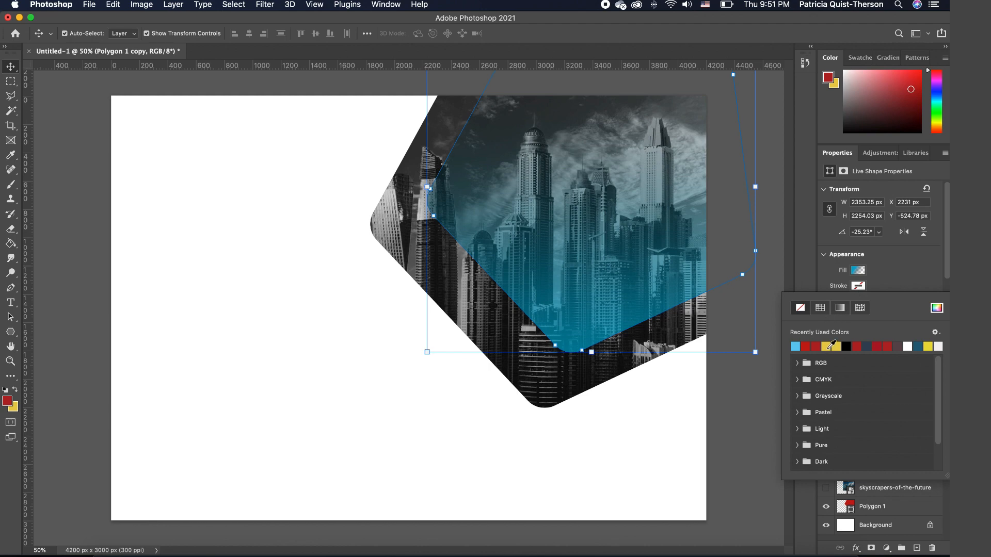
click(908, 346)
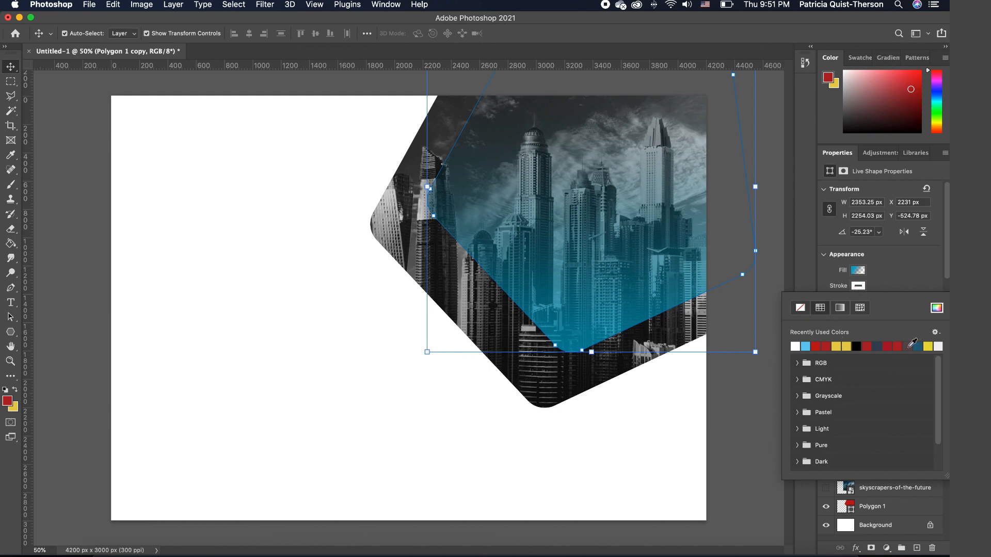
click(890, 277)
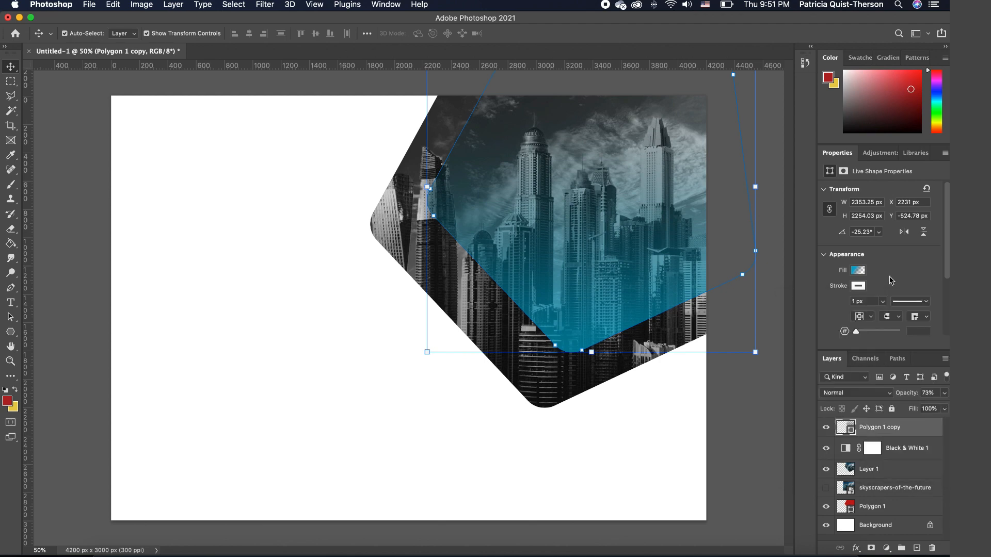
click(884, 302)
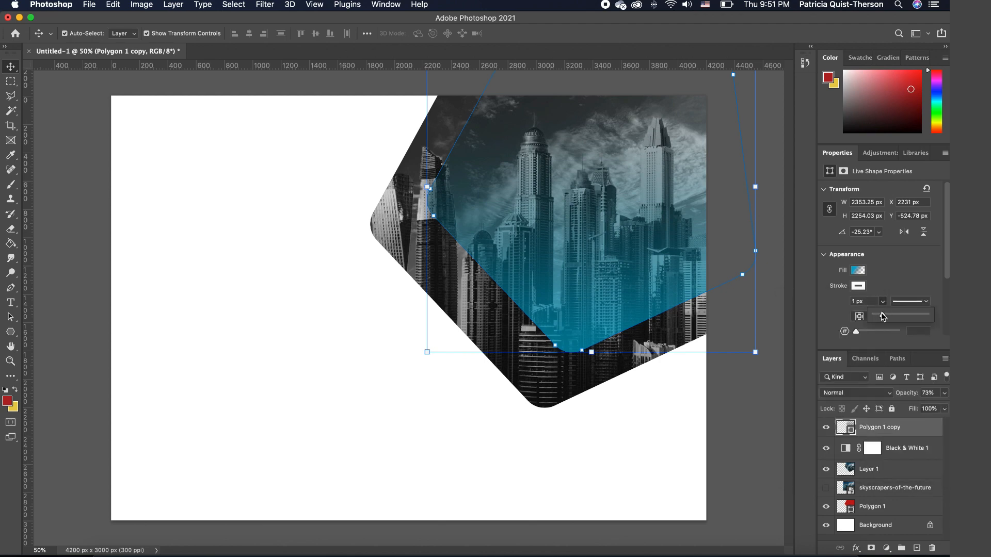
drag(883, 317, 899, 317)
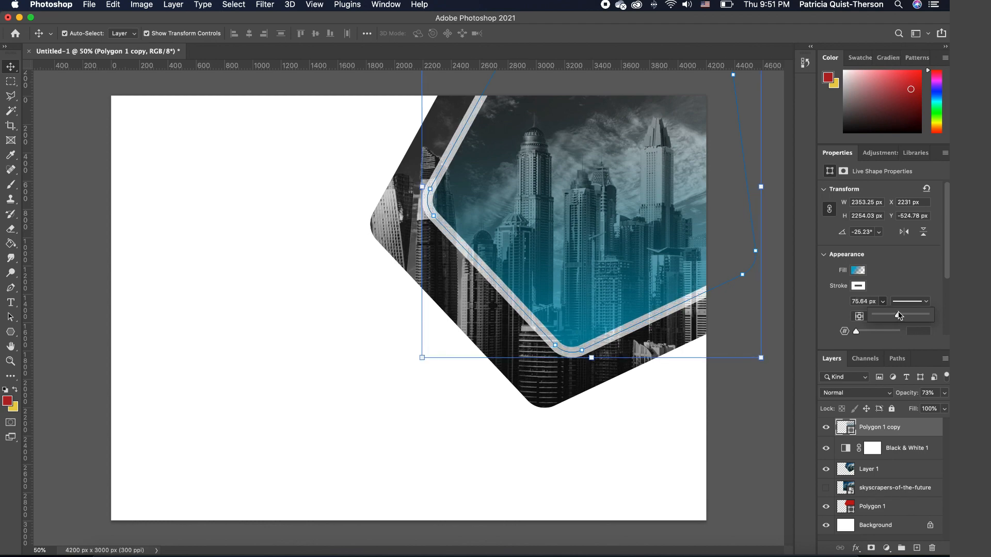
click(903, 271)
Try the dotted stroke style on the gradient pentagon, and settle on a dashed line with dash 4 and gap 2
click(927, 304)
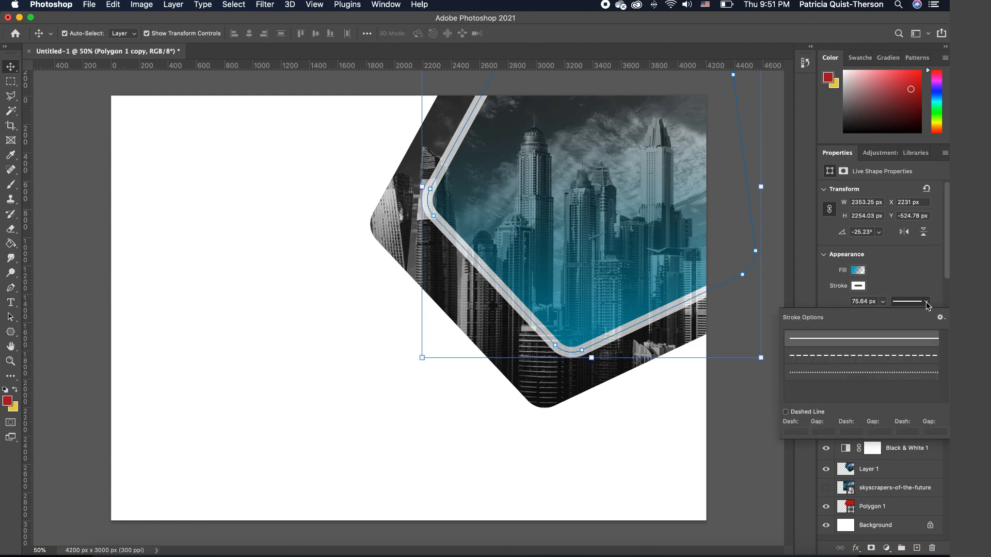
click(895, 356)
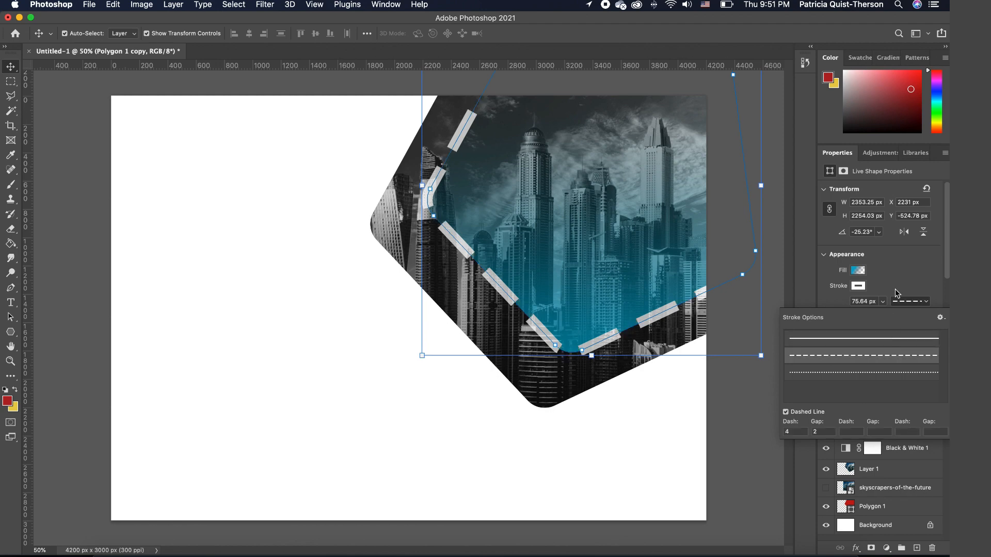
click(887, 373)
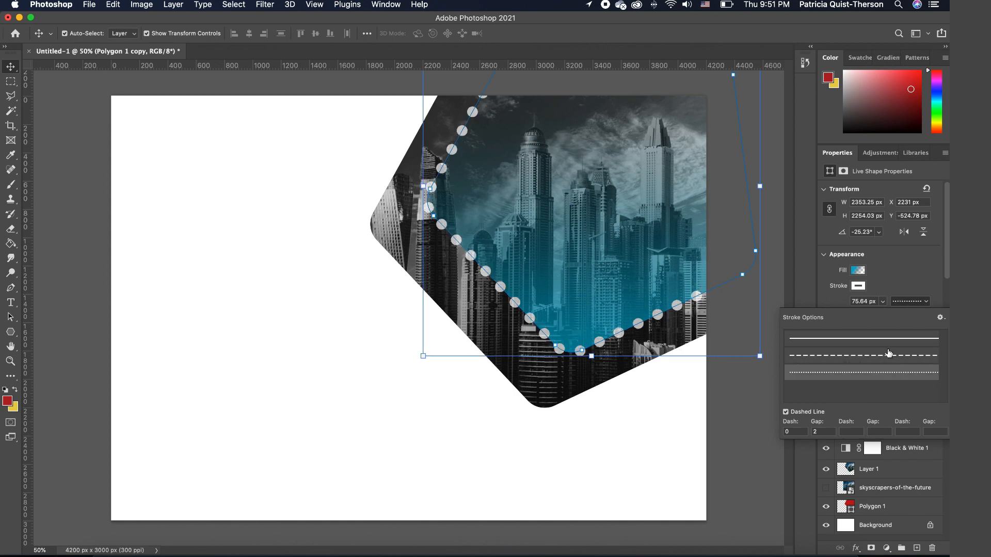
click(888, 356)
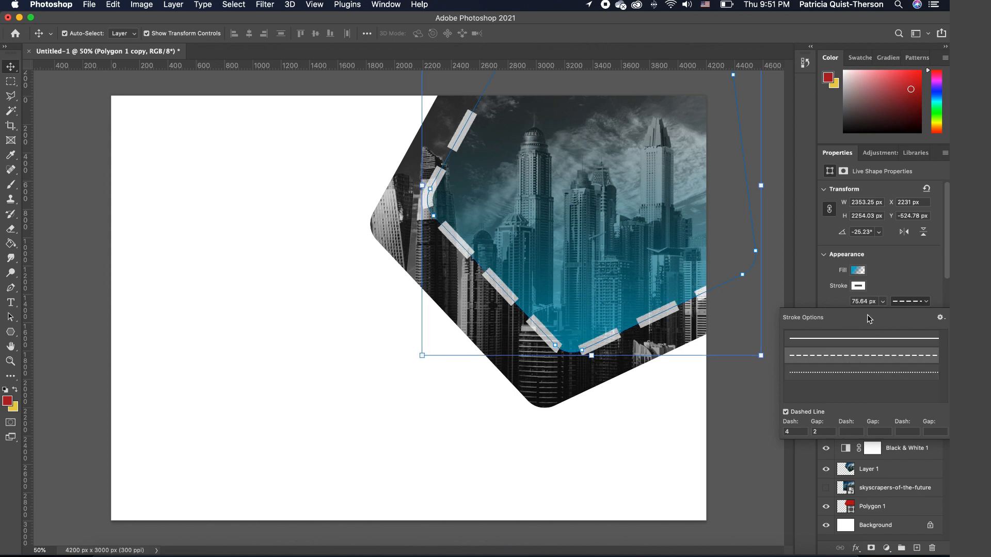
Reduce the dashed stroke's width to about 56.53 px and lower the Polygon 1 copy layer's opacity to 59%
click(883, 301)
drag(885, 309, 881, 313)
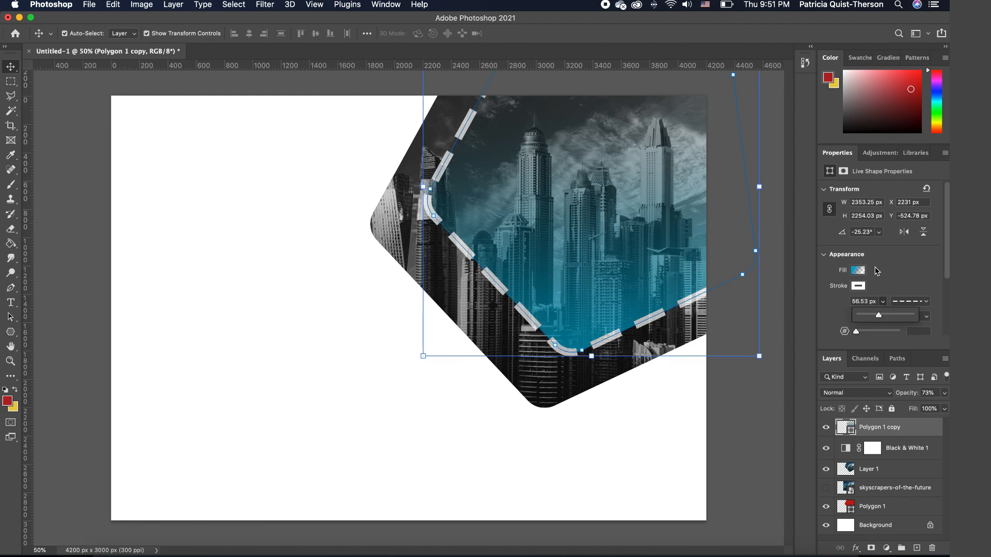
click(904, 289)
click(945, 393)
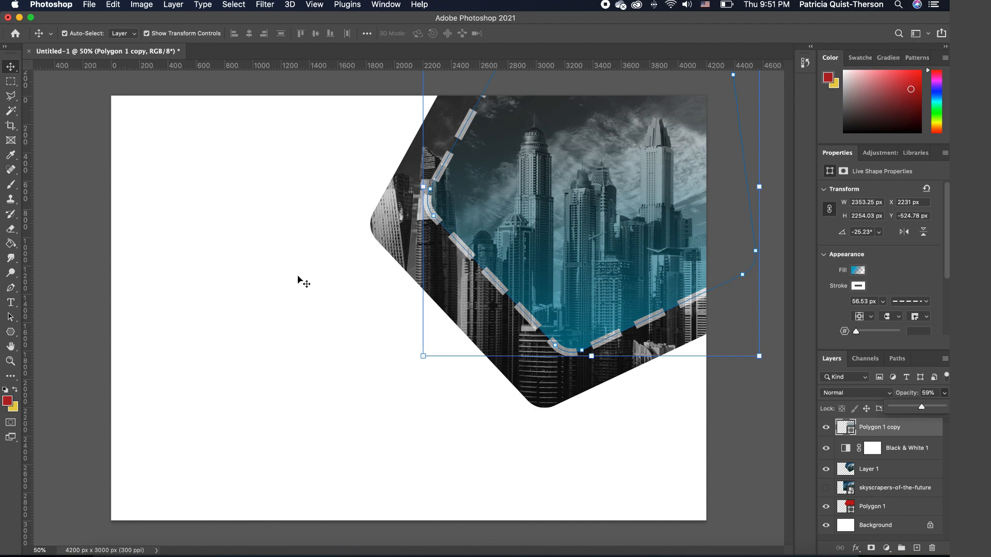
click(268, 227)
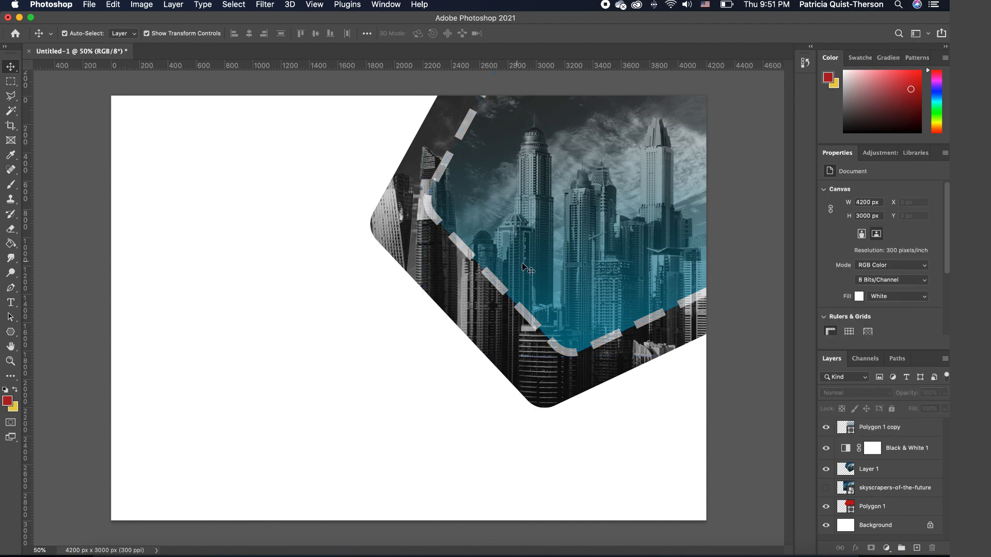
click(528, 385)
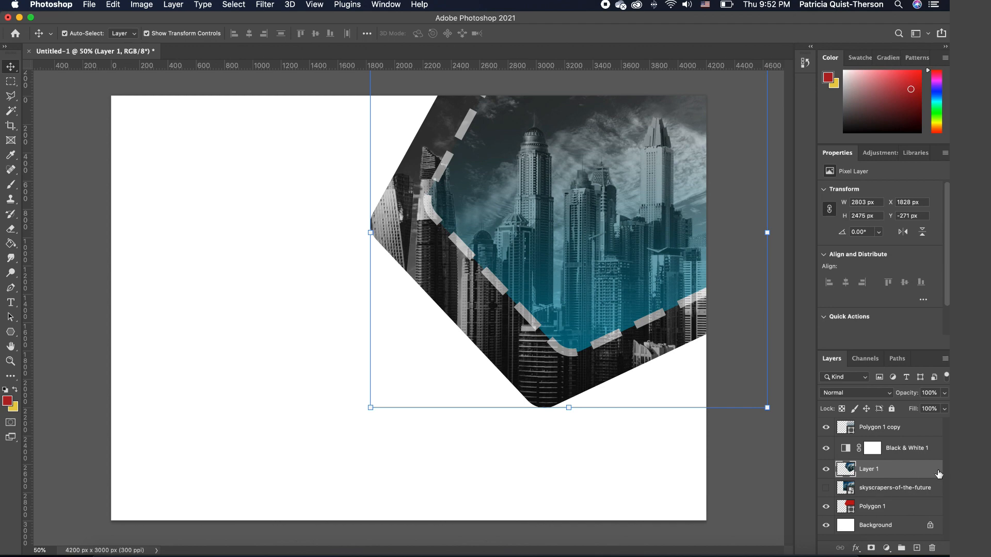
right_click(881, 469)
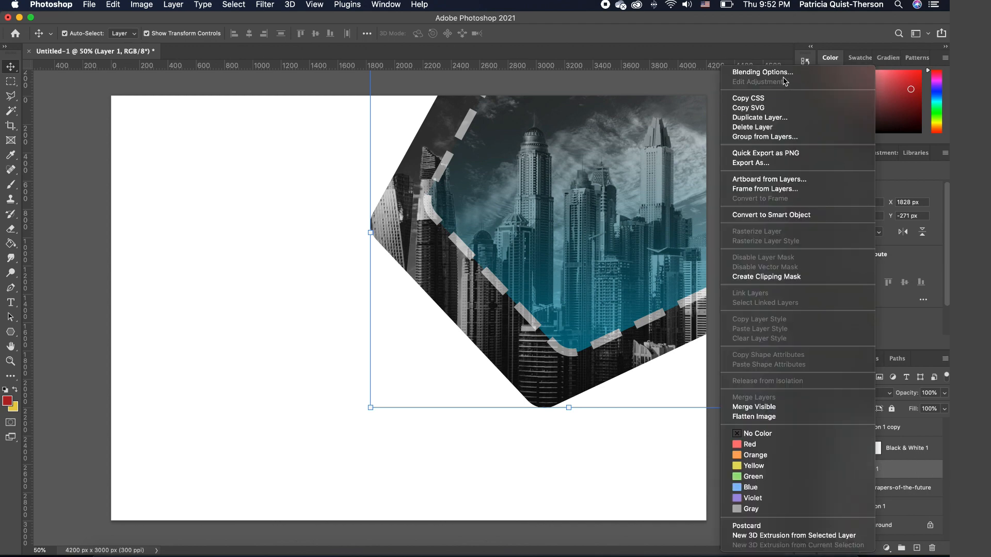
click(763, 72)
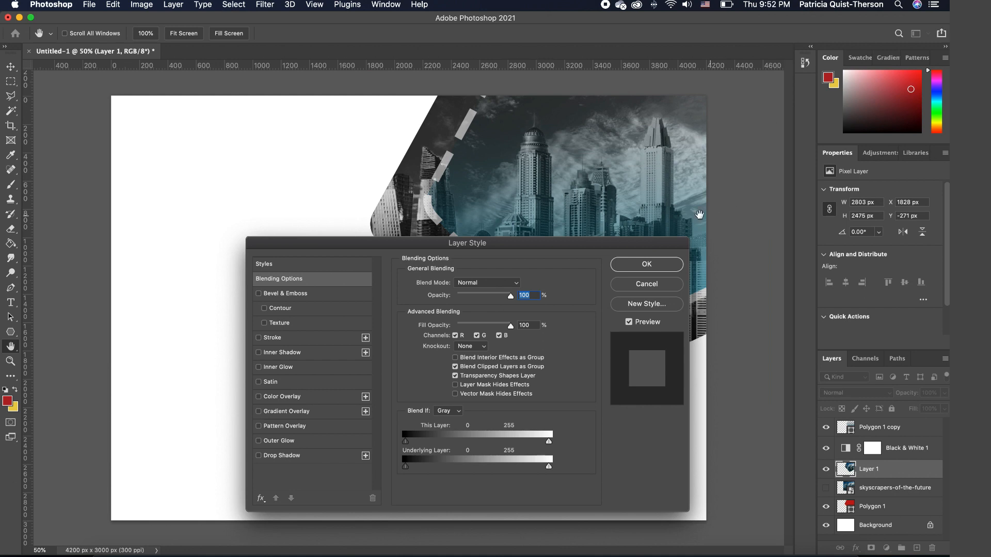
click(659, 286)
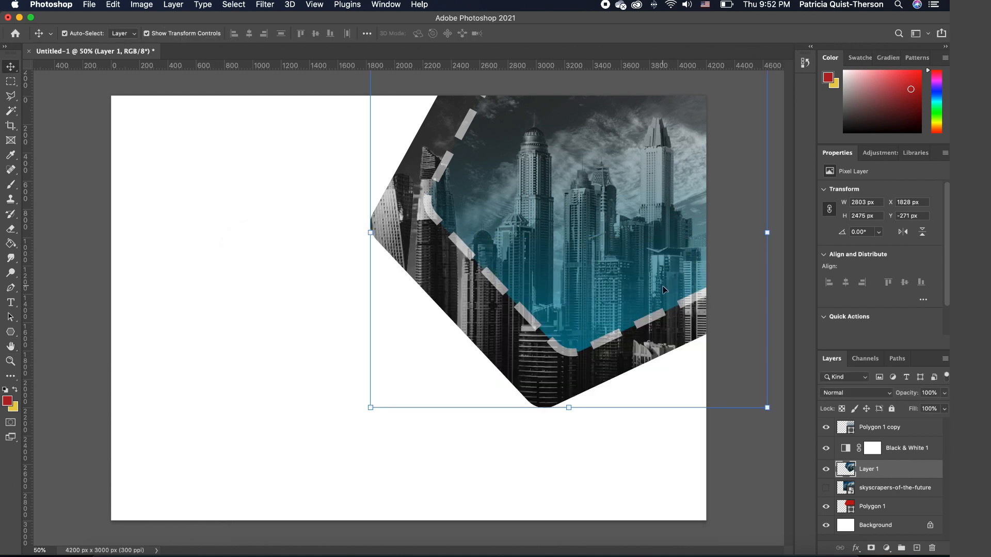
Add a Stroke layer style to the skyscraper photo on Layer 1
double_click(941, 471)
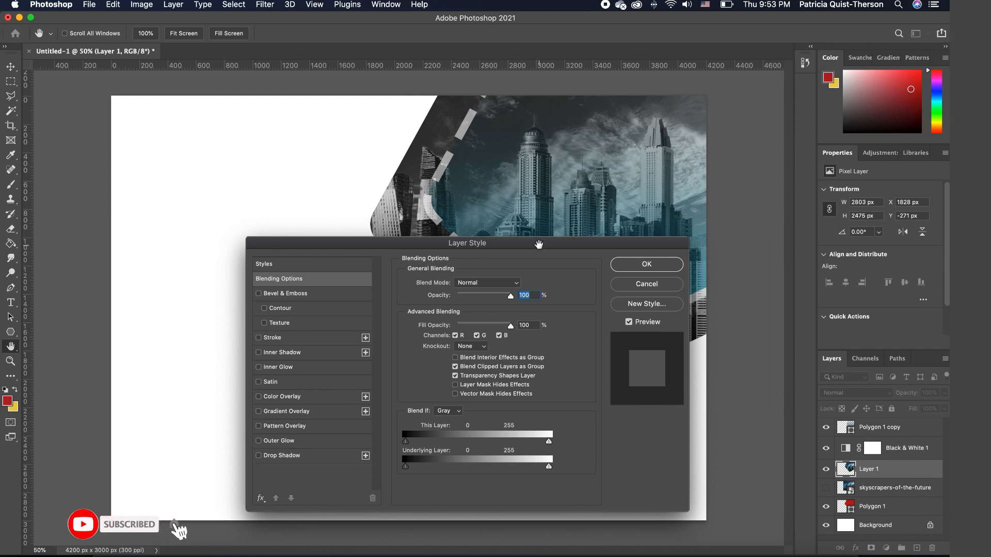
drag(538, 244, 769, 142)
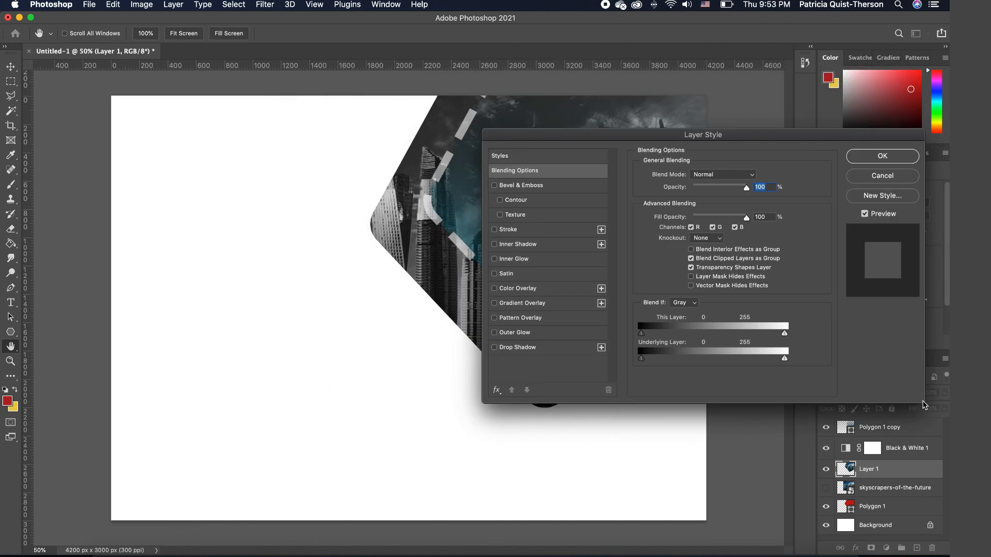
mouse_move(732, 138)
mouse_down()
mouse_move(864, 216)
mouse_move(746, 165)
mouse_move(740, 143)
mouse_up()
drag(722, 142, 760, 111)
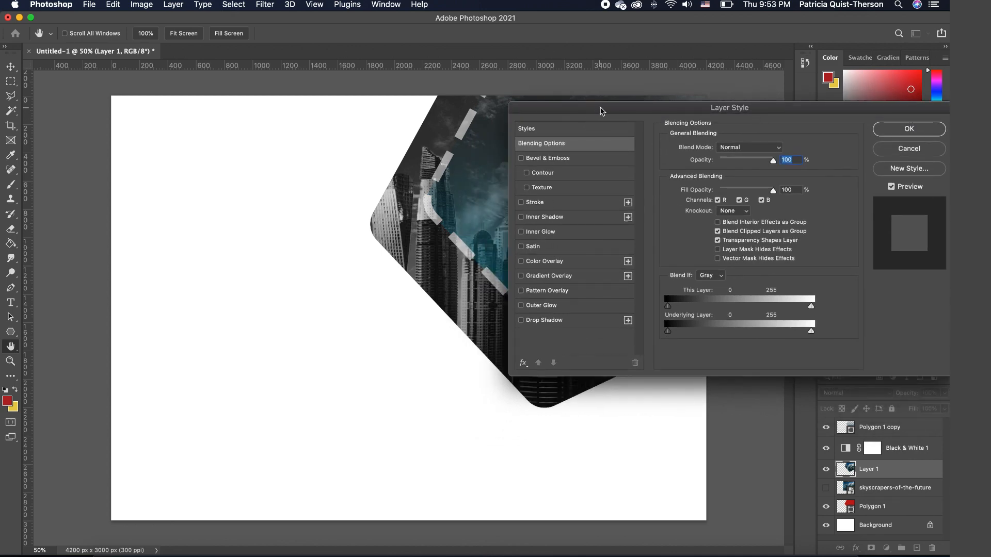
drag(602, 108, 582, 120)
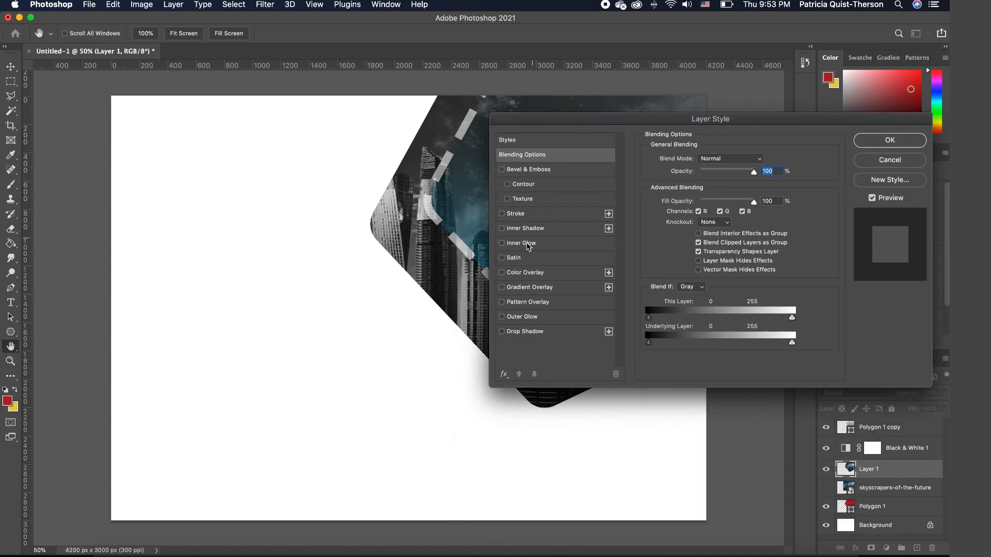
click(501, 214)
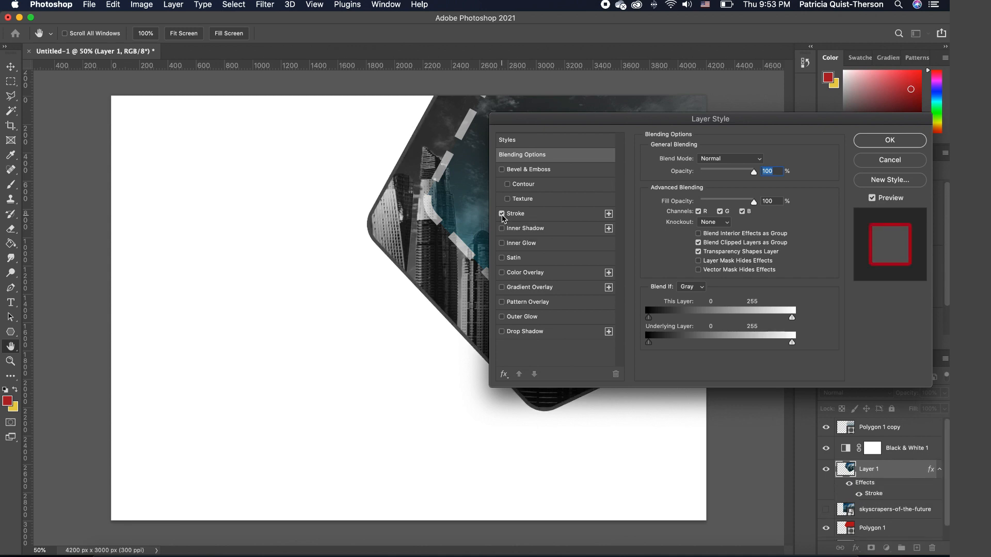
click(575, 214)
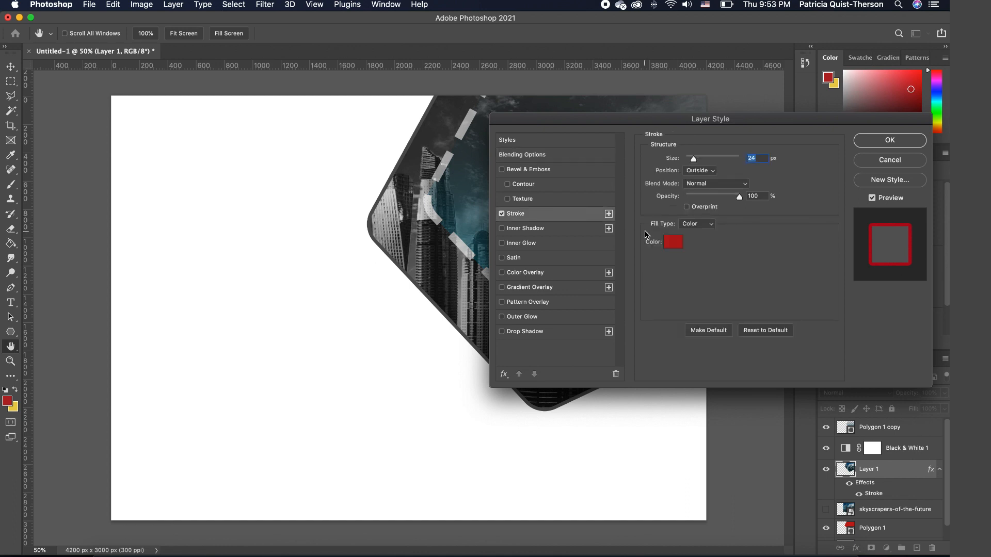
Set the photo's stroke size to 87 px, keeping the outside position and the red colour b10818
click(673, 243)
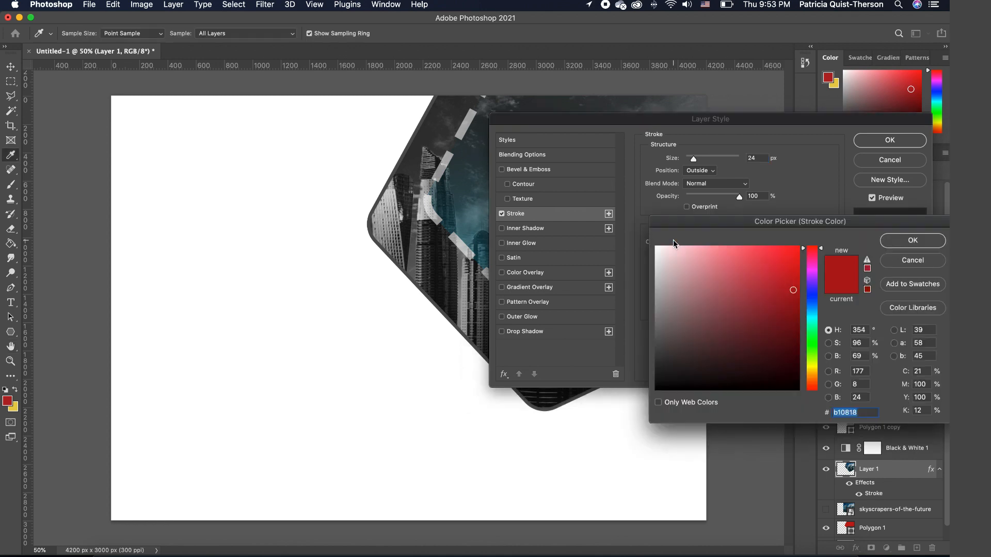
click(921, 246)
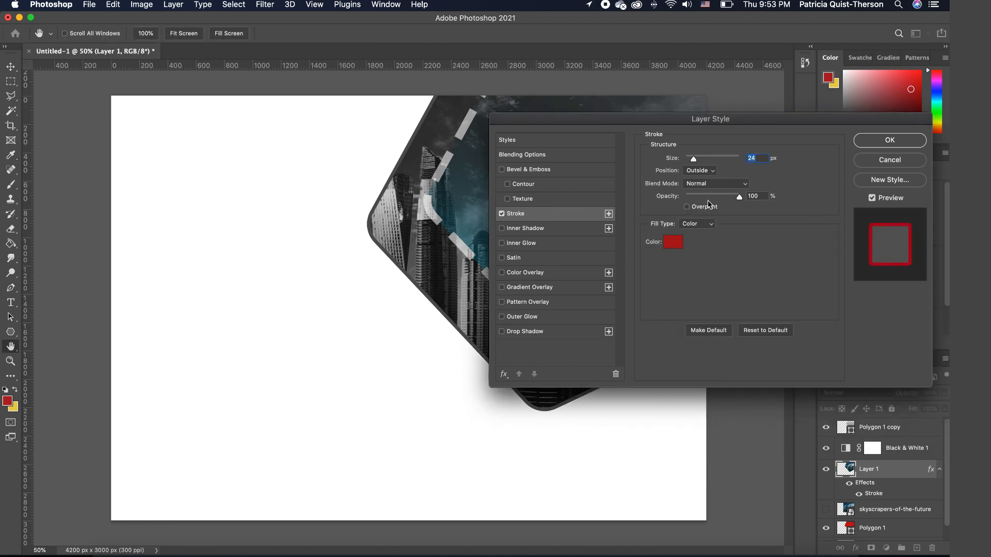
drag(693, 160, 707, 158)
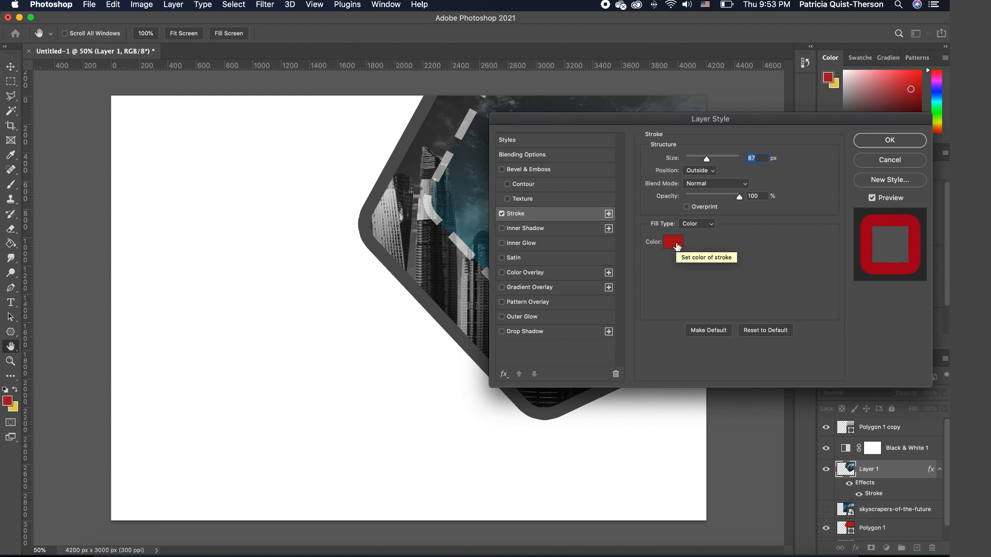
click(858, 140)
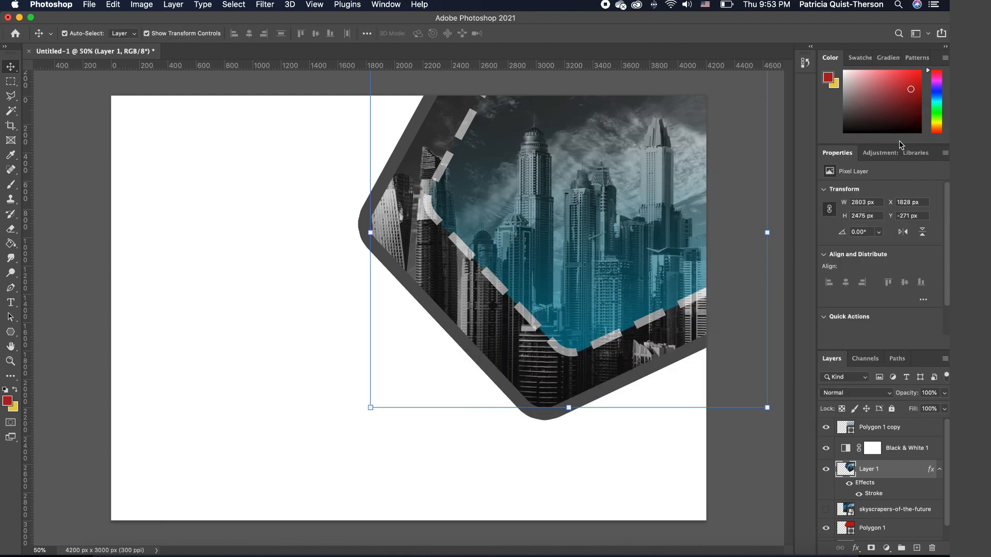
Clip the Black & White 1 adjustment to Layer 1, and nudge the gradient pentagon slightly down and to the left
click(893, 449)
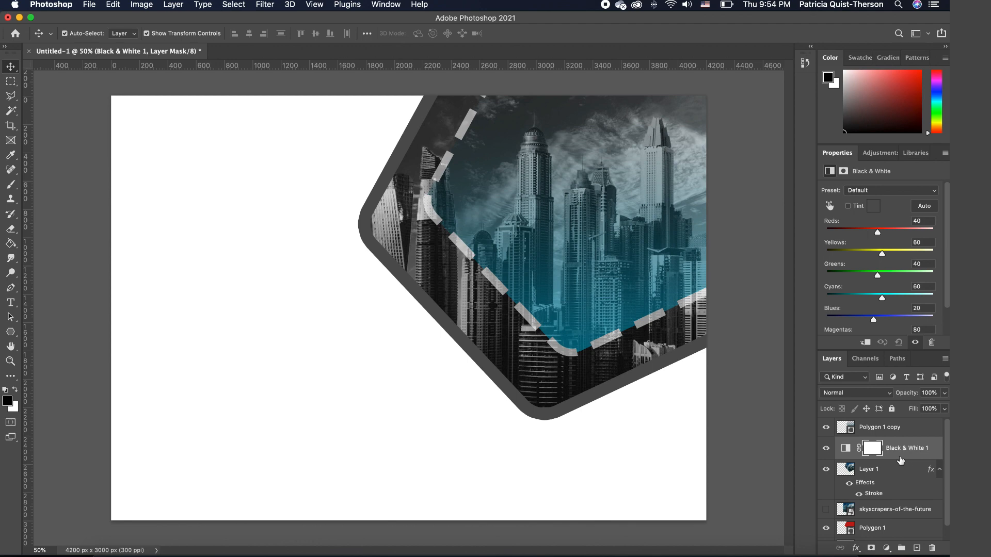
scroll(888, 479, down, 2)
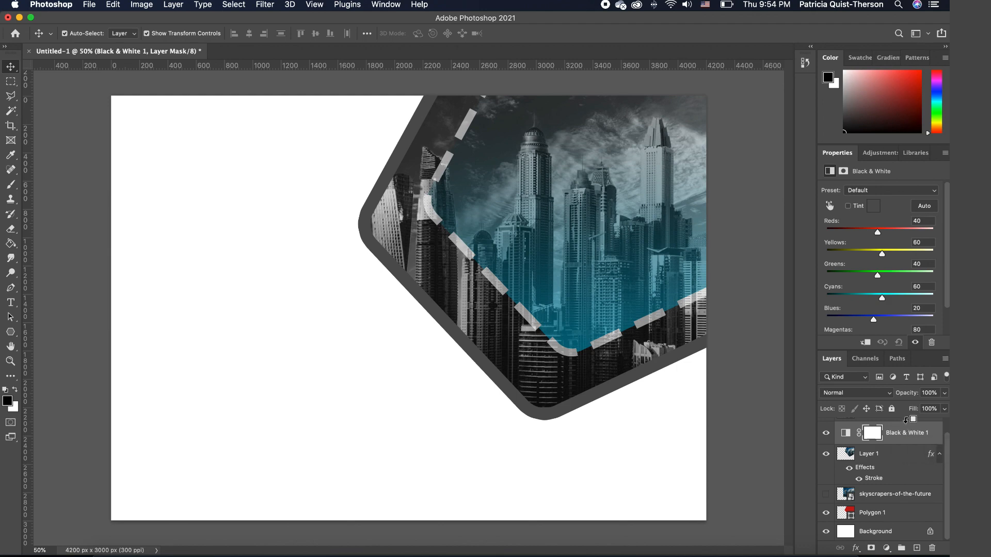
alt+click(849, 440)
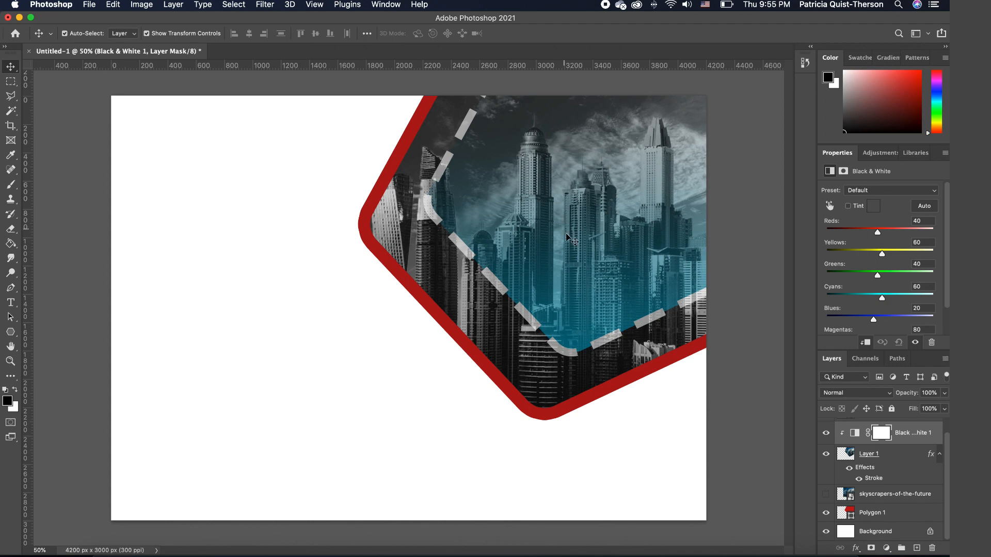
drag(601, 277, 596, 281)
Hide Layer 1 temporarily and move the red Polygon 1 to the canvas's left side, at about X -332 px and Y -427 px
click(887, 471)
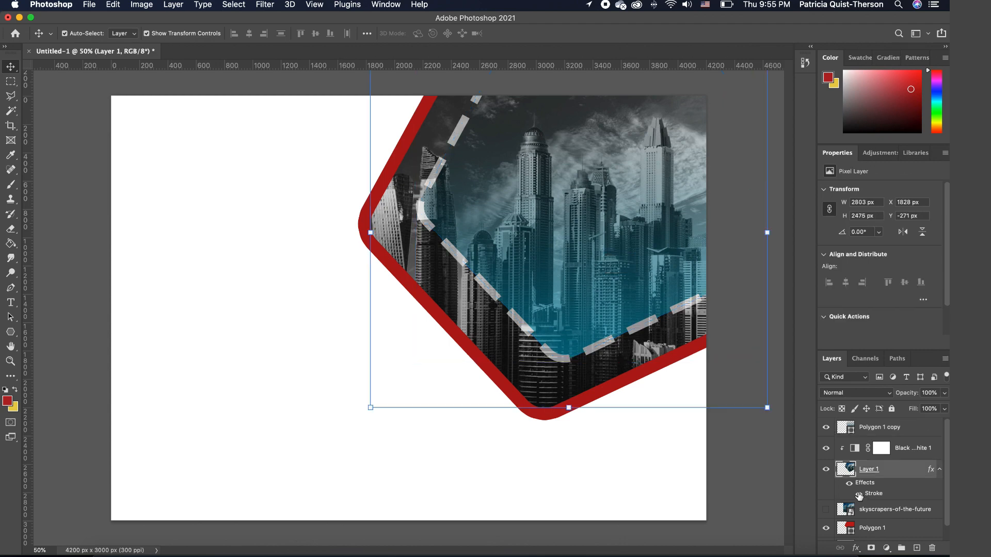
click(826, 469)
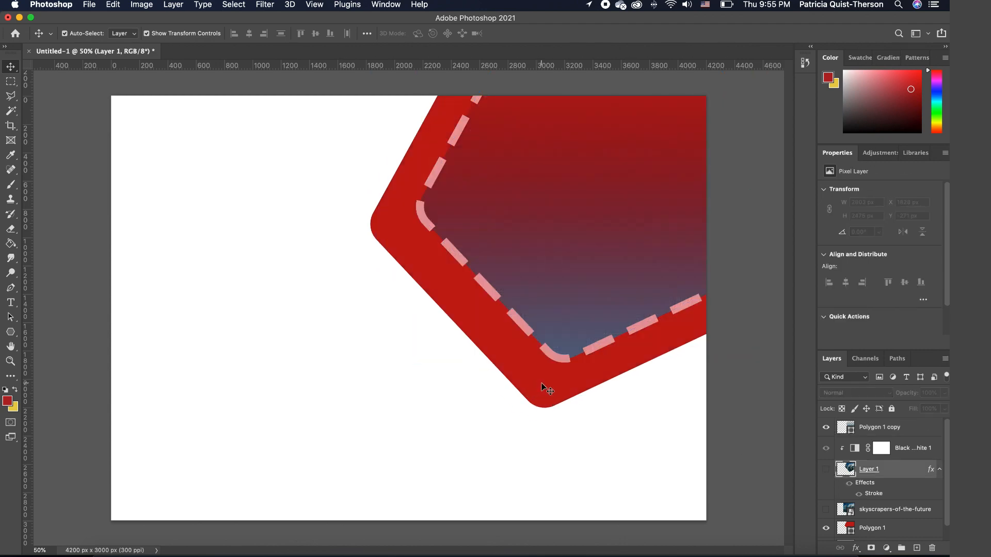
drag(545, 388, 235, 414)
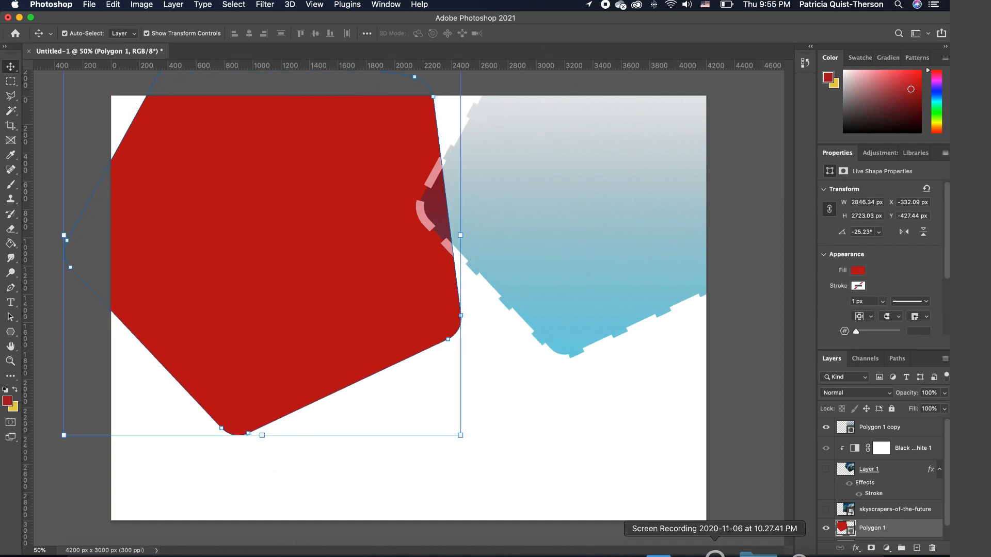
click(826, 469)
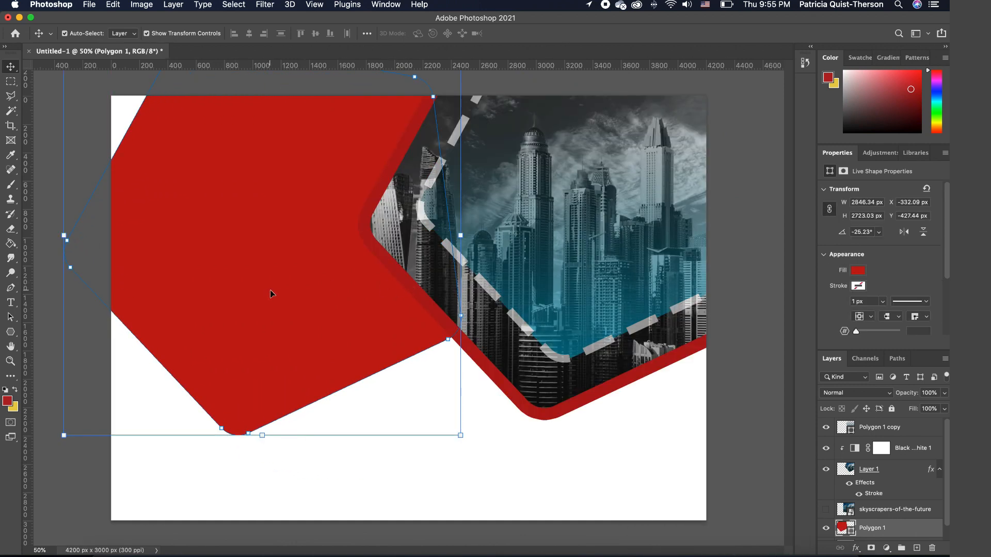
Scale the red pentagon to about 1988 × 1907 px, rotated to -44.71°, in the canvas's upper-left corner at about X -748 px, Y -805 px
mouse_move(281, 354)
mouse_down()
mouse_move(279, 291)
mouse_move(276, 337)
mouse_up()
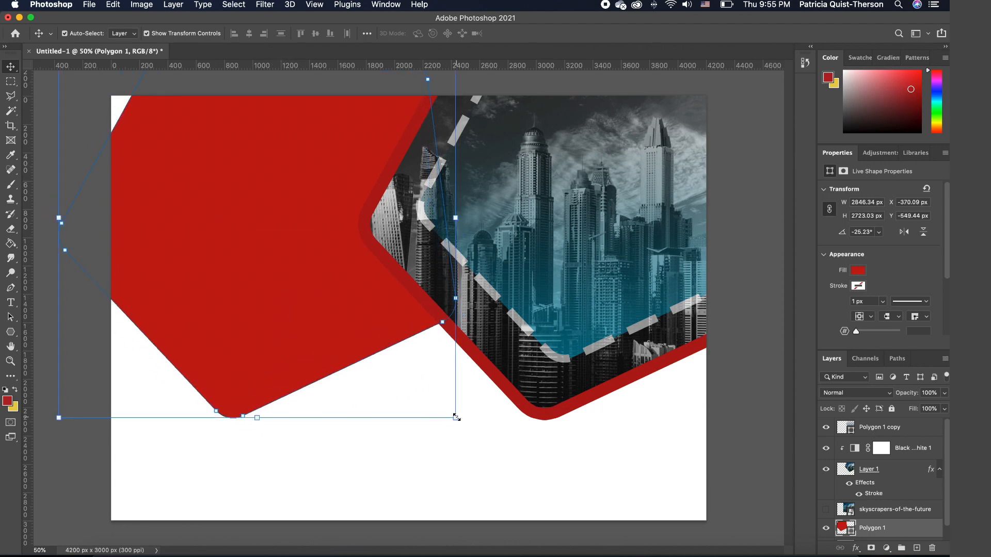
drag(457, 417, 386, 241)
drag(286, 205, 213, 178)
drag(348, 199, 341, 219)
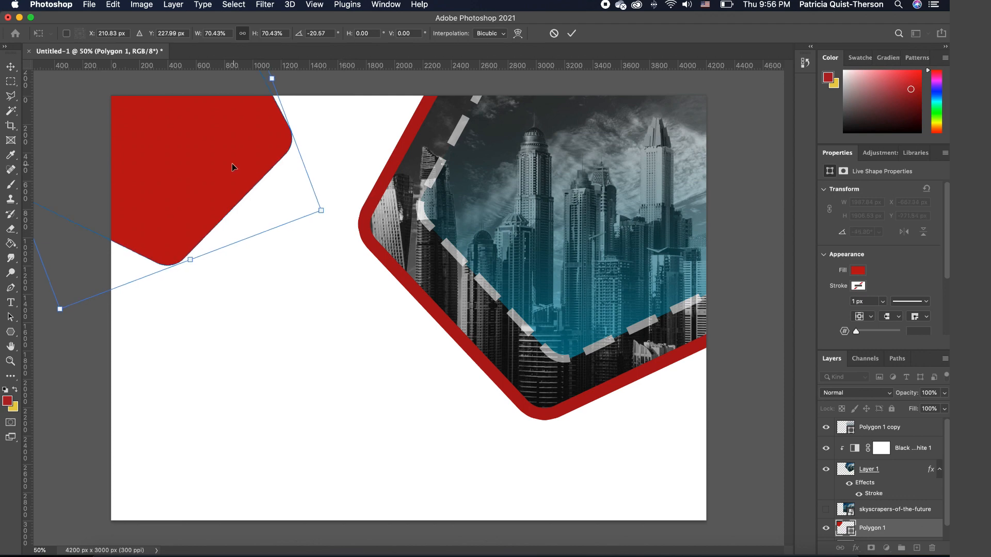
key(Return)
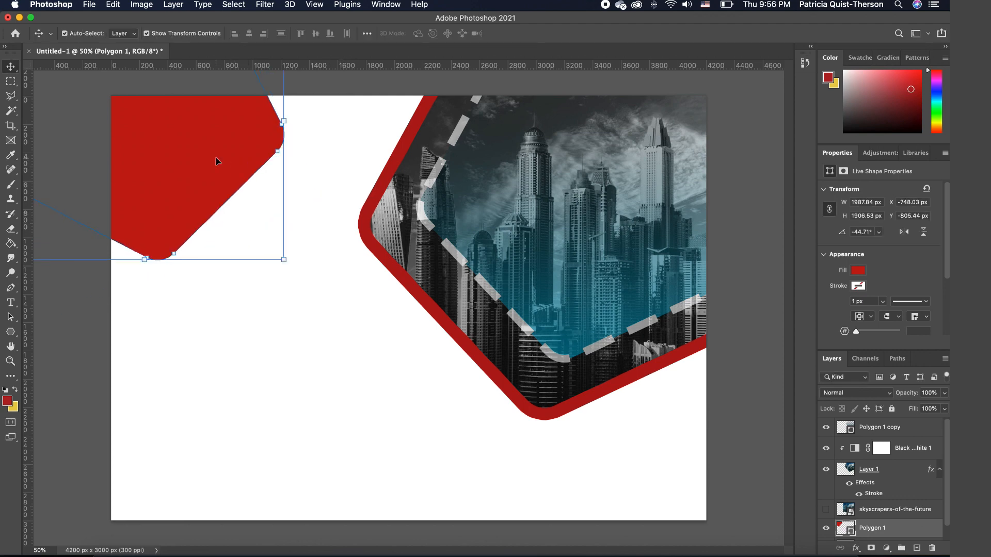
Duplicate the red pentagon and place the copy in the canvas's lower-right corner, at about X 2419 px and Y 1662 px
key(ctrl+j)
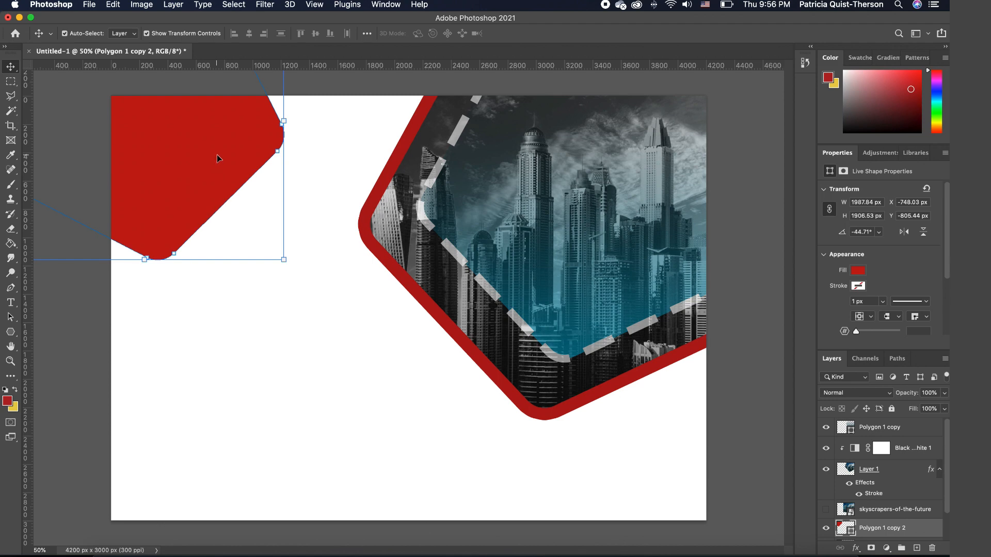
drag(217, 155, 666, 502)
Give the upper-left red pentagon a solid light grey stroke using a custom colour
click(192, 162)
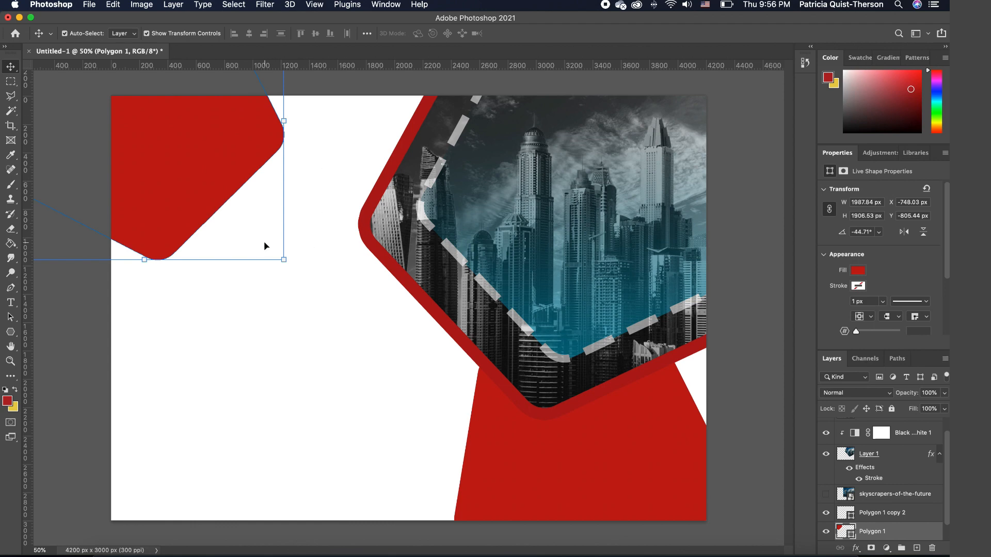
click(858, 287)
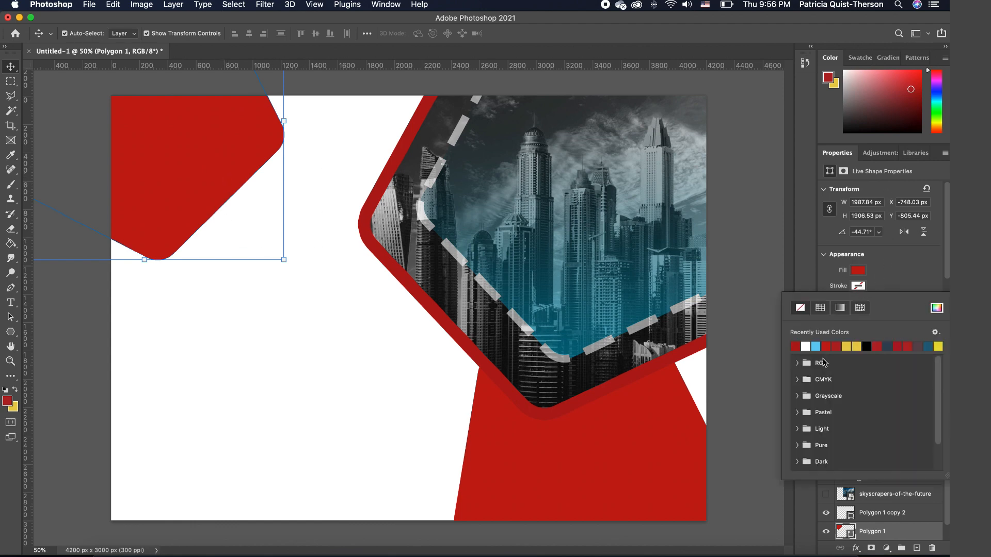
click(937, 308)
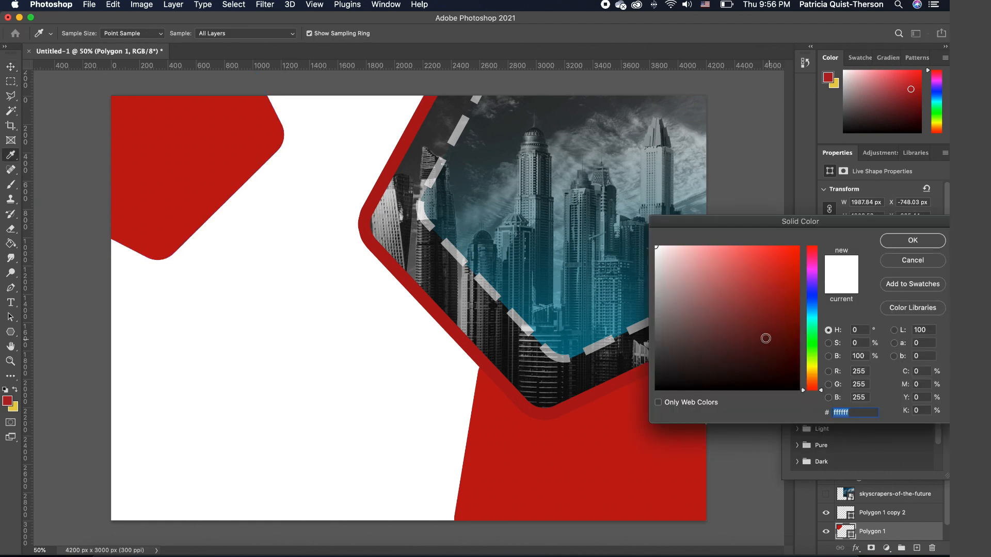
drag(662, 304, 659, 287)
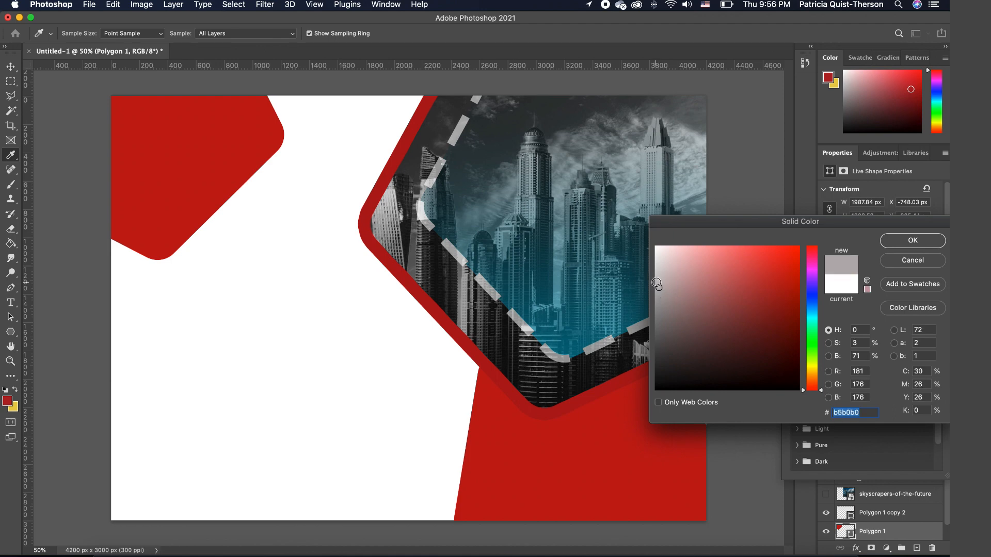
click(477, 229)
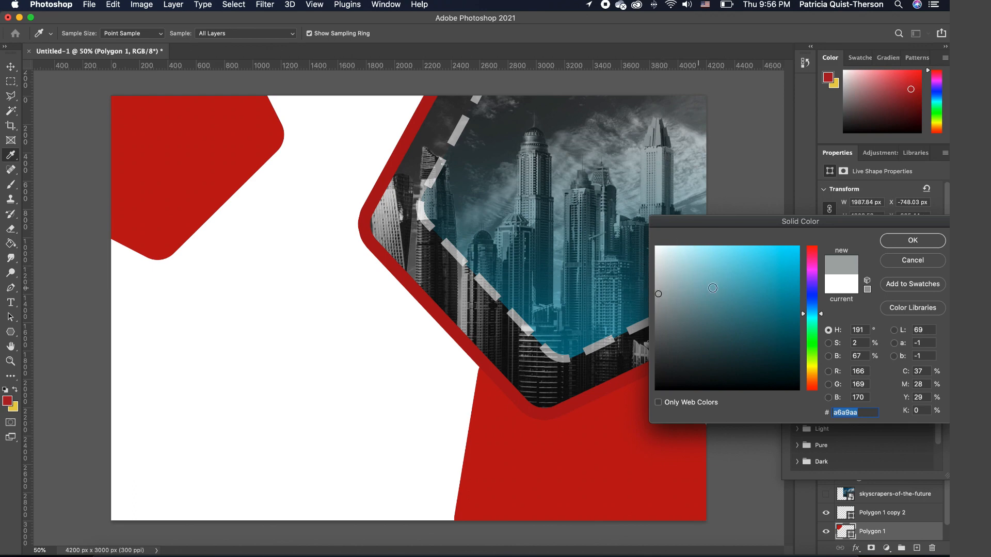
click(686, 306)
drag(699, 300, 662, 274)
click(926, 245)
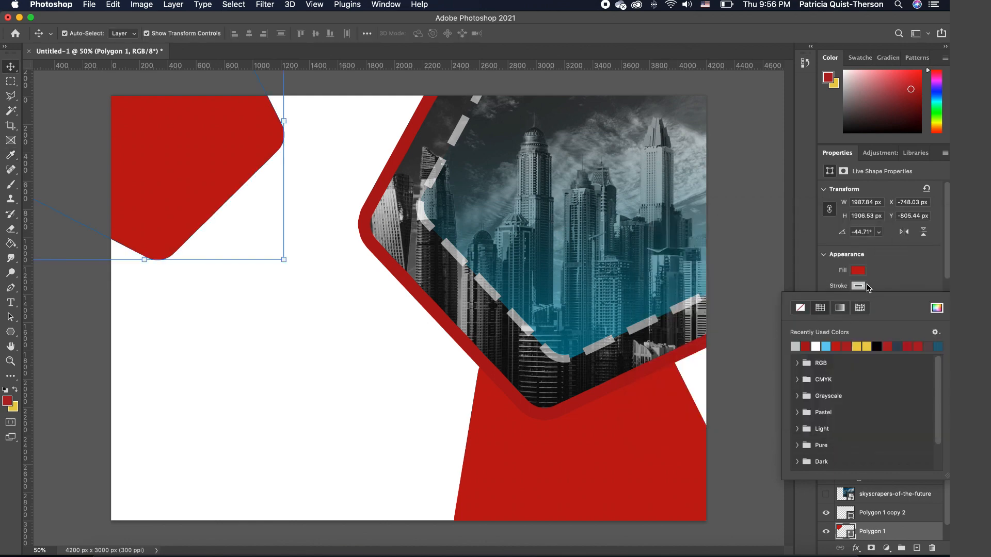
Set the upper-left pentagon's grey stroke width to about 116.57 px and deselect the shape
click(868, 284)
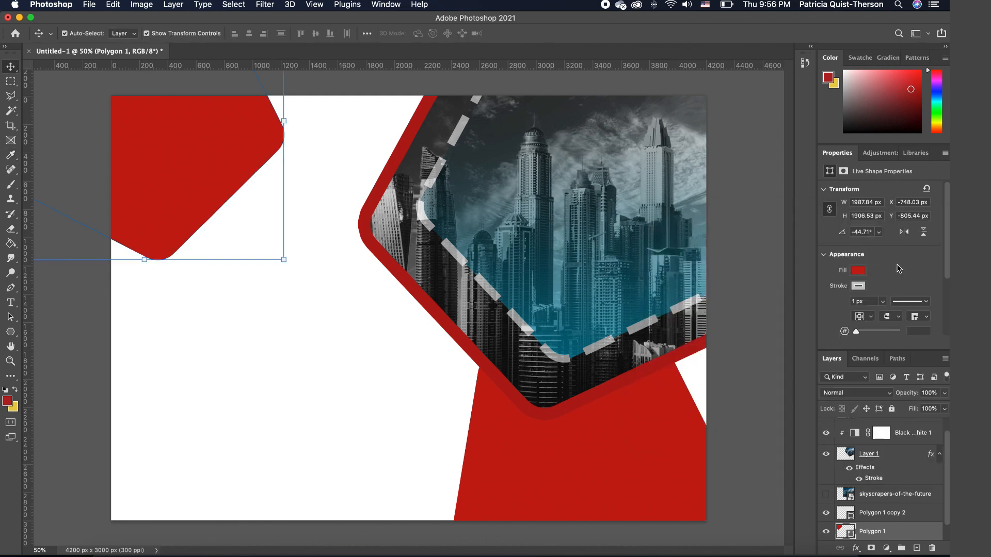
click(883, 301)
drag(883, 317, 907, 318)
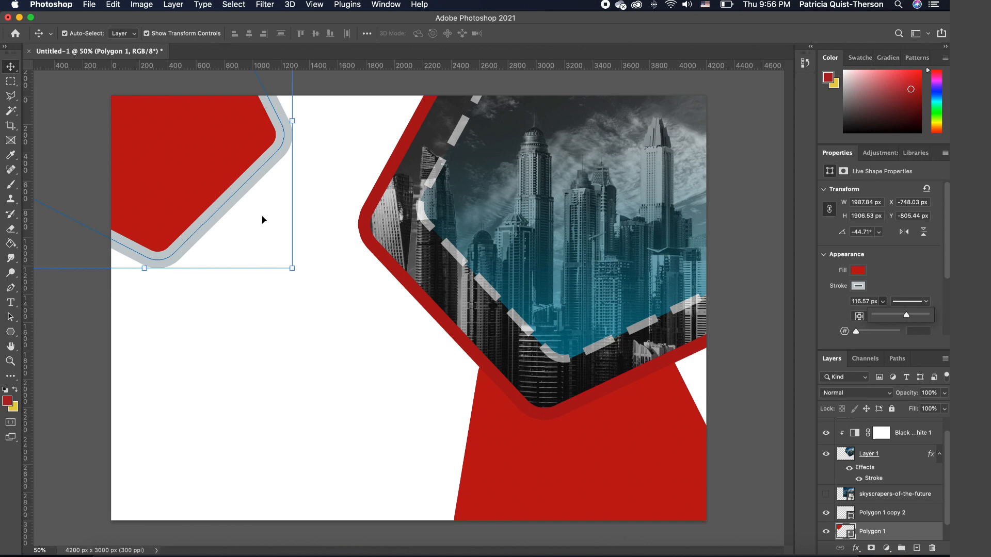
click(325, 166)
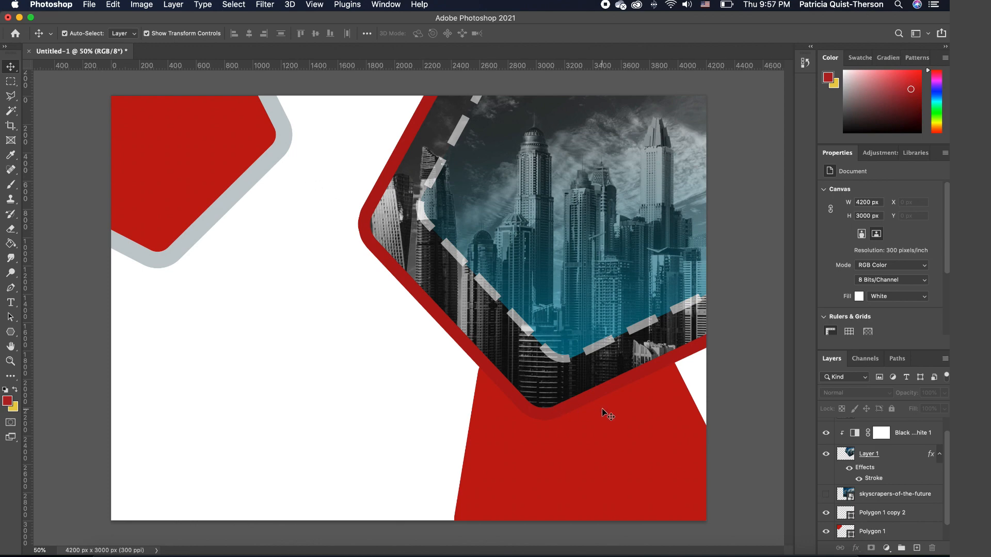
Rotate the lower-right red pentagon to a transform angle of about -65.95°, enlarge it to about 132.16%, and reposition it
click(647, 470)
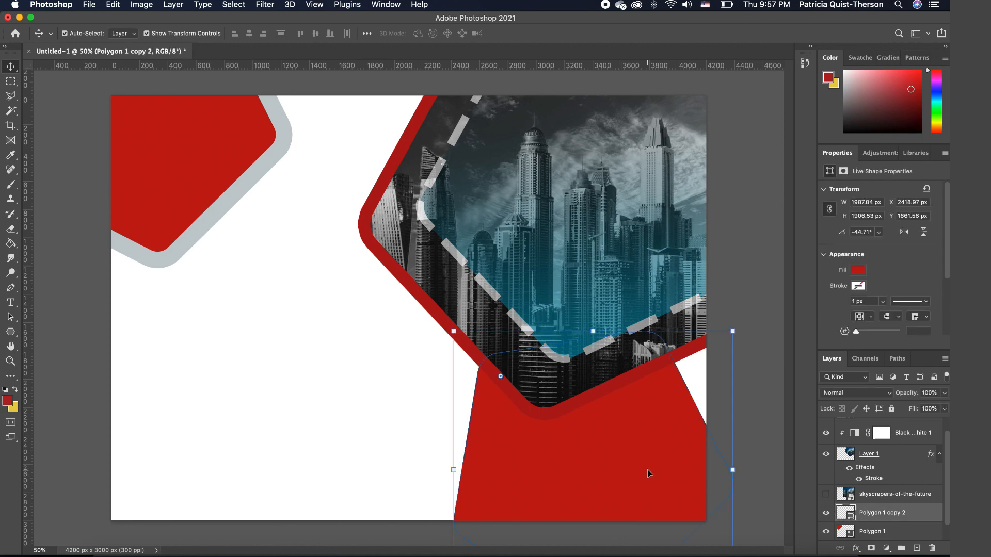
drag(633, 499, 592, 396)
drag(704, 518, 707, 318)
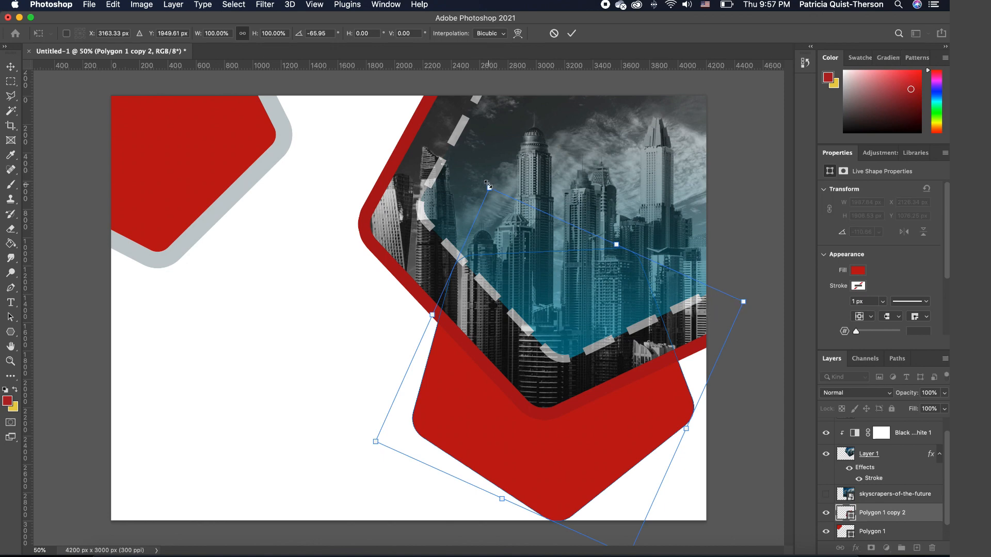
drag(489, 187, 353, 99)
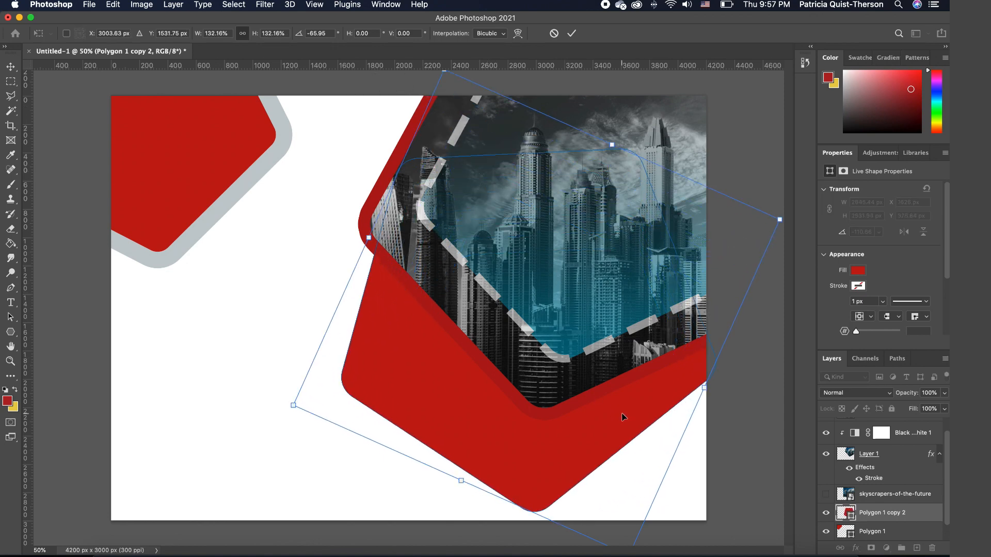
drag(623, 418, 635, 485)
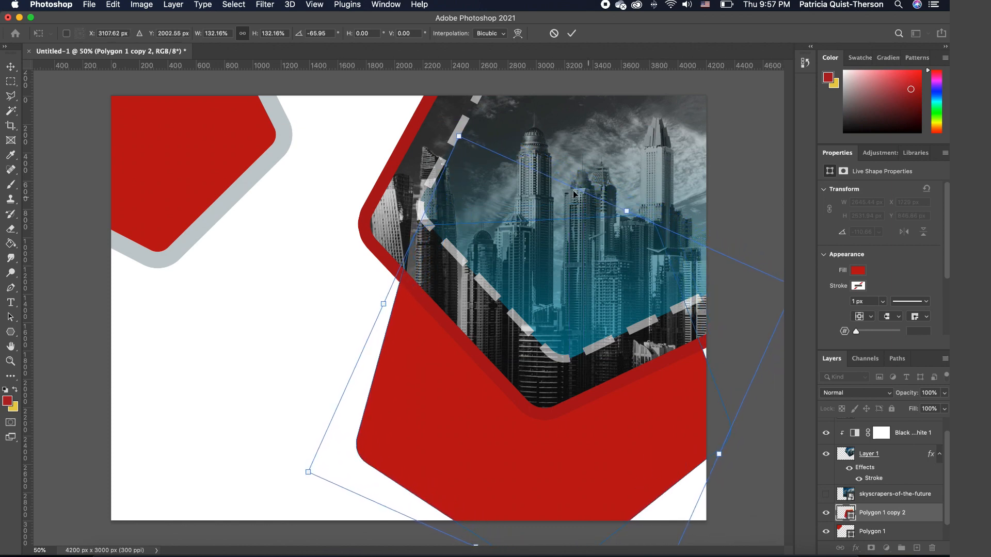
Enlarge the lower-right red pentagon to about 3195 × 3055 px at X 2042.5 px, Y 767.66 px, apply the transform and deselect it
scroll(542, 316, down, 3)
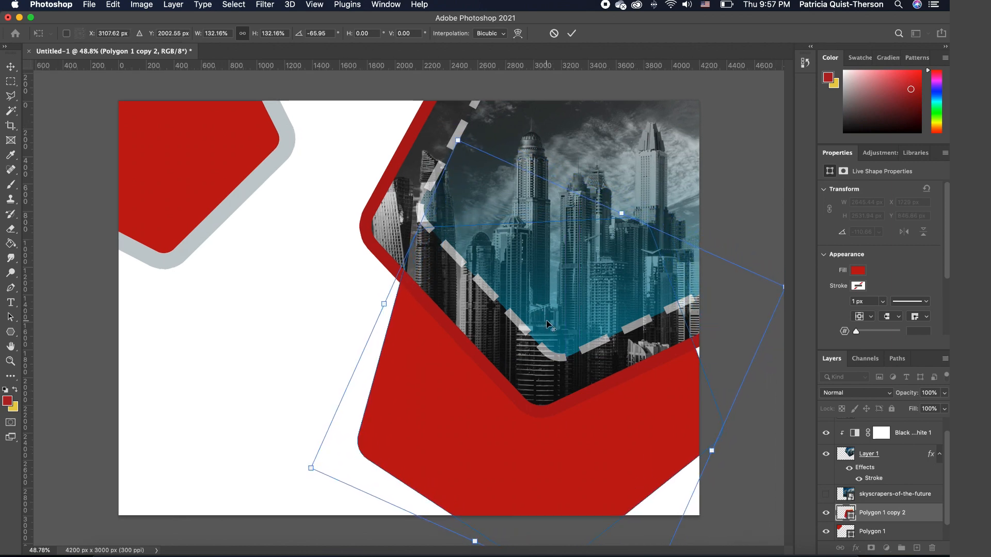
scroll(547, 324, down, 3)
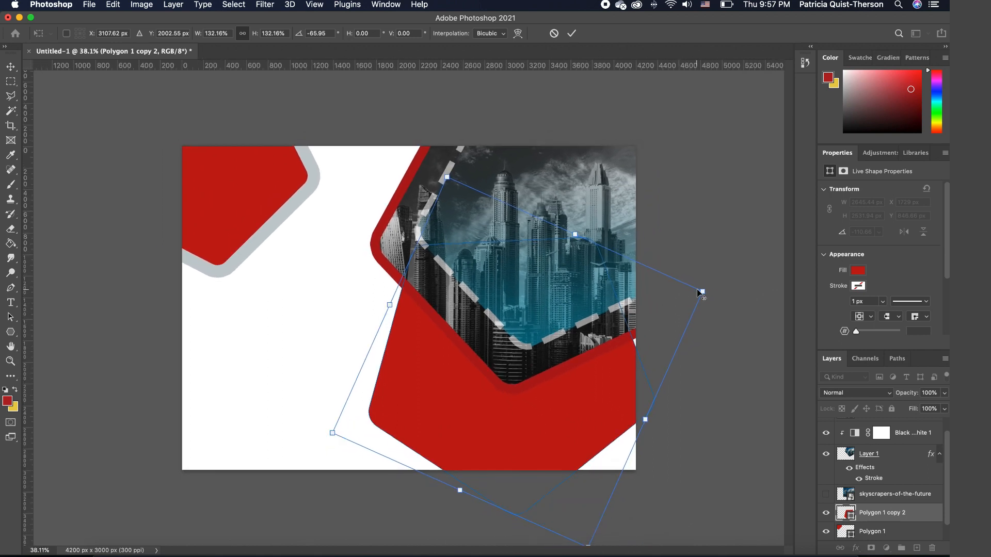
drag(702, 293, 772, 271)
drag(593, 416, 568, 443)
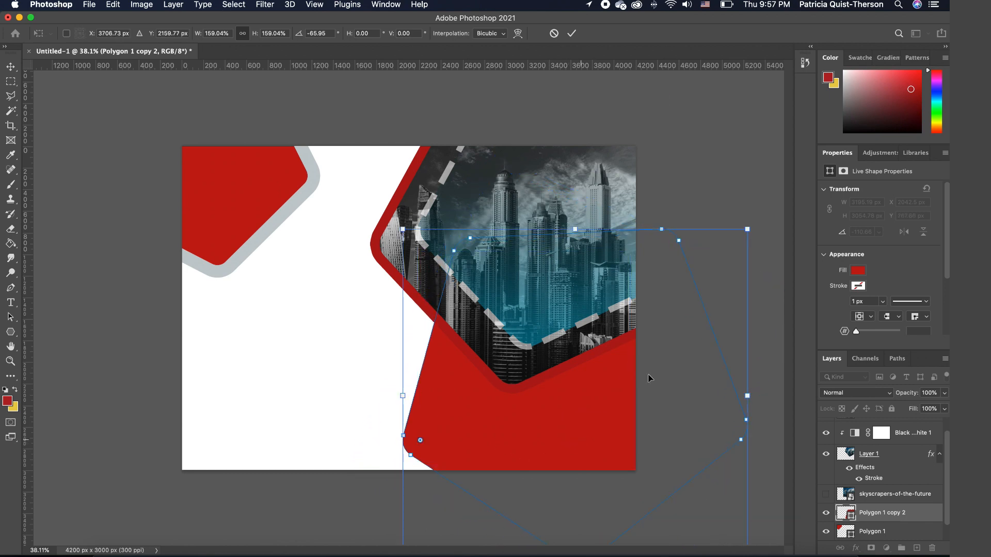
key(Return)
click(723, 175)
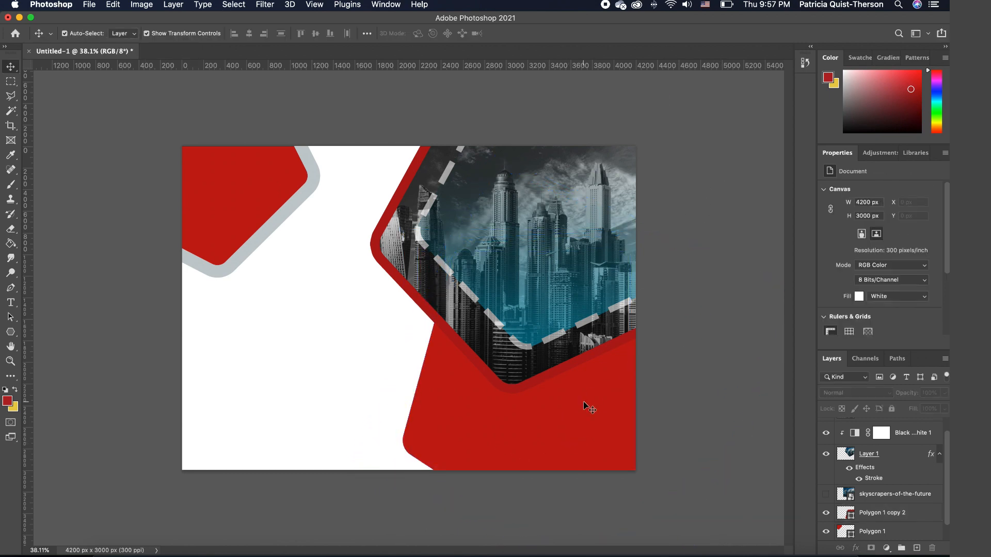
Change the lower-right pentagon's fill to the recently used yellow and deselect the shape
click(539, 384)
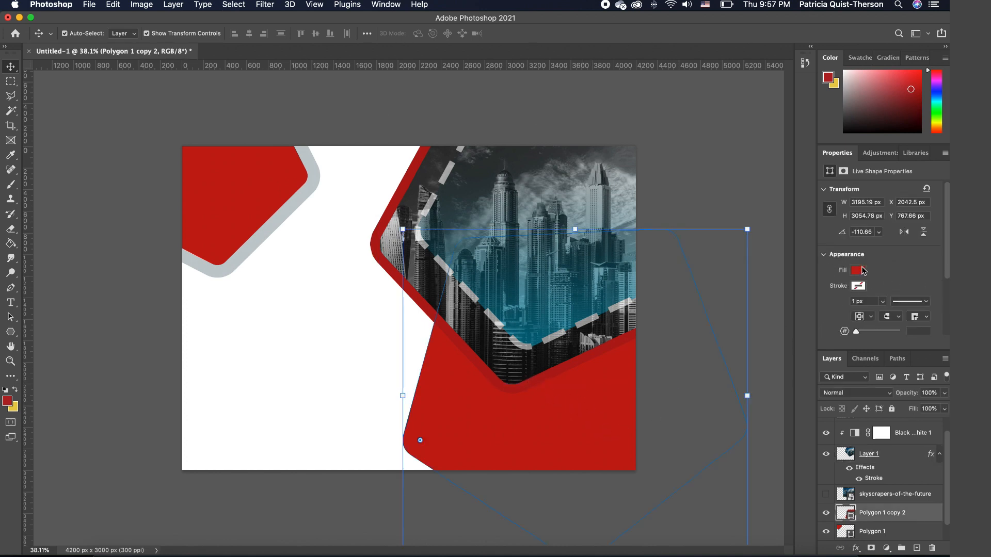
click(859, 271)
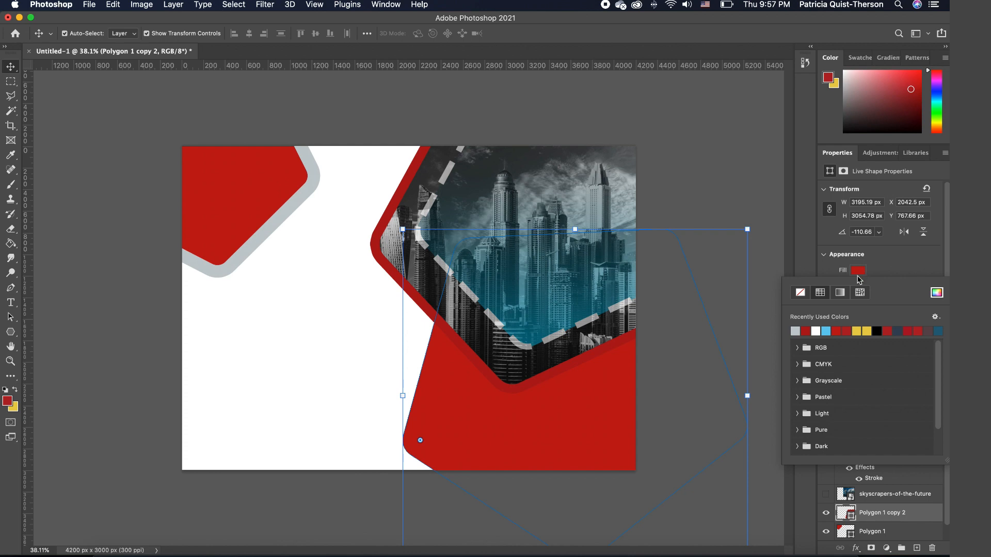
click(867, 331)
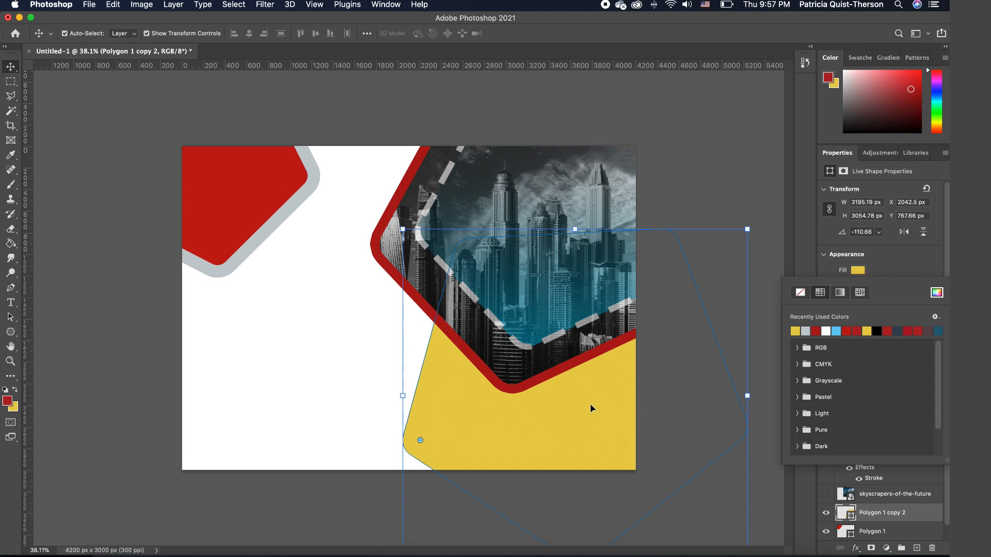
click(670, 206)
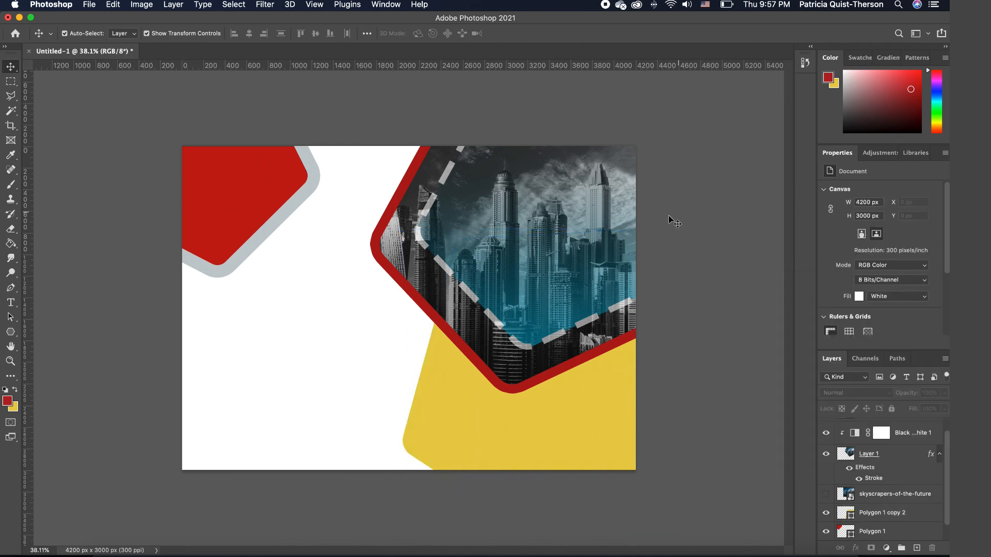
Enlarge the skyscraper photo pentagon to about 110.47% and shift the dashed blue overlay slightly down and right to match it
click(512, 389)
click(388, 221)
click(409, 200)
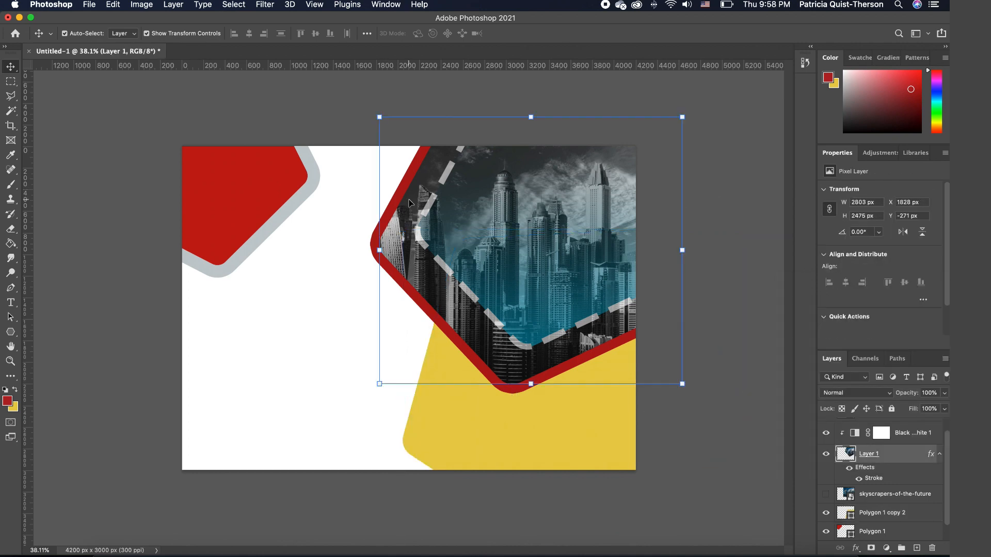
drag(687, 387, 720, 409)
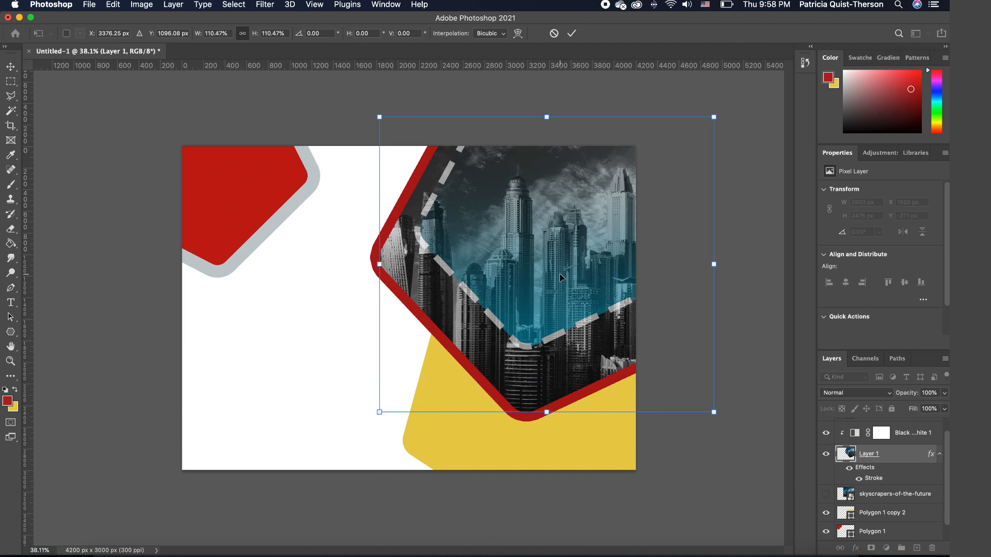
key(Return)
drag(568, 252, 571, 274)
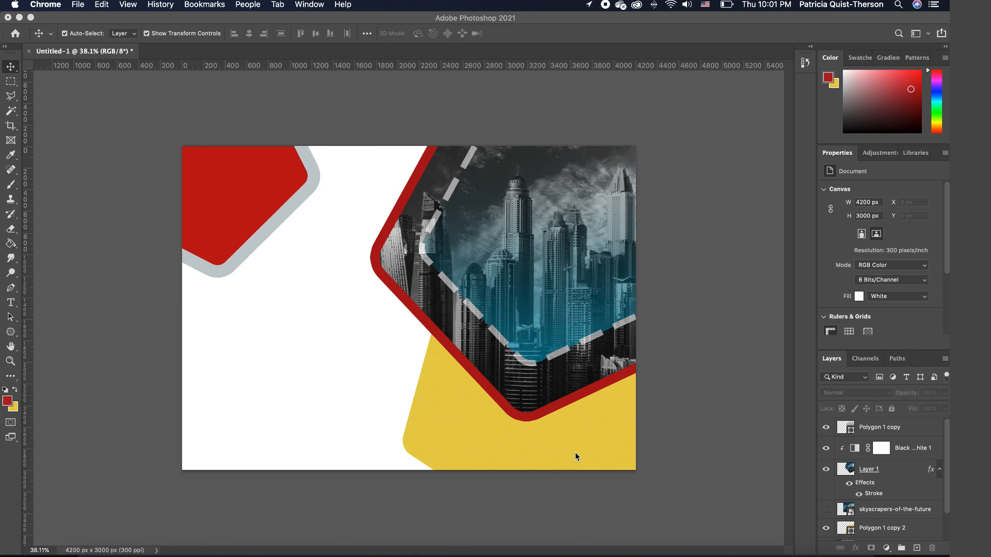
Duplicate the yellow pentagon and place the copy to its lower left, at about X 1450.5 px and Y 916.66 px
click(575, 453)
click(436, 397)
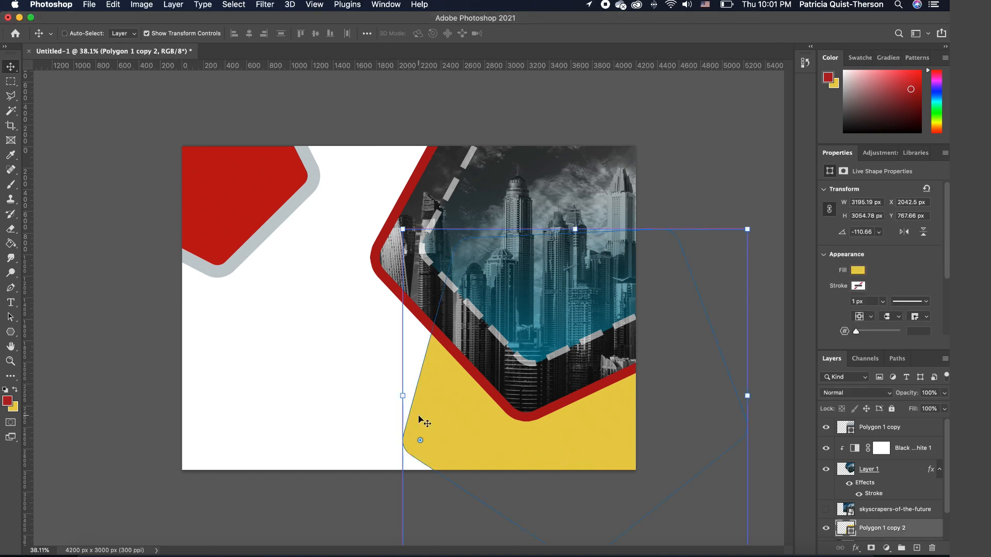
drag(430, 414, 398, 429)
Remove the fill from the duplicated yellow pentagon
click(858, 271)
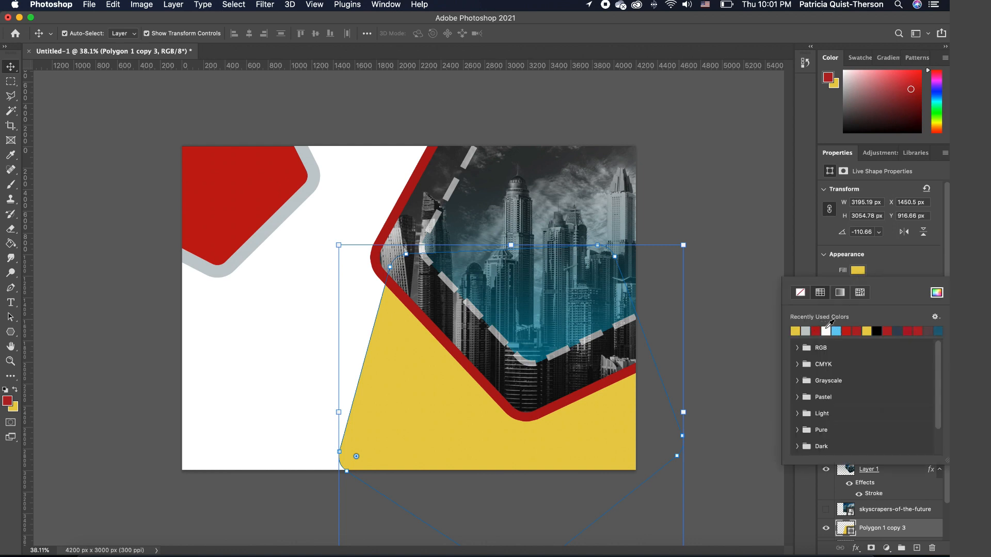
click(860, 271)
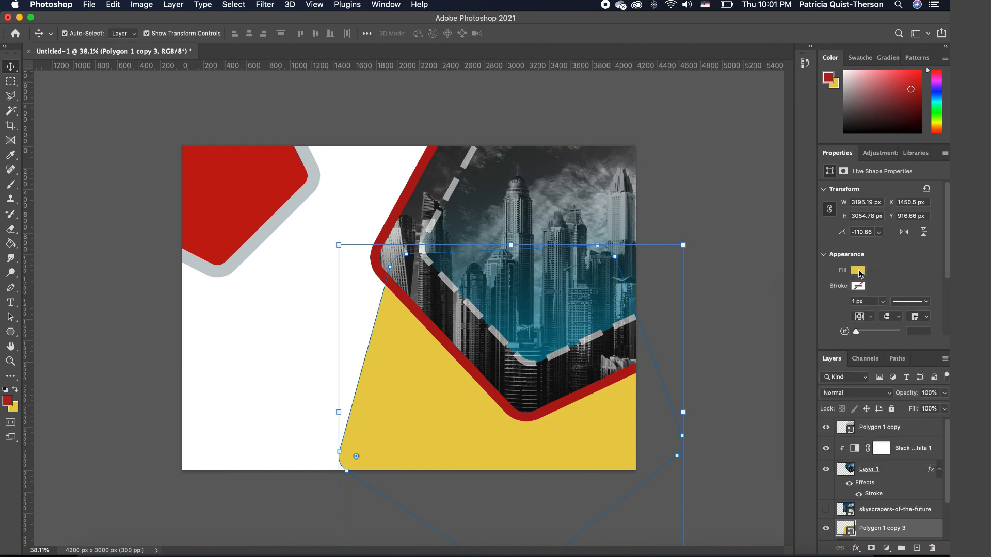
click(859, 272)
click(801, 293)
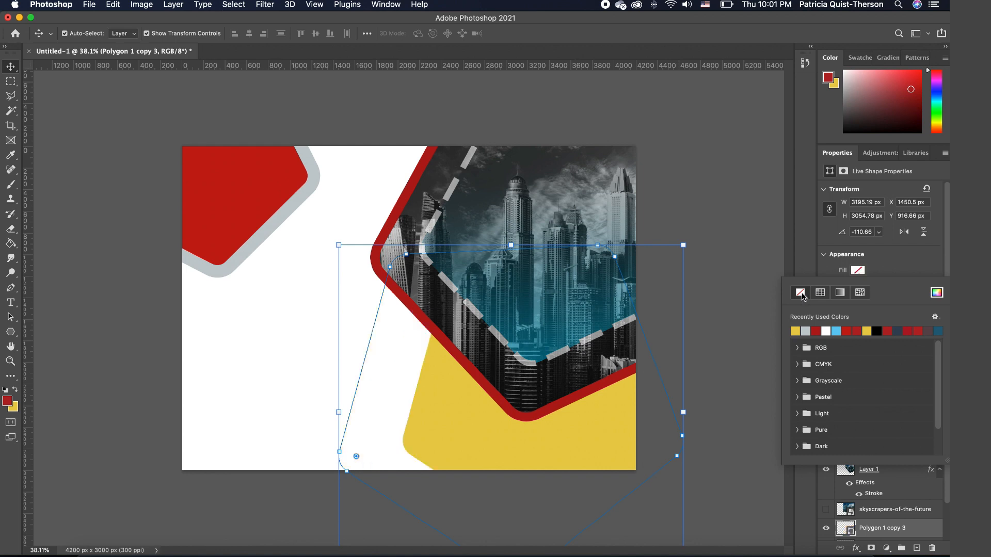
click(883, 266)
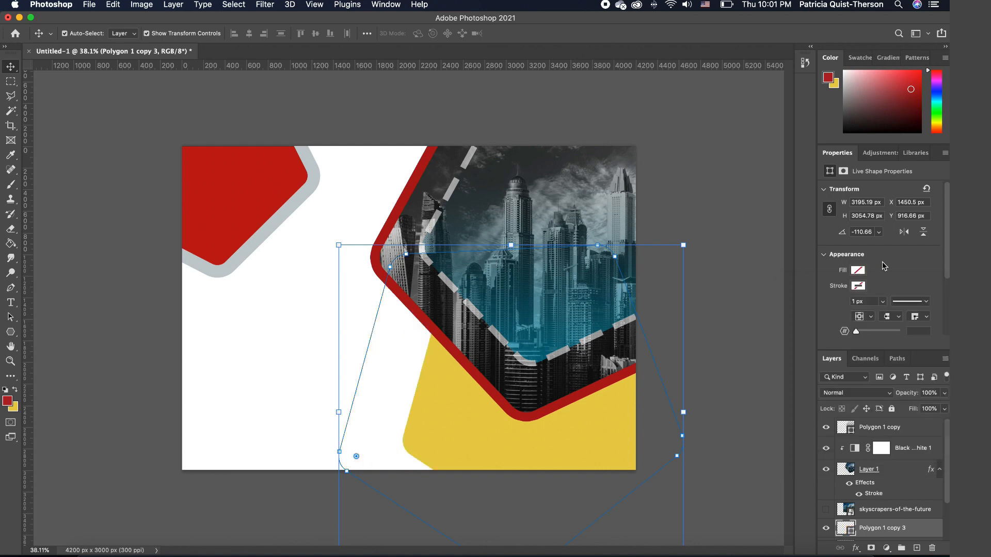
Give the unfilled pentagon copy a solid black stroke about 45.62 px wide
click(860, 287)
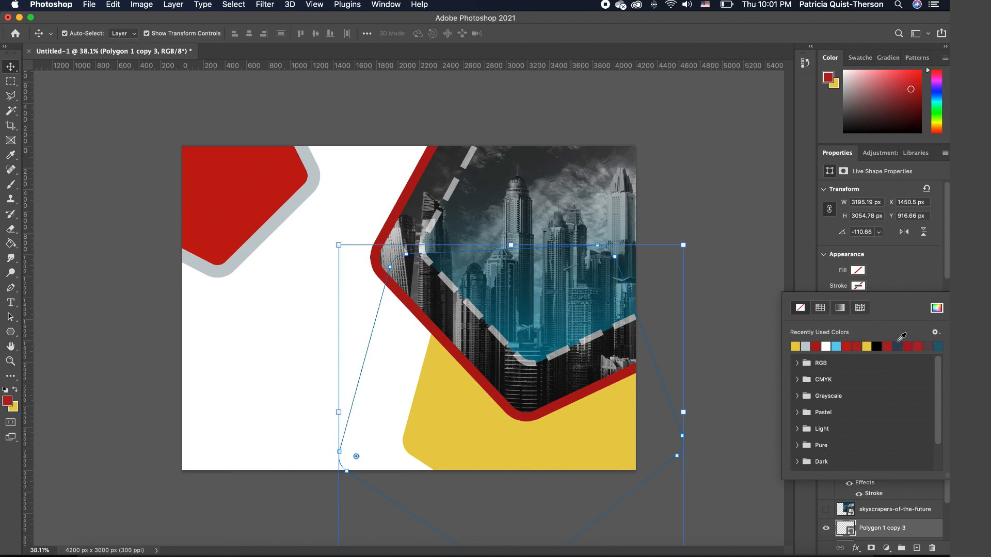
click(565, 367)
key(alt+[)
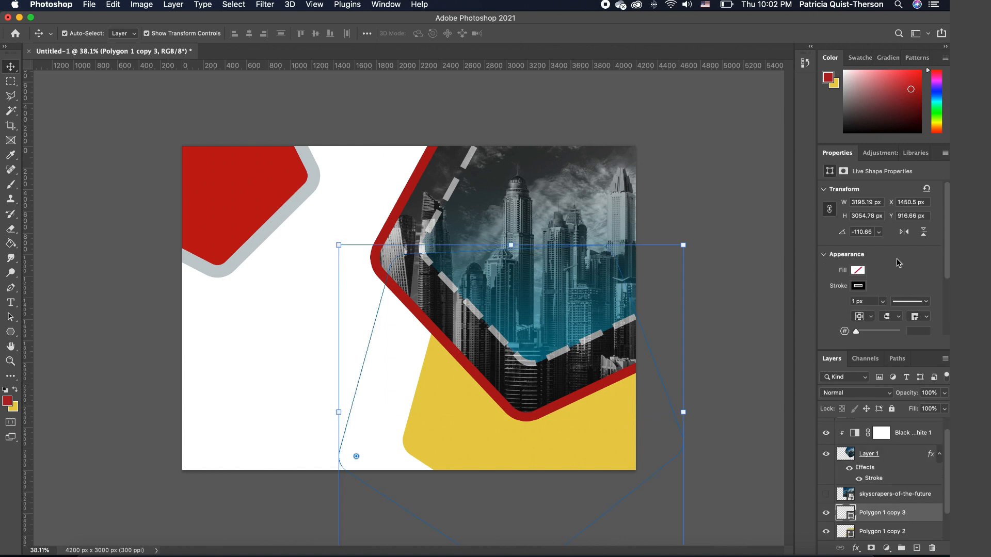
click(883, 302)
drag(883, 315, 892, 315)
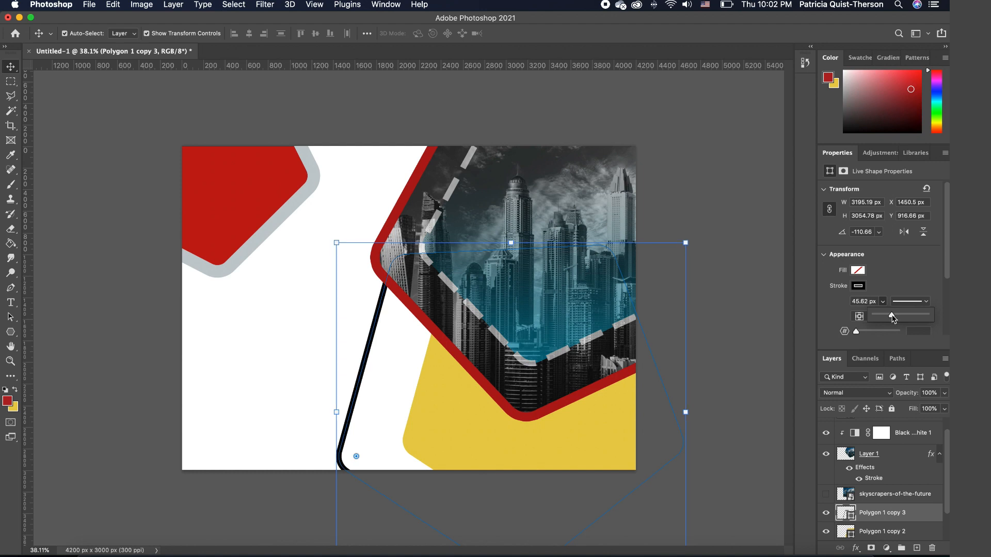
Change the unfilled pentagon's stroke to the dashed line preset with dash 4 and gap 2
click(921, 302)
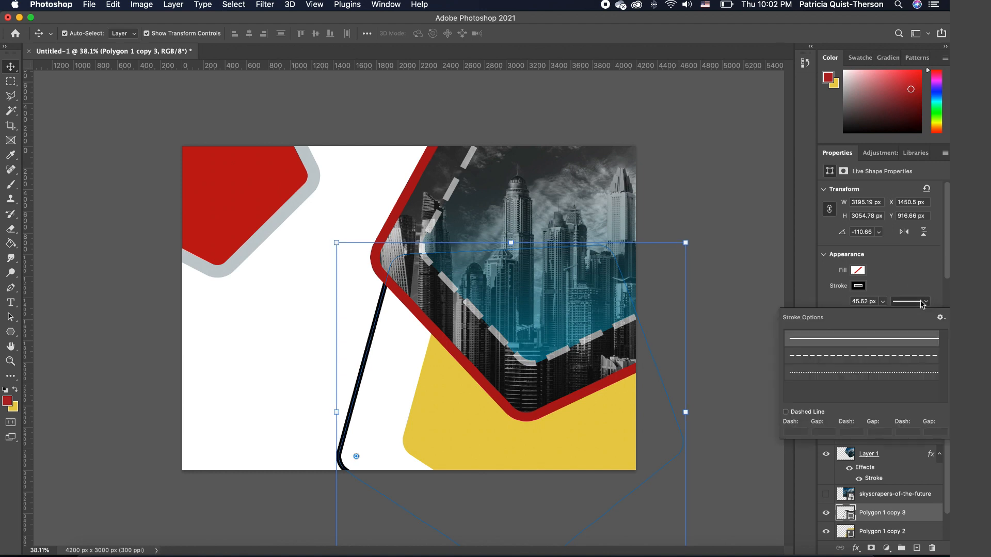
click(897, 356)
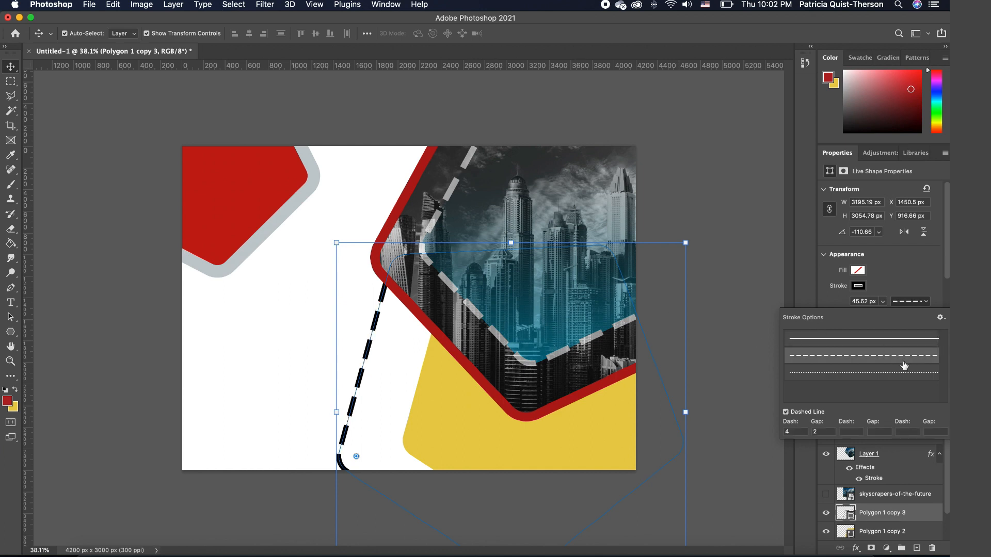
click(913, 279)
Recolour the unfilled pentagon's dashed stroke to dark grey #464849 and move the outline right and slightly up, closer to the yellow pentagon
click(864, 288)
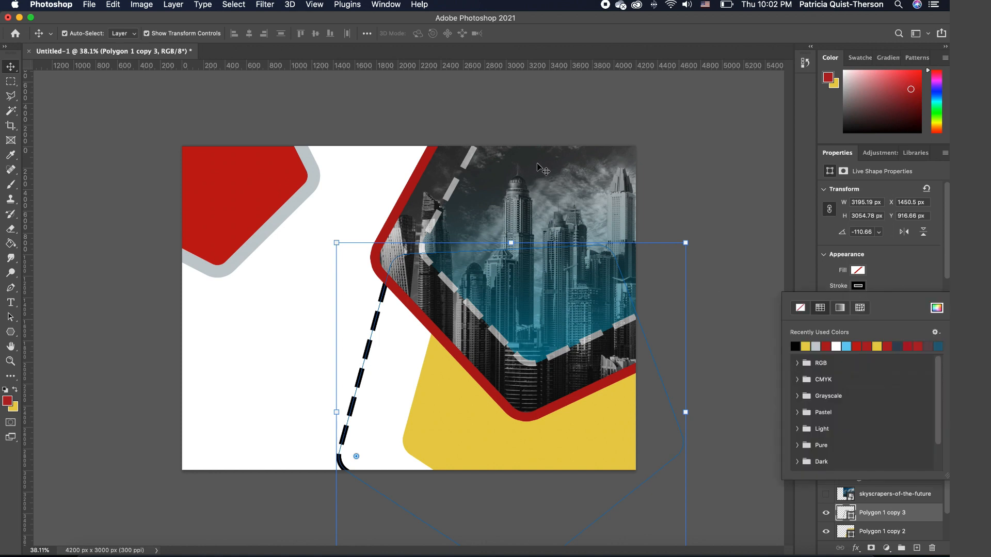
click(937, 309)
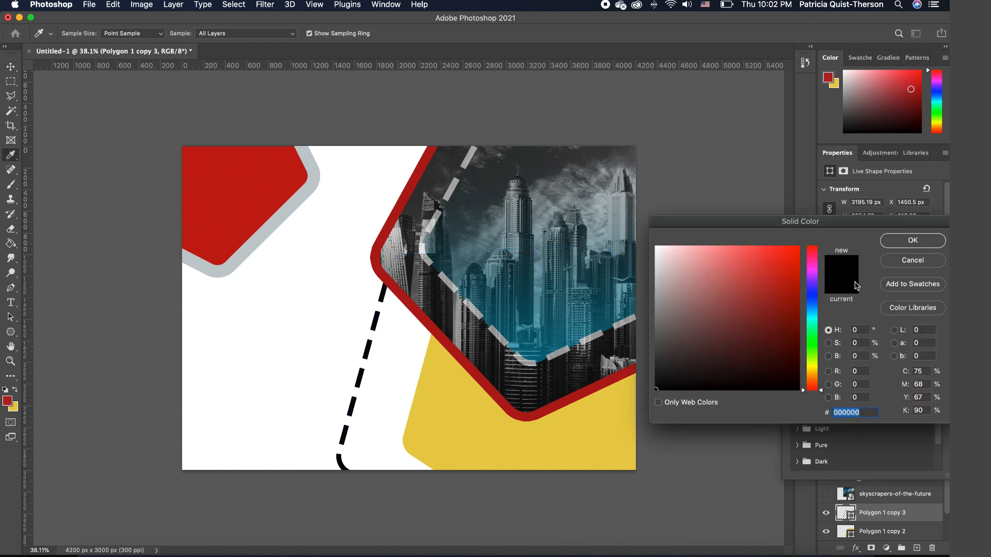
click(548, 161)
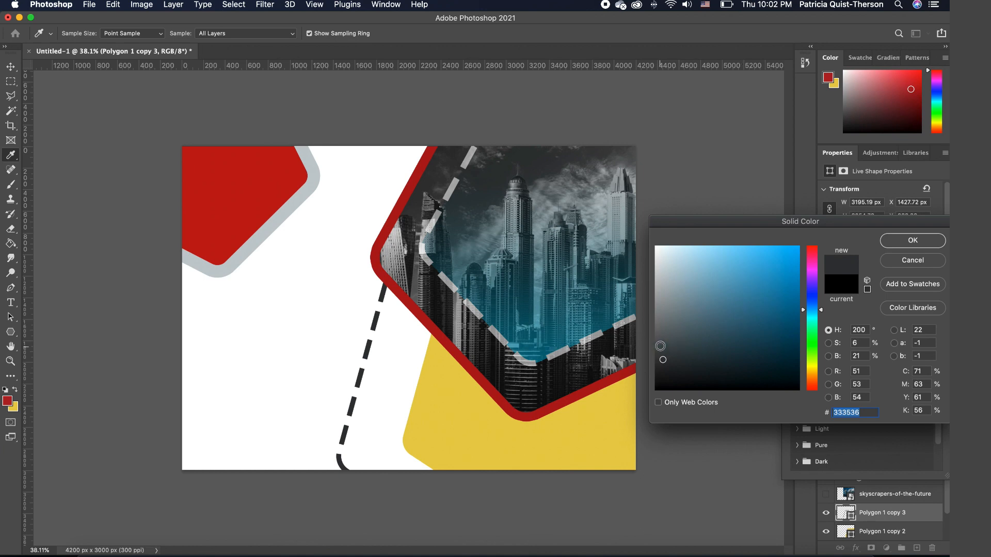
click(661, 342)
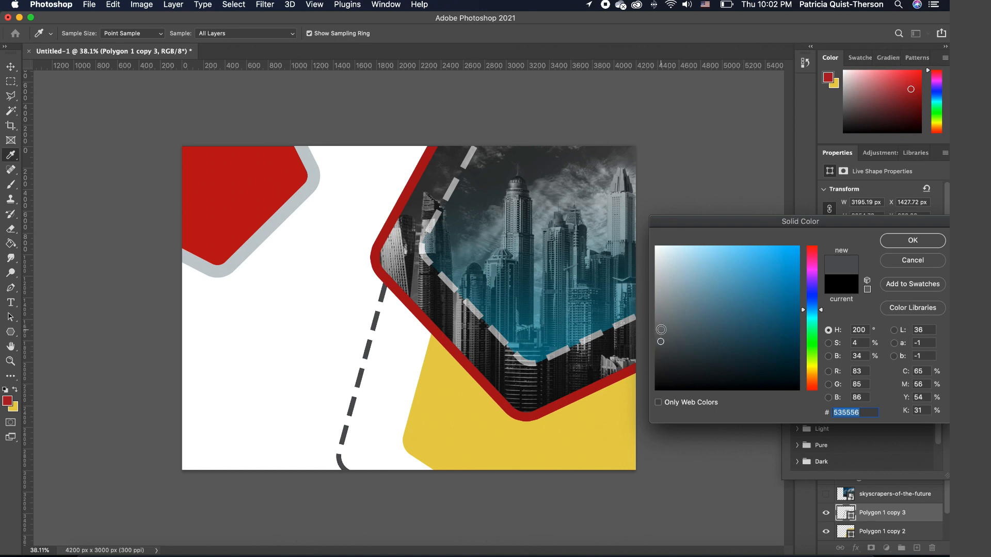
click(662, 349)
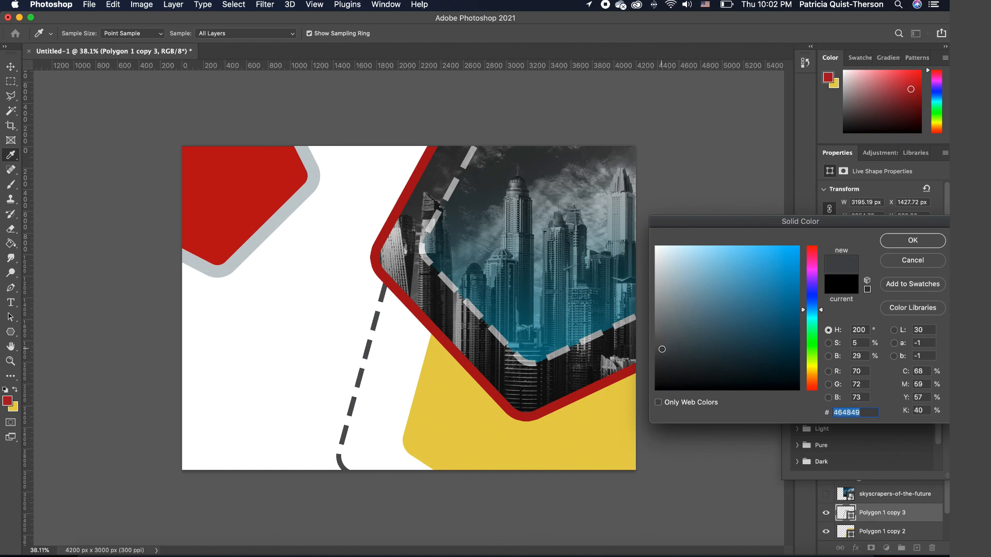
click(912, 244)
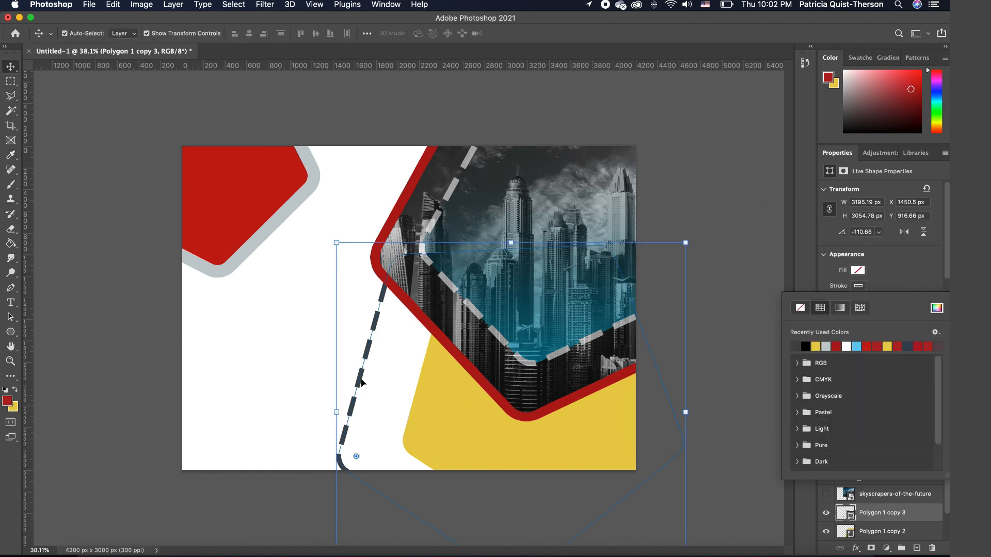
drag(362, 386, 392, 371)
drag(392, 370, 392, 371)
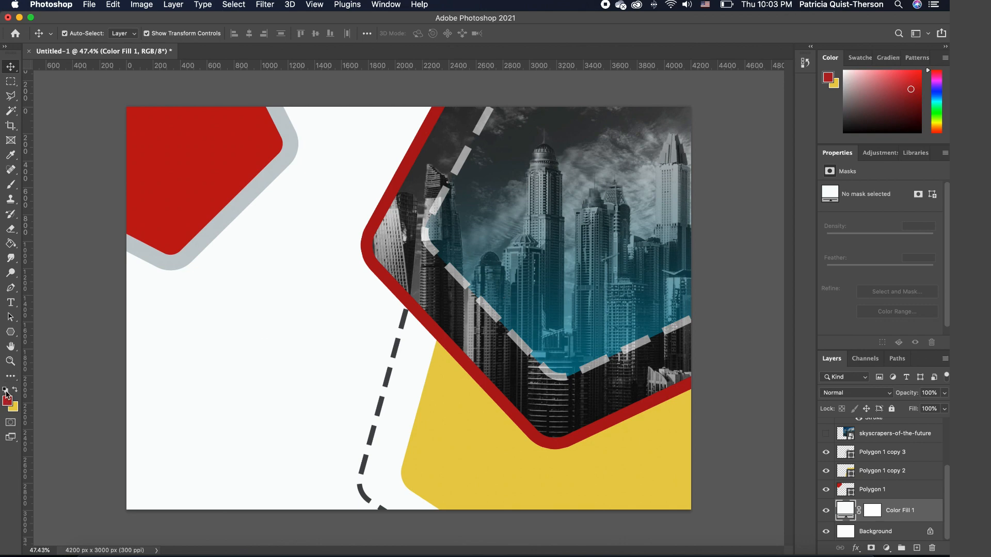
Add the text "2021" in white All Round Gothic XLig on the red corner pentagon
click(12, 301)
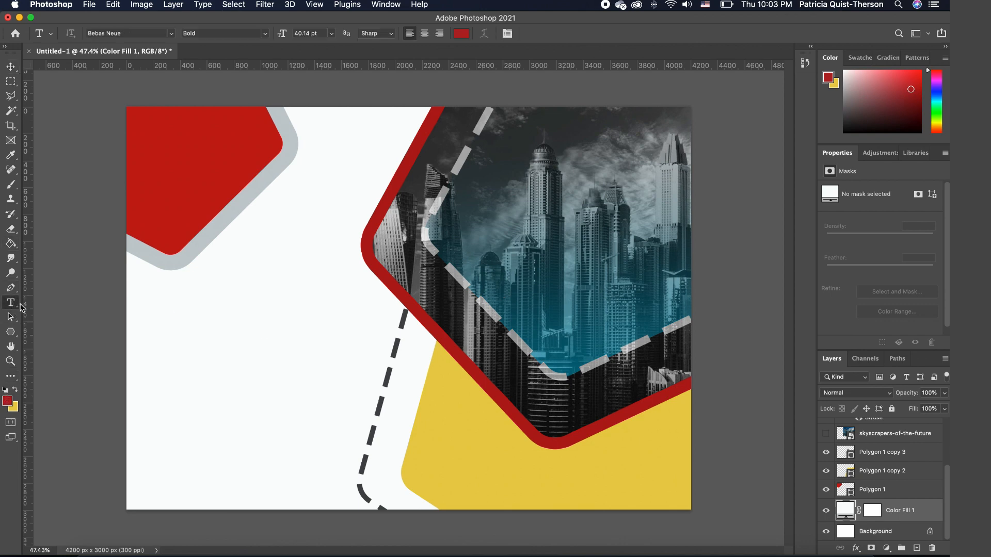
click(5, 390)
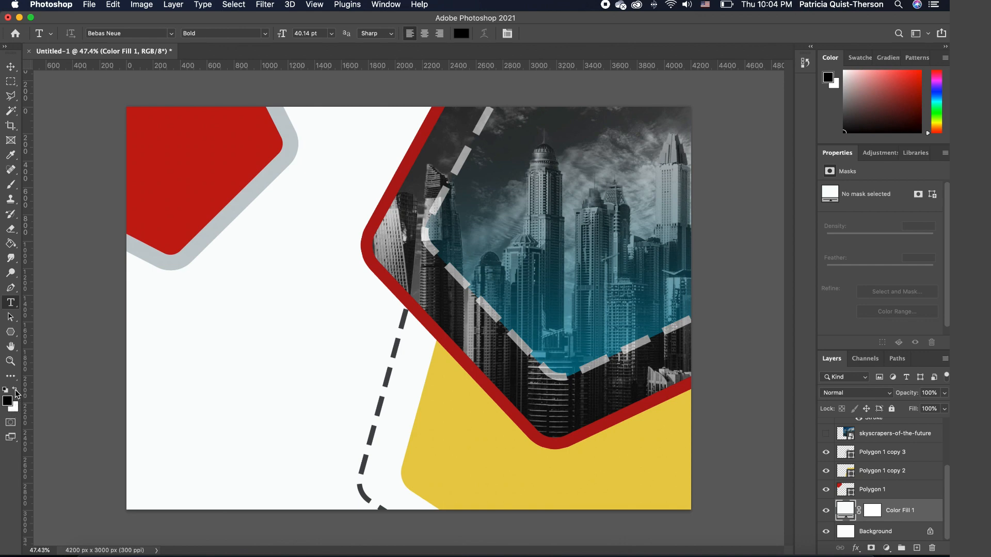
click(15, 391)
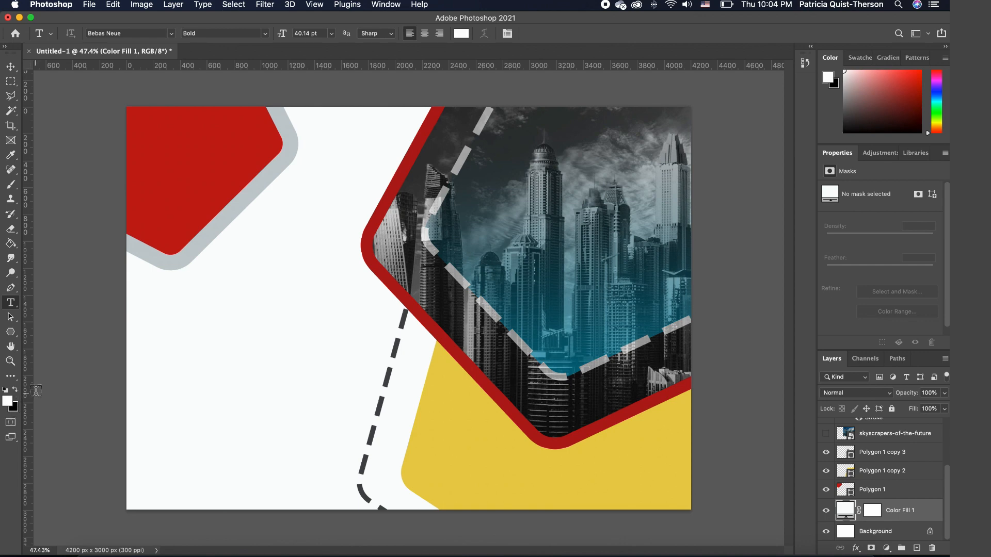
click(174, 36)
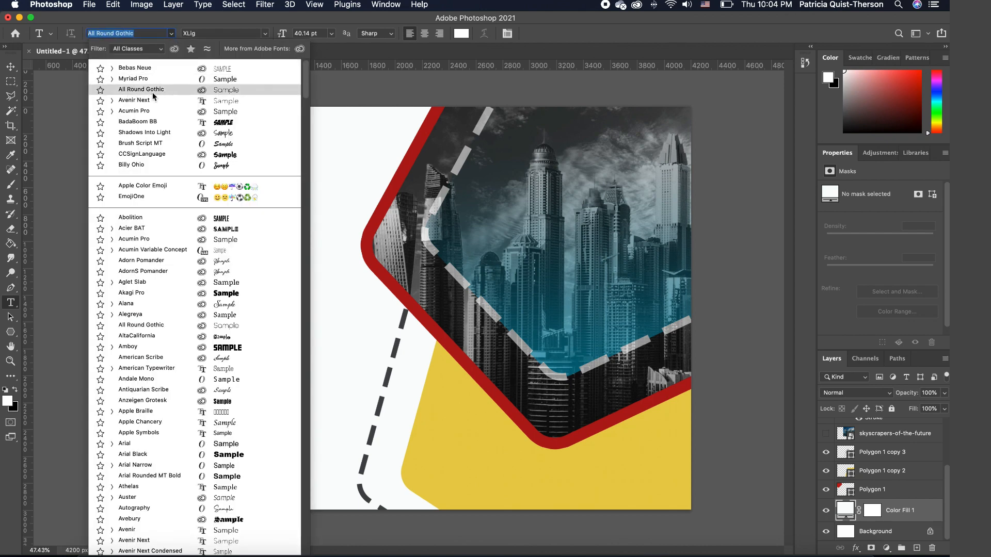
click(233, 92)
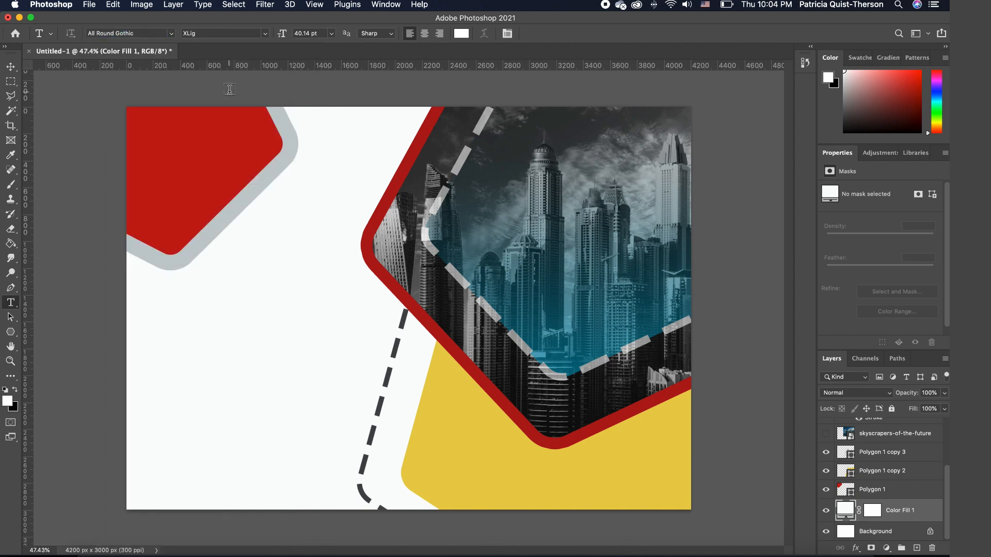
click(153, 172)
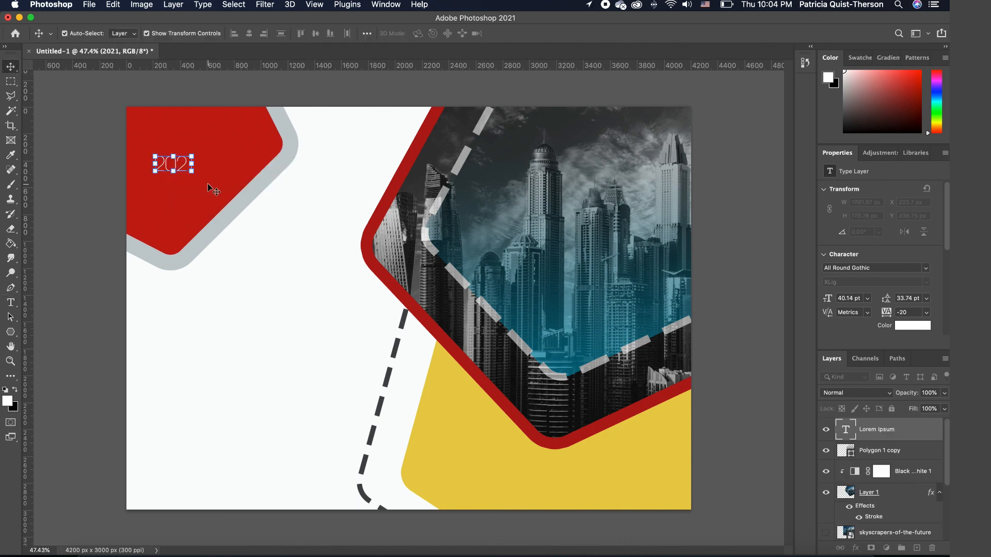
Scale the 2021 text to about 119 pt and position it inside the red corner pentagon
drag(193, 176, 330, 258)
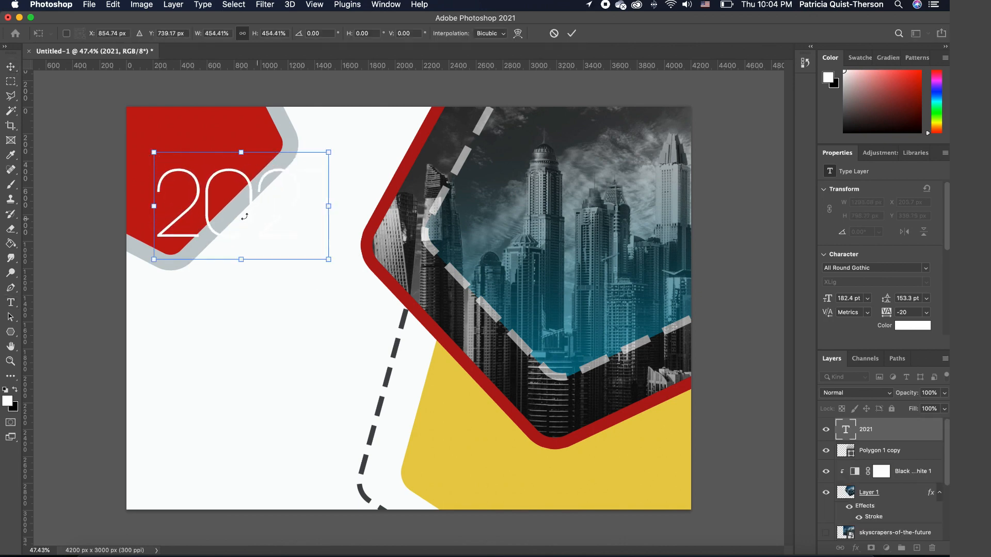
drag(247, 187, 225, 144)
drag(300, 108, 226, 158)
key(Return)
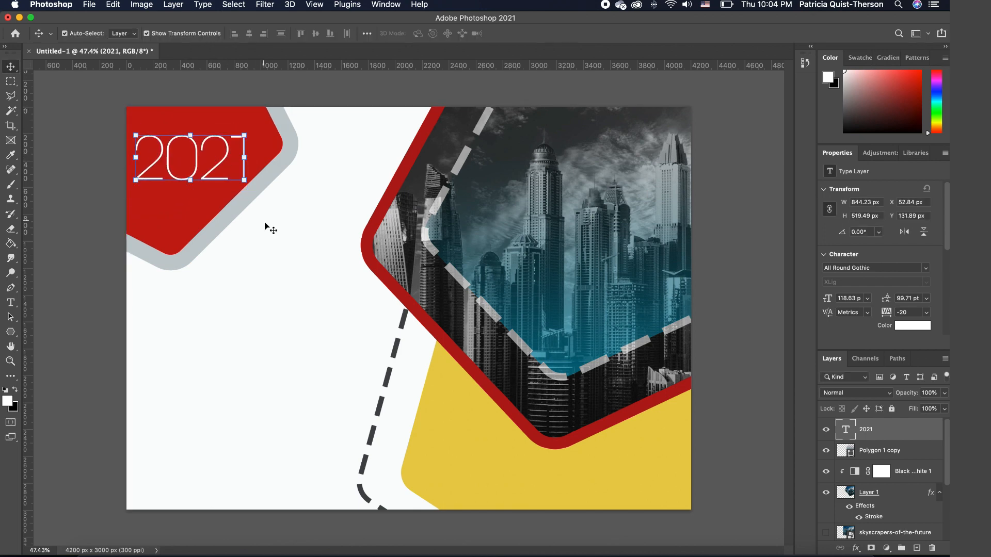
click(356, 223)
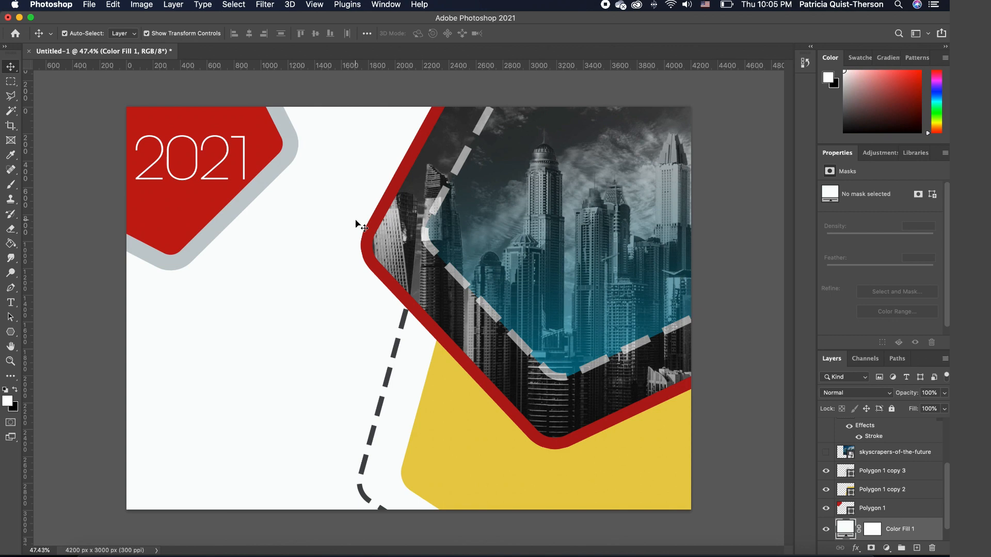
Move the red corner pentagon right and slightly down, and enlarge the 2021 text to about 134 pt, repositioning it inside the pentagon
click(199, 243)
drag(186, 216, 216, 232)
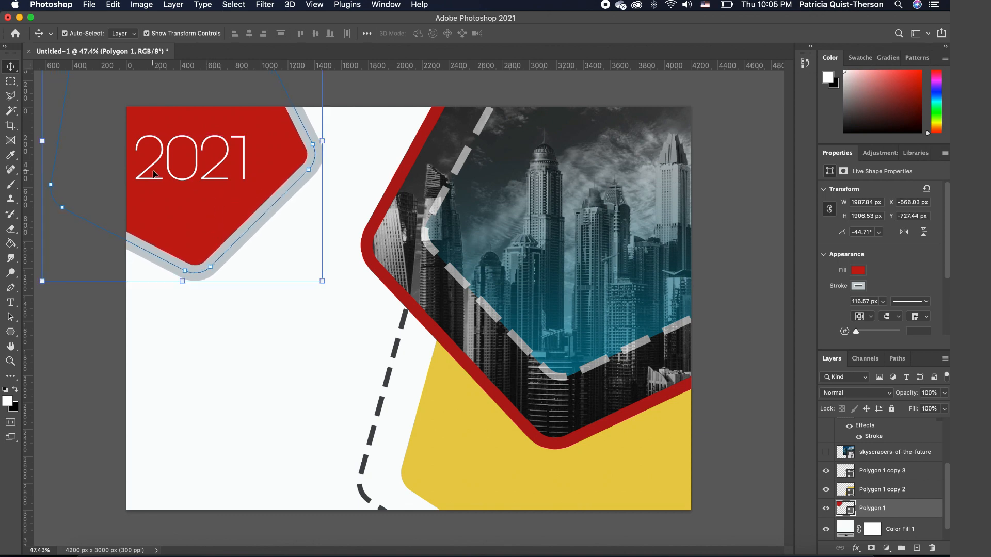
click(190, 159)
drag(244, 180, 262, 199)
drag(230, 171, 237, 176)
key(Return)
click(289, 271)
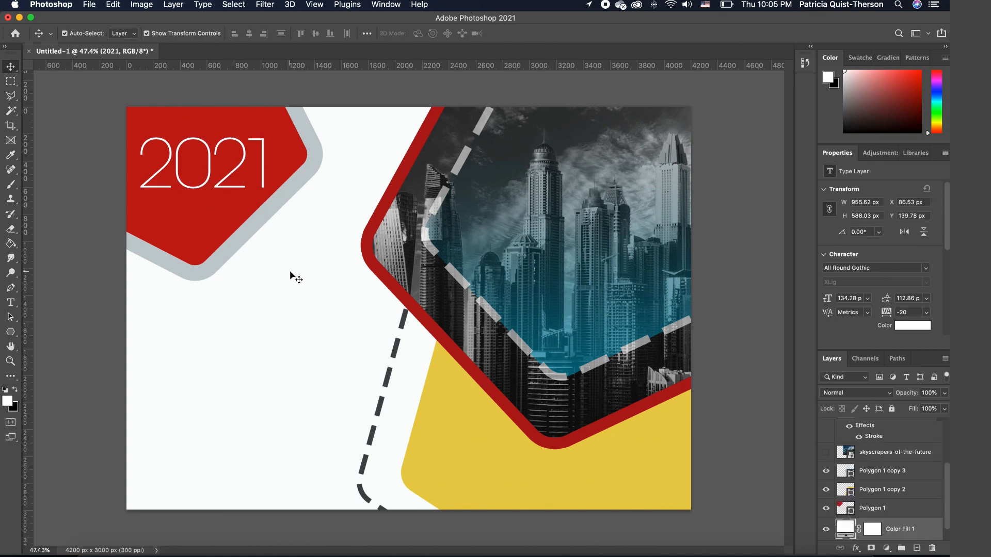
Add the white Bebas Neue Regular text "quistt" over the skyline's upper right and move its layer directly above Polygon 1 copy
click(11, 302)
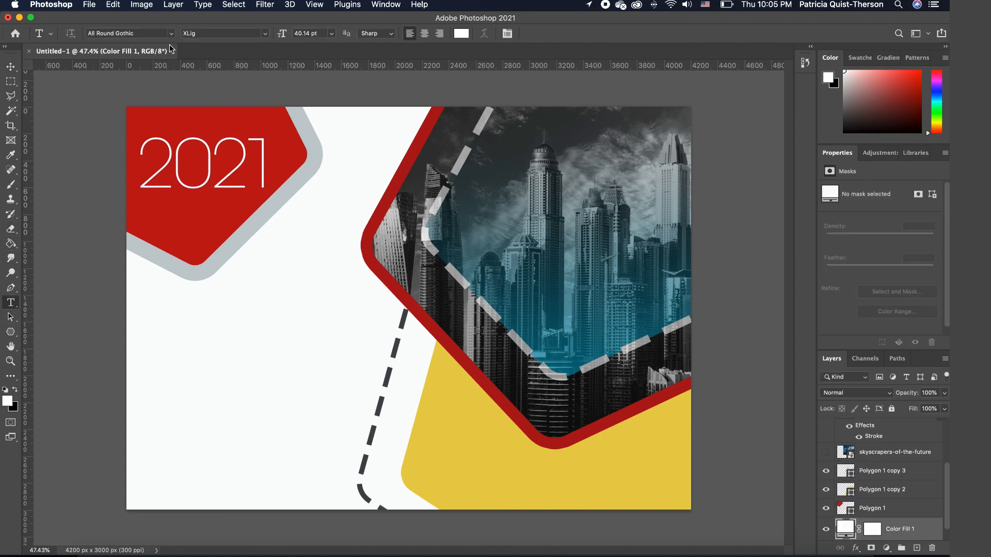
click(171, 34)
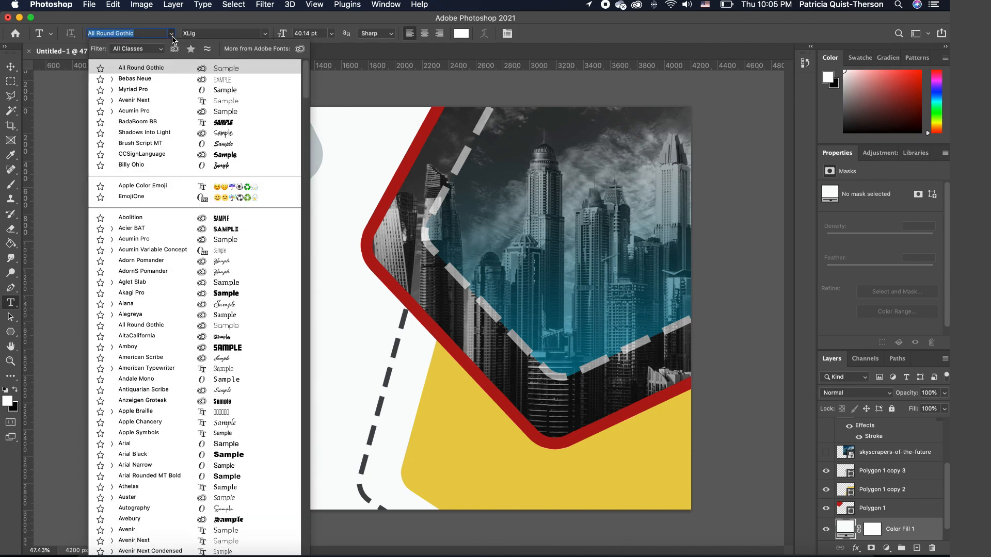
click(227, 79)
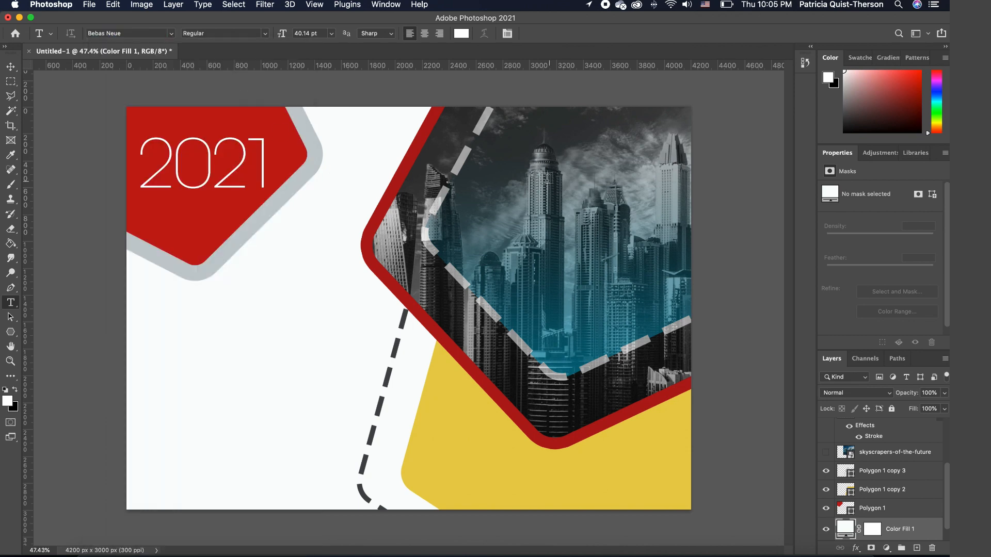
click(573, 153)
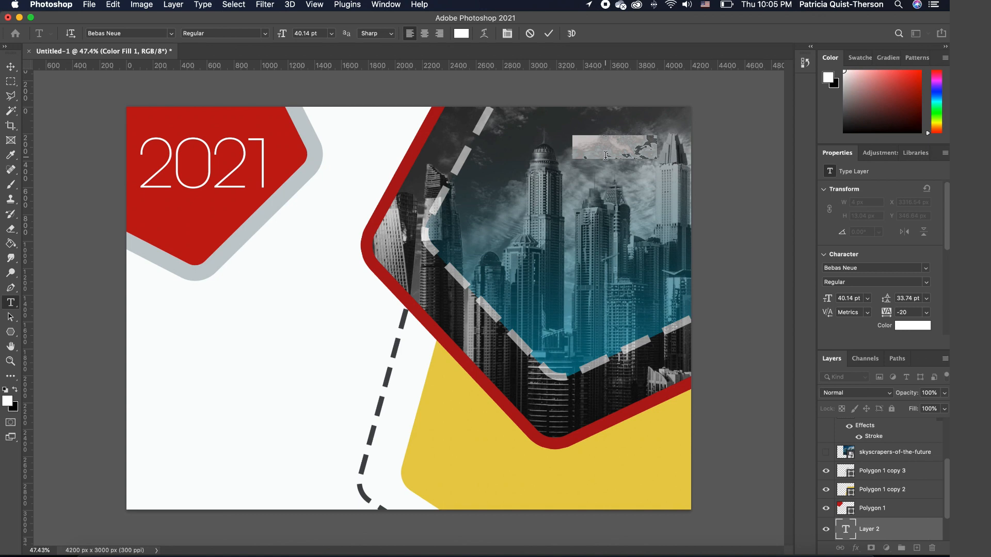
key(BackSpace)
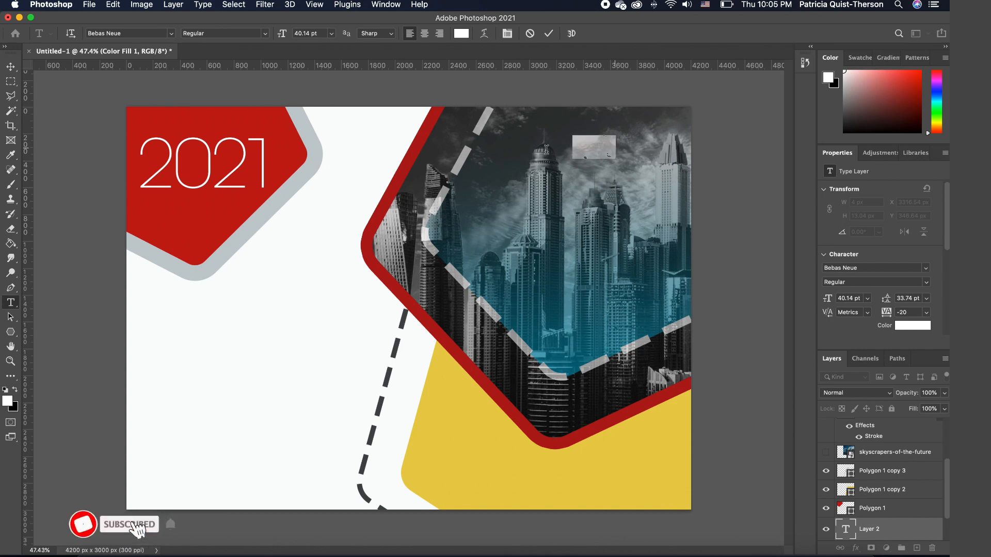
click(901, 533)
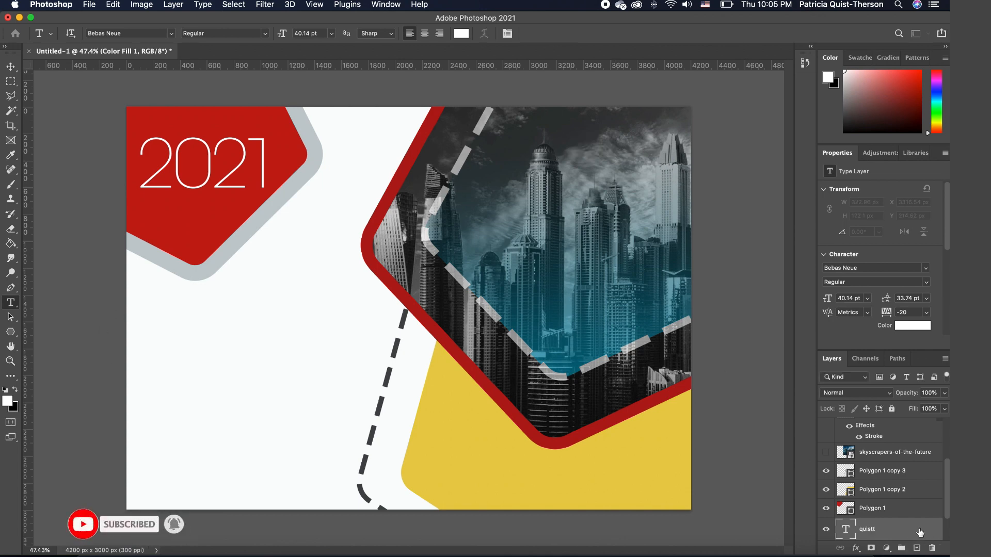
drag(920, 533, 911, 436)
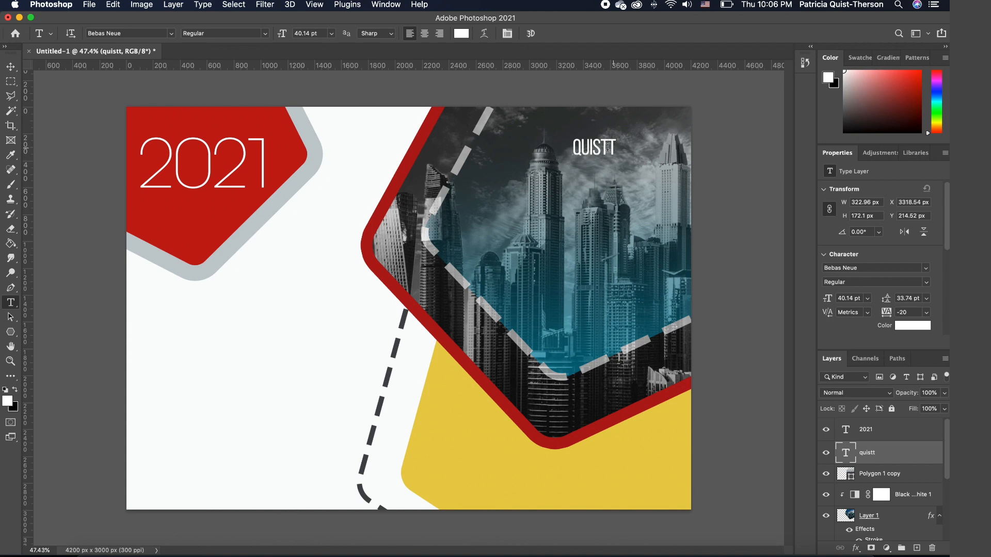
Set the quistt text's font style to Bold
double_click(608, 148)
click(265, 34)
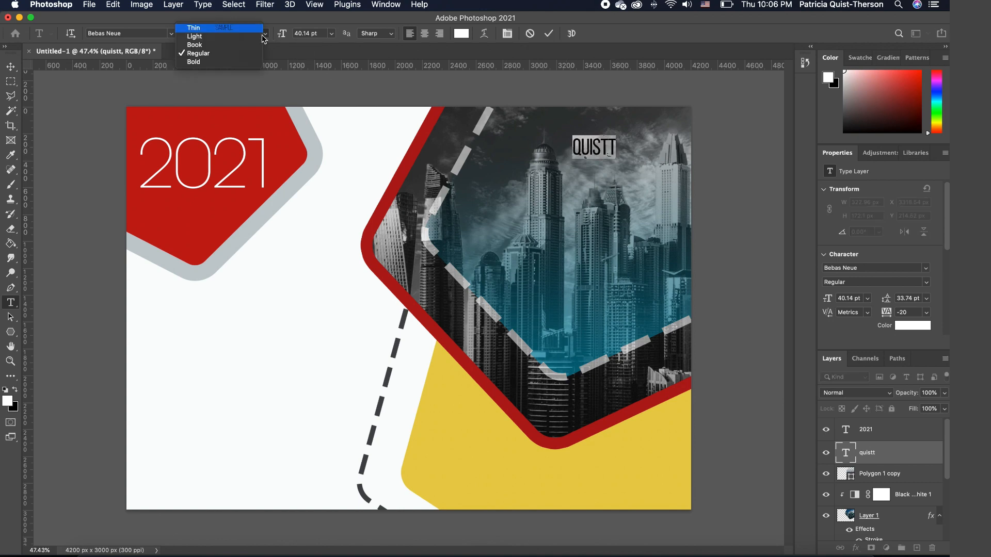
click(483, 170)
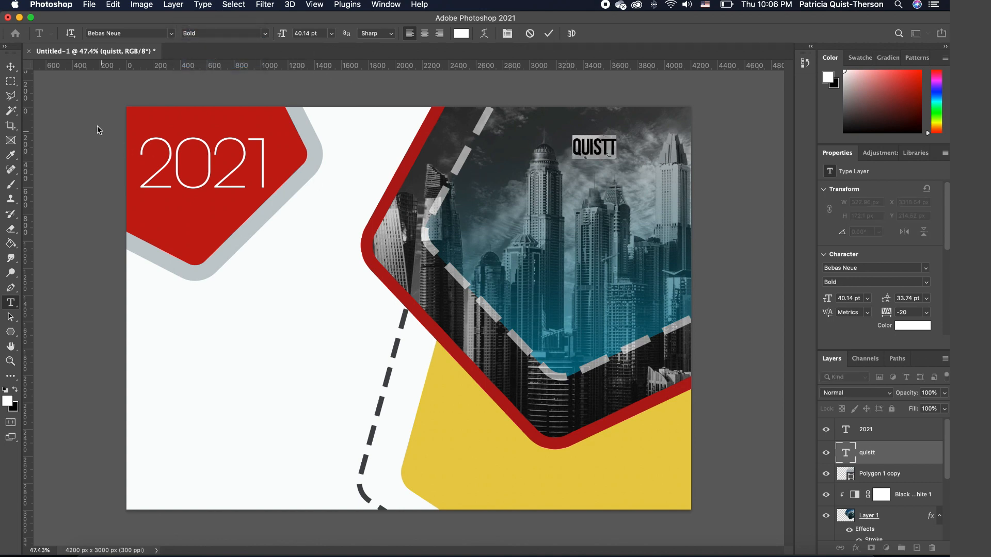
Scale the quistt text up to about 77 pt and move it near the top right of the skyscraper photo
click(11, 67)
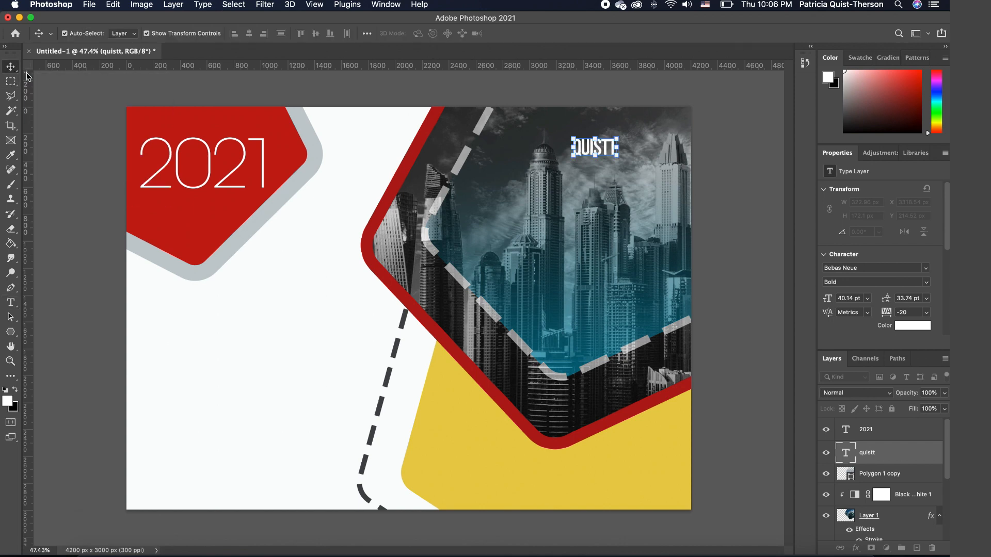
key(super+t)
drag(617, 157, 658, 181)
drag(623, 158, 620, 135)
key(Return)
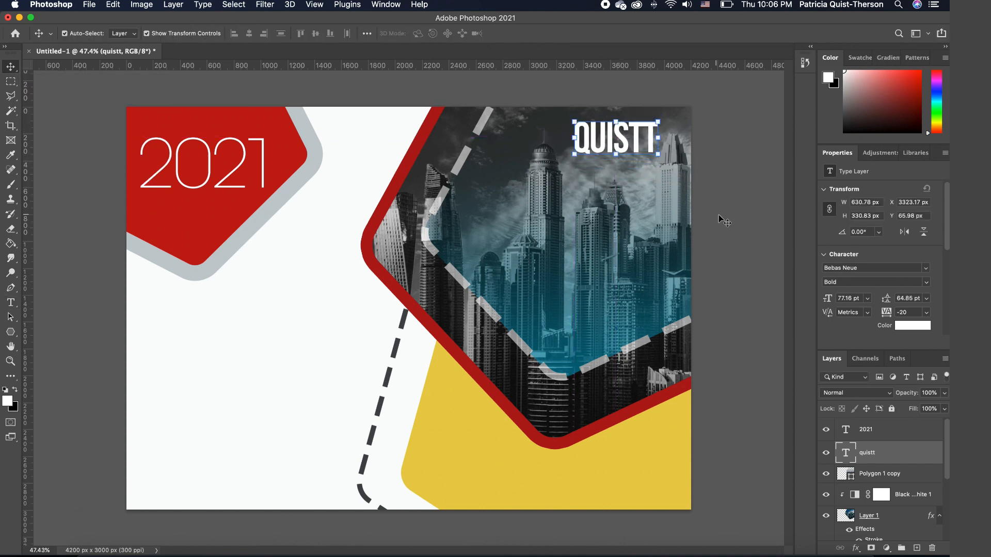
click(755, 219)
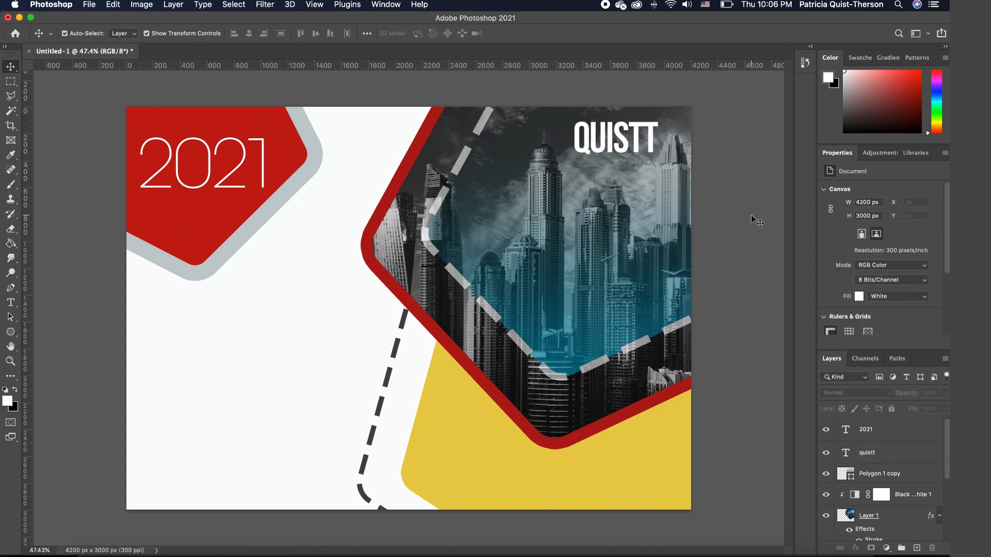
Add the text "company" in white All Round Gothic XLig over the skyscraper photo
click(11, 304)
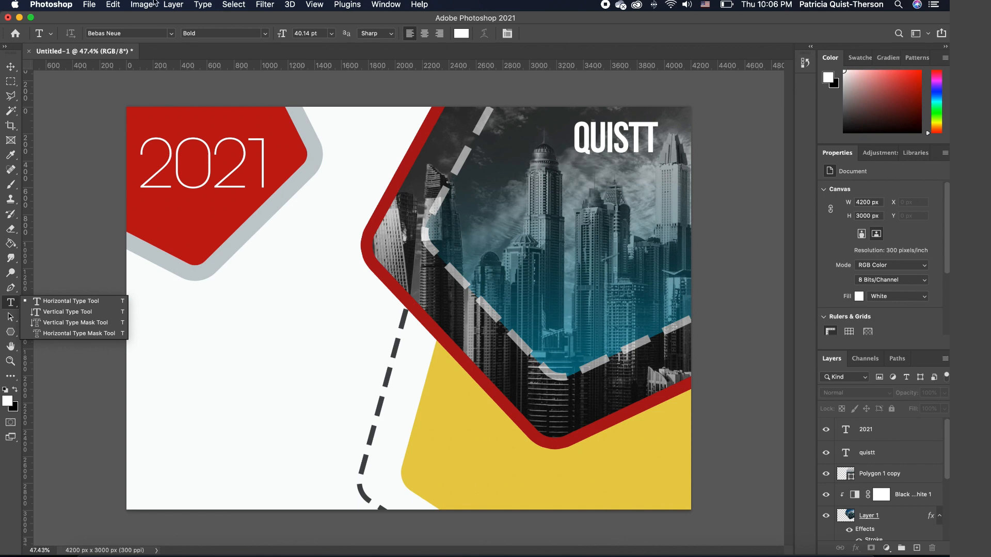
click(171, 33)
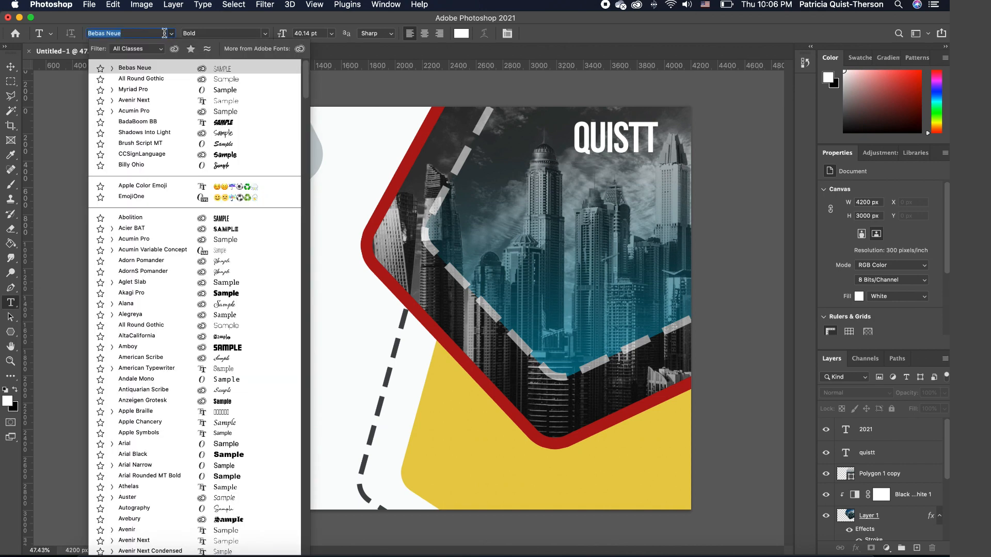
click(150, 75)
click(508, 213)
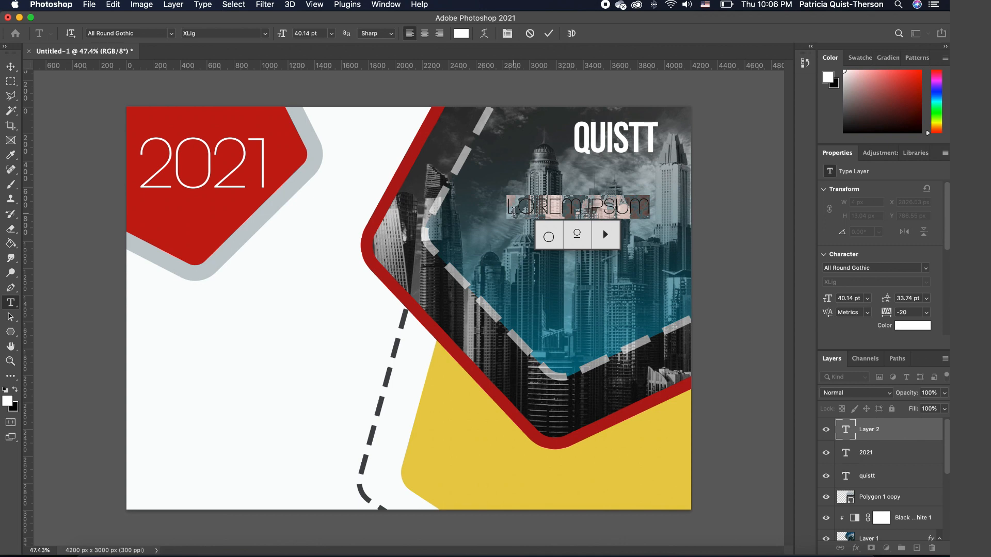
text(company)
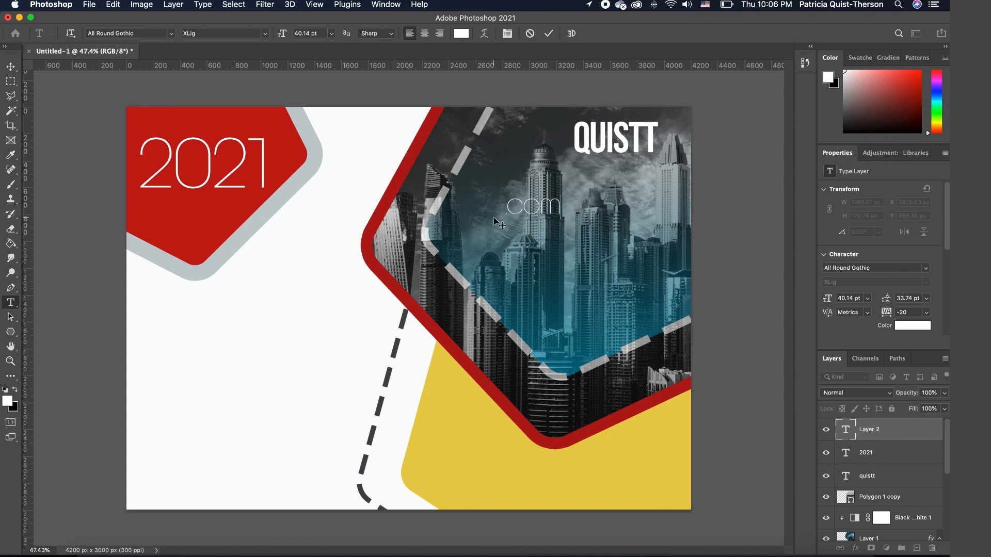
Place the company text directly beneath quistt and scale it down to match that word's width
key(Escape)
key(v)
drag(571, 211, 658, 156)
drag(644, 166, 646, 163)
key(Return)
click(692, 204)
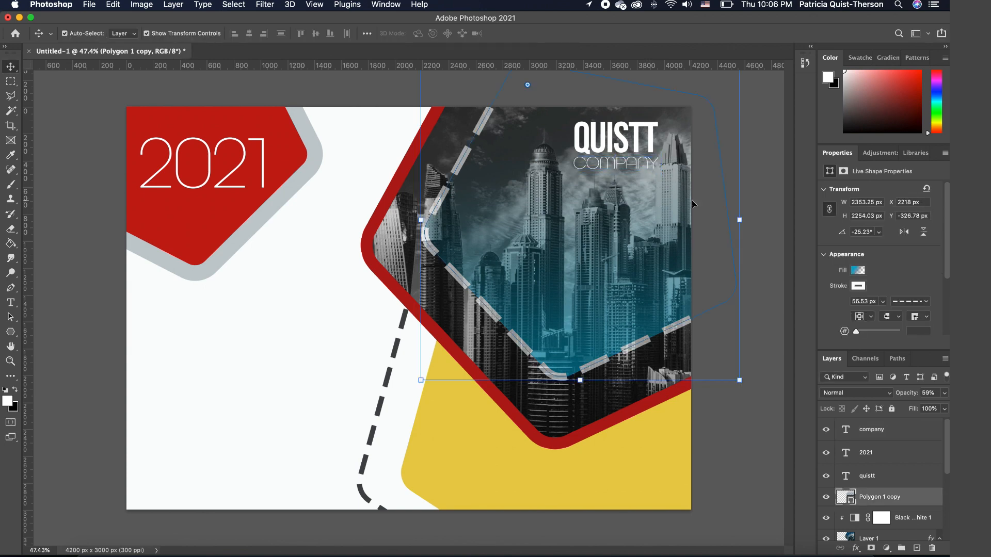
click(770, 231)
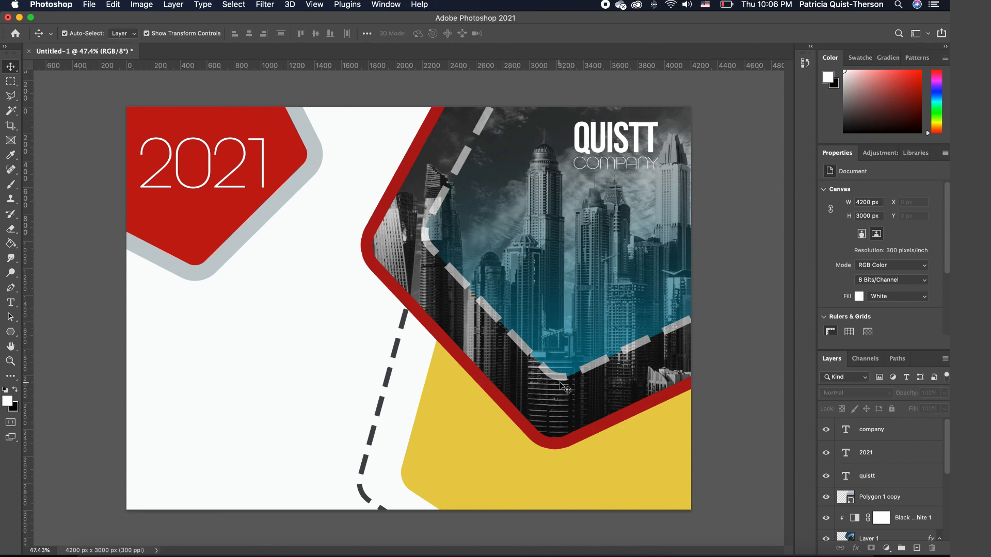
Rotate the yellow pentagon and dashed grey outline together by about 7.47° and move them slightly down
click(454, 412)
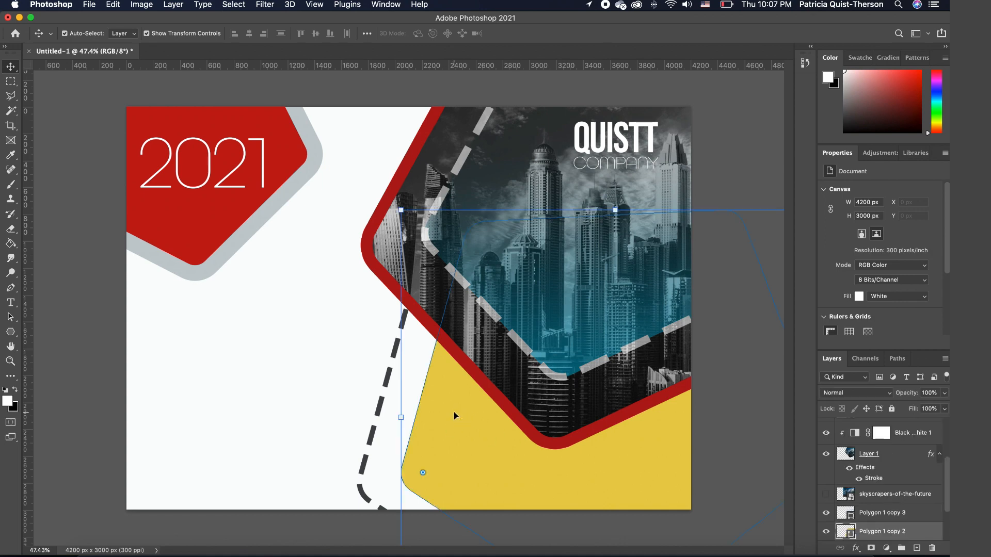
shift+click(386, 409)
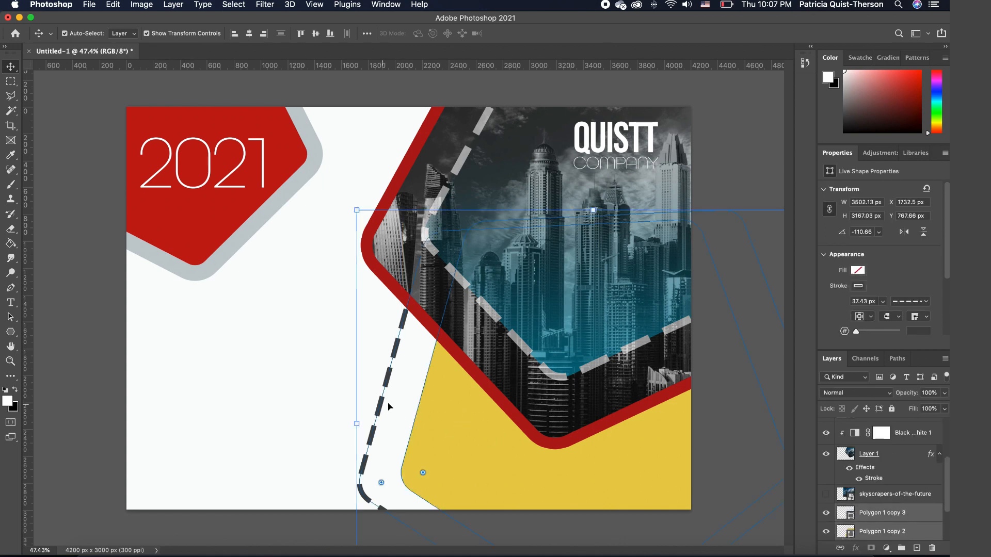
click(350, 204)
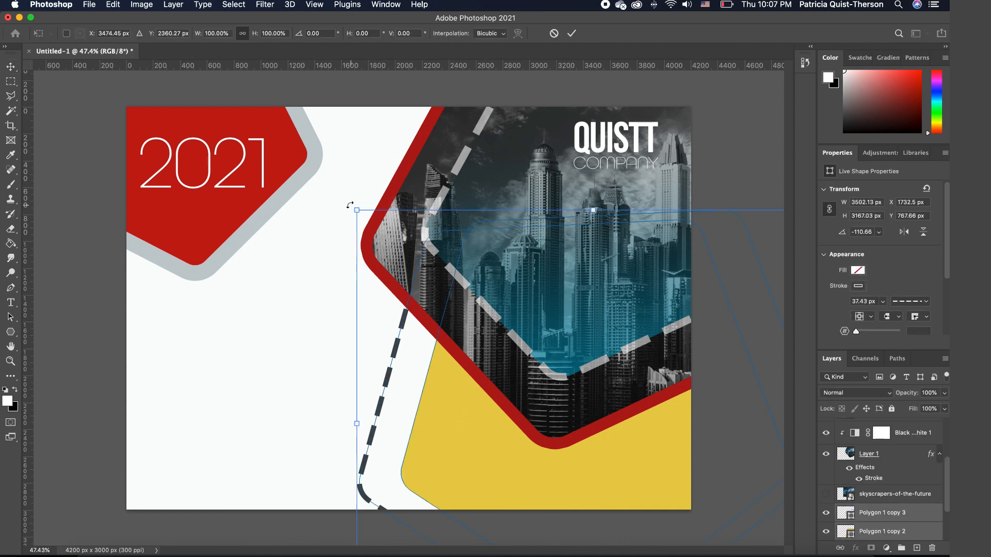
drag(347, 207, 384, 198)
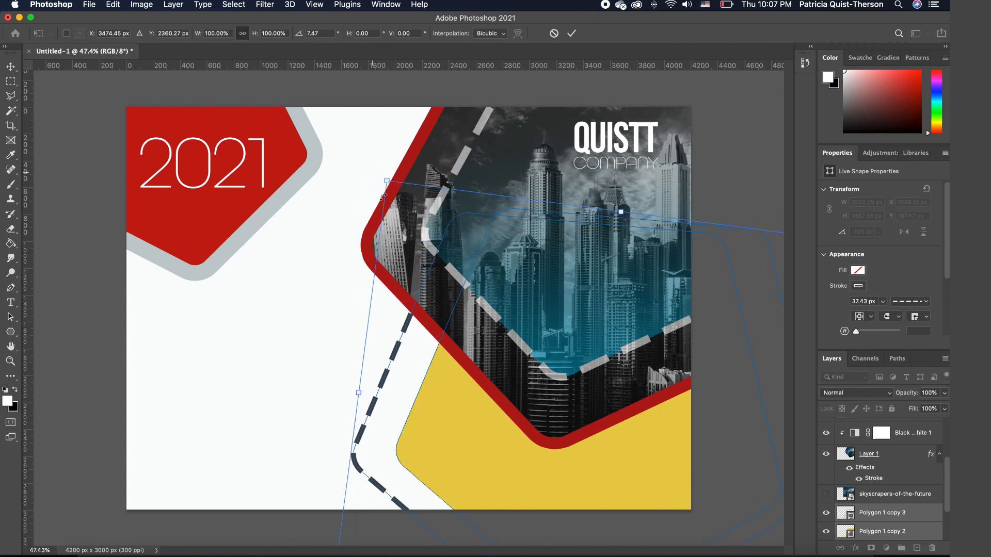
drag(463, 442, 466, 464)
key(Return)
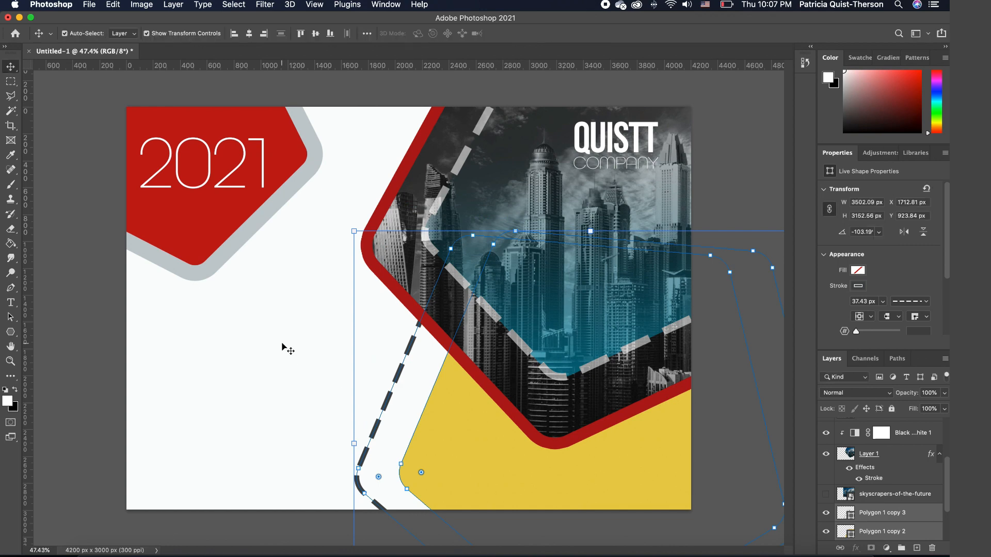
click(284, 355)
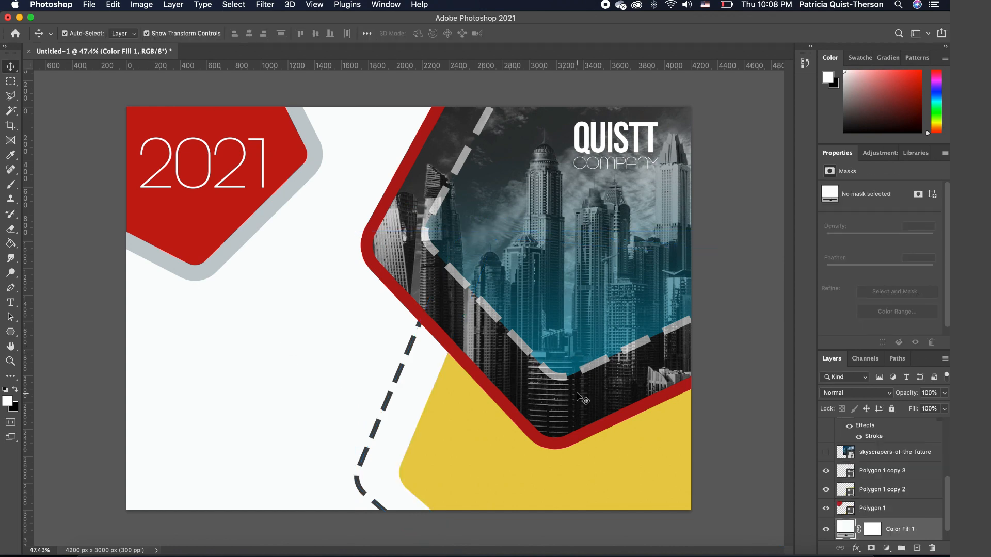
Set the text colour to the dark grey #2e3334 sampled from the sky in the skyscraper photo
click(12, 303)
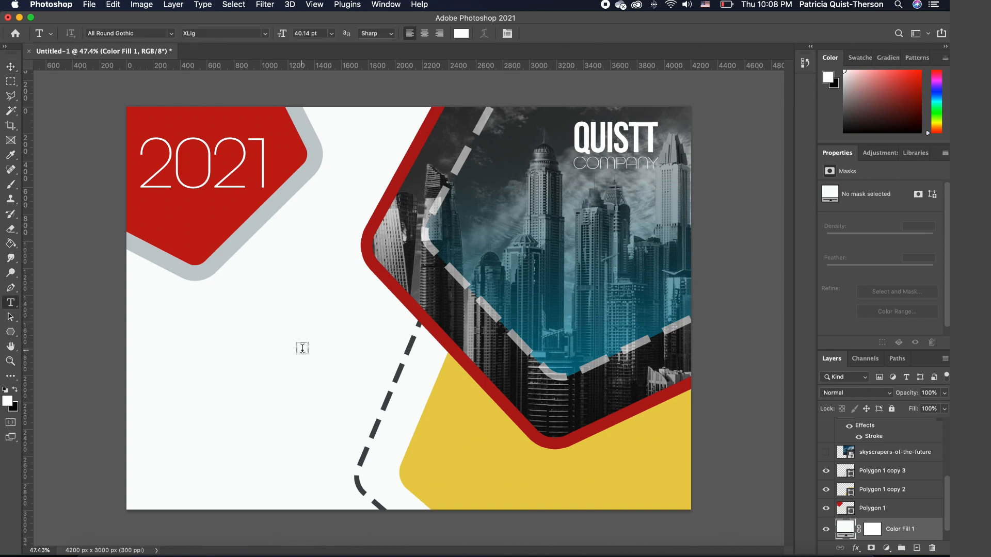
click(8, 401)
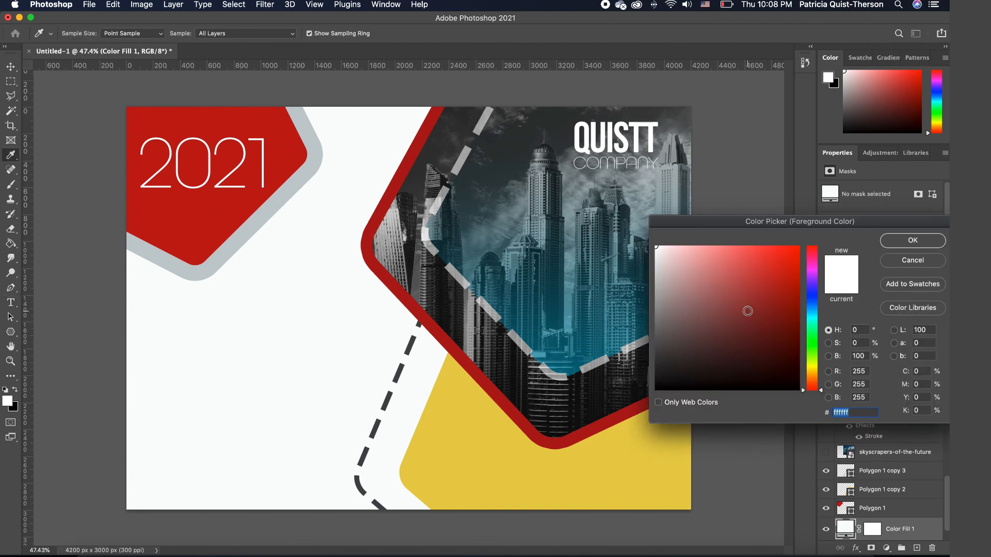
click(518, 152)
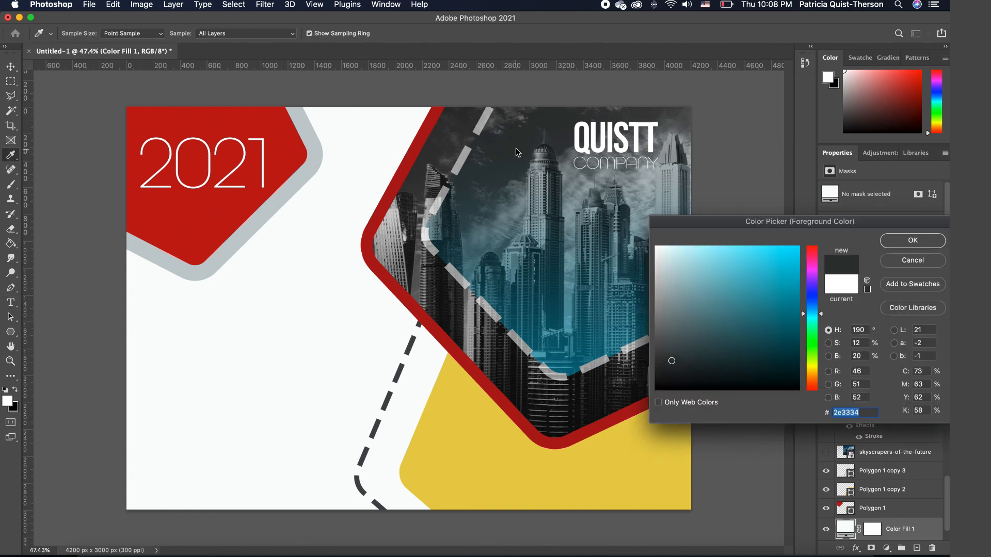
click(913, 241)
key(t)
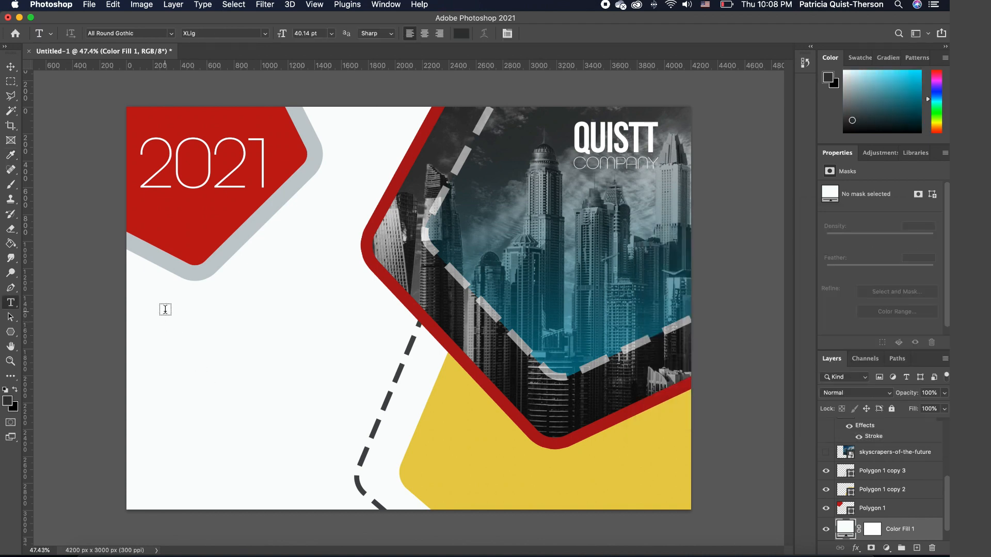
Add the text "JANUARY" below the red pentagon and set its font to Bebas Neue Bold
click(166, 315)
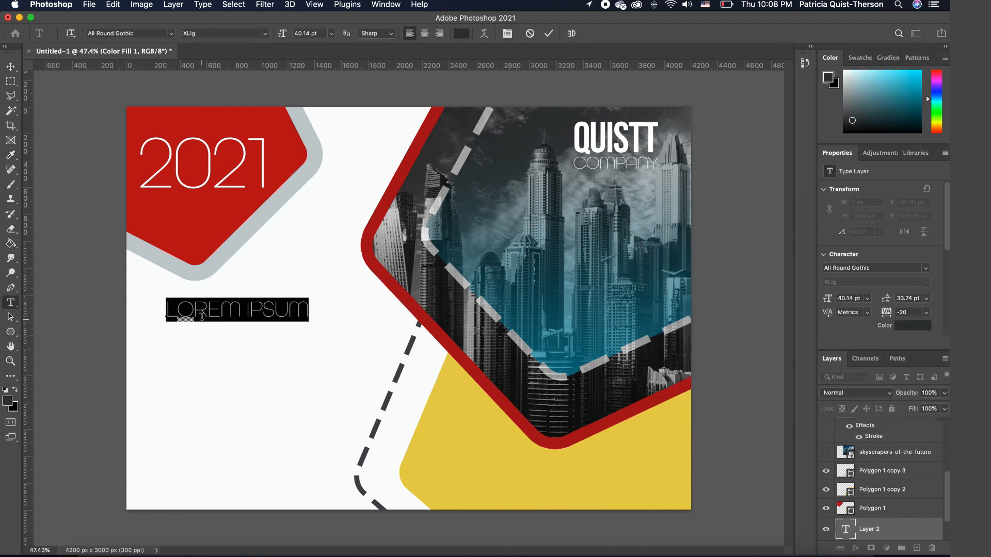
text(JA)
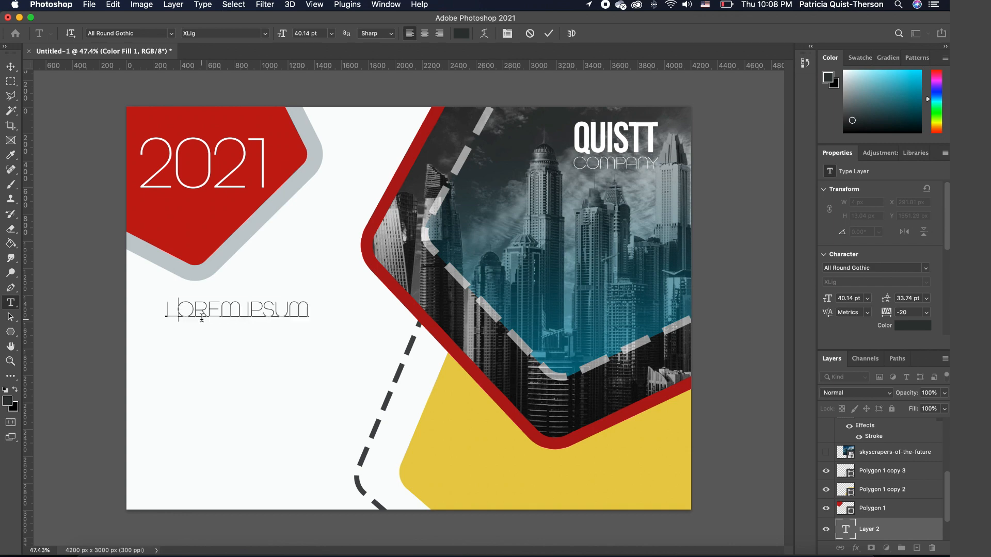
text(NUARY)
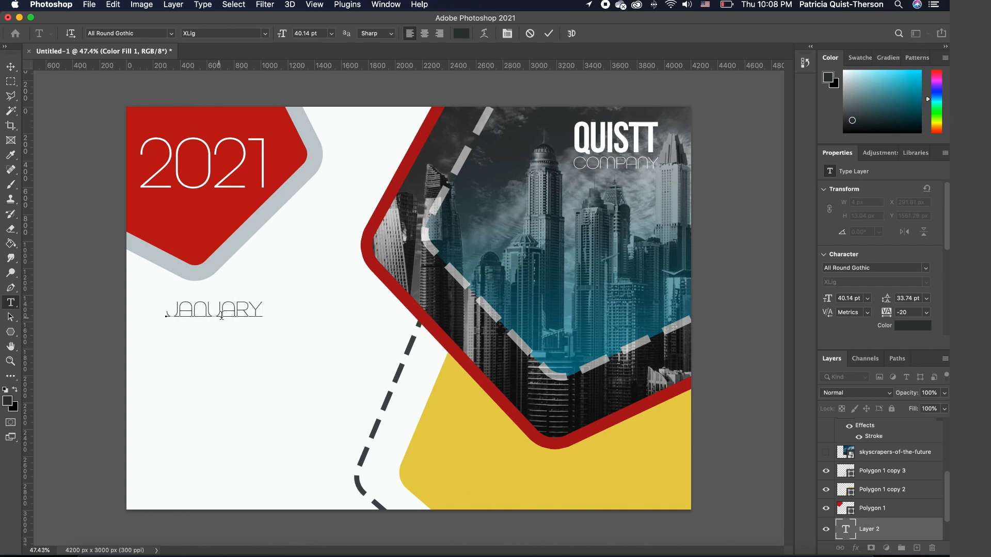
drag(260, 309, 131, 308)
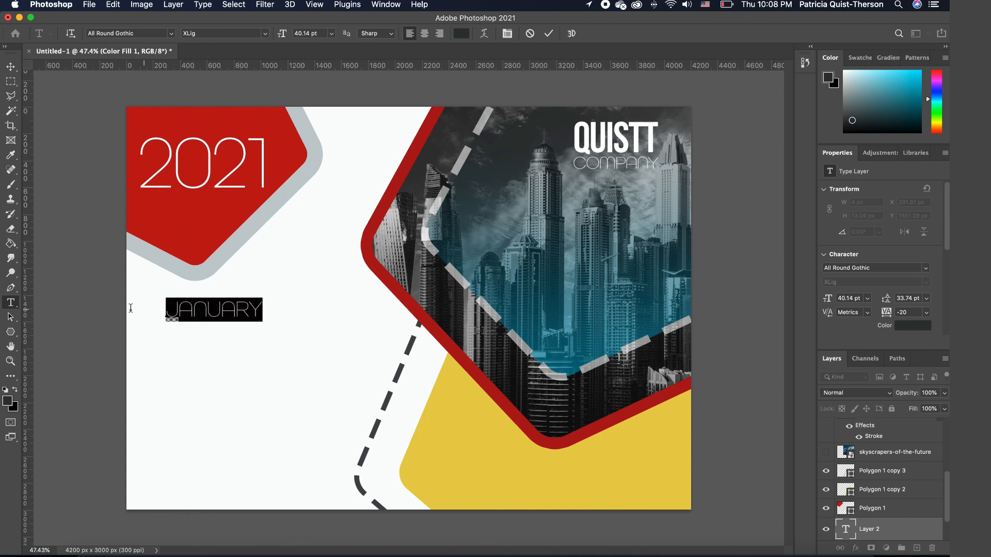
click(169, 35)
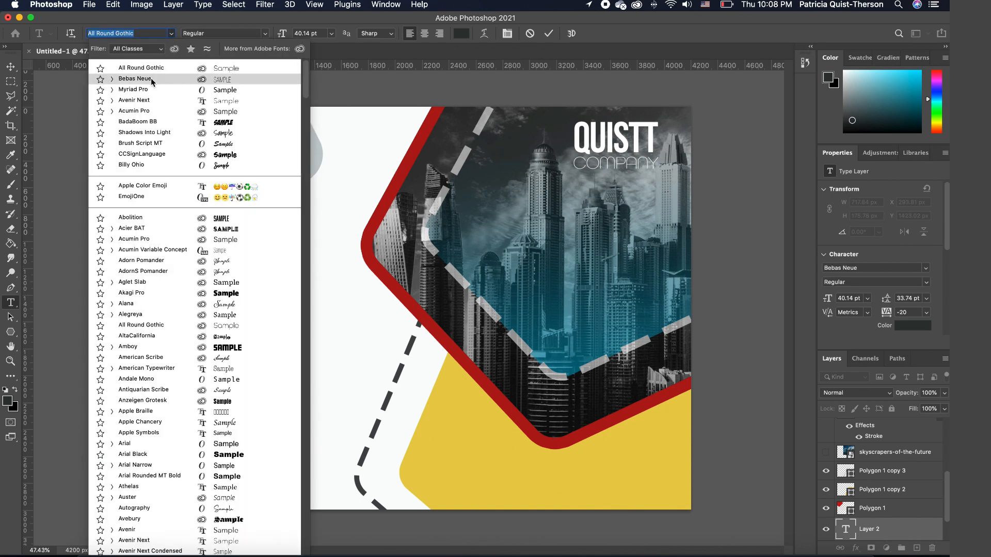
click(154, 82)
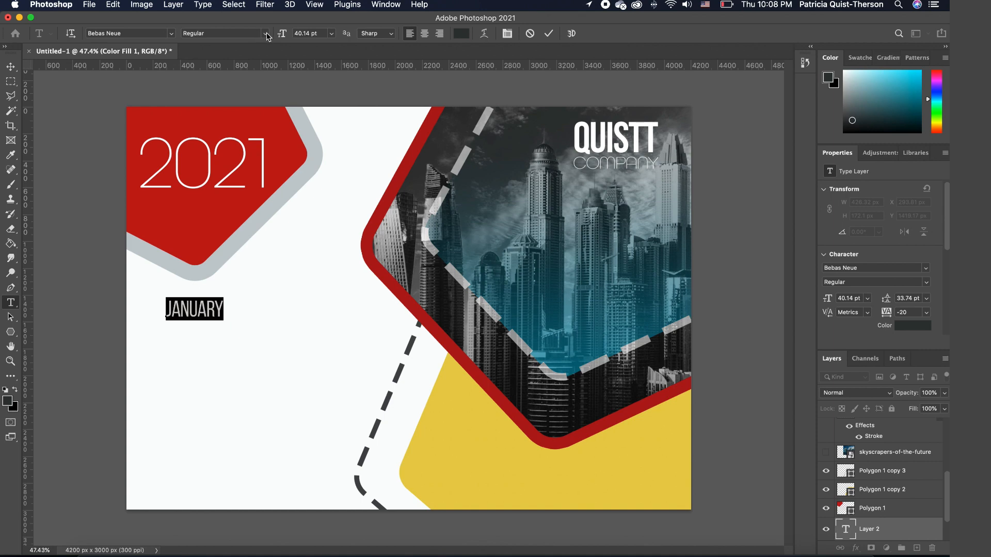
click(266, 35)
click(202, 63)
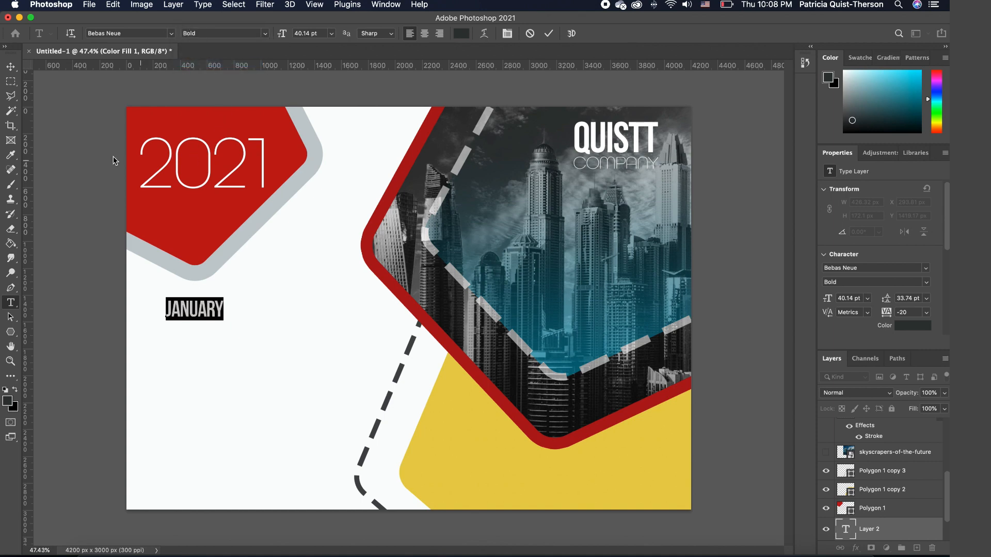
Scale the JANUARY text up to about 80 pt and place it beneath 2021, just under the red pentagon
click(10, 67)
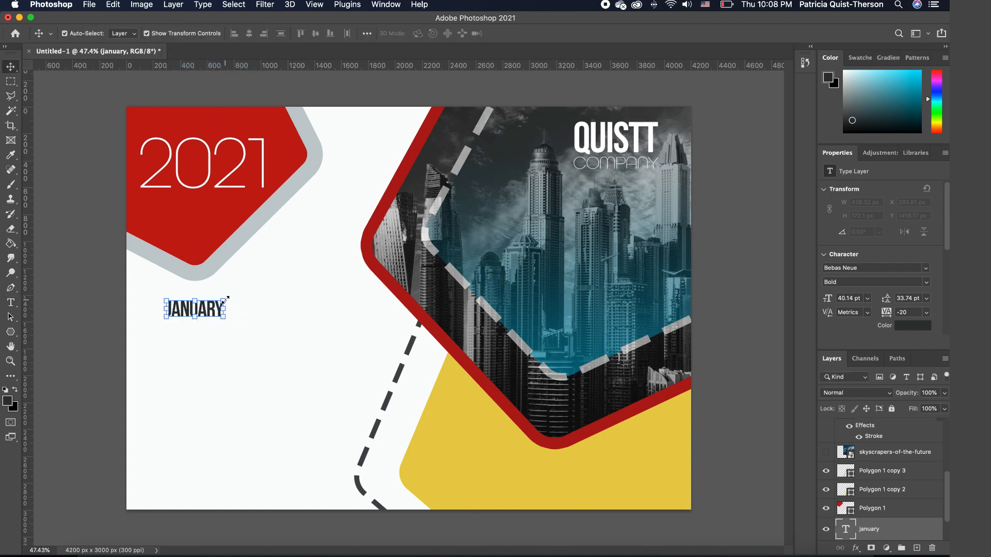
mouse_move(227, 298)
mouse_down()
mouse_move(283, 273)
mouse_move(253, 315)
mouse_move(236, 314)
mouse_up()
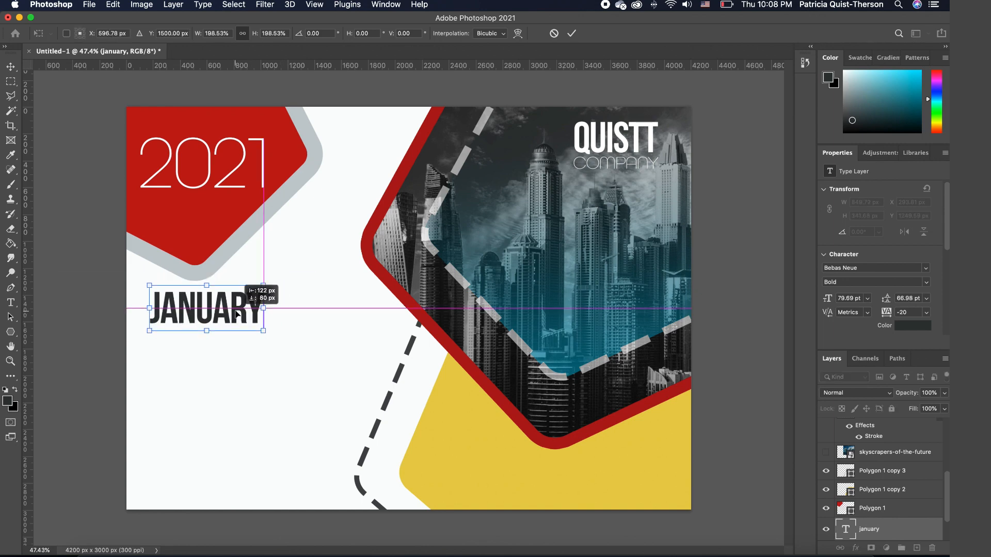
key(Return)
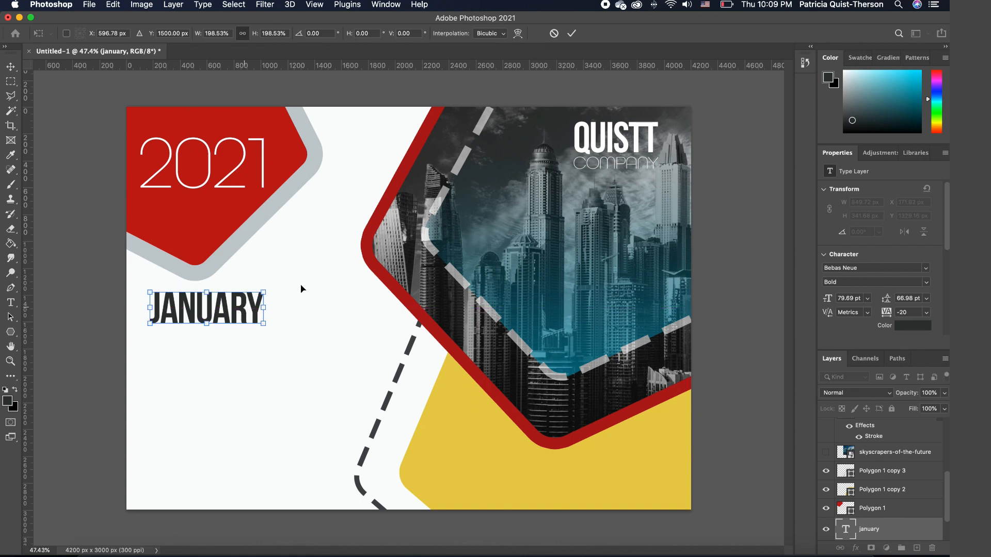
click(309, 287)
Add the text "SUN" in Bebas Neue Bold below JANUARY
key(t)
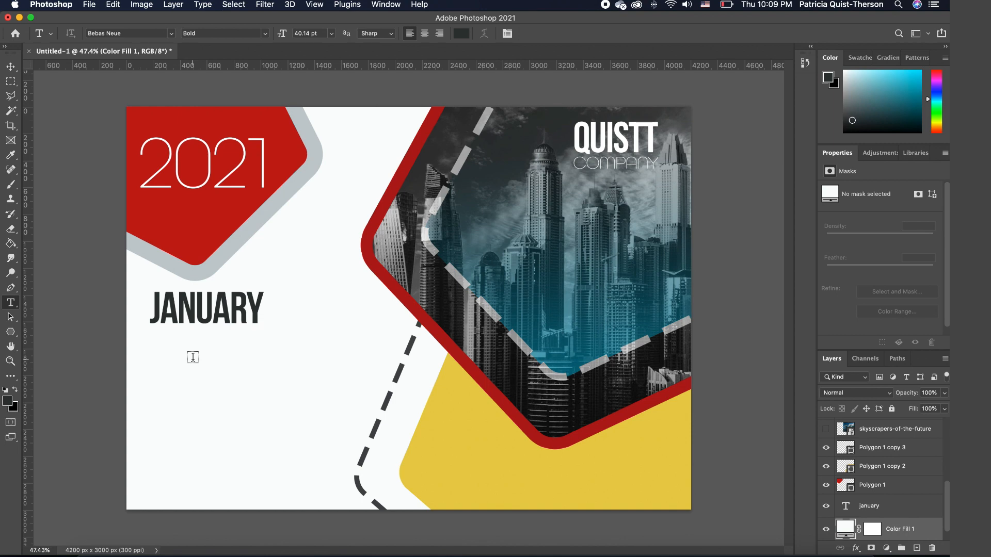
click(156, 367)
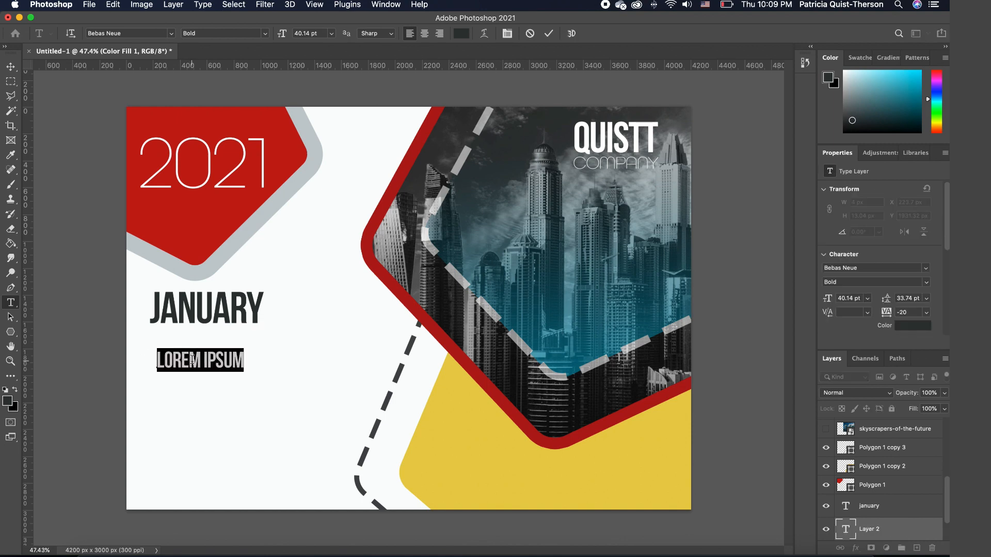
text(SUN)
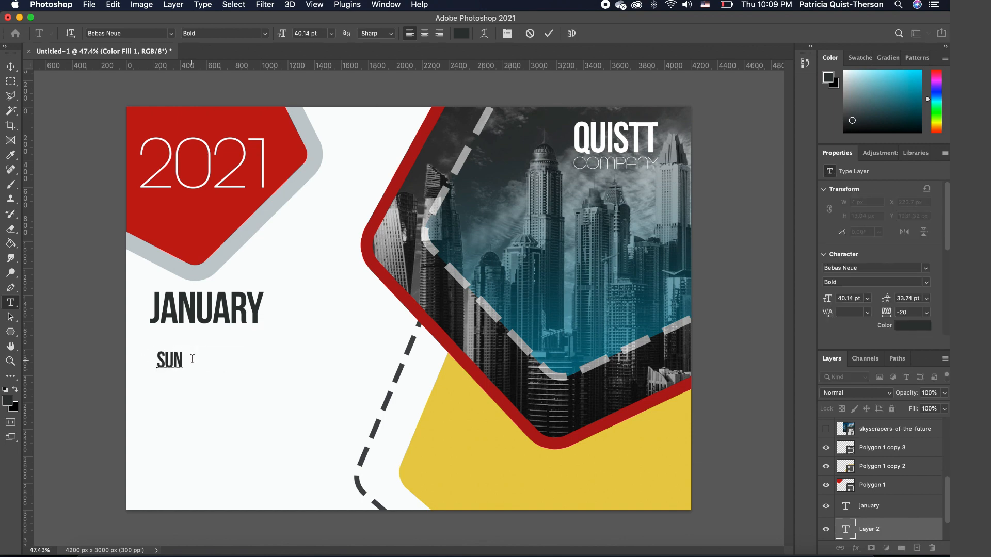
Scale the SUN text down to about 30 pt and place it under JANUARY, flush with that word's left edge
click(10, 67)
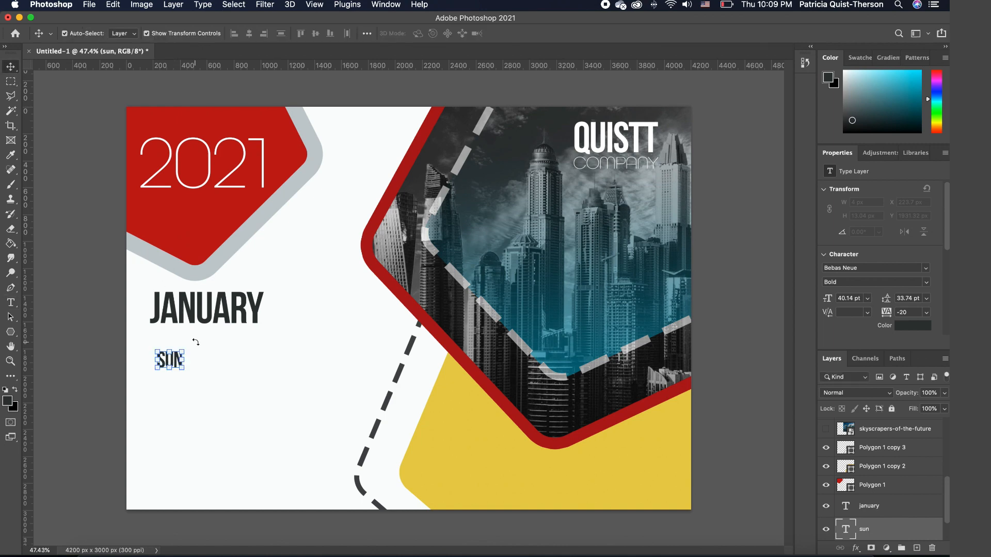
drag(181, 350, 181, 353)
scroll(182, 353, up, 5)
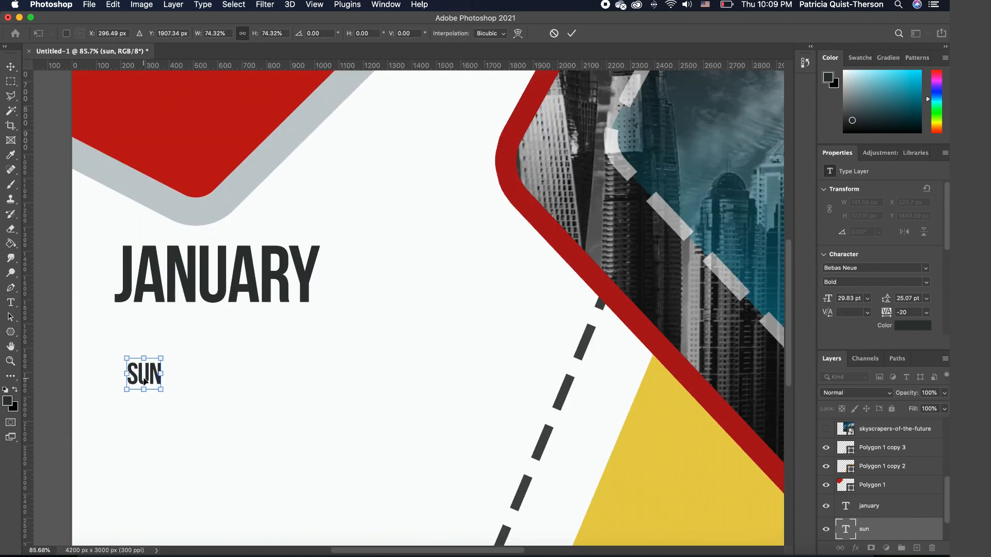
key(Return)
drag(141, 379, 129, 346)
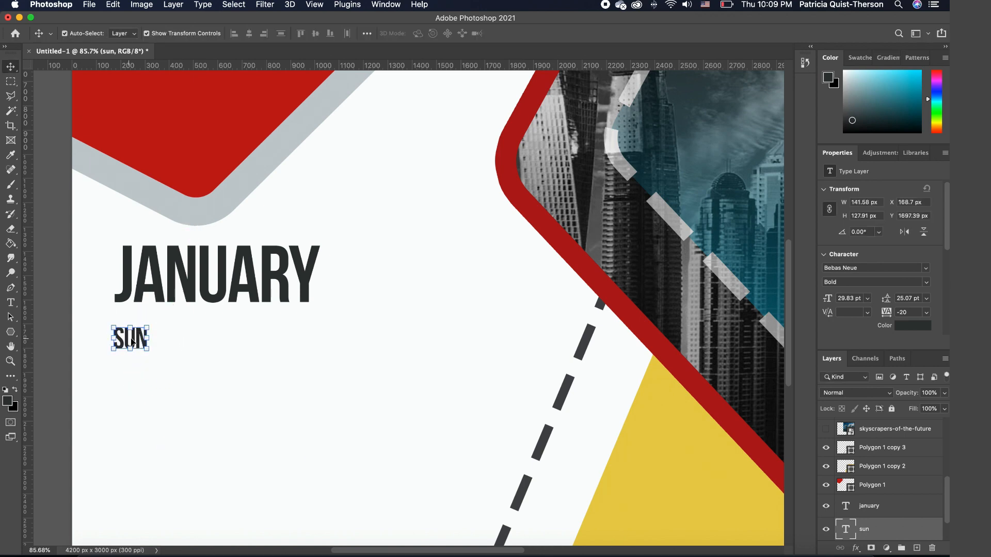
Duplicate the SUN text, place the copy to its right on the same line, and change it to "MON"
key(super+j)
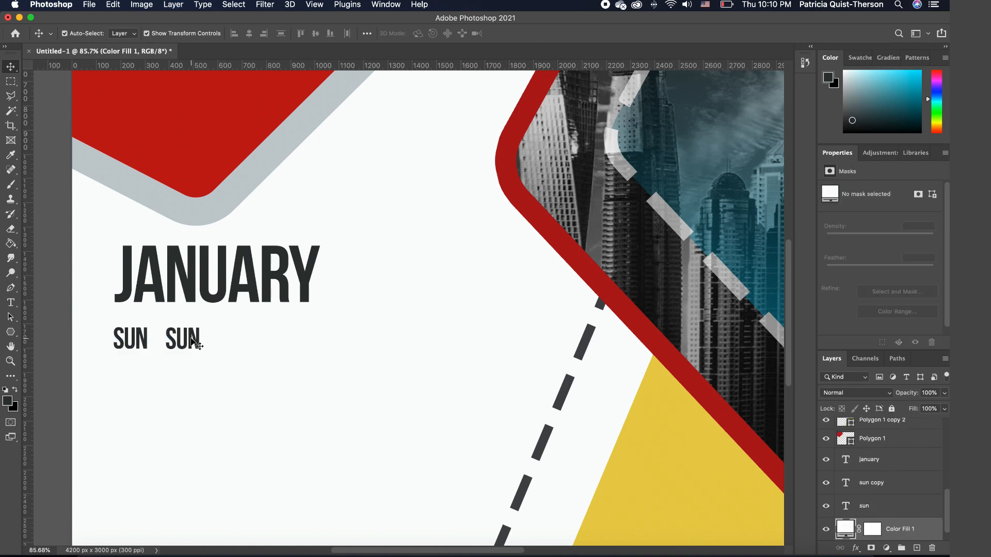
super+click(191, 341)
double_click(192, 341)
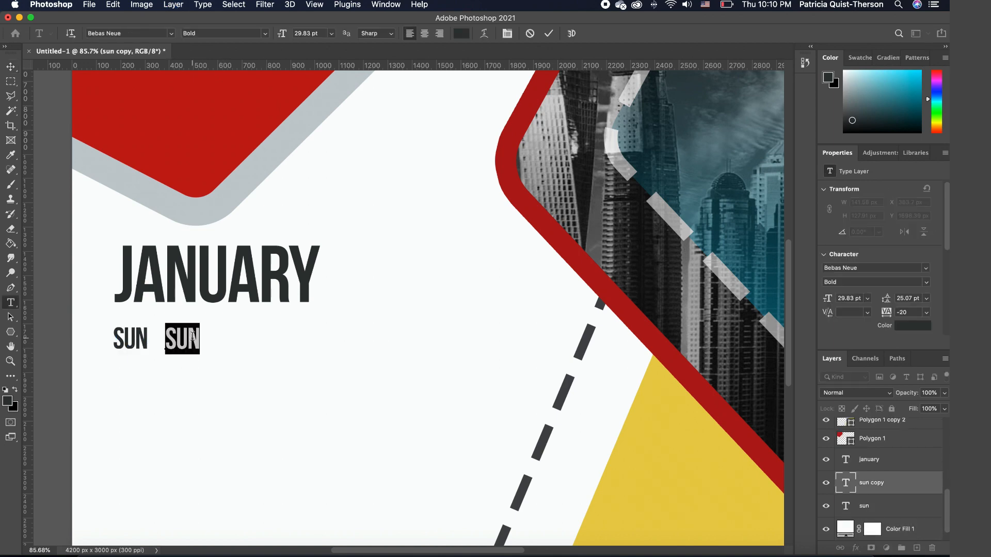
text(MON)
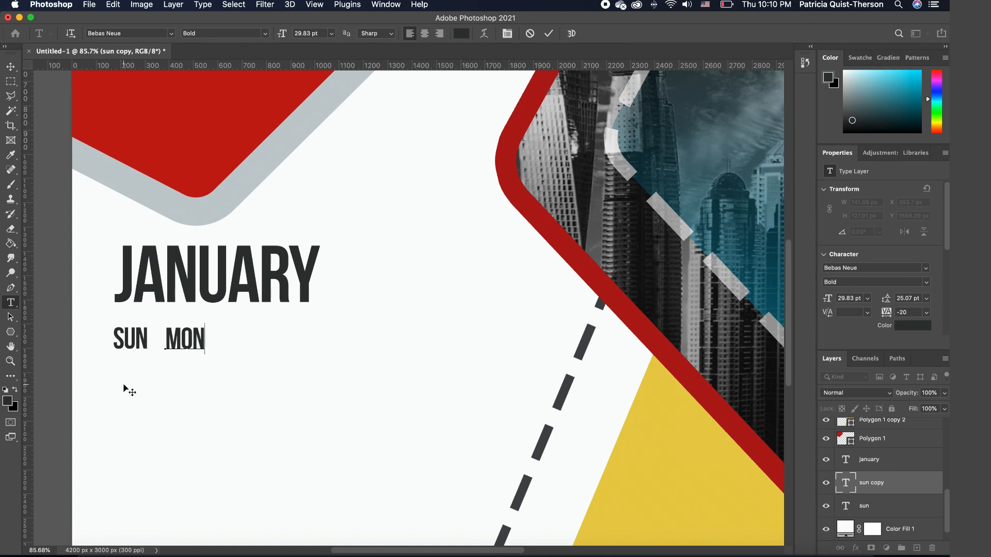
Recolour the SUN text with the red sampled from the corner pentagon
click(11, 311)
click(10, 303)
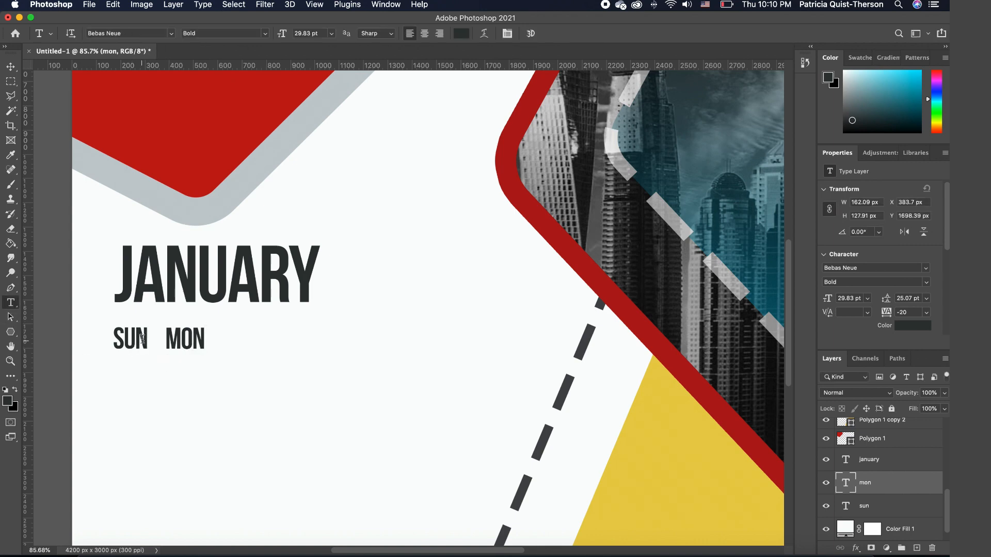
drag(149, 340, 96, 341)
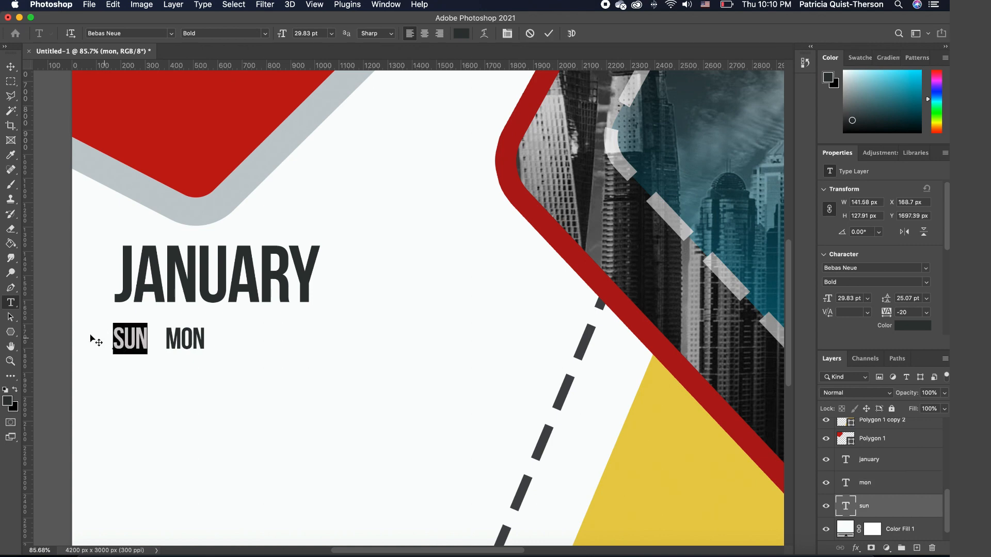
click(14, 391)
click(7, 402)
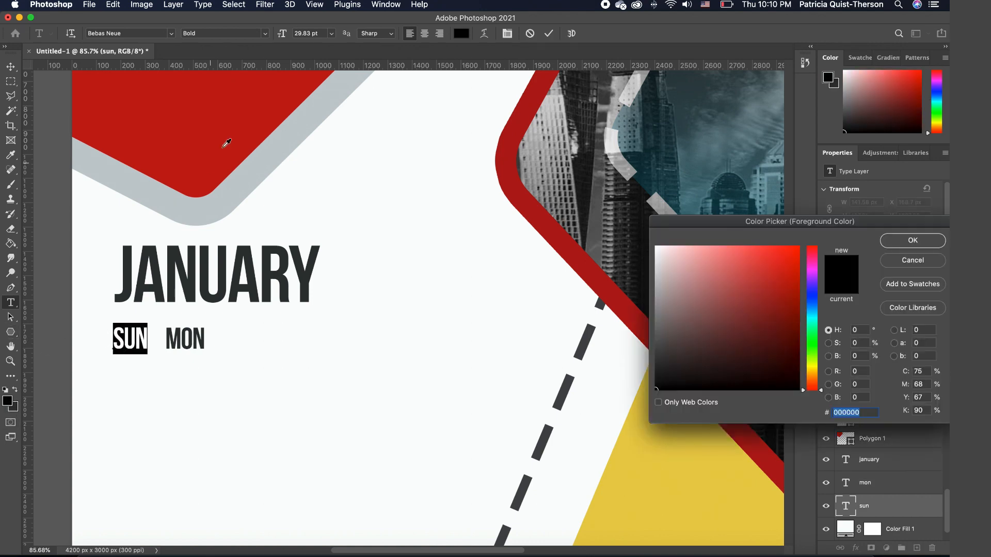
click(280, 131)
click(906, 242)
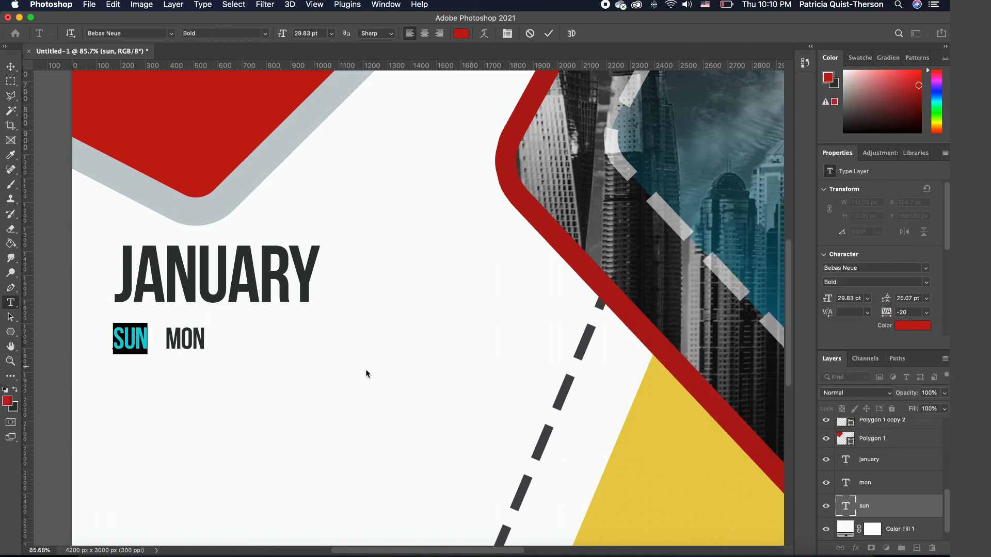
click(11, 67)
click(282, 416)
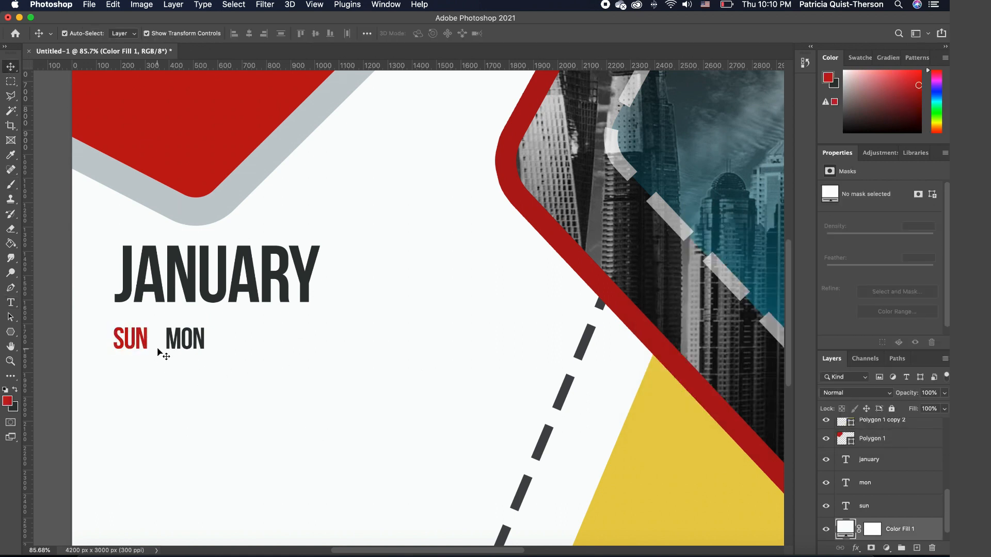
Duplicate the MON text, place the copy to its right on the same line, and change it to "TUE"
click(203, 343)
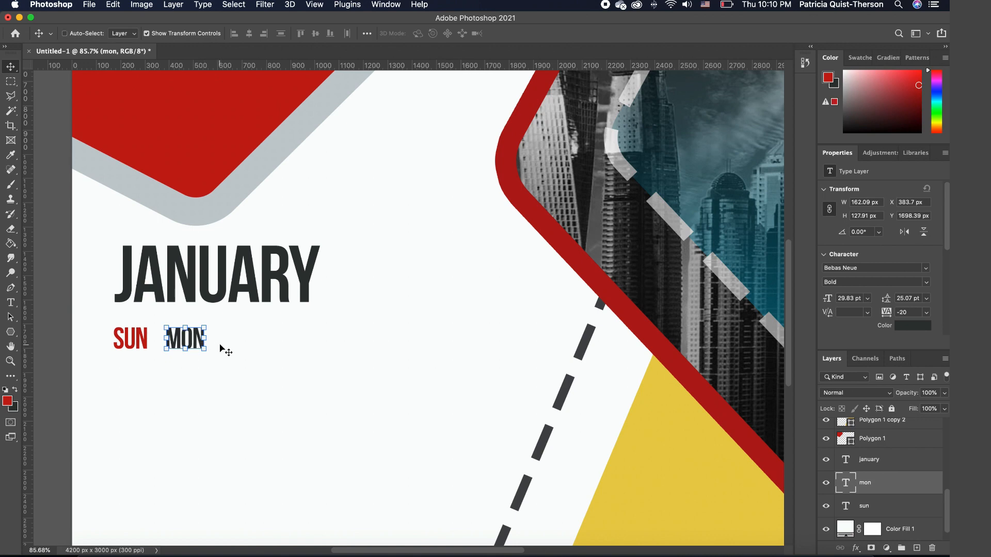
key(super+j)
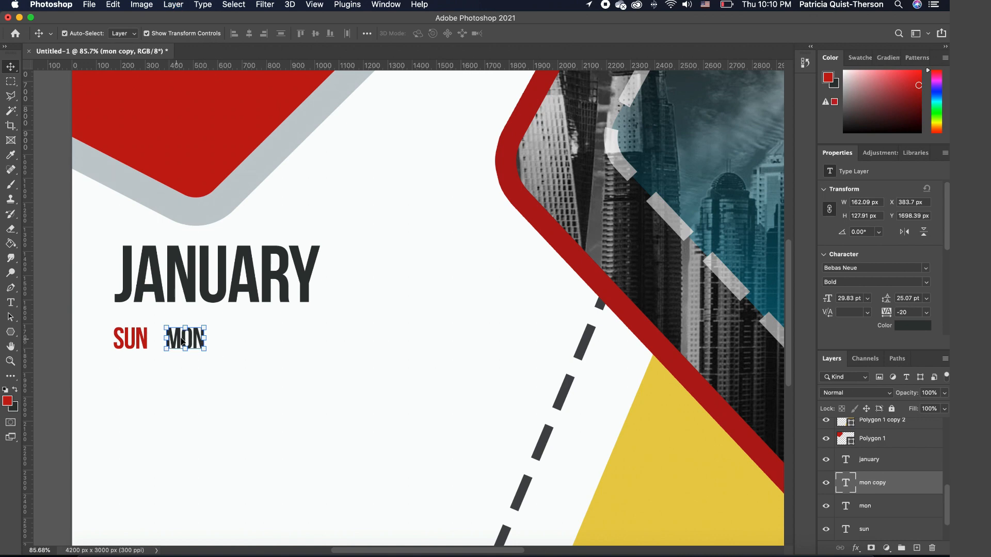
drag(187, 338, 246, 338)
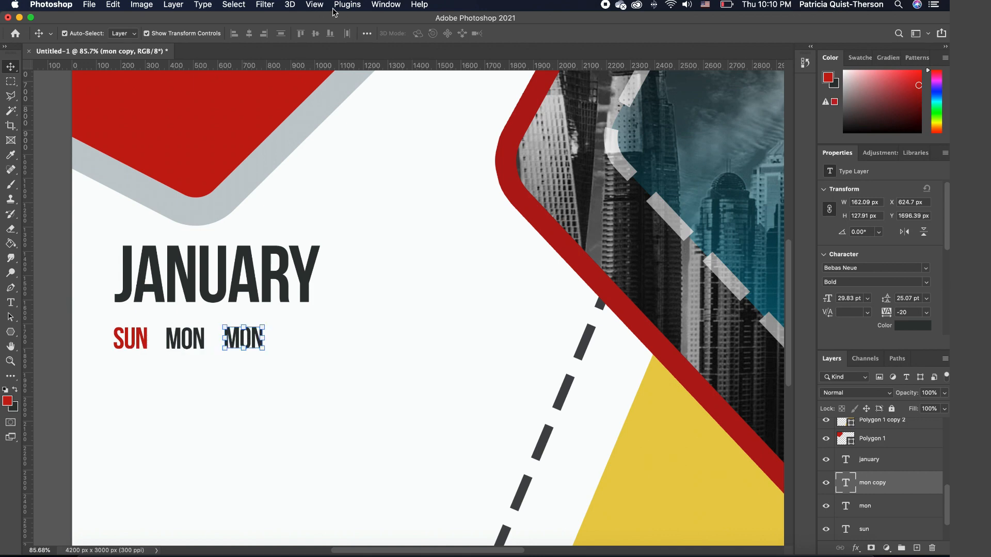
click(316, 6)
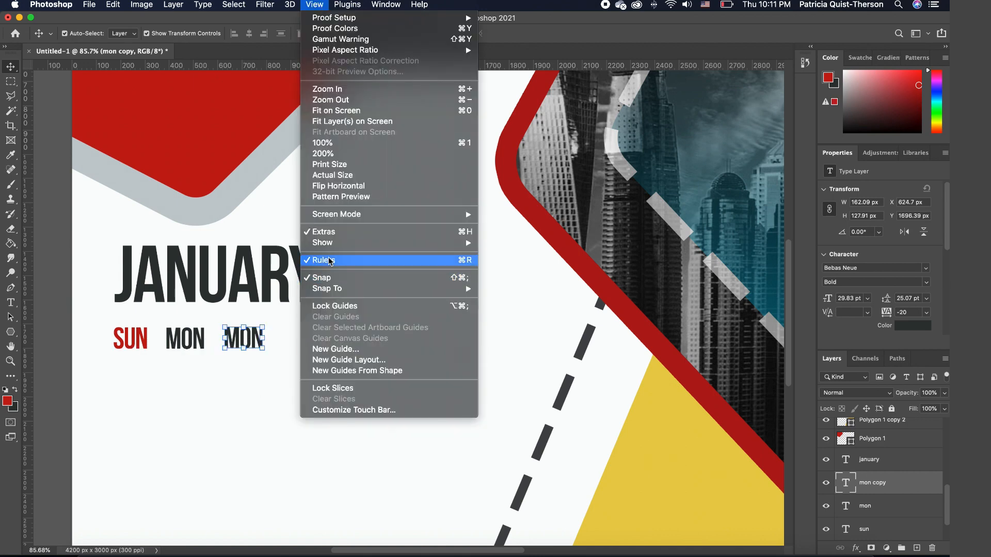
double_click(242, 338)
text(TUE)
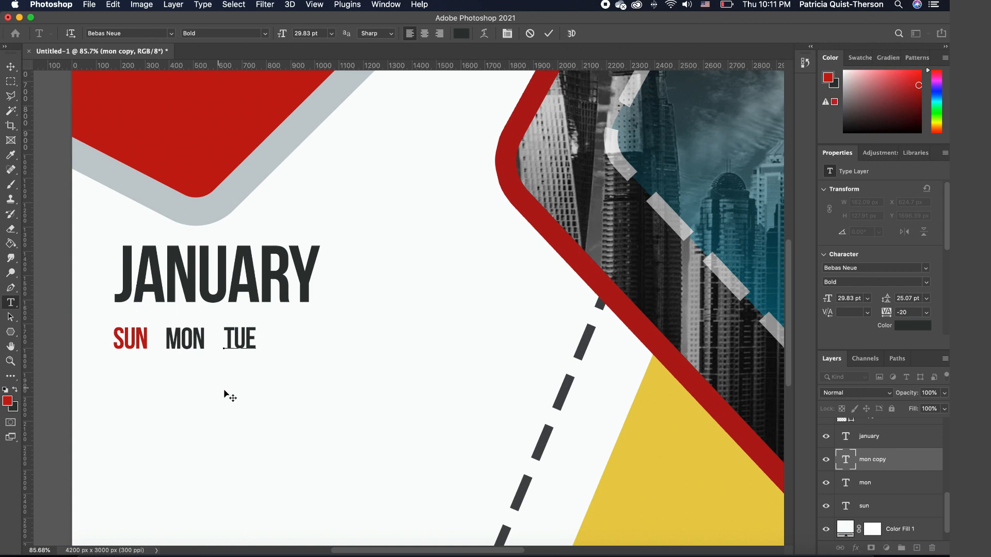
Duplicate MON and TUE together and place the copies to the right of TUE on the same line
click(11, 68)
shift+click(188, 338)
drag(188, 338, 297, 338)
click(291, 402)
key(t)
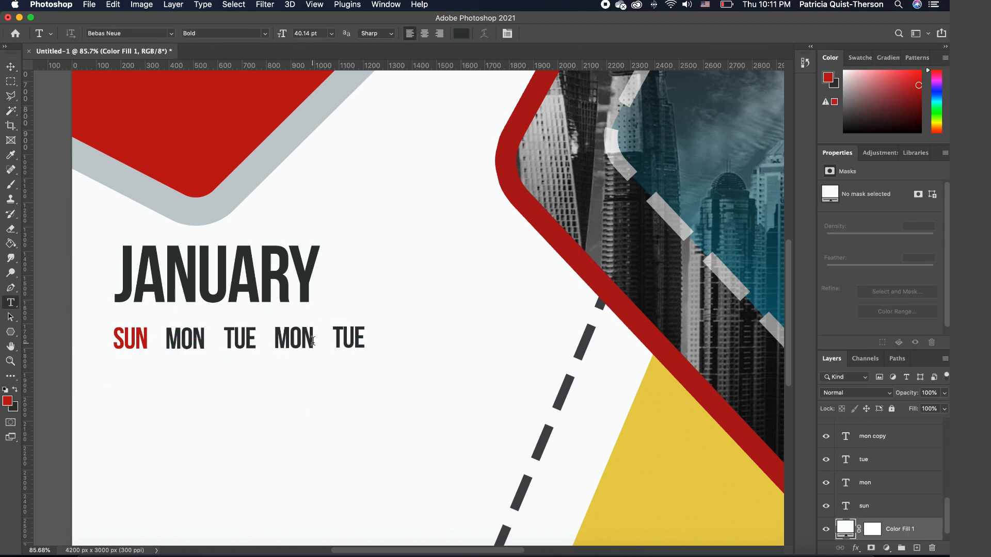
Change the copied MON to "WED" and the copied TUE to "THU"
double_click(310, 340)
text(WED)
drag(367, 340, 333, 341)
text(THU)
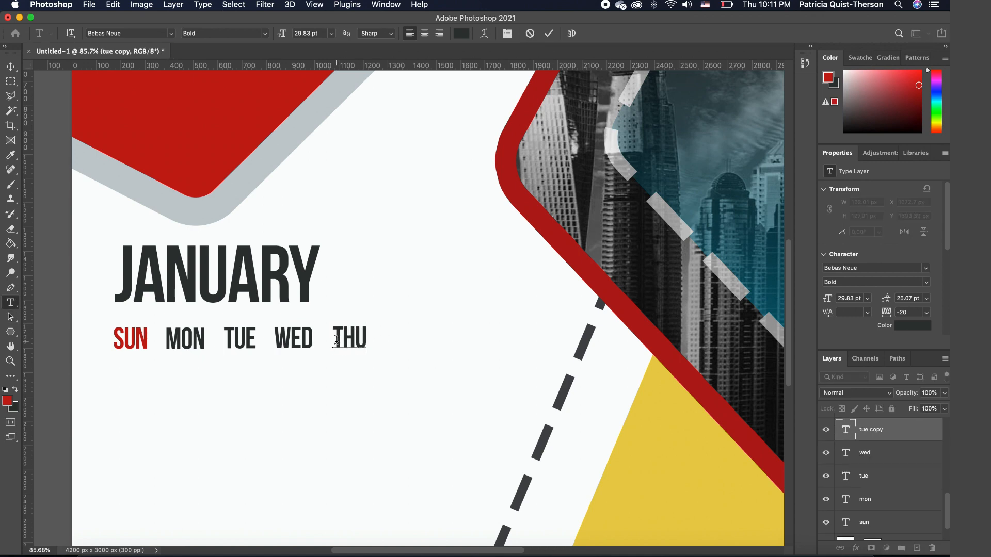
Finish the fifth weekday label so it reads THUR and commit the text
text(R)
key(super+Return)
key(v)
click(420, 351)
Duplicate the WED and THUR labels together and place the copies after THUR in the weekday row
click(358, 345)
shift+click(310, 340)
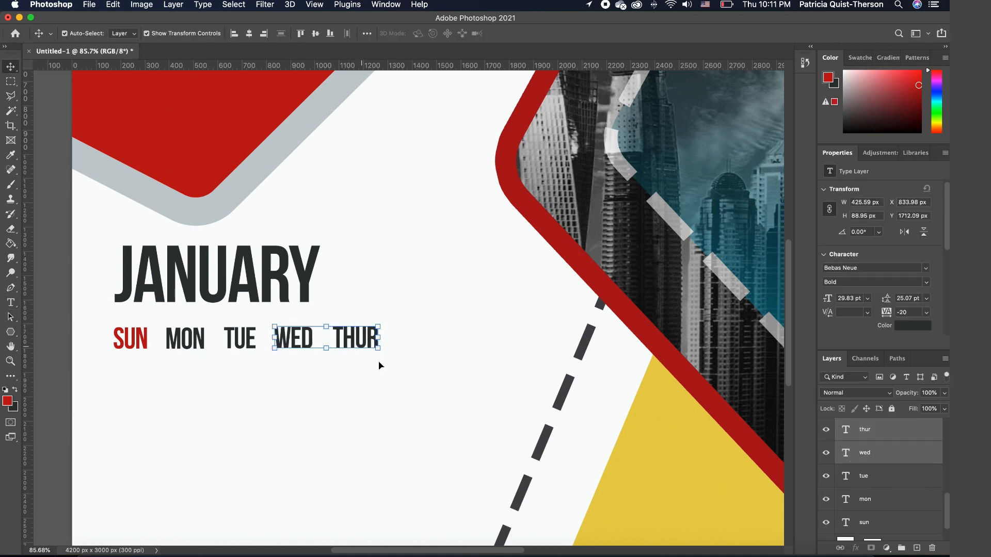
click(379, 365)
click(351, 345)
shift+click(310, 343)
key(super+j)
drag(296, 345, 421, 342)
Change the text of the two copied weekday labels to FRI and SAT
key(t)
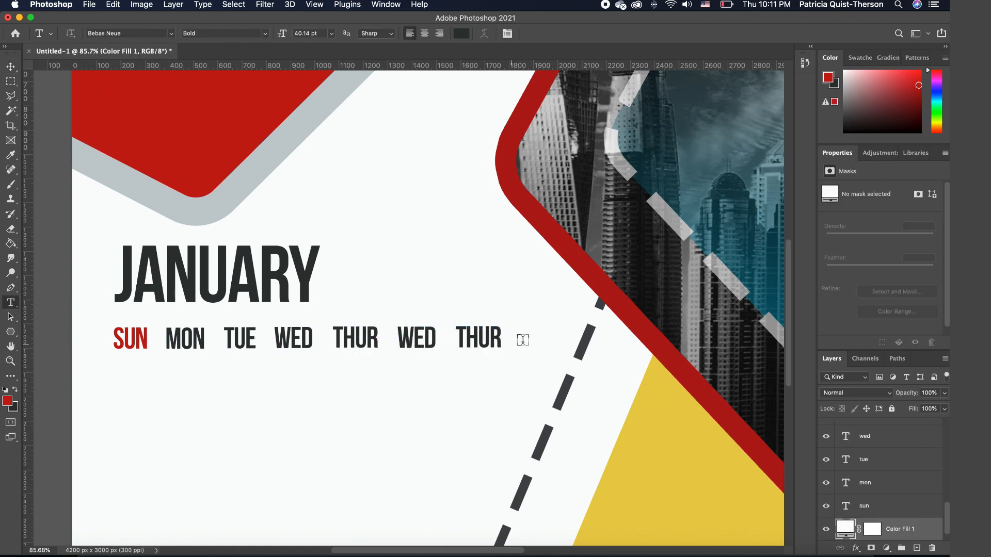
double_click(406, 338)
text(fri)
click(513, 339)
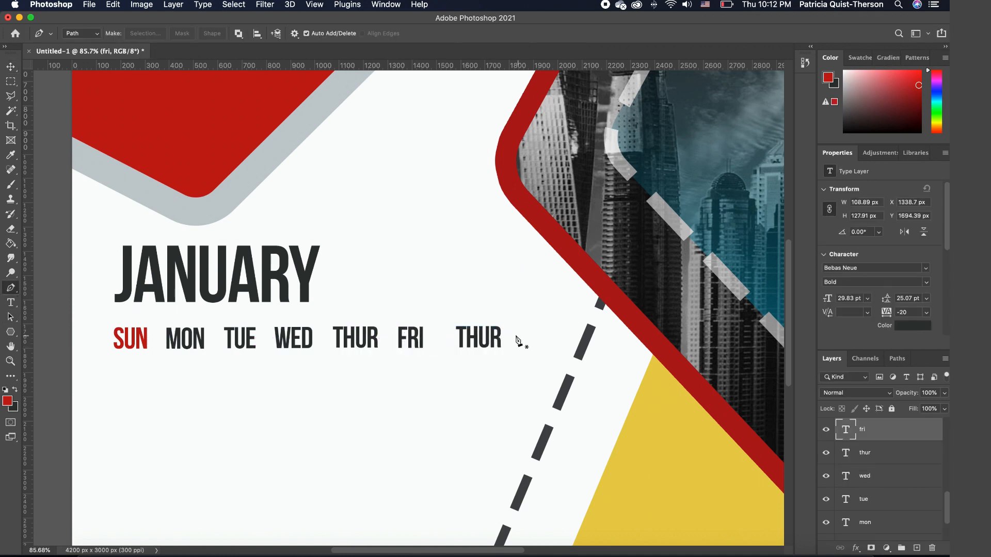
double_click(458, 341)
text(sat)
Tighten the weekday row by shifting the labels MON through SAT closer together toward SUN
click(11, 66)
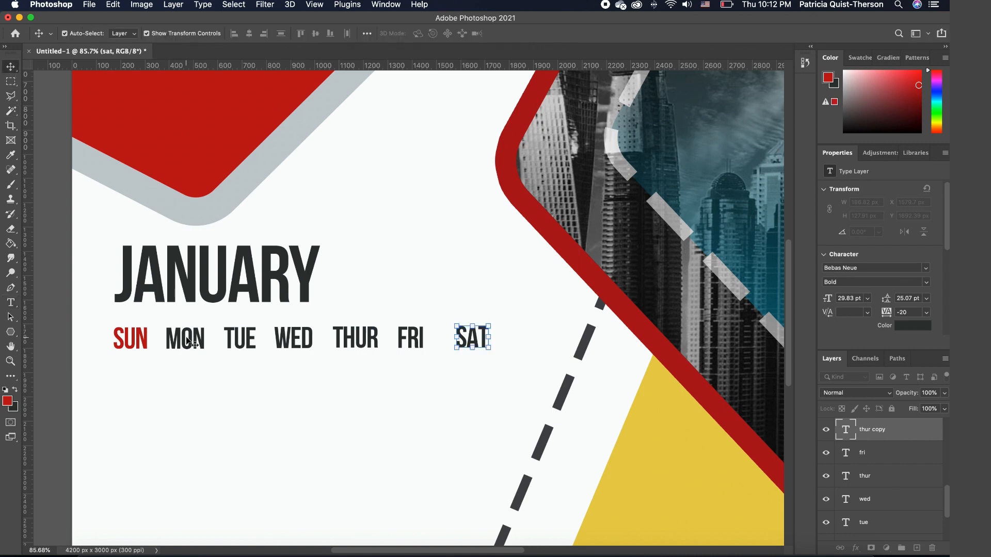
drag(188, 339, 180, 339)
click(172, 342)
drag(245, 343, 180, 346)
drag(293, 339, 274, 339)
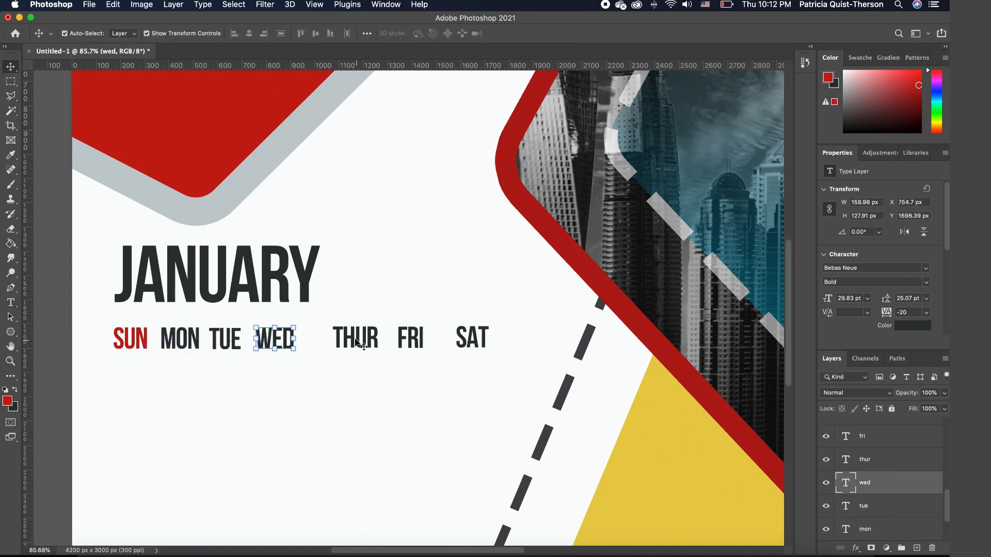
drag(355, 339, 331, 338)
drag(409, 345, 381, 344)
drag(473, 340, 428, 346)
click(357, 356)
Add the date 1 as dark text below the weekday row, using the Avenir Next font
key(super+0)
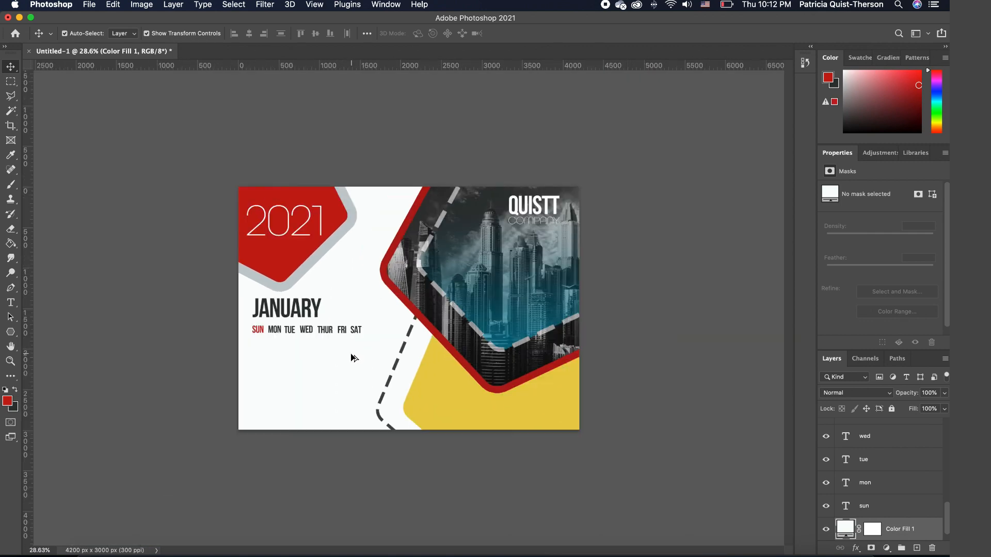
scroll(349, 356, up, 2)
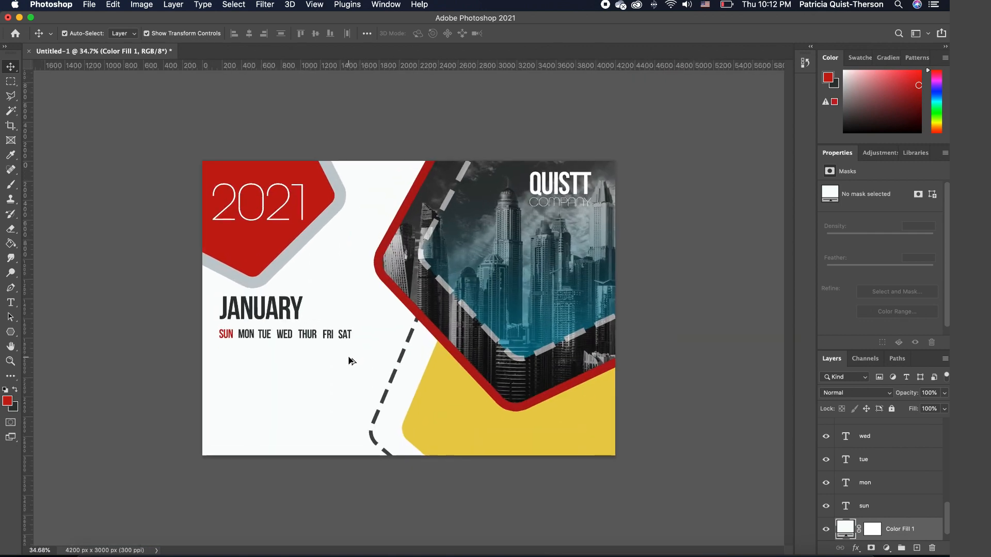
scroll(349, 360, up, 1)
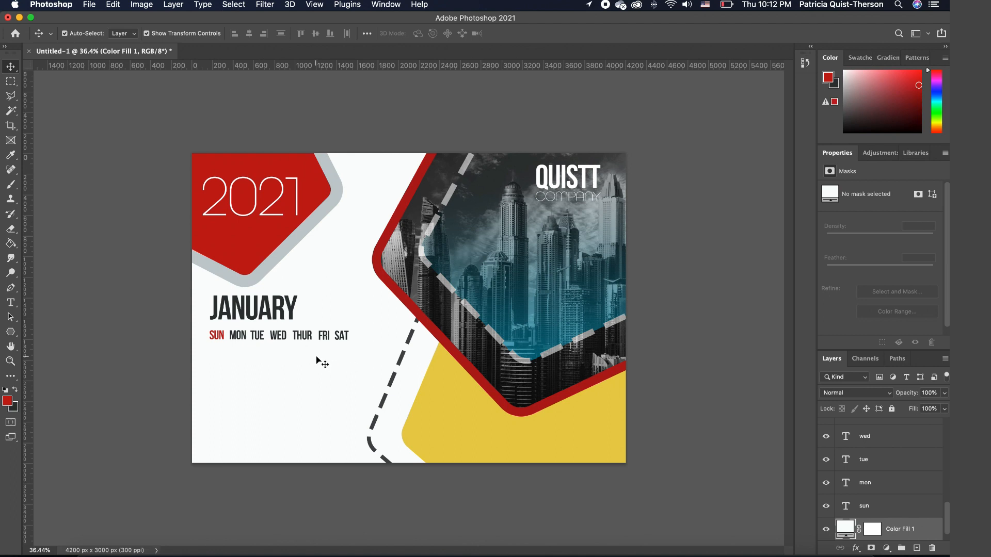
scroll(316, 358, up, 2)
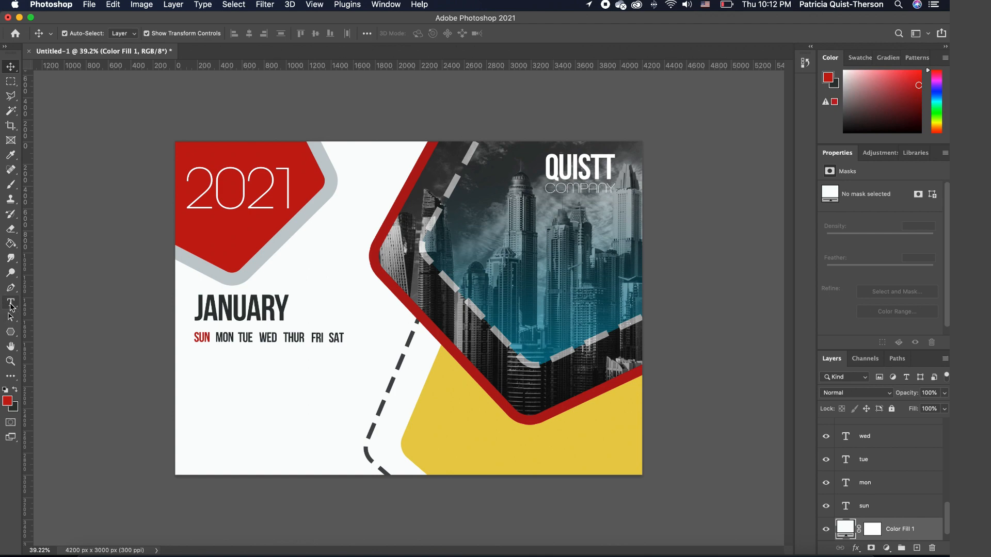
click(10, 303)
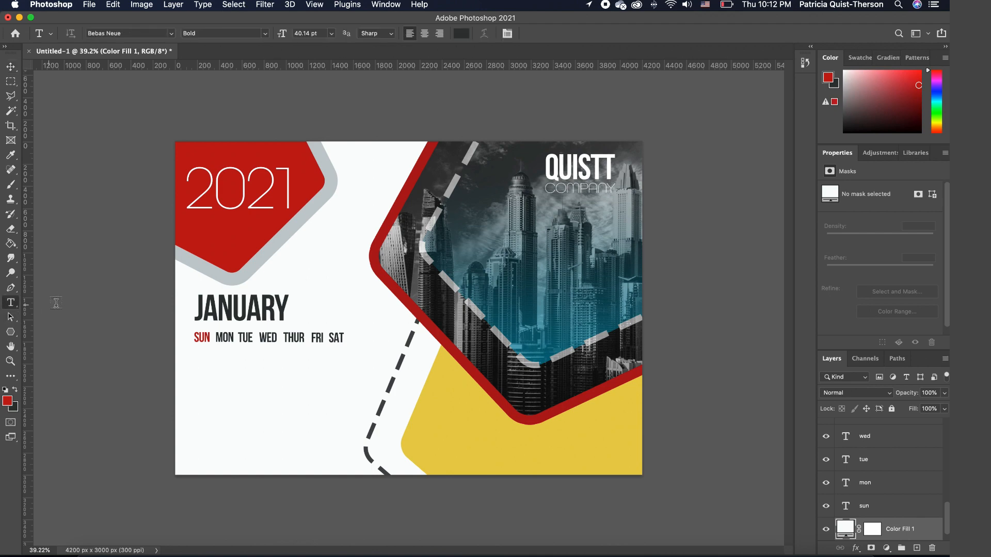
click(15, 391)
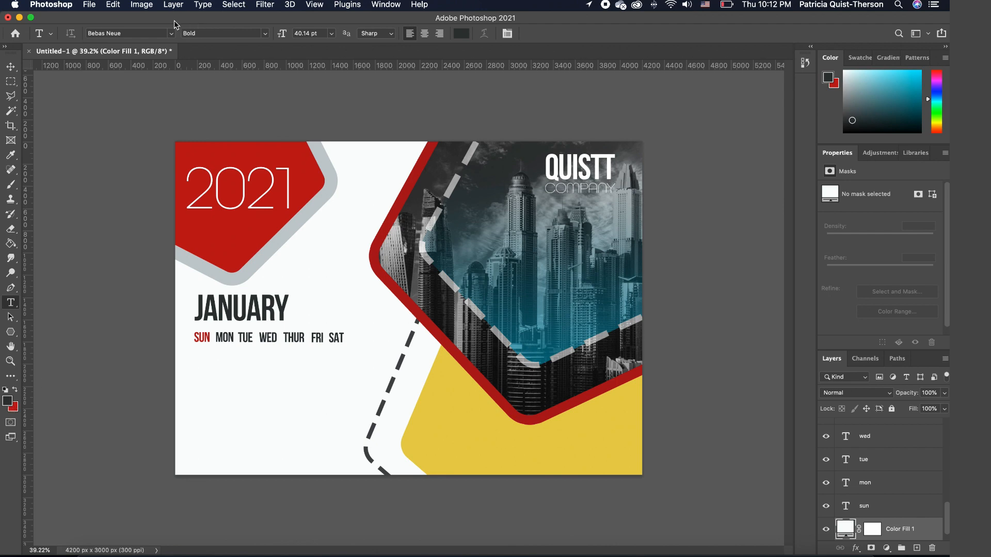
click(172, 33)
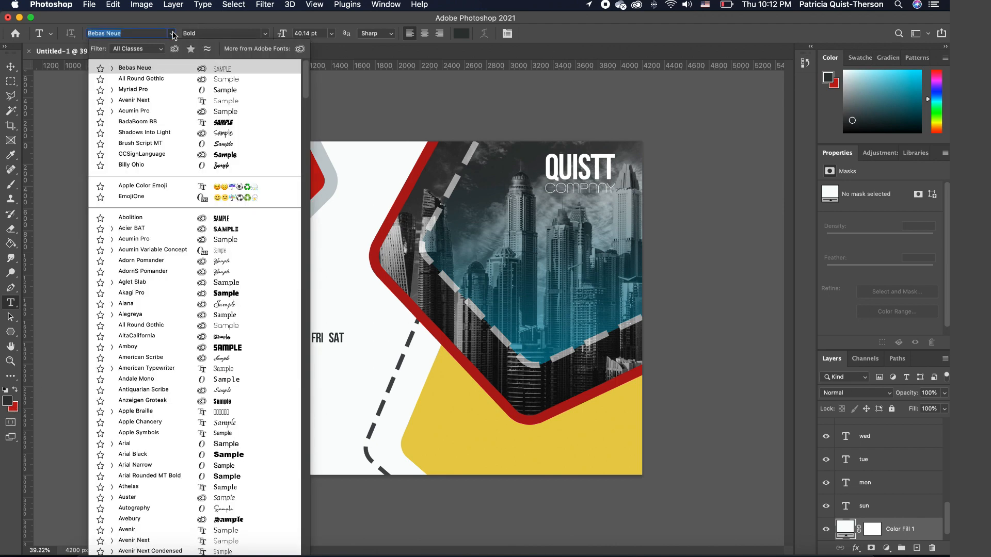
click(223, 101)
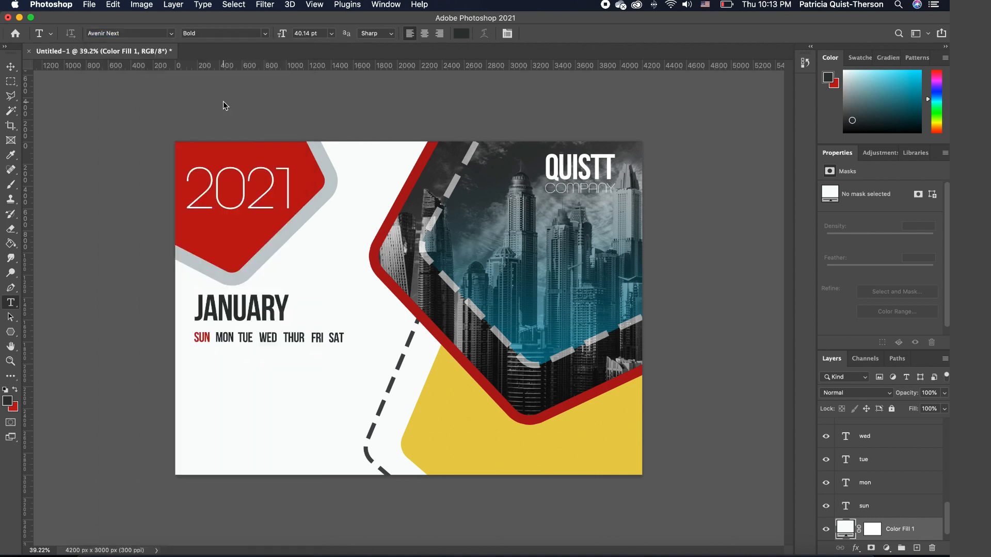
click(294, 376)
text(1)
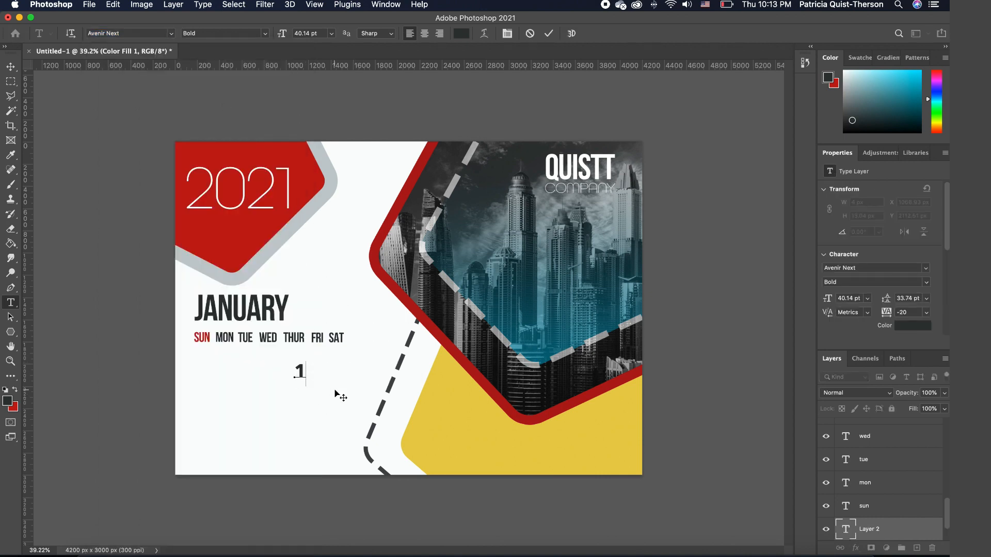
Set the font style of the date 1 to Medium
double_click(301, 367)
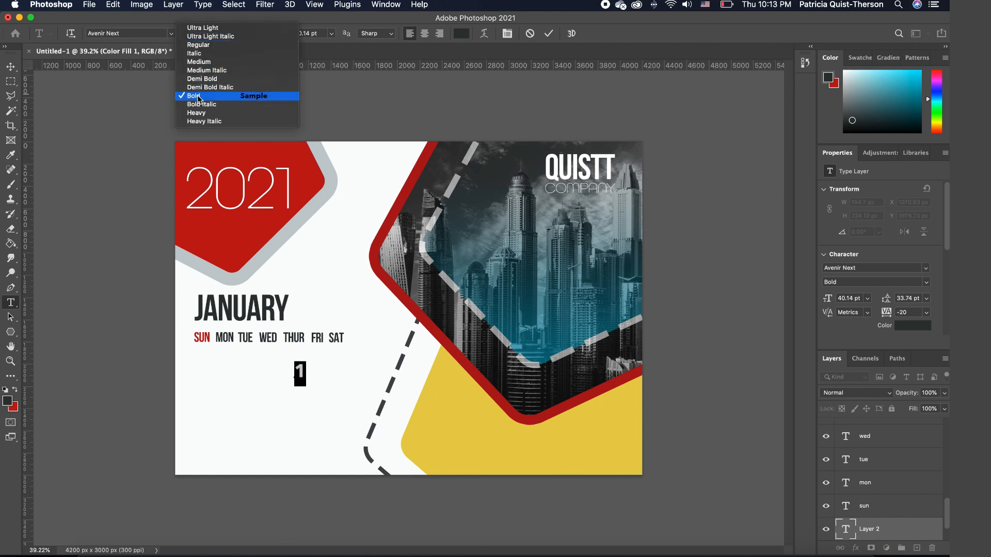
click(205, 45)
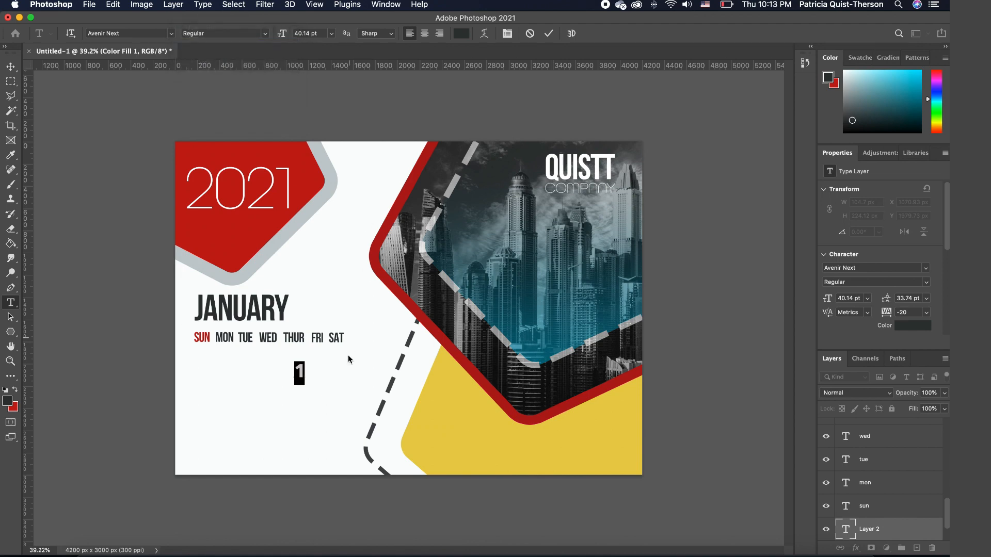
click(264, 35)
click(209, 62)
click(11, 67)
scroll(290, 362, up, 5)
click(312, 398)
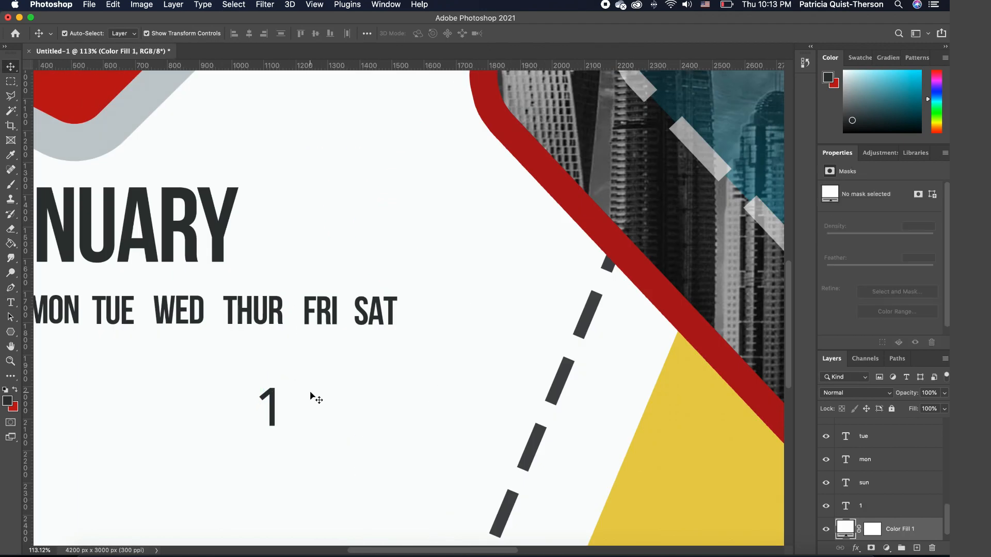
Place the date 1 beneath FRI and enter 2 as the date beneath SAT
drag(275, 409, 348, 394)
key(Return)
double_click(373, 363)
text(2)
click(403, 351)
Enter the dates 3, 4 and 5 in the second row beneath SUN, MON and TUE
scroll(403, 349, down, 3)
double_click(110, 395)
text(3)
key(super+a)
click(204, 416)
double_click(203, 393)
text(5)
double_click(158, 393)
text(4)
shift+super+click(202, 394)
Enter the dates 6, 7, 8 and 9 in the second row beneath WED through SAT
double_click(245, 393)
text(6)
double_click(289, 393)
text(7)
double_click(346, 391)
text(8)
click(11, 302)
double_click(389, 392)
text(9)
Adjust the horizontal positions of the FRI label and a date in the second row
click(10, 67)
drag(300, 321, 295, 321)
drag(289, 394, 342, 394)
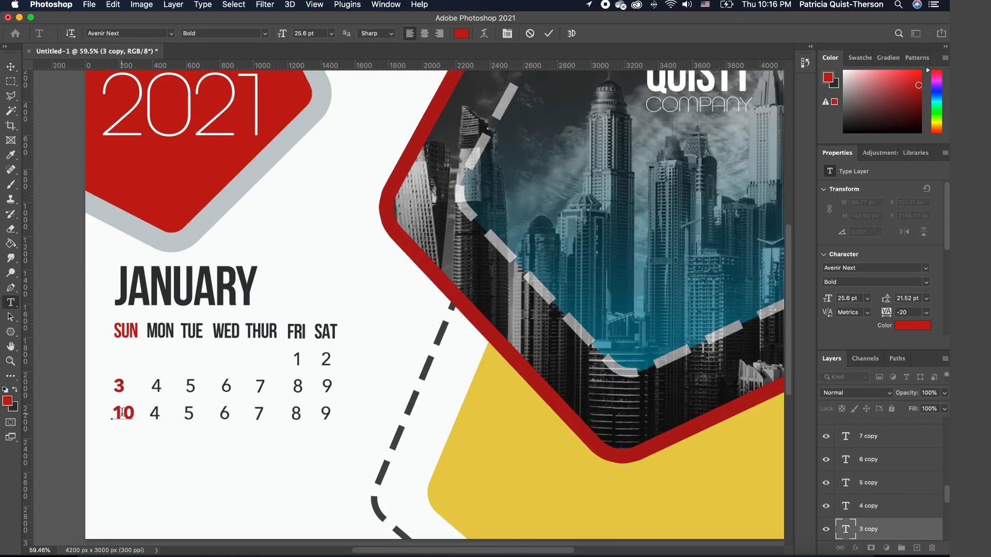
Change the third row's Monday, Tuesday and Wednesday dates to 11, 12 and 13
click(155, 414)
key(BackSpace)
text(11)
click(194, 414)
key(BackSpace)
text(12)
click(230, 414)
key(BackSpace)
text(13)
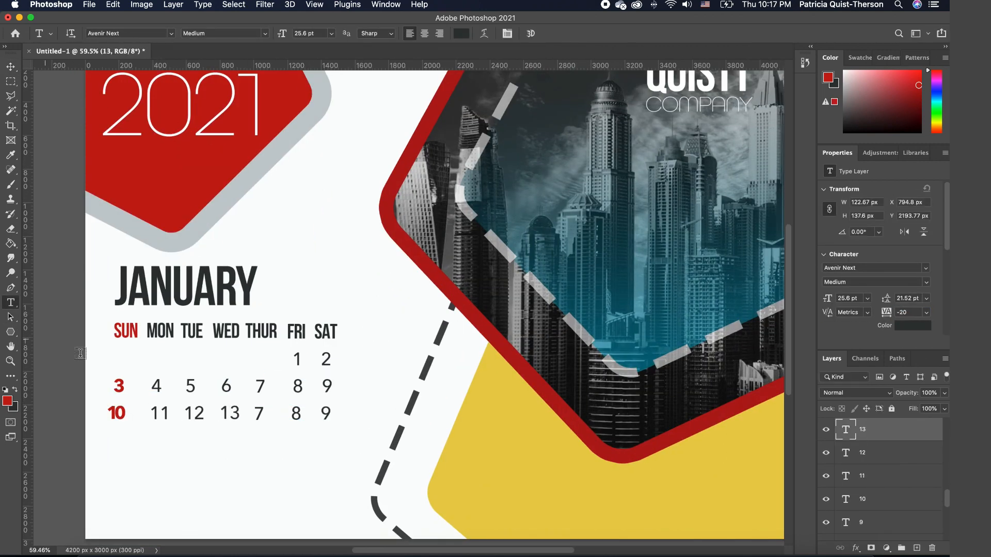
Tighten the tracking of the date 16 and duplicate the 10 to 16 row directly below
click(330, 414)
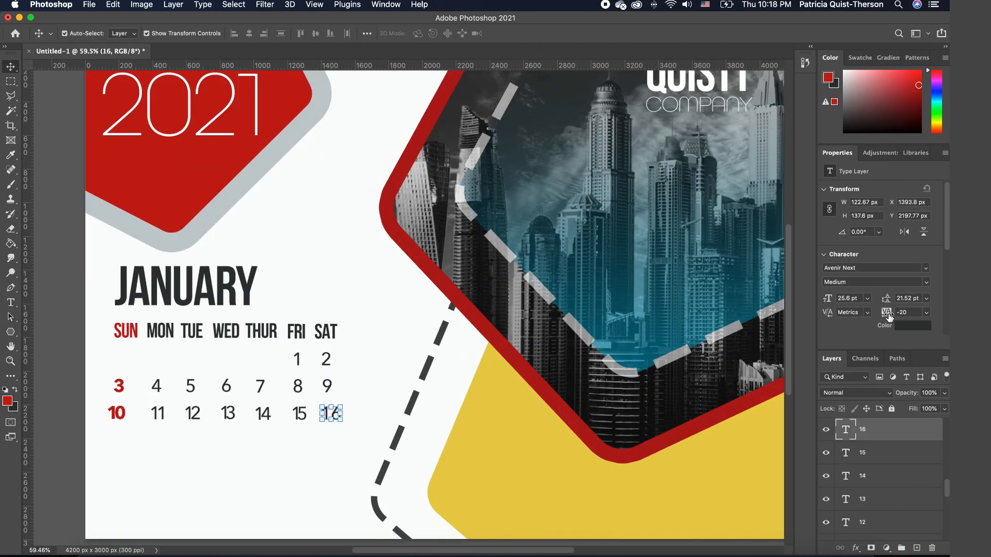
drag(887, 313, 872, 314)
drag(142, 402, 343, 471)
shift+click(117, 413)
drag(304, 411, 303, 442)
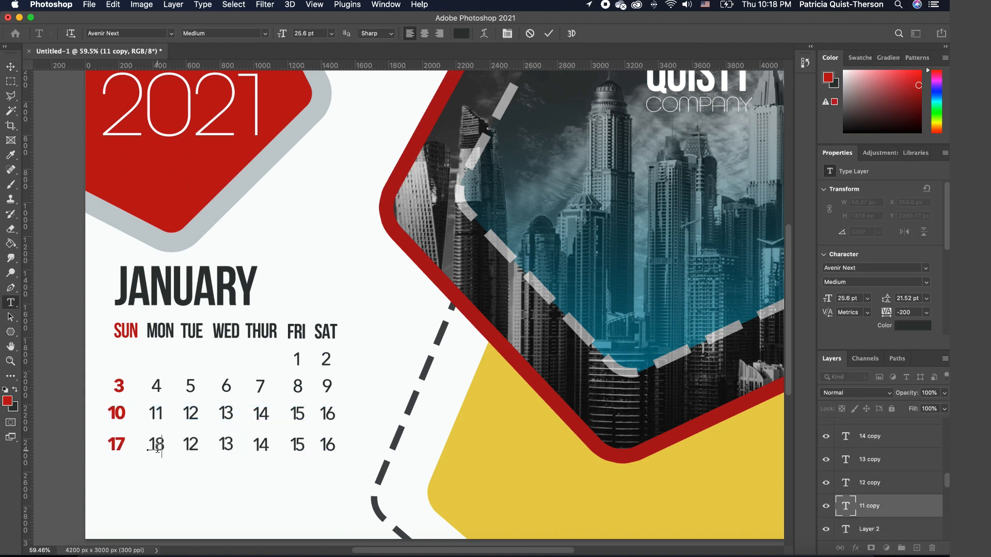
Change the fourth row's Wednesday, Thursday and Friday dates to 20, 21 and 22
click(226, 444)
key(BackSpace)
text(20)
click(268, 445)
key(BackSpace)
key(BackSpace)
text(21)
click(306, 445)
key(BackSpace)
key(BackSpace)
text(22)
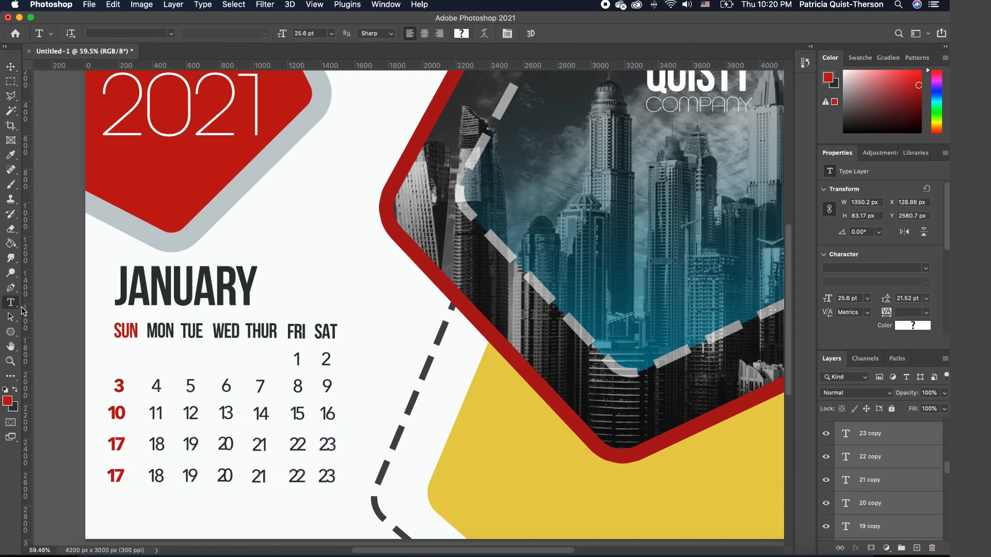
Change the fifth row's Sunday, Monday and Saturday dates to 24, 25 and 30
text(24)
text(25)
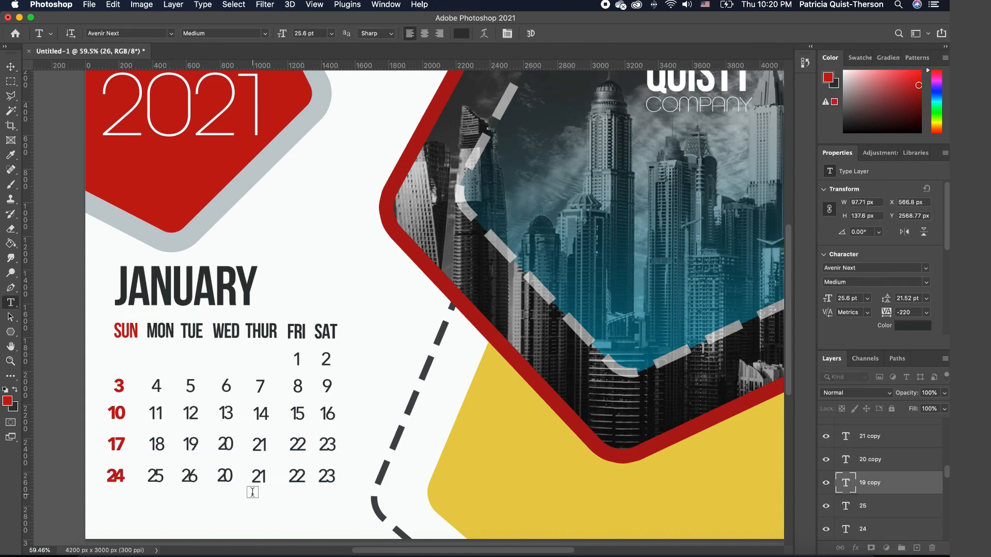
click(252, 492)
key(Escape)
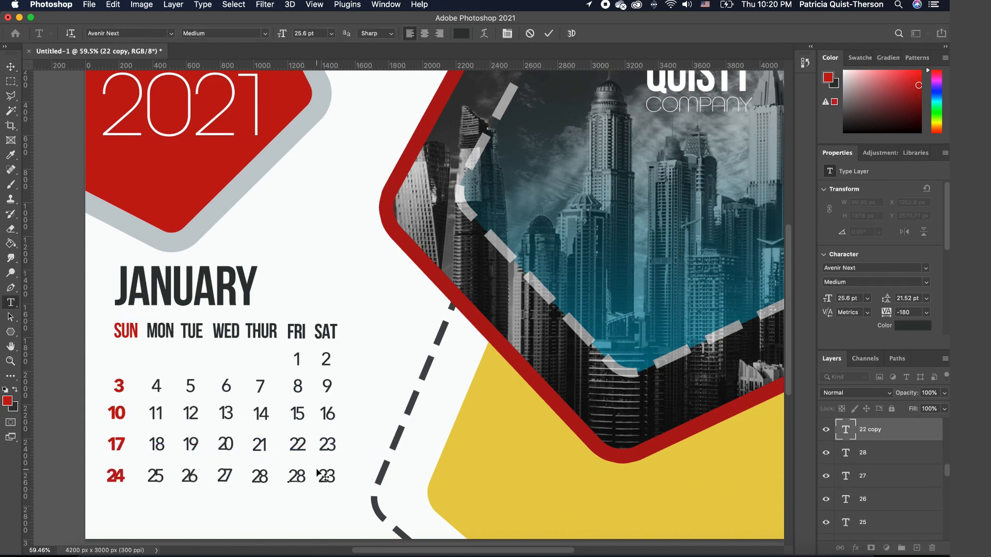
text(30)
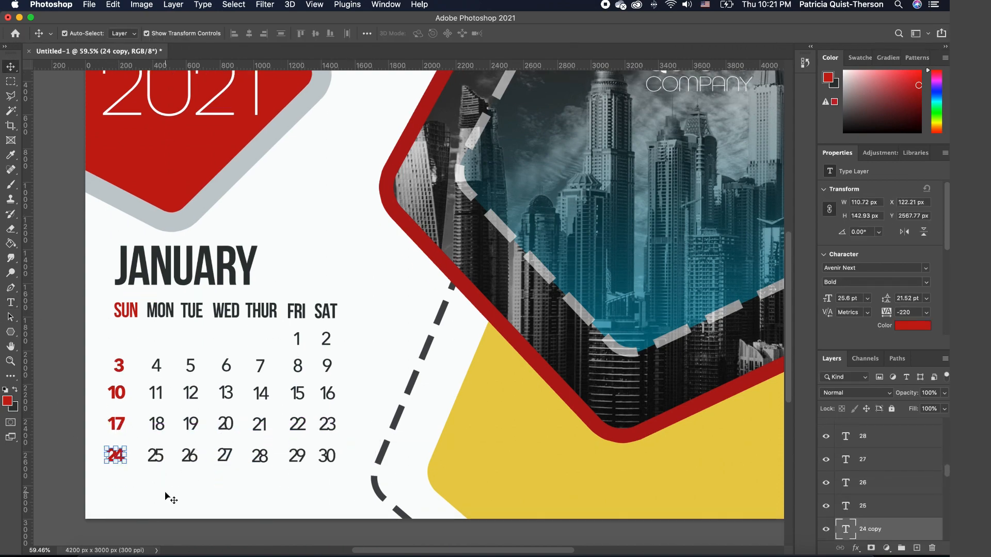
Switch to Chrome and browse the conversations in the Facebook page inbox
key(super+Tab)
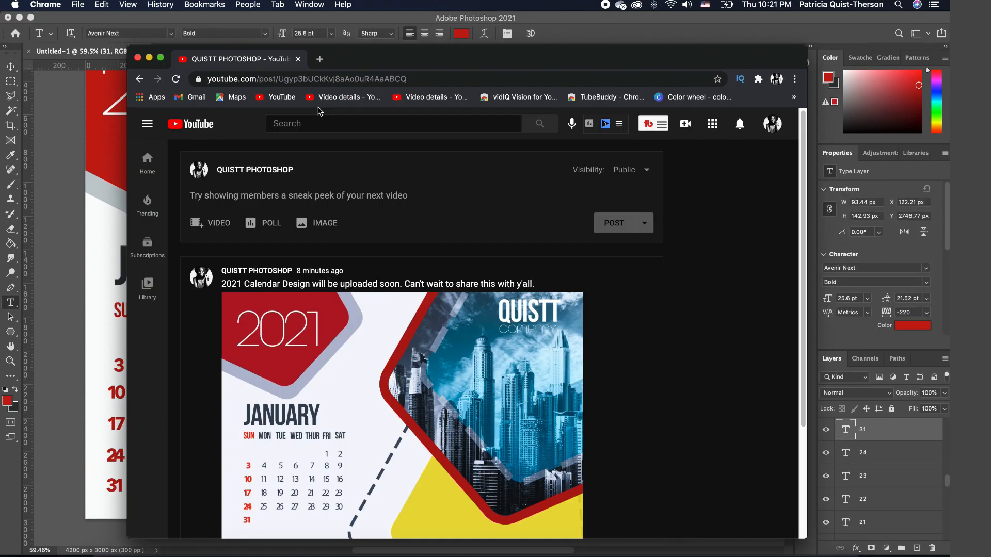
key(ctrl+Tab)
scroll(318, 404, down, 5)
scroll(318, 404, down, 5)
click(270, 432)
scroll(274, 388, up, 5)
click(278, 336)
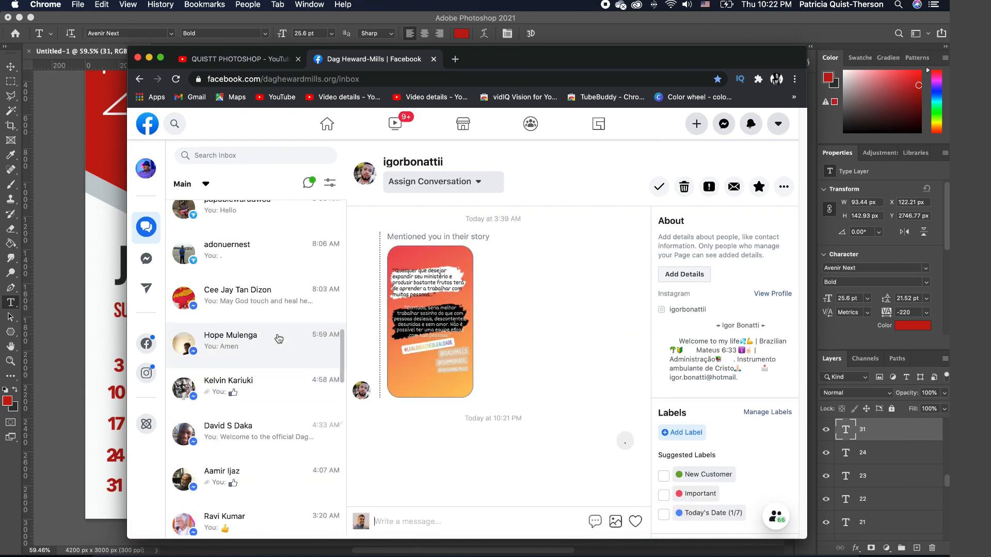
scroll(289, 388, down, 10)
click(305, 440)
scroll(306, 440, down, 5)
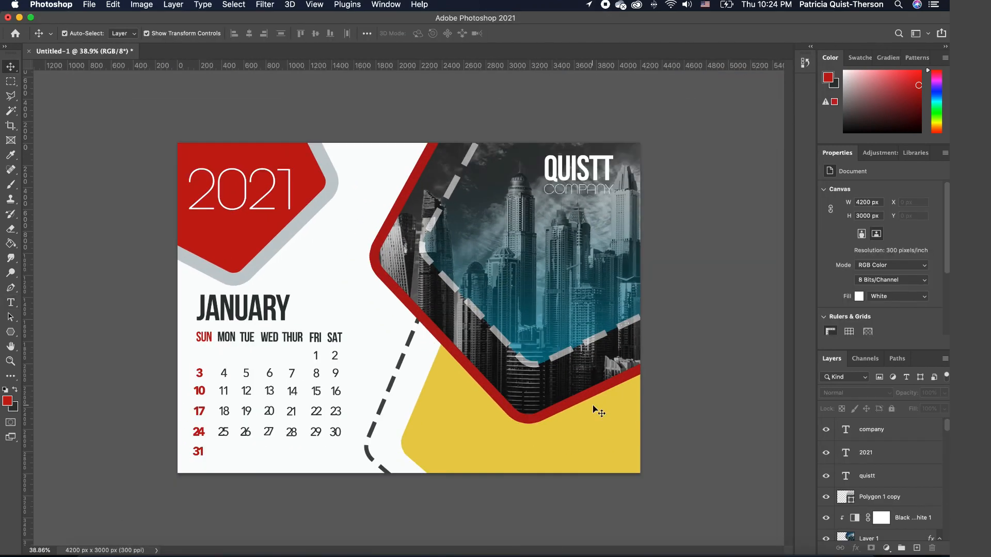
Apply a Brightness/Contrast adjustment to the city photo layer with brightness set to 38
click(530, 398)
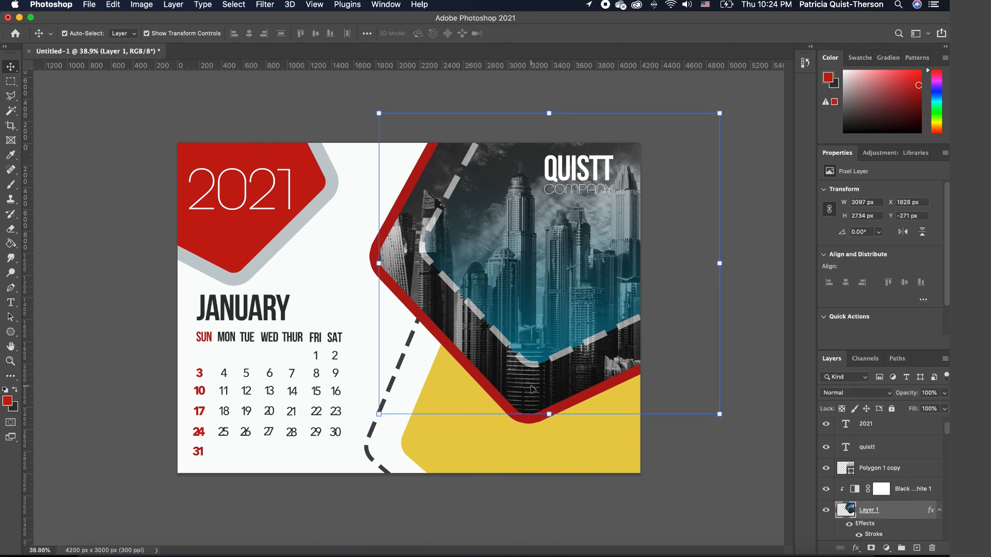
click(144, 9)
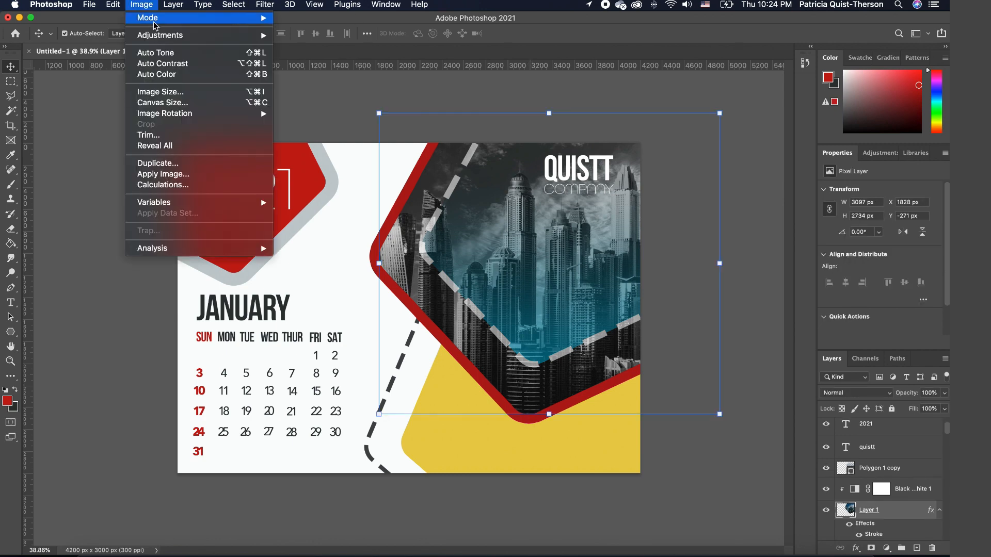
mouse_move(156, 39)
click(342, 36)
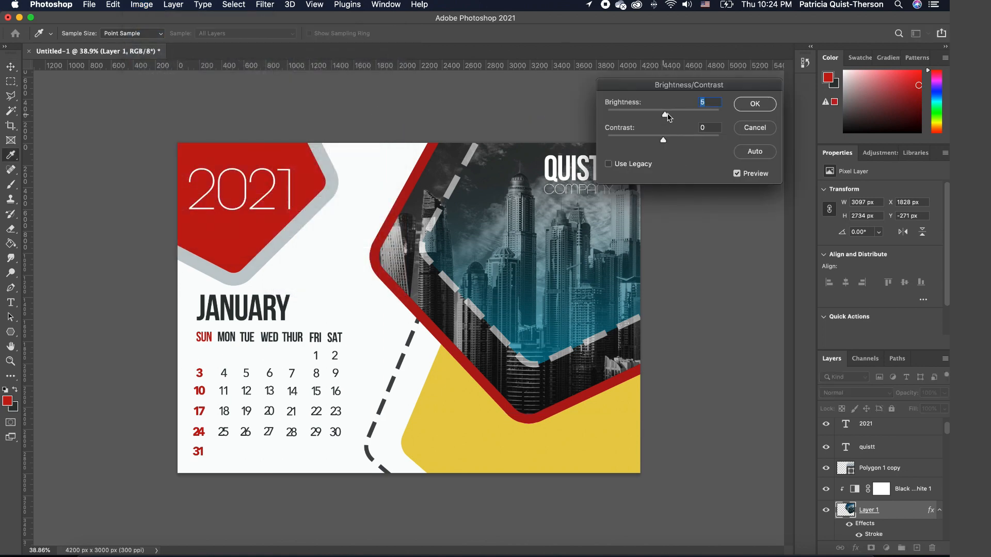
drag(663, 114, 678, 115)
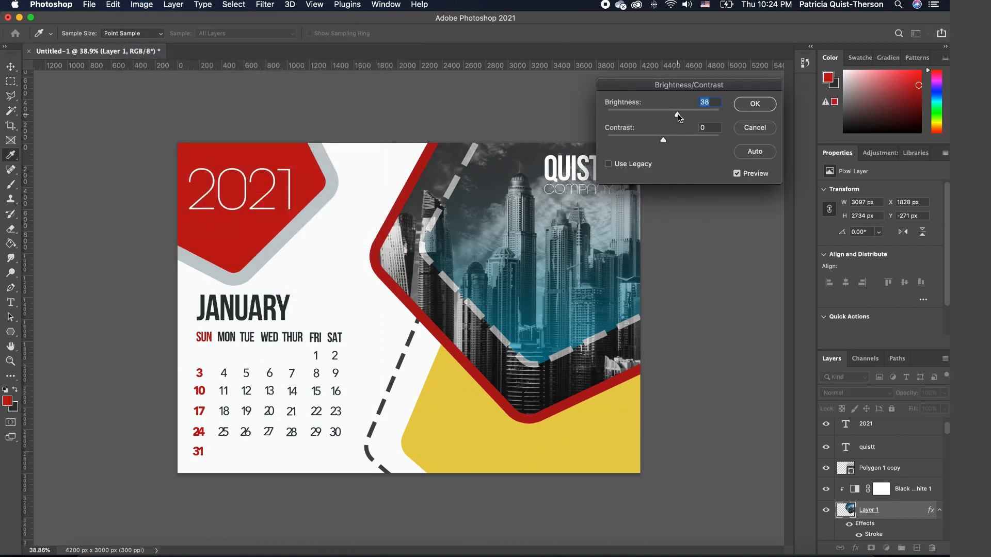
click(750, 104)
key(v)
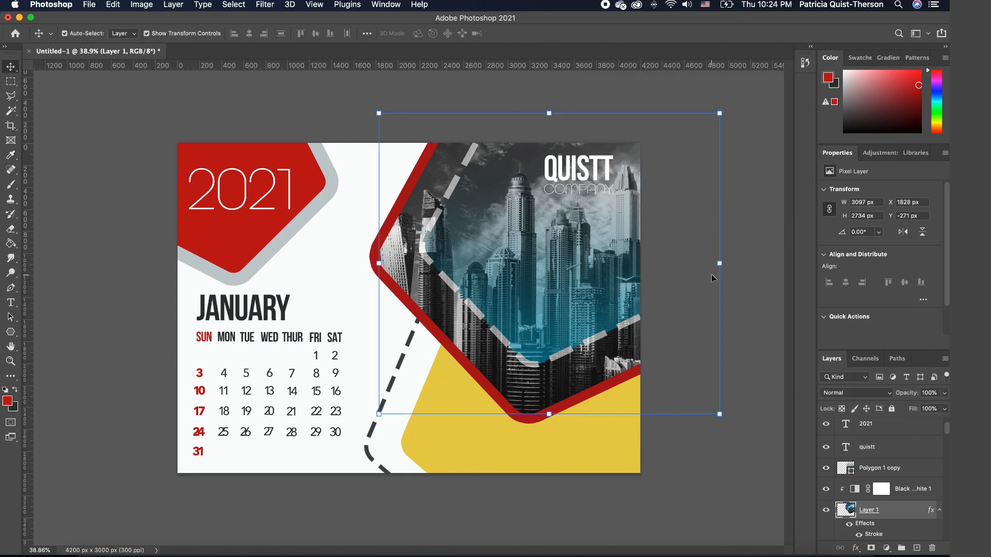
Stamp all visible layers into a new merged layer above the 2021 text layer
click(841, 428)
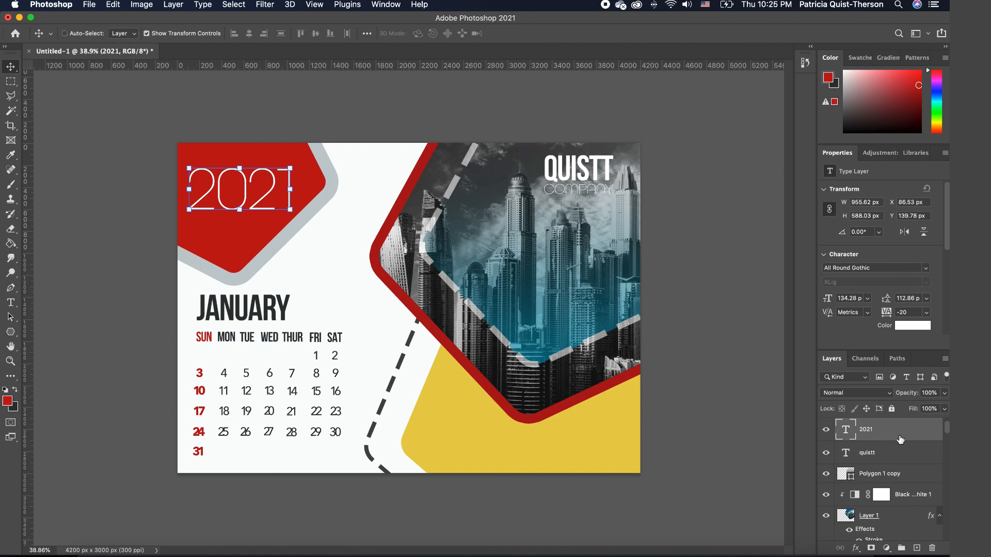
key(super+alt+shift+e)
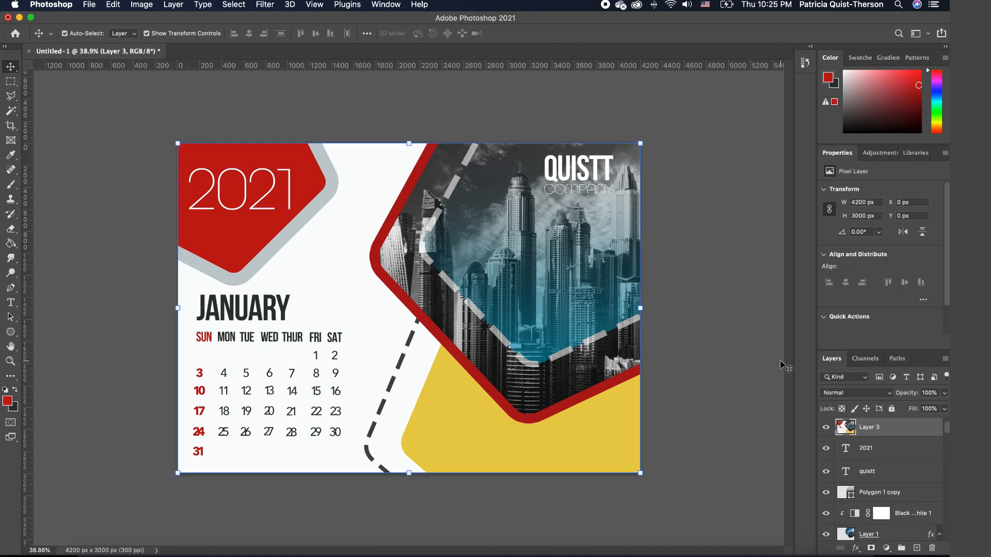
Apply the Camera Raw filter to the merged layer with temperature -17, contrast +13, vibrance +33 and saturation +6, and compare it with the unfiltered design
click(266, 6)
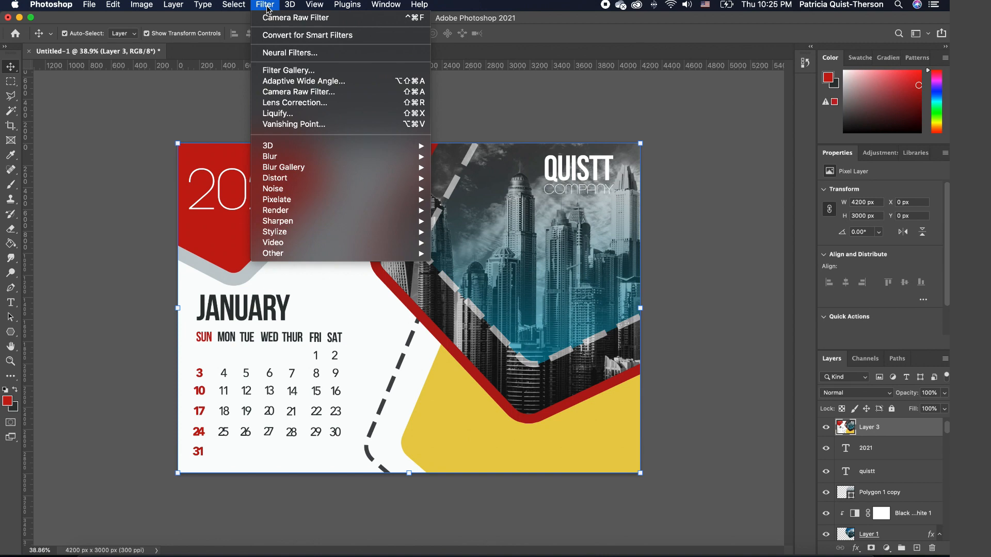
click(297, 92)
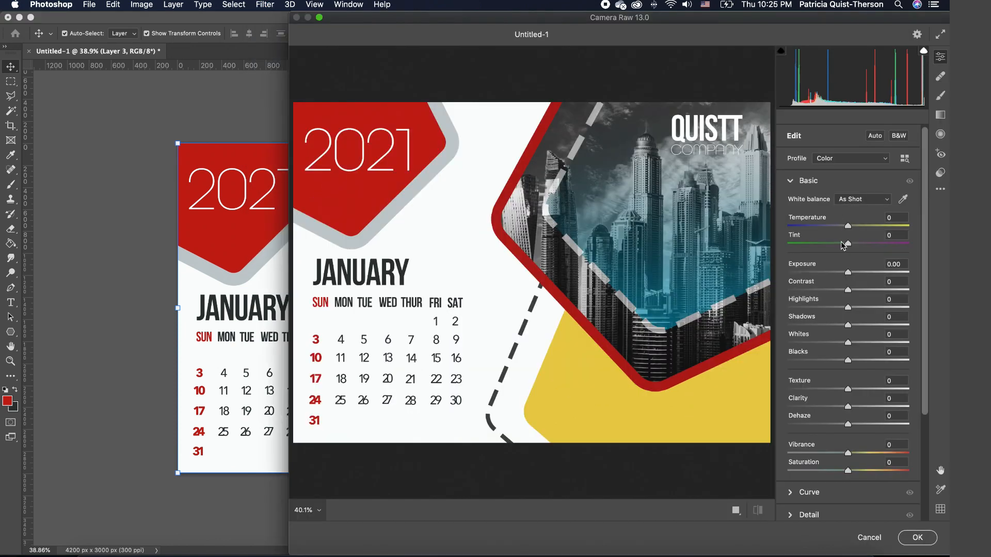
drag(850, 228, 838, 228)
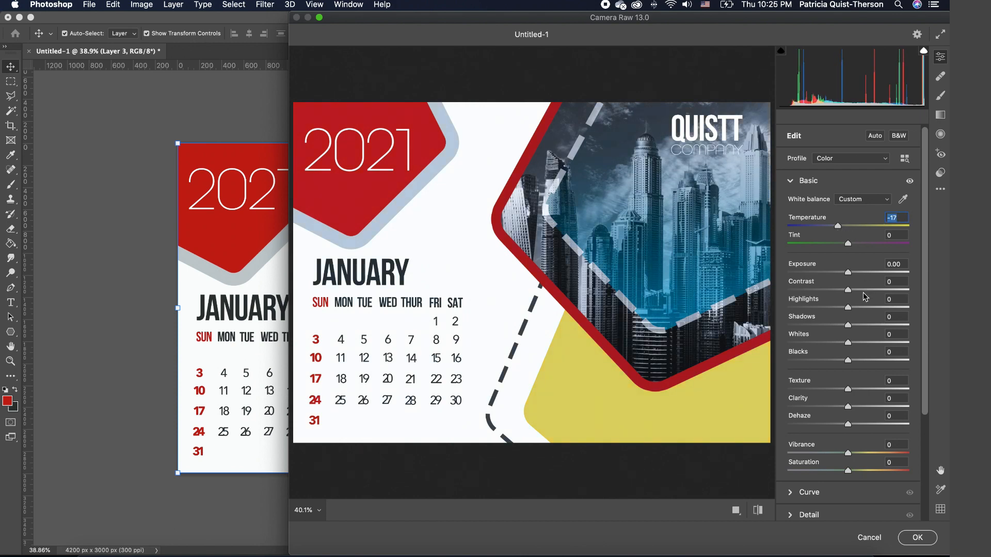
drag(848, 290, 858, 291)
mouse_move(850, 457)
mouse_down()
mouse_move(867, 454)
mouse_move(854, 473)
mouse_move(869, 454)
mouse_up()
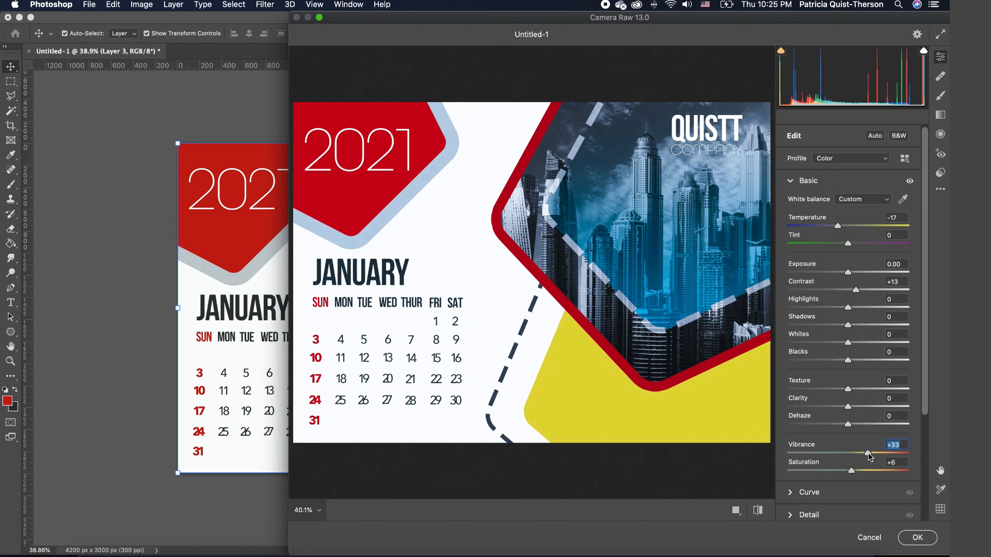
click(925, 539)
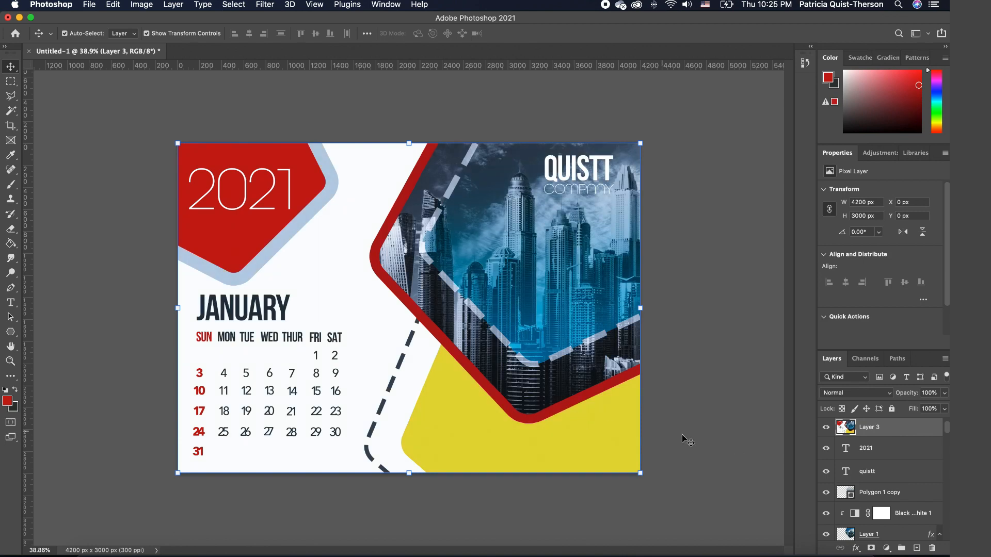
click(827, 429)
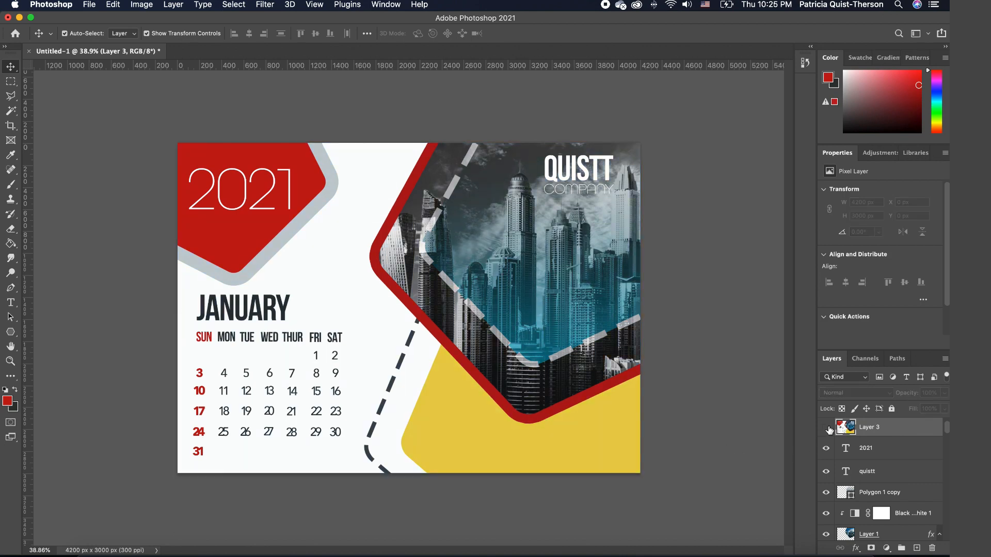
click(827, 429)
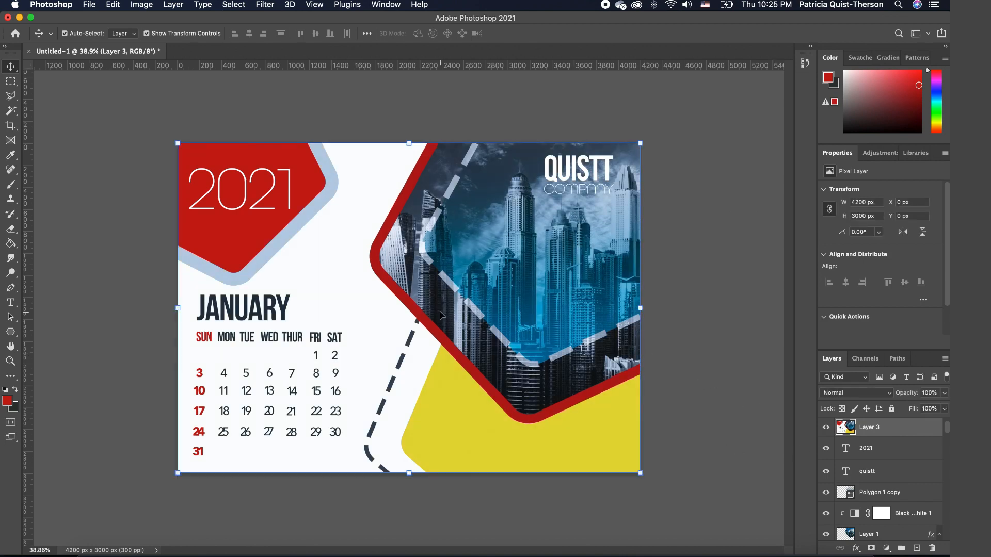
Create a new document from the Web Large preset, 1920 x 1080 px at 72 ppi with a white background
scroll(440, 313, up, 3)
scroll(439, 313, up, 1)
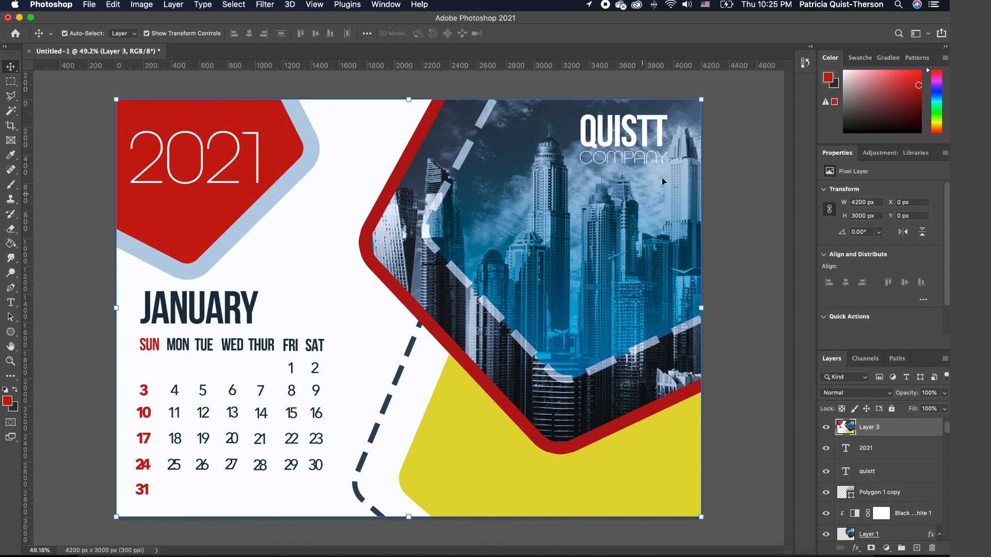
click(725, 165)
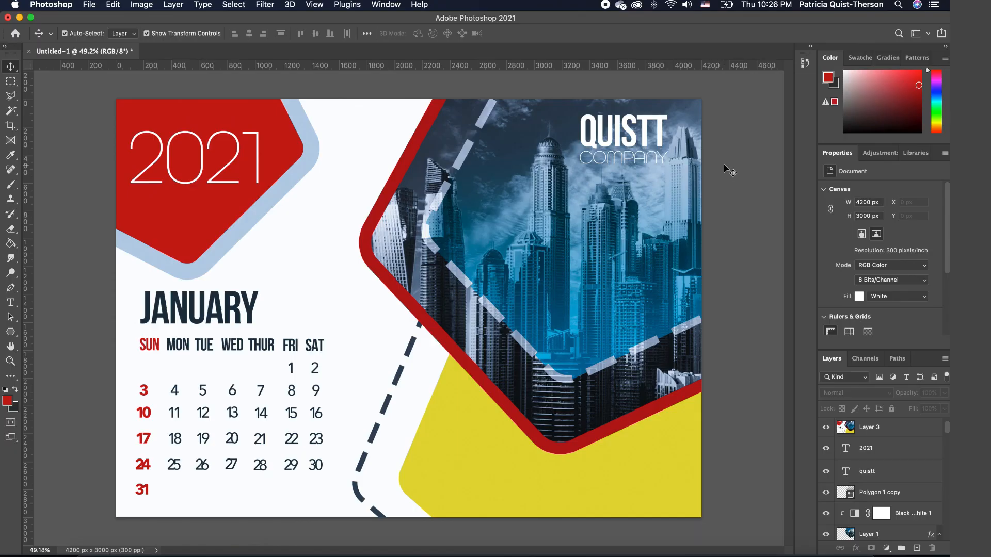
click(94, 7)
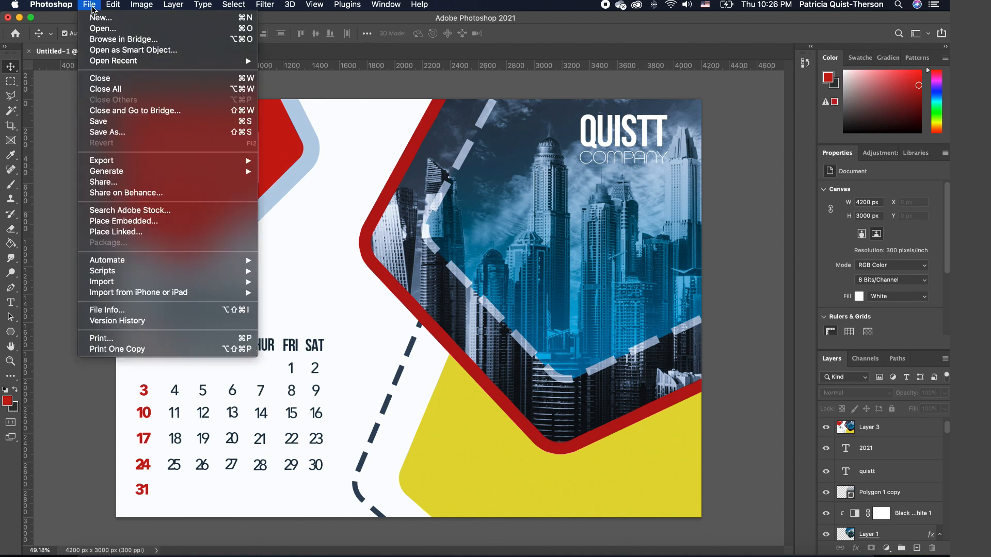
click(102, 20)
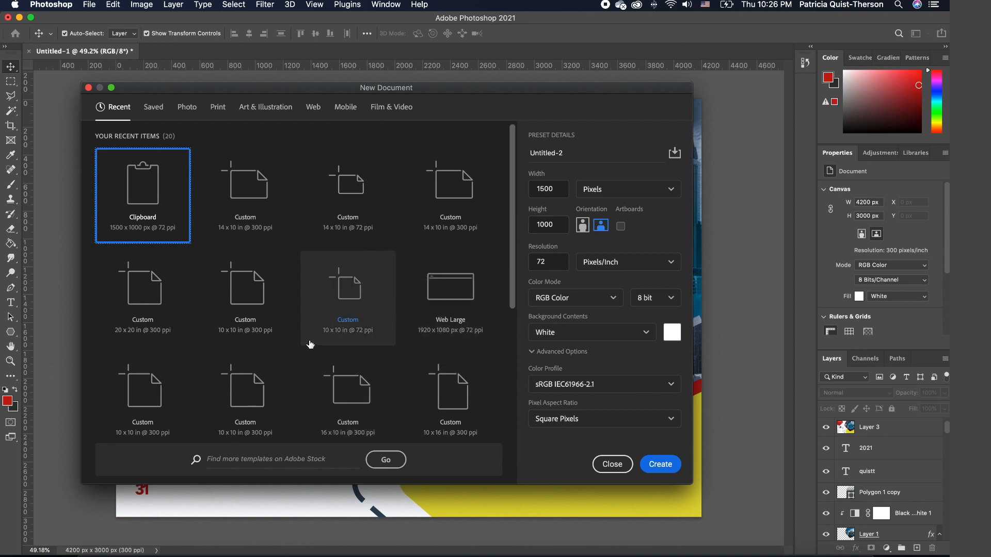
click(464, 294)
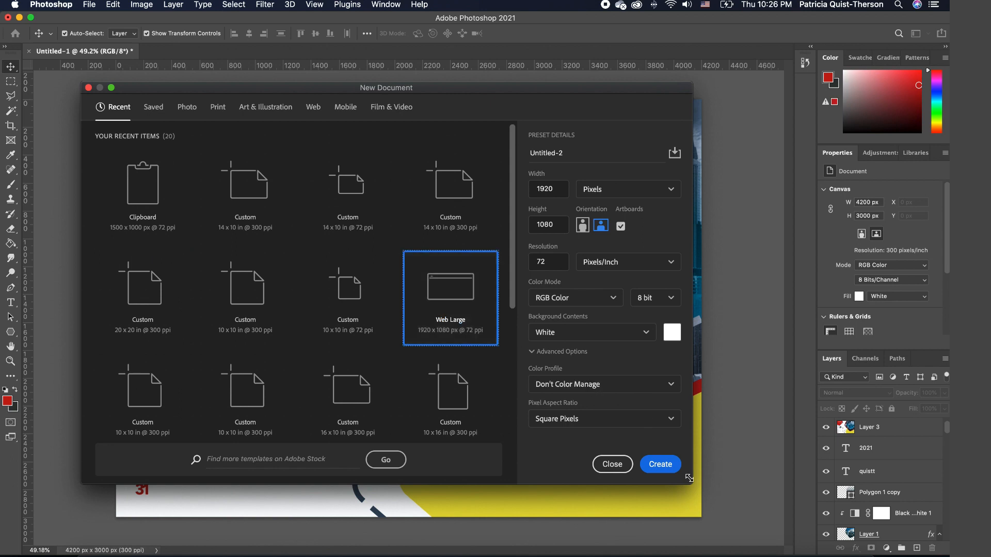
click(660, 464)
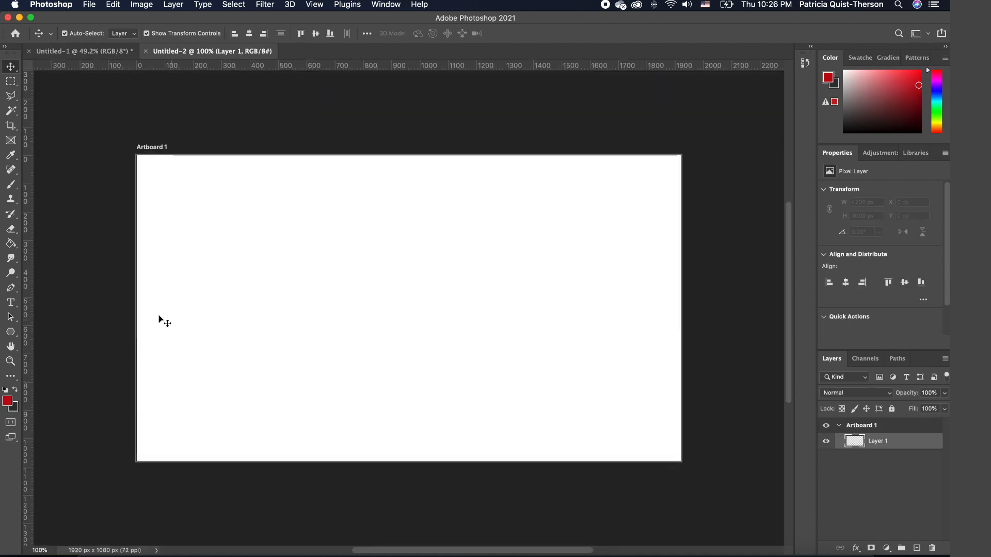
Copy the merged calendar layer from Untitled-1 into the new Untitled-2 document
click(75, 52)
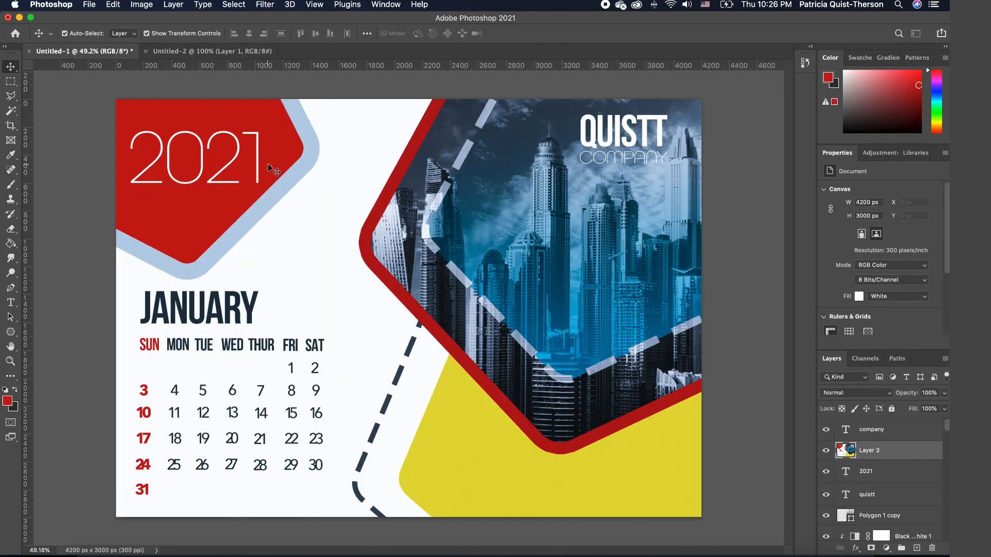
click(268, 164)
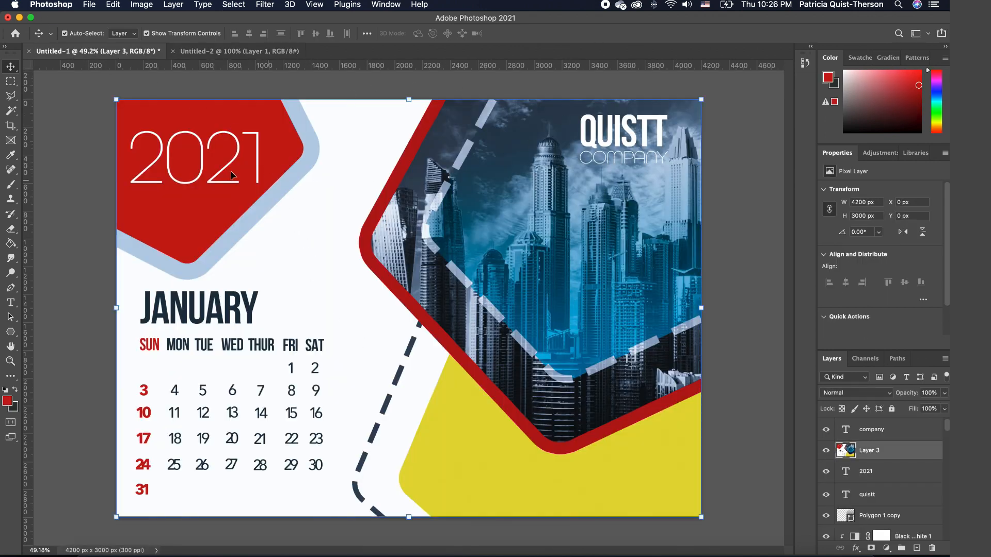
drag(232, 176, 245, 51)
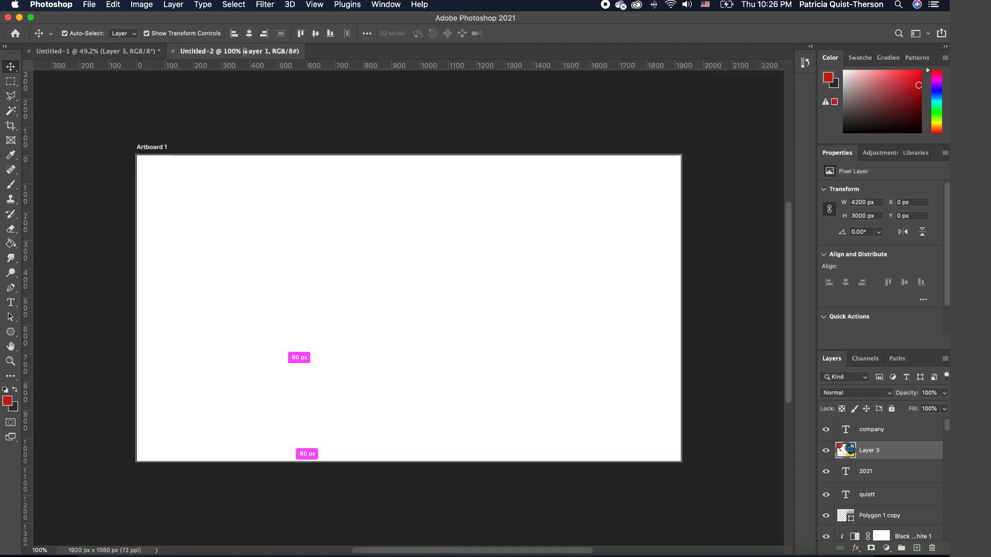
drag(246, 221, 245, 221)
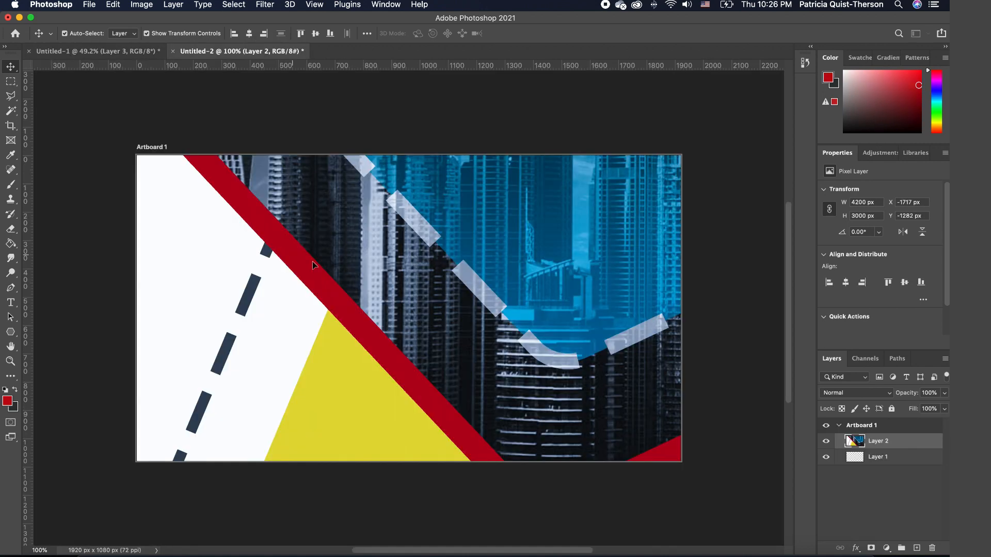
Scale the calendar layer to about 893 x 638 px and place it near the artboard's upper-left corner, at about X 24, Y 21 px
scroll(355, 284, down, 5)
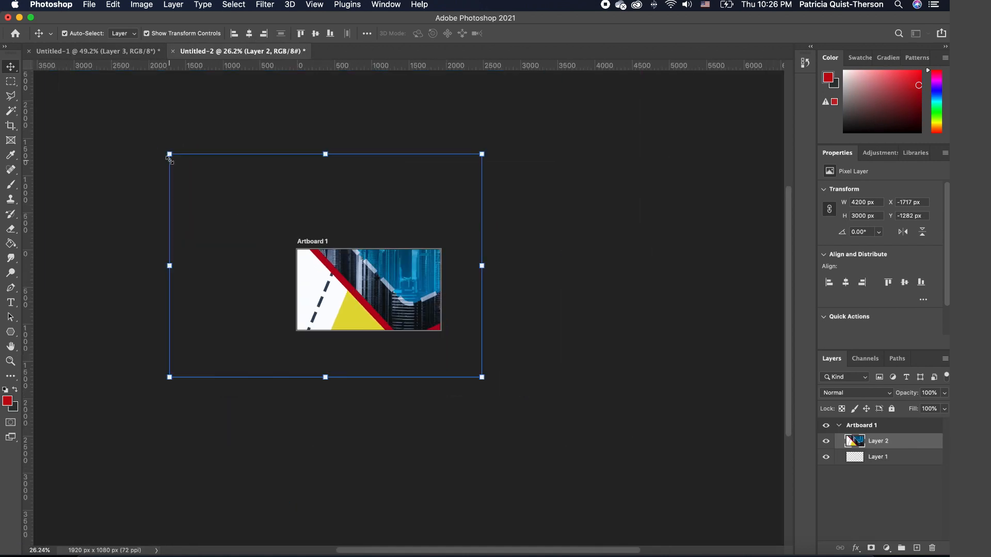
drag(168, 154, 299, 247)
drag(484, 245, 435, 262)
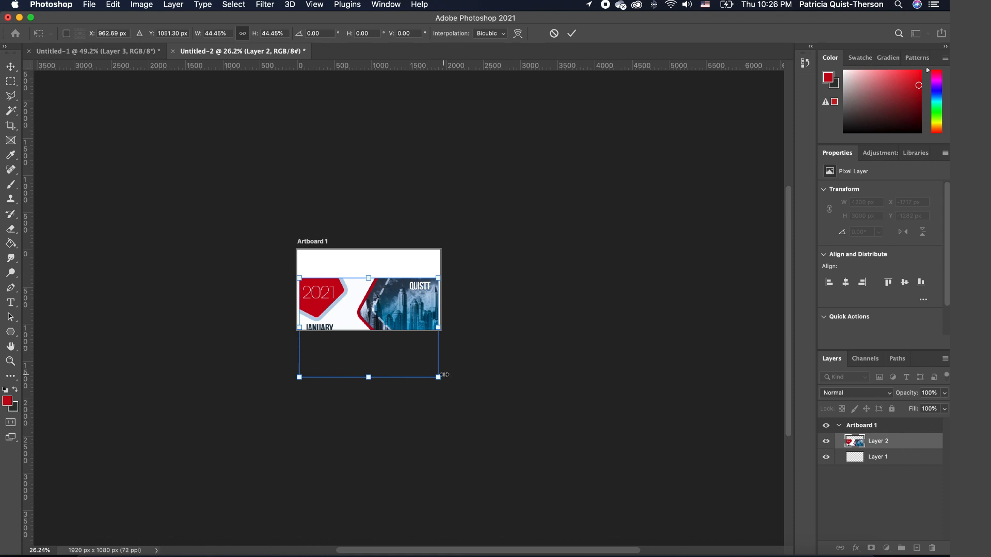
drag(438, 377, 363, 284)
scroll(364, 288, up, 1)
scroll(357, 285, up, 5)
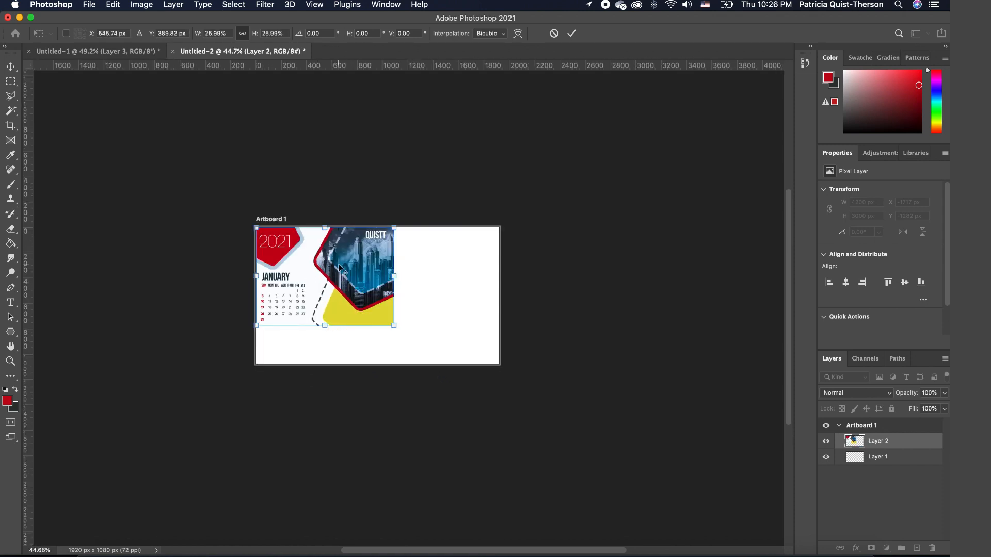
drag(382, 293, 391, 301)
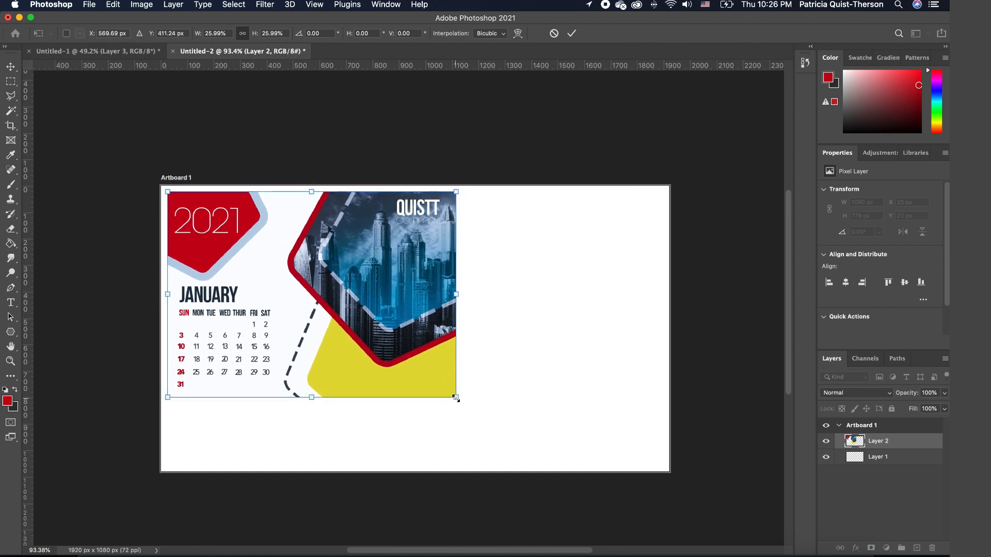
drag(456, 399, 413, 347)
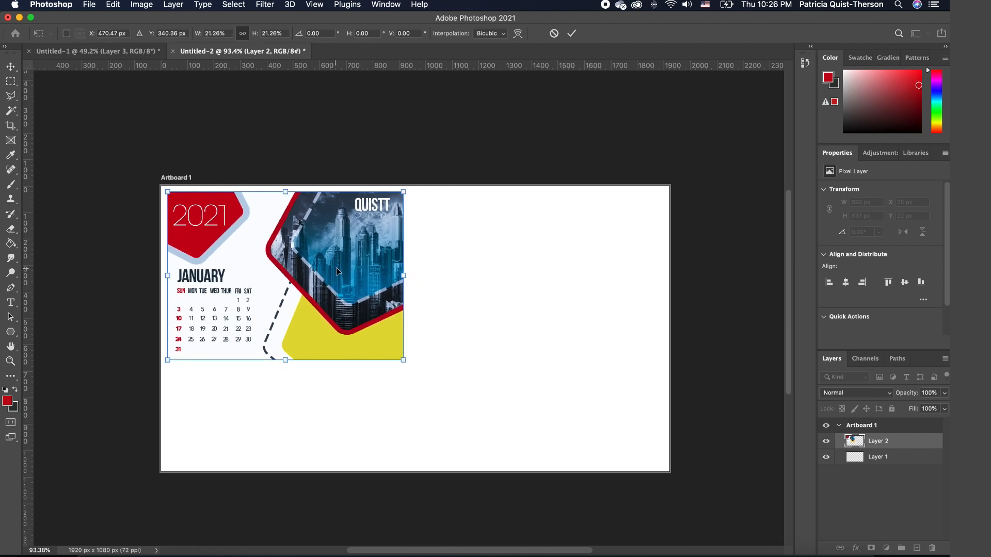
key(Return)
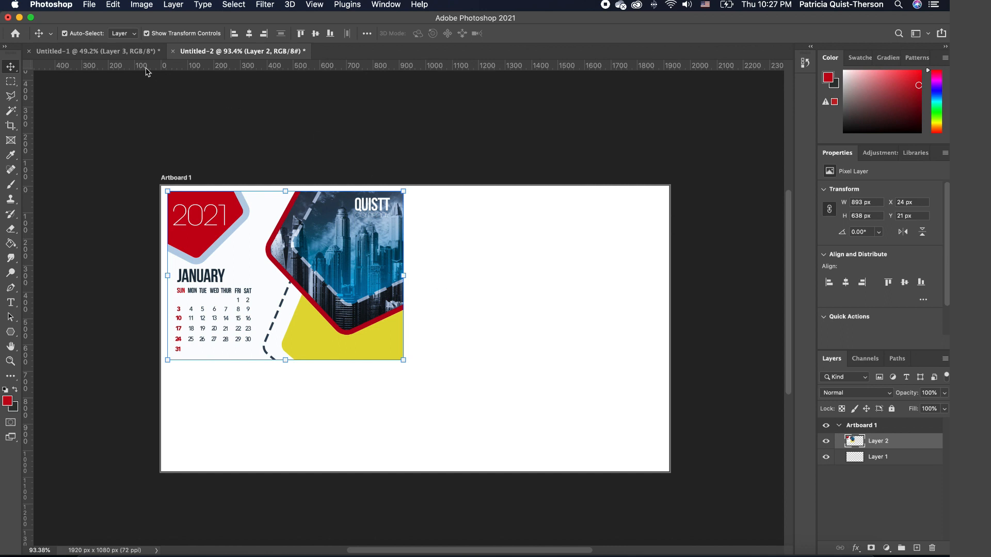
Hide the merged layer in Untitled-1 and copy the stroked city photo layer into Untitled-2
click(147, 51)
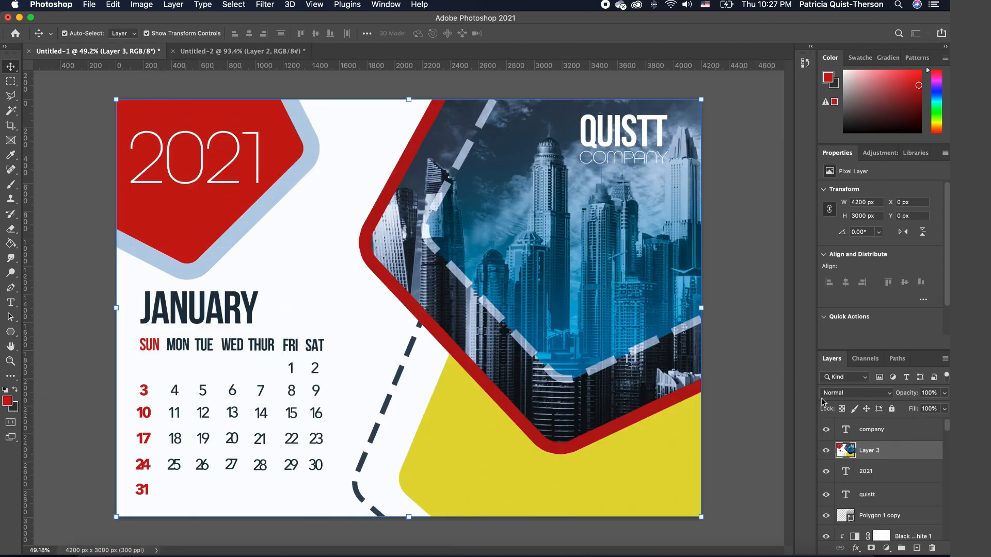
click(825, 451)
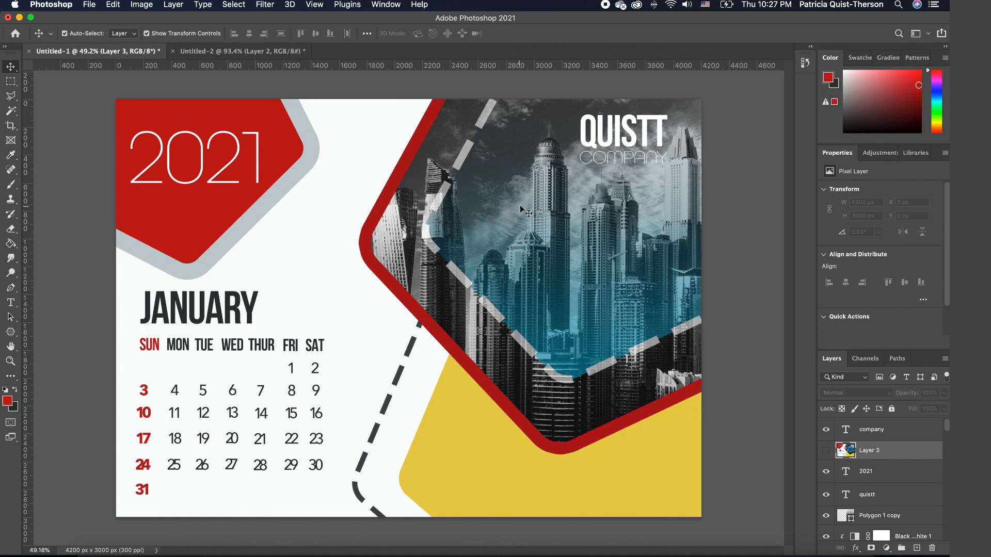
drag(653, 399, 299, 239)
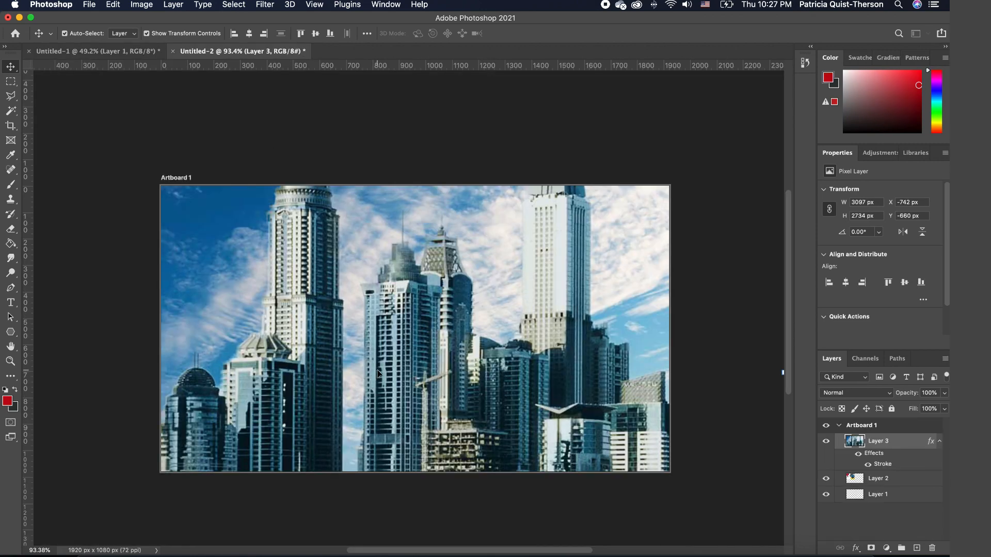
Scale the copied city photo down to about 708 x 649 px, overlapping the calendar's right edge
scroll(377, 371, down, 5)
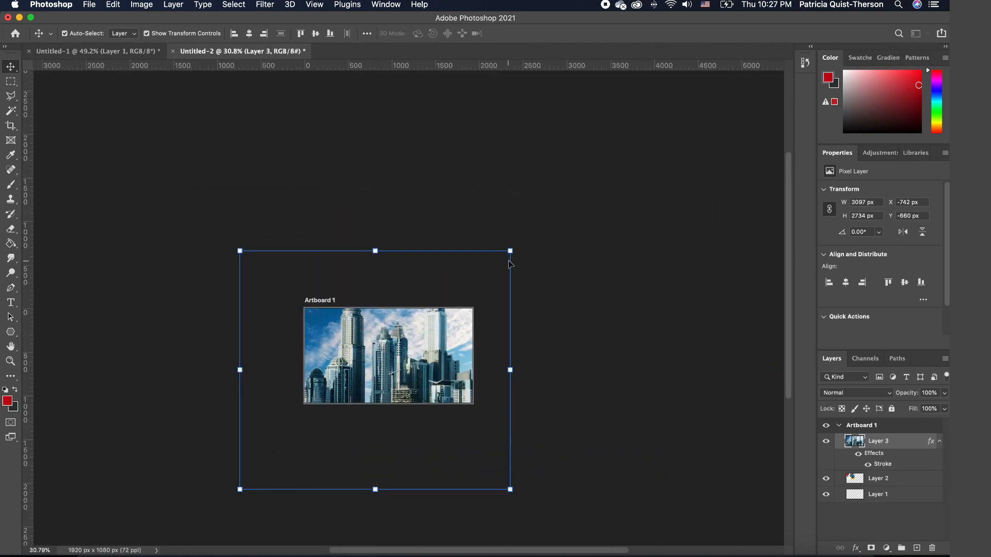
drag(510, 251, 431, 321)
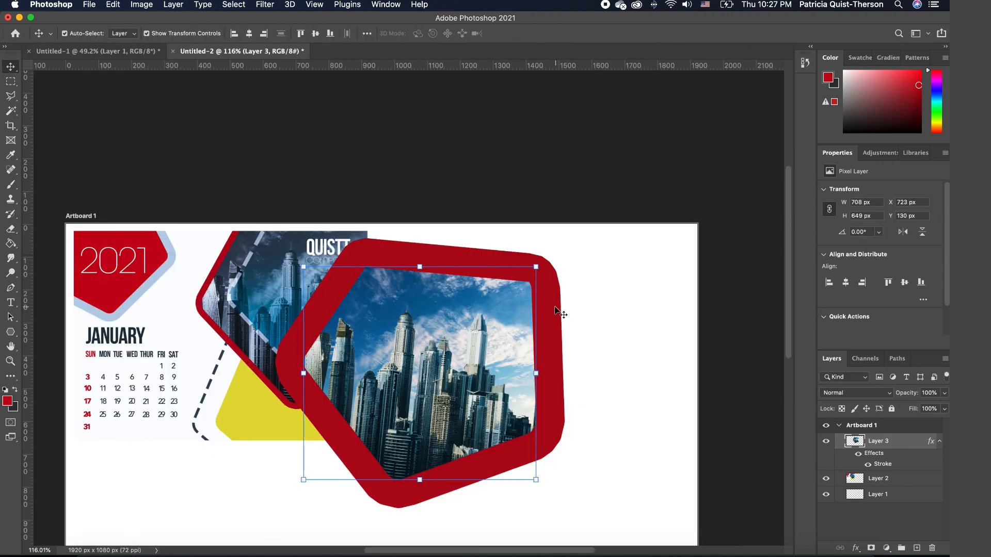
click(560, 313)
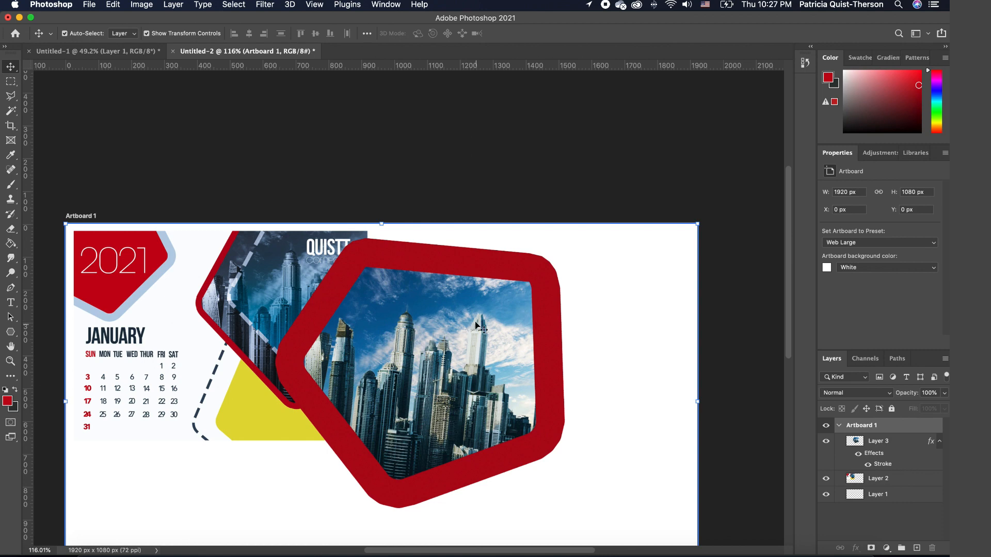
Reduce the Stroke effect on the copied city photo layer to 18 px
double_click(919, 442)
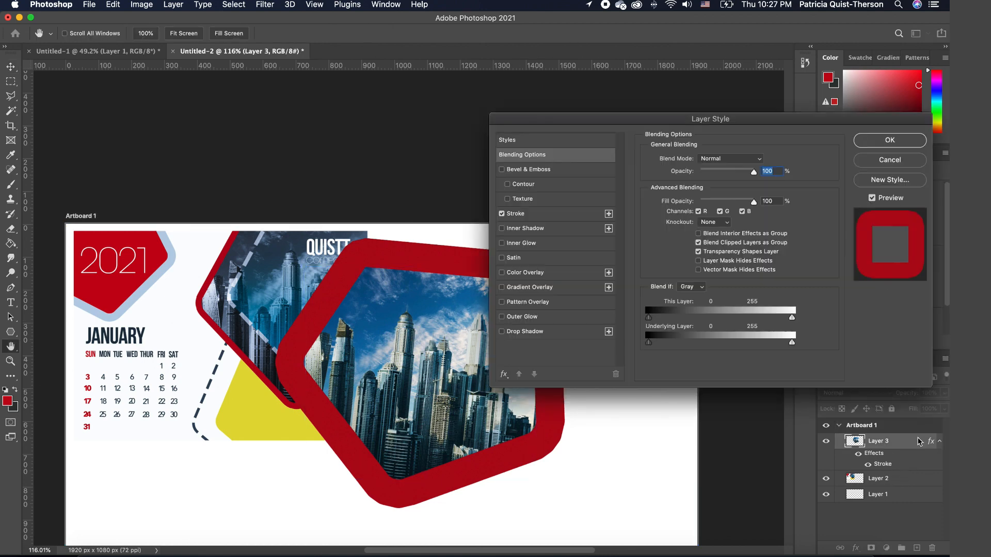
click(529, 216)
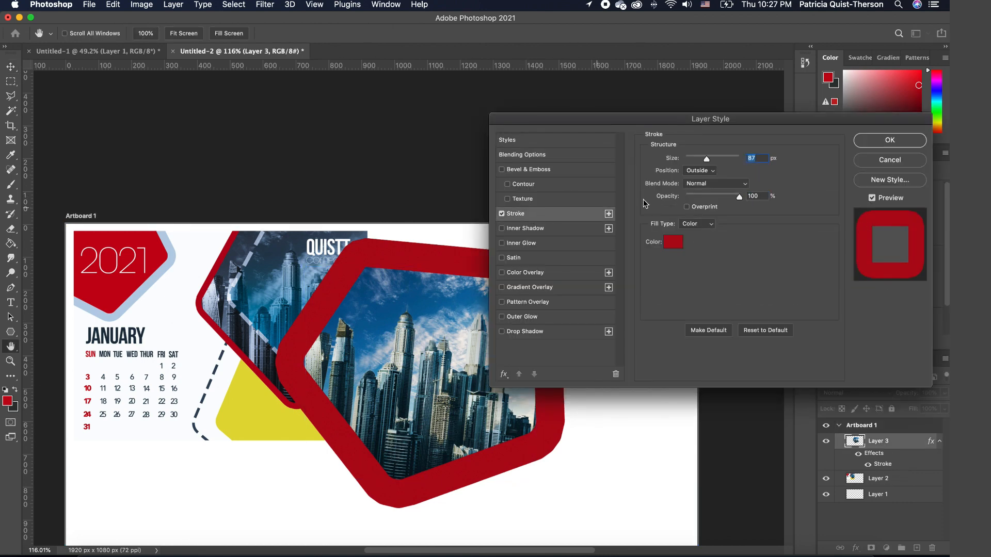
drag(705, 159, 692, 158)
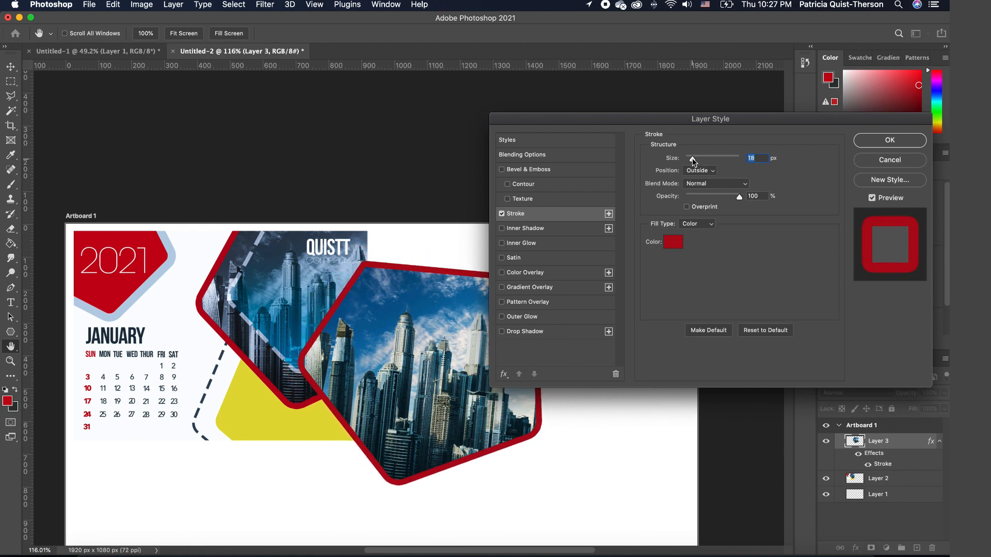
click(891, 141)
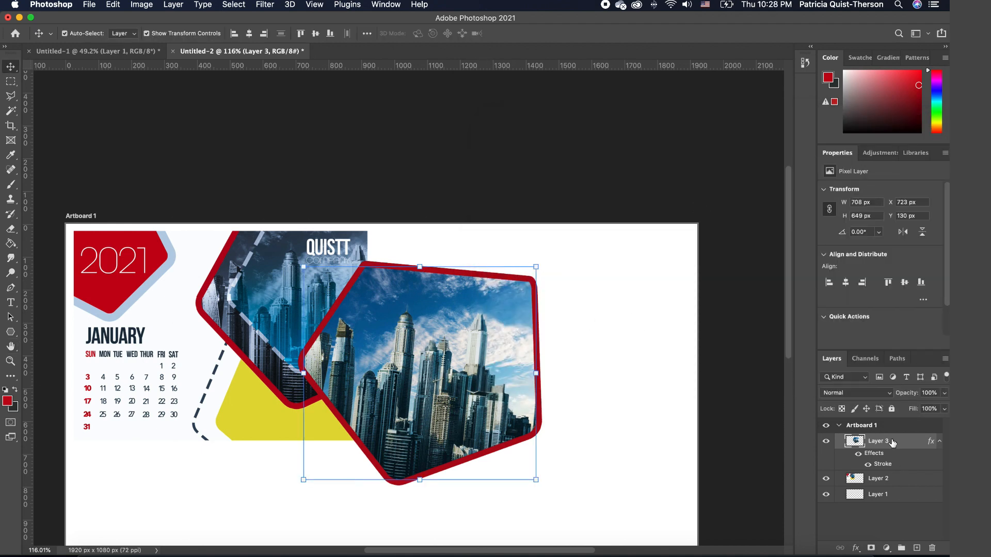
Place the city photo layer below the calendar layer and move it behind the calendar's photo area
drag(892, 443, 888, 483)
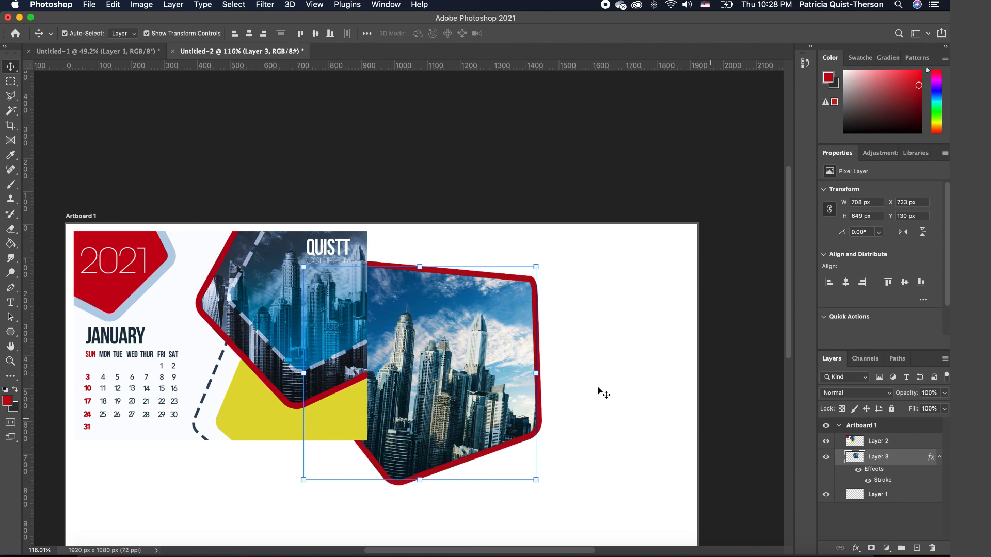
drag(502, 275, 438, 213)
drag(500, 348, 355, 284)
click(478, 321)
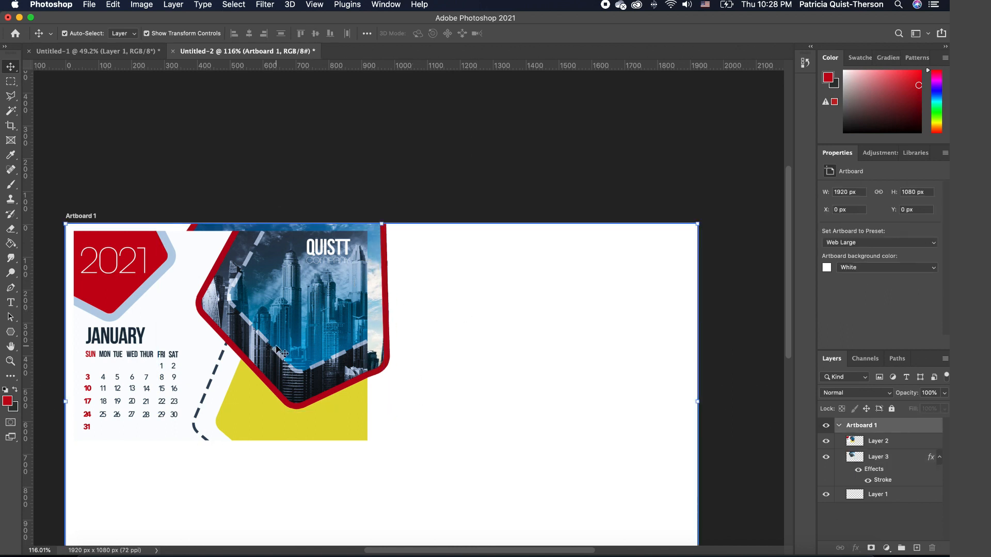
Add a Drop Shadow effect to the calendar layer on the artboard
click(144, 347)
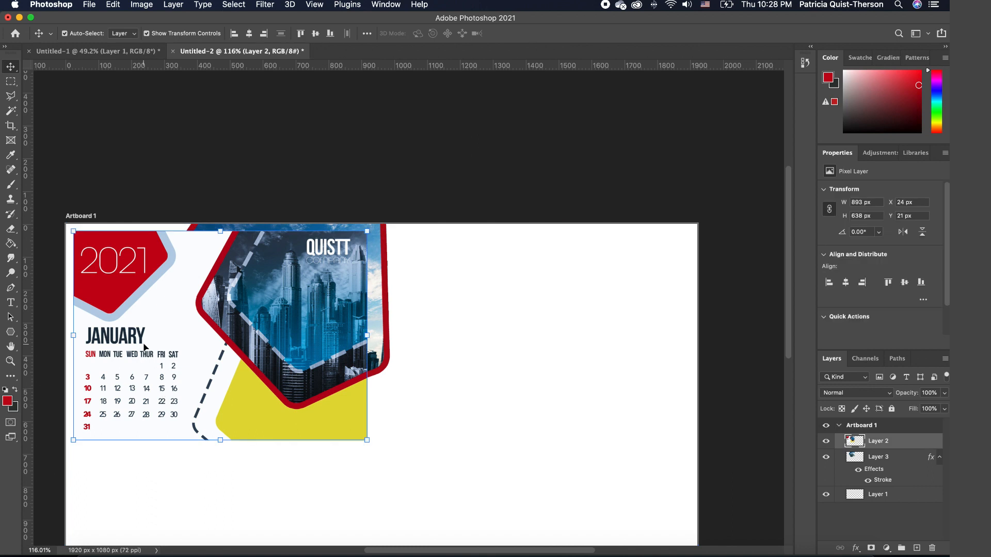
double_click(940, 445)
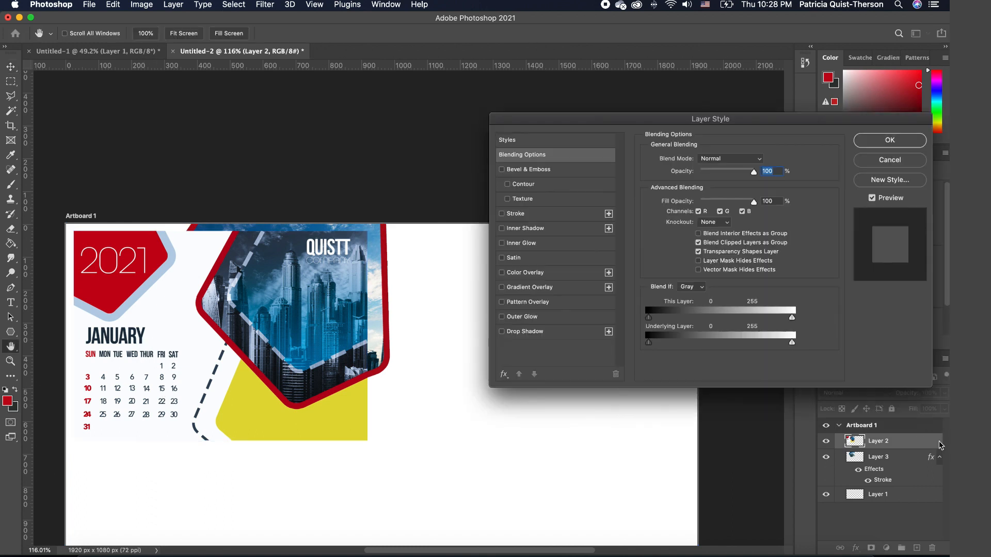
click(502, 332)
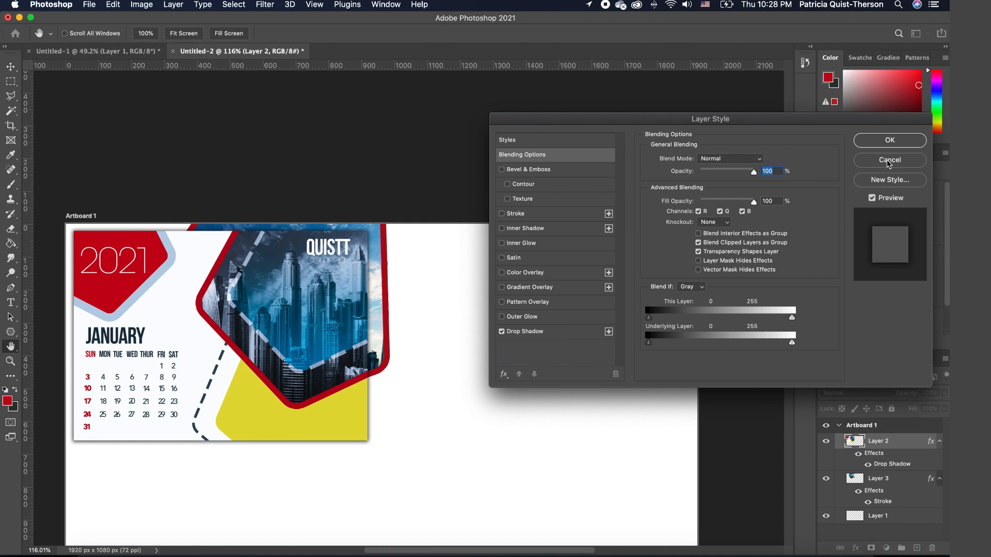
click(890, 141)
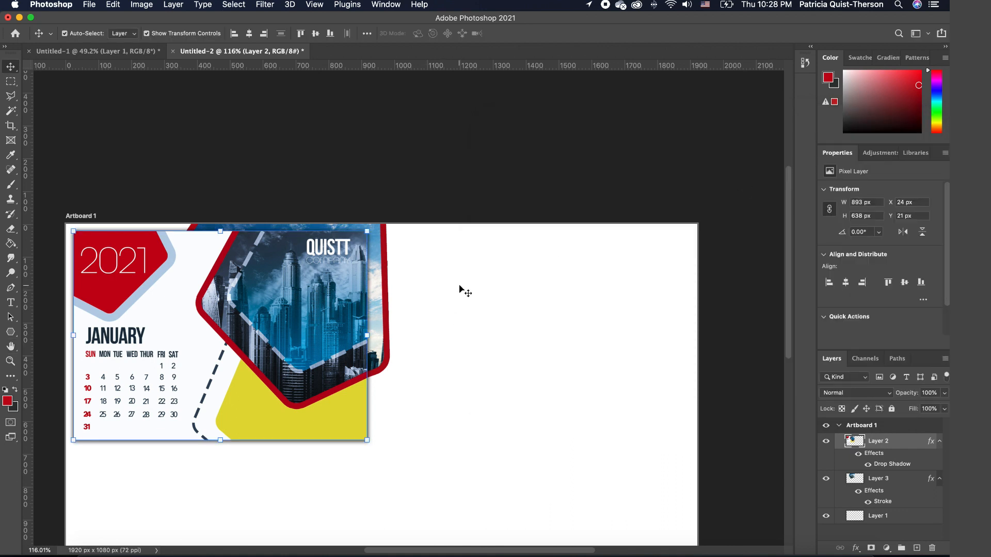
scroll(457, 302, down, 1)
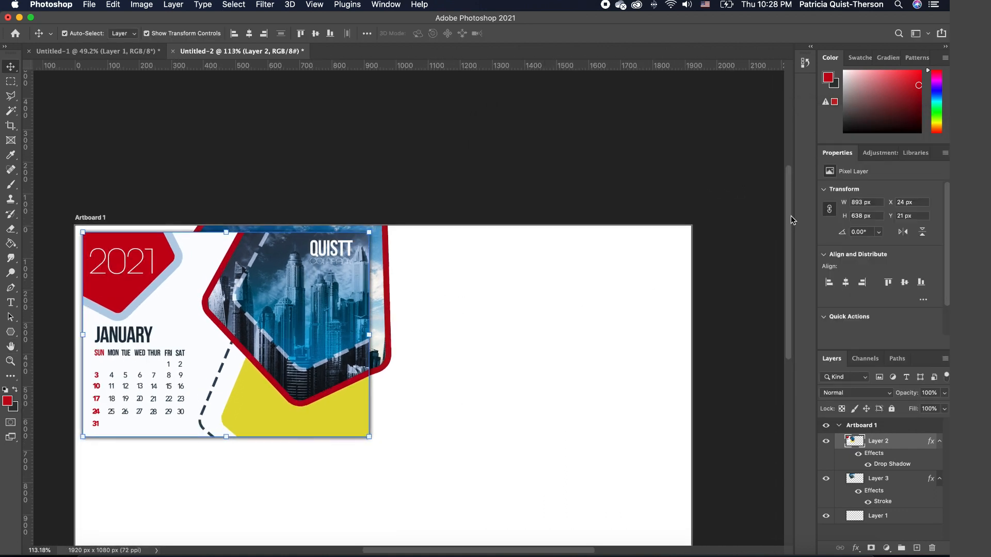
drag(790, 219, 790, 252)
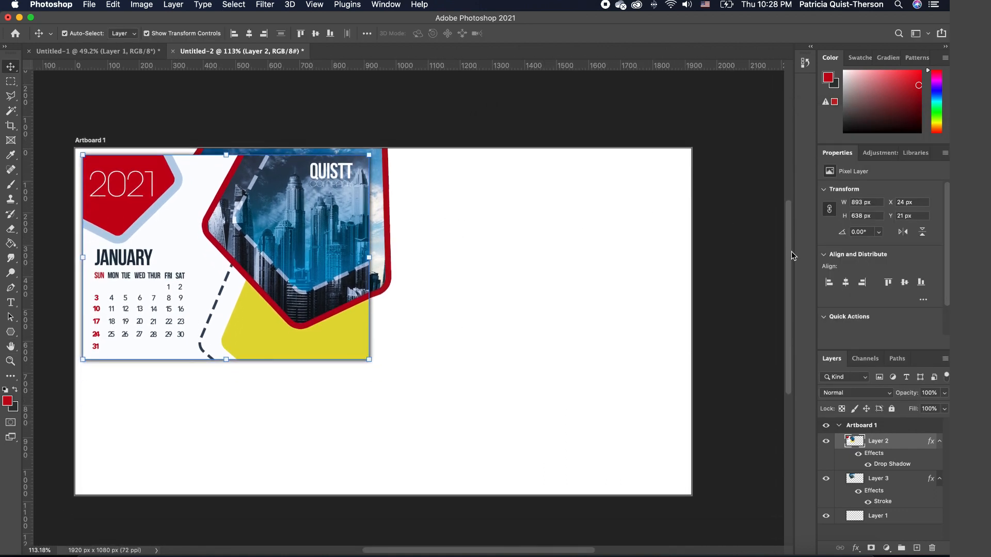
click(531, 316)
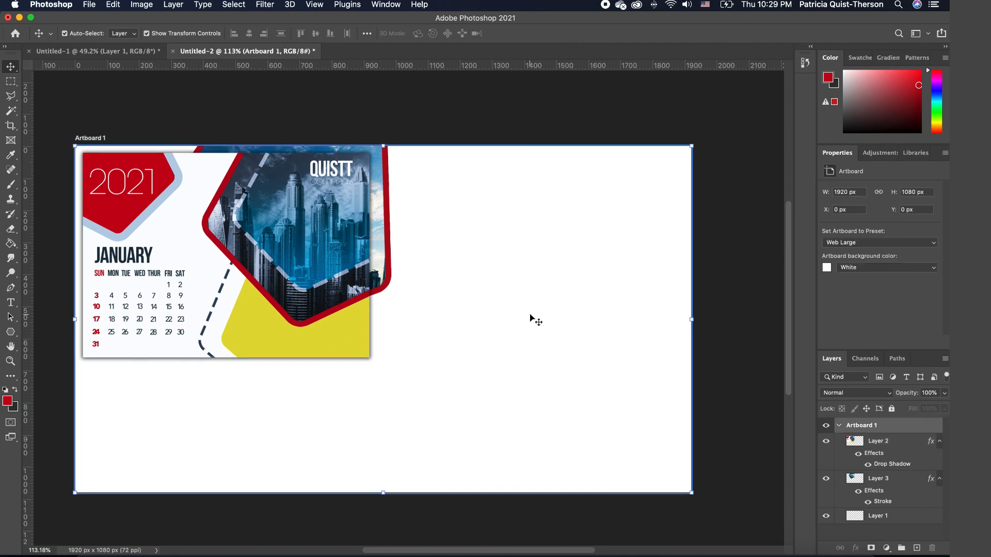
Copy the dashed outline polygon and the yellow polygon from Untitled-1 into the Untitled-2 artboard
click(121, 53)
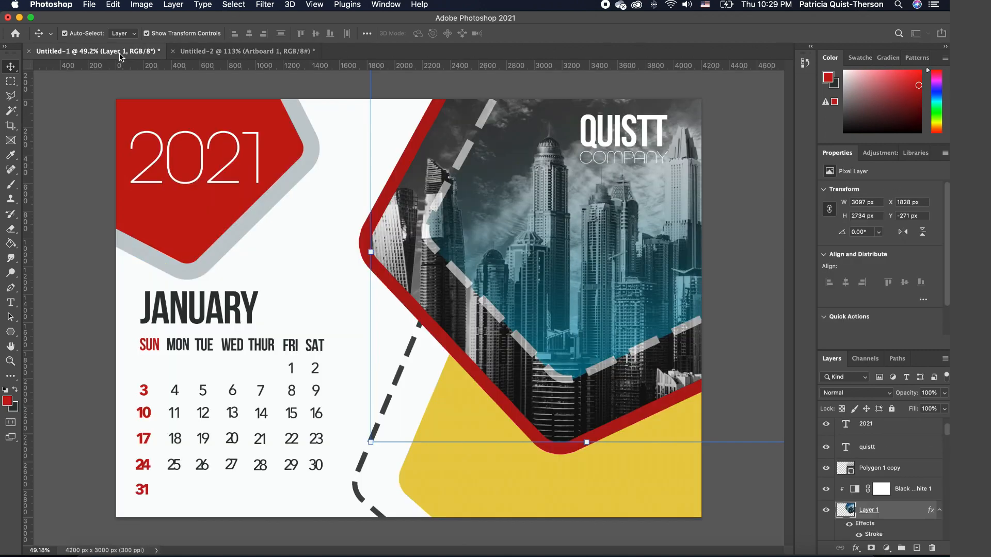
click(359, 488)
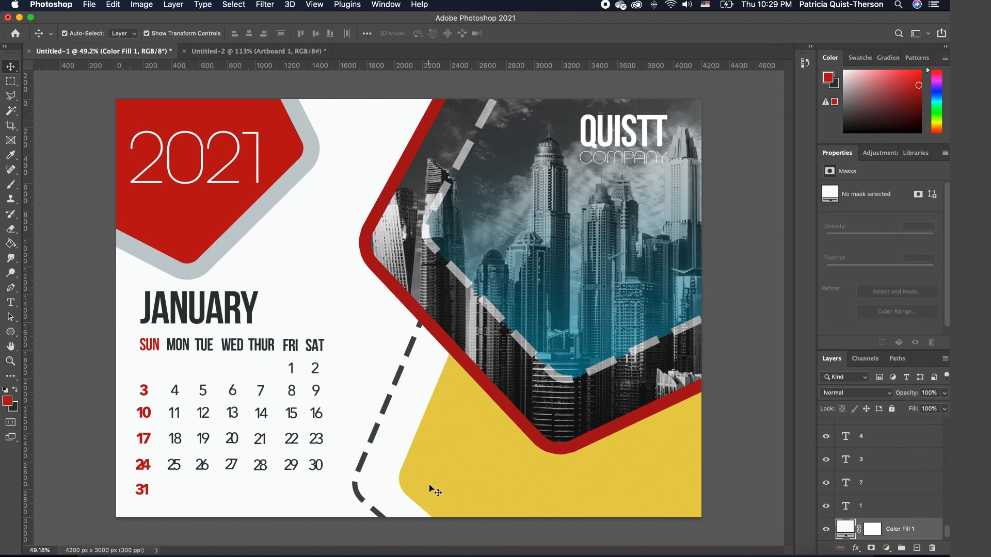
click(372, 441)
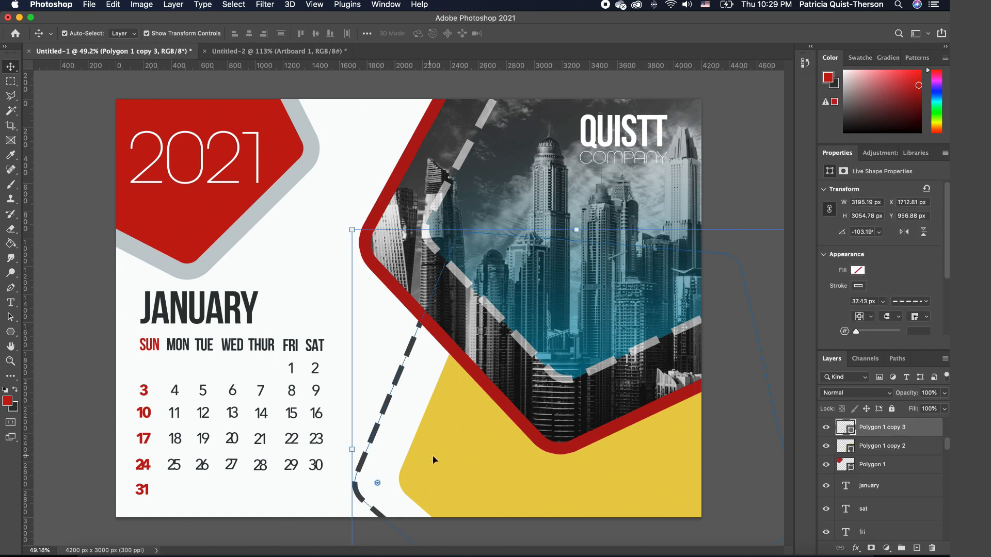
shift+click(477, 470)
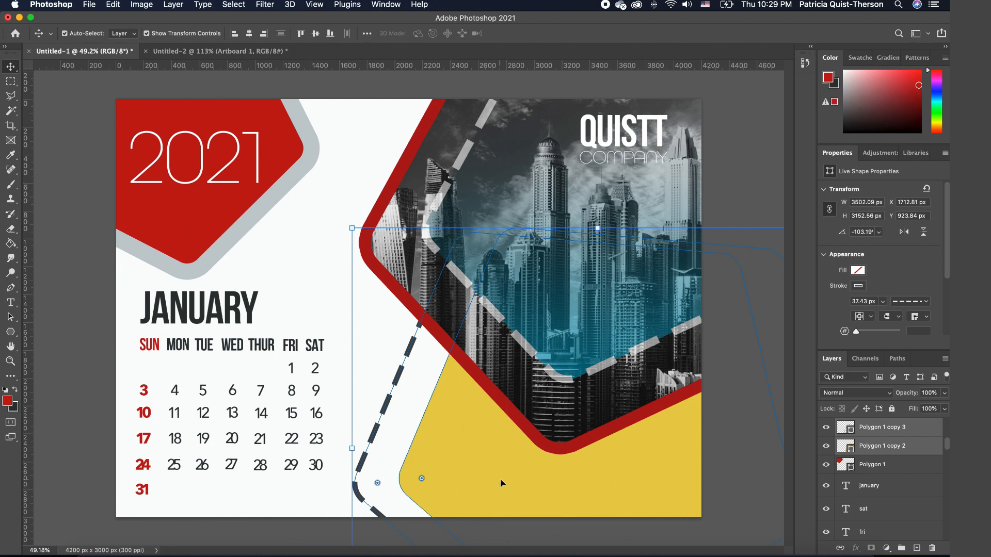
drag(499, 466, 240, 54)
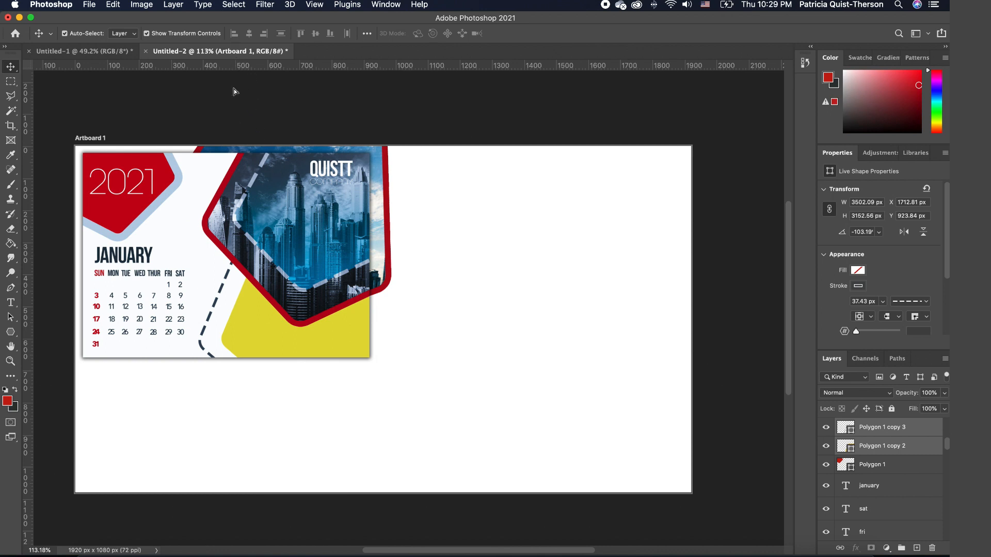
drag(298, 388, 298, 388)
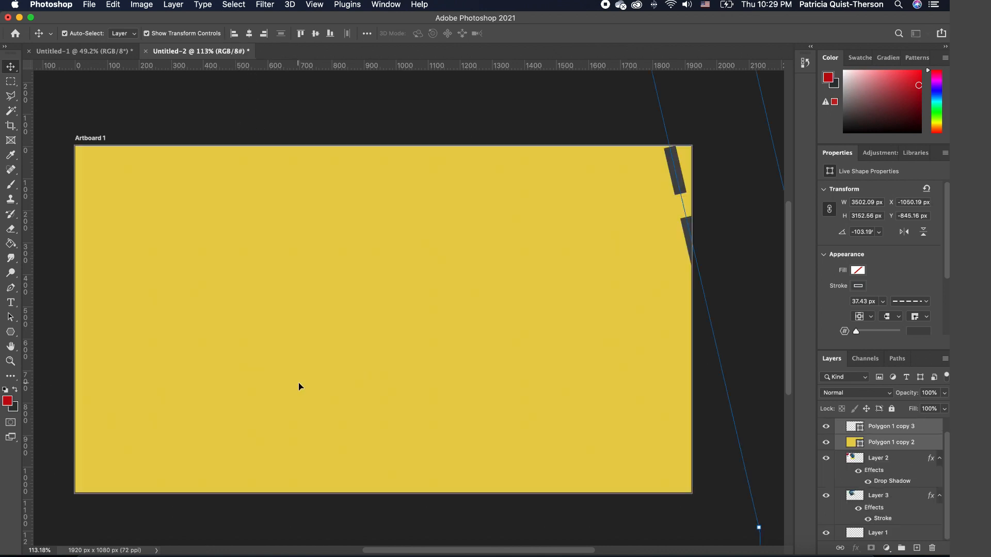
Scale both copied polygons to 33.32% and move the yellow one so it runs off the artboard's right edge
scroll(365, 408, down, 5)
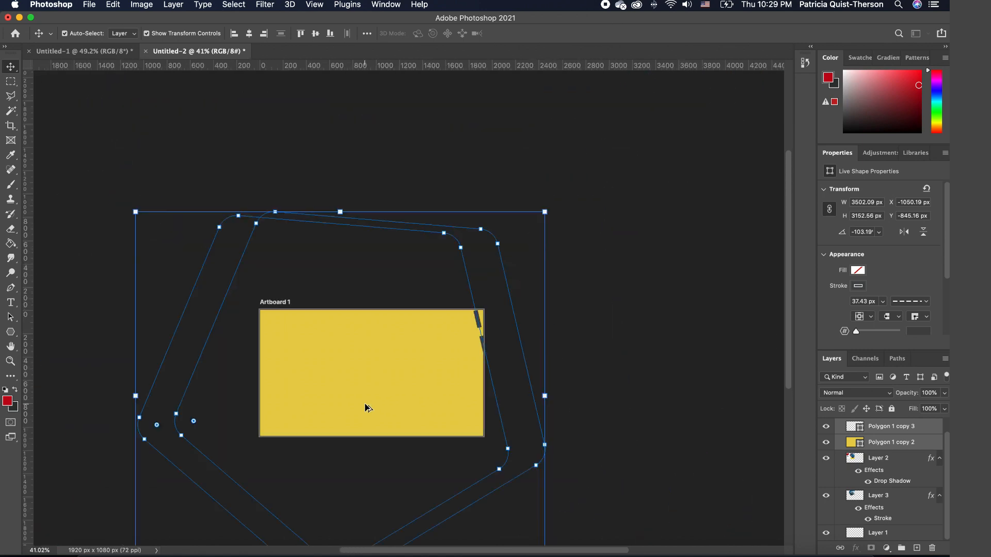
scroll(401, 410, down, 3)
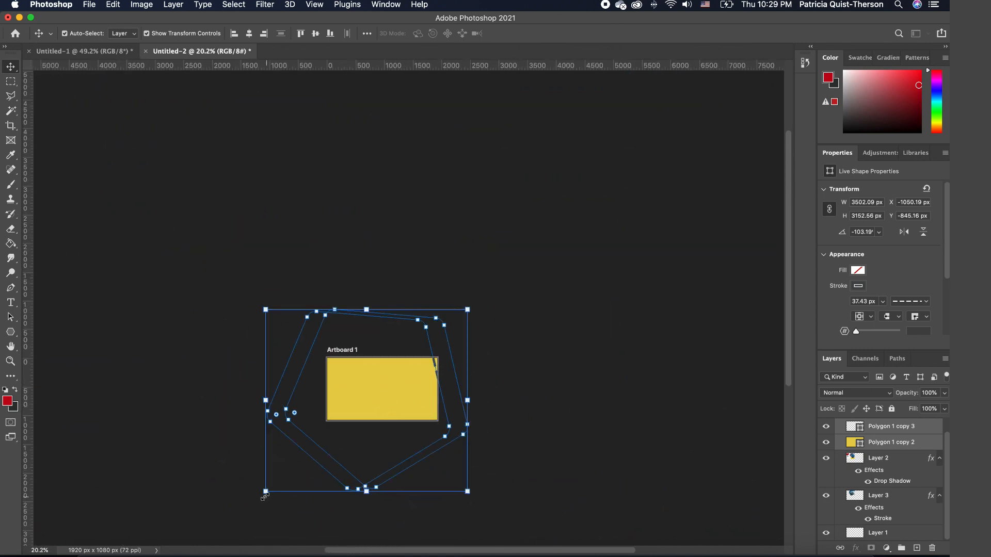
drag(261, 493, 385, 397)
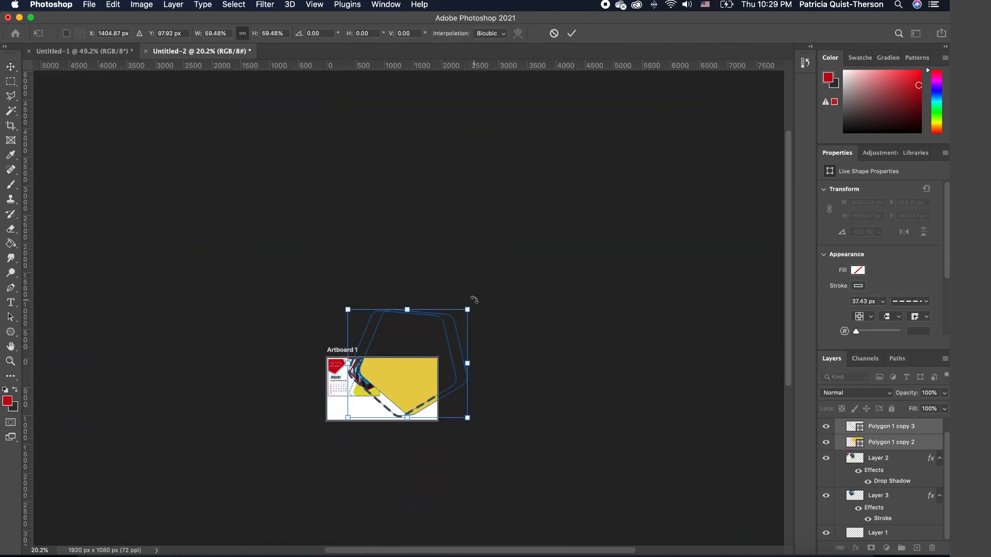
drag(467, 310, 424, 363)
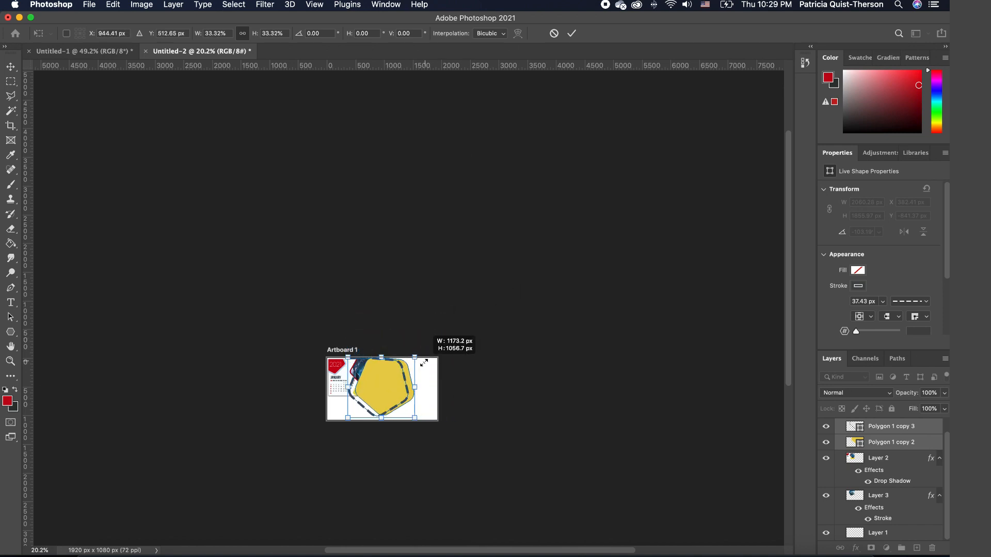
scroll(394, 397, up, 5)
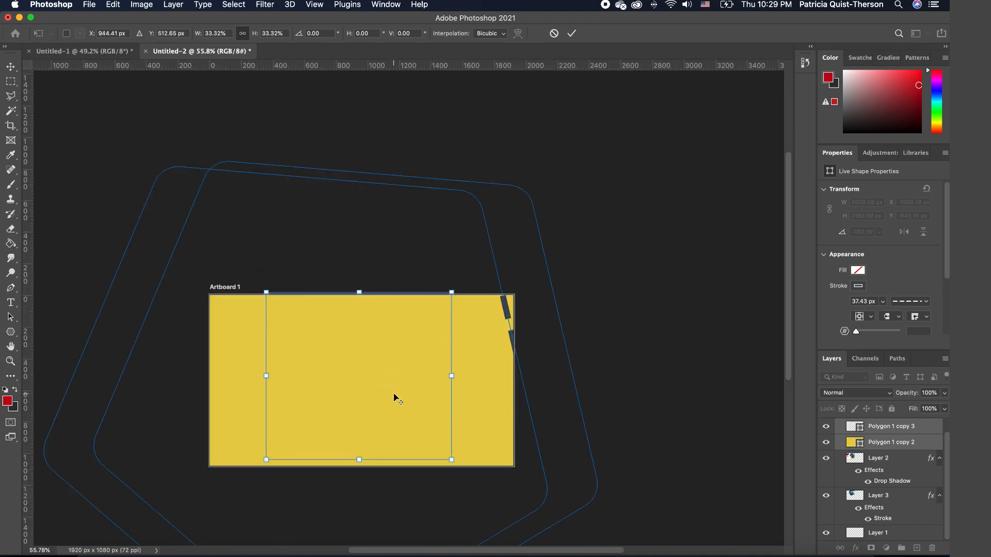
drag(403, 392, 399, 419)
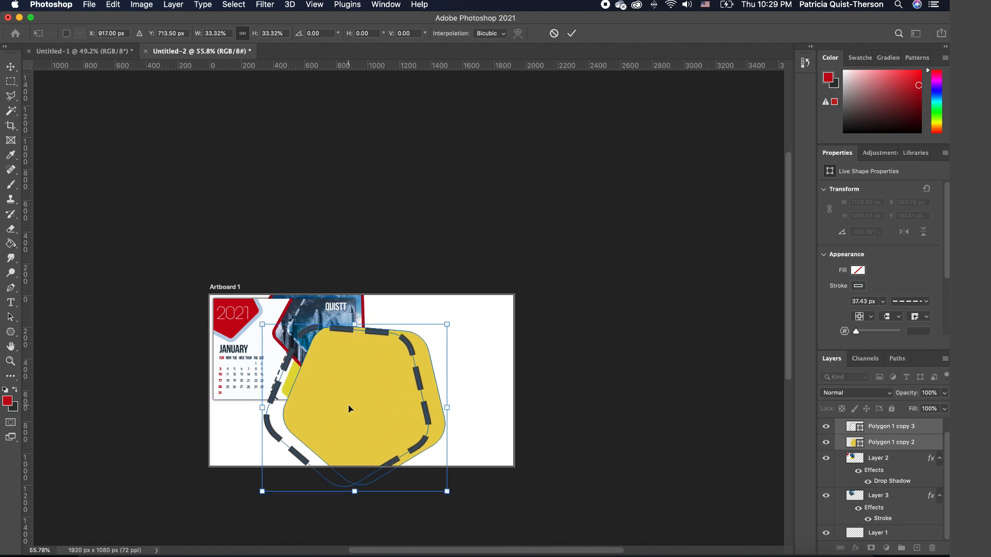
key(Return)
click(636, 412)
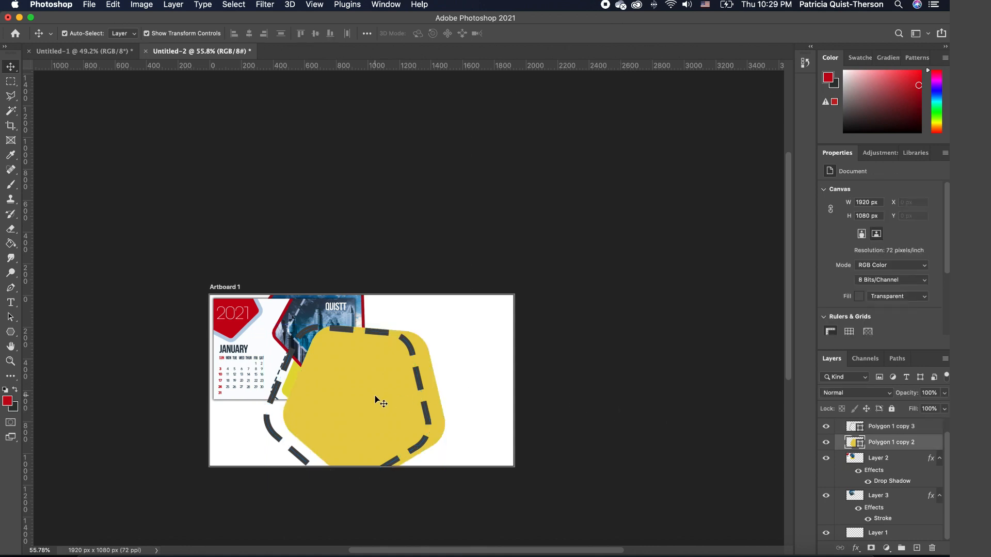
drag(338, 390, 484, 341)
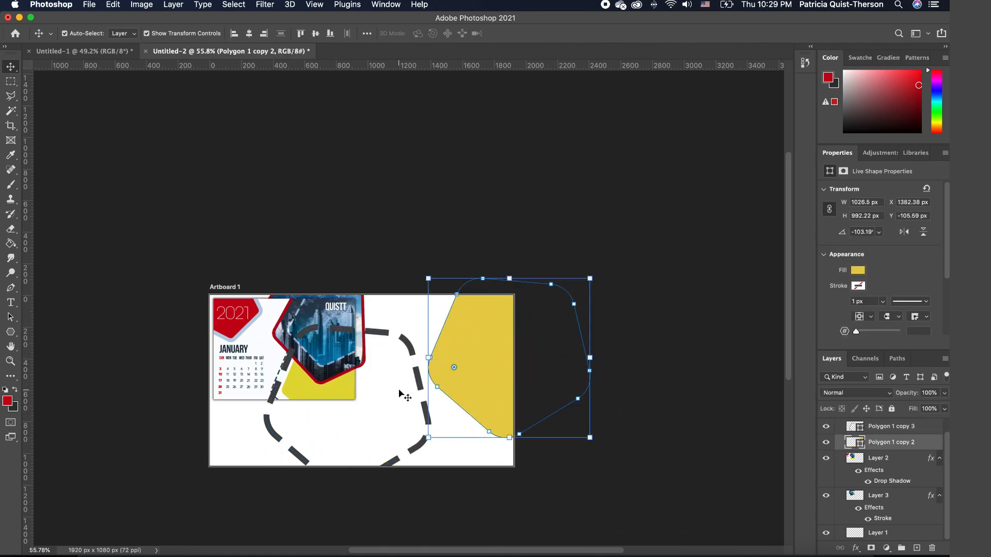
Enlarge the dashed polygon to about 1572 x 1511 px so it spans from the calendar to the artboard's right edge
scroll(349, 390, up, 5)
scroll(365, 401, up, 5)
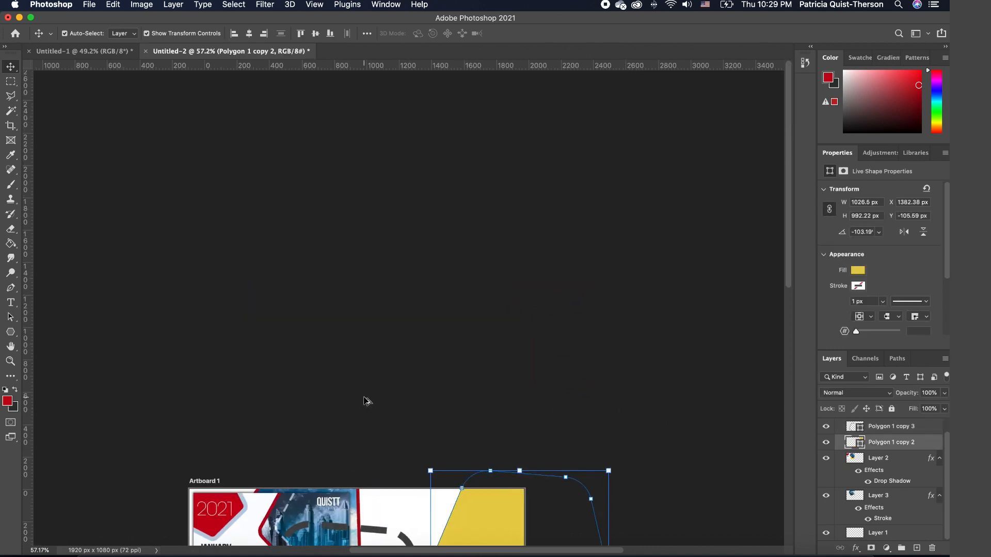
drag(789, 238, 771, 408)
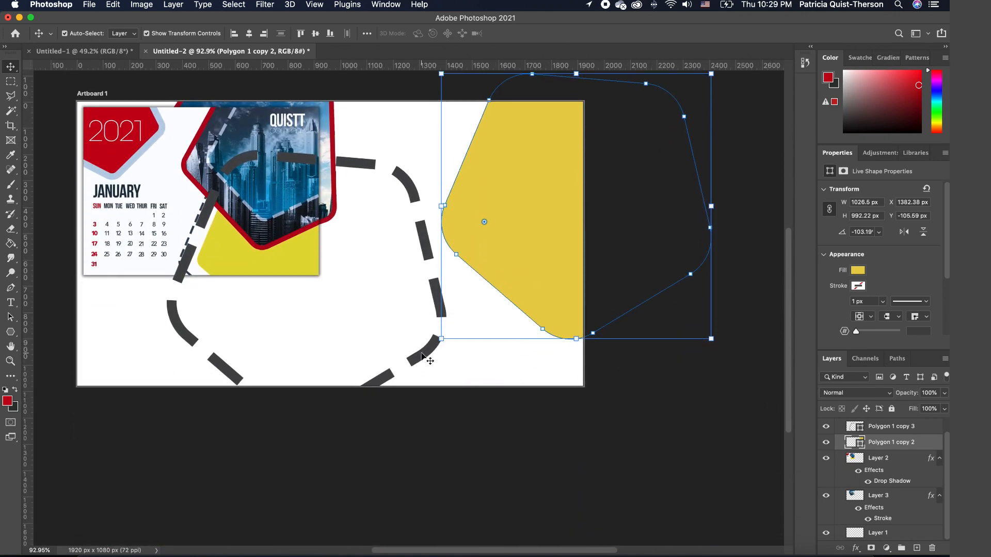
drag(420, 353, 407, 384)
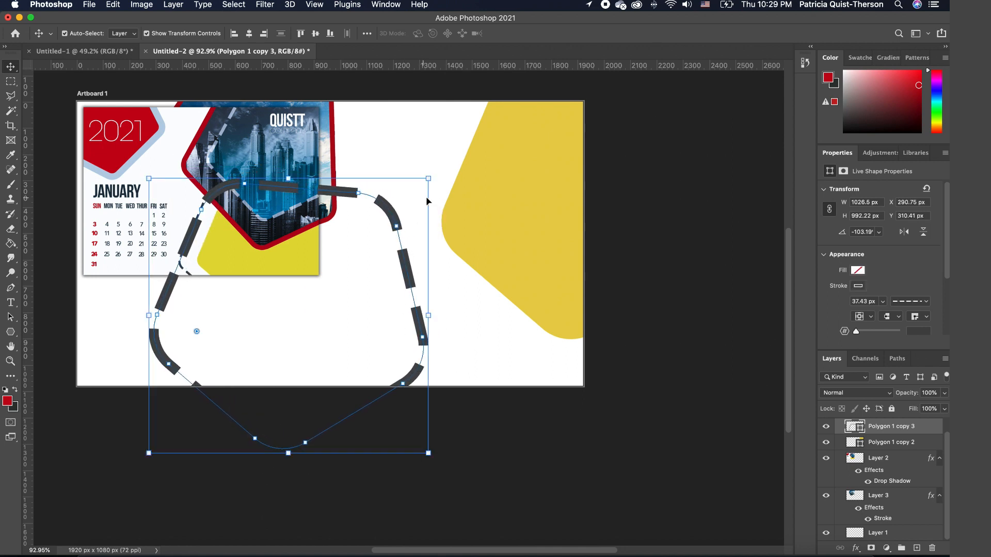
drag(434, 176, 632, 77)
drag(215, 363, 264, 353)
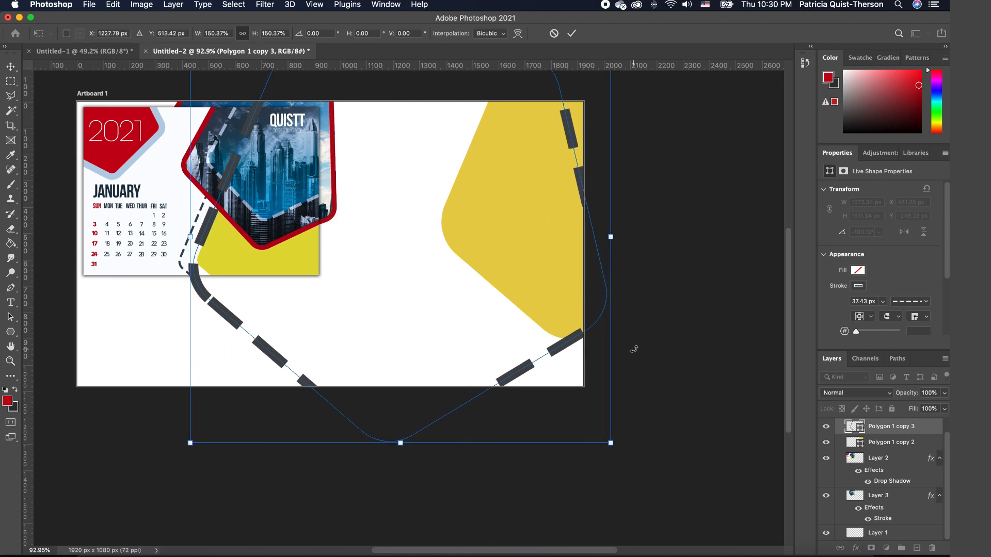
key(Return)
Reduce the dashed polygon's stroke width to 6.99 px
click(876, 301)
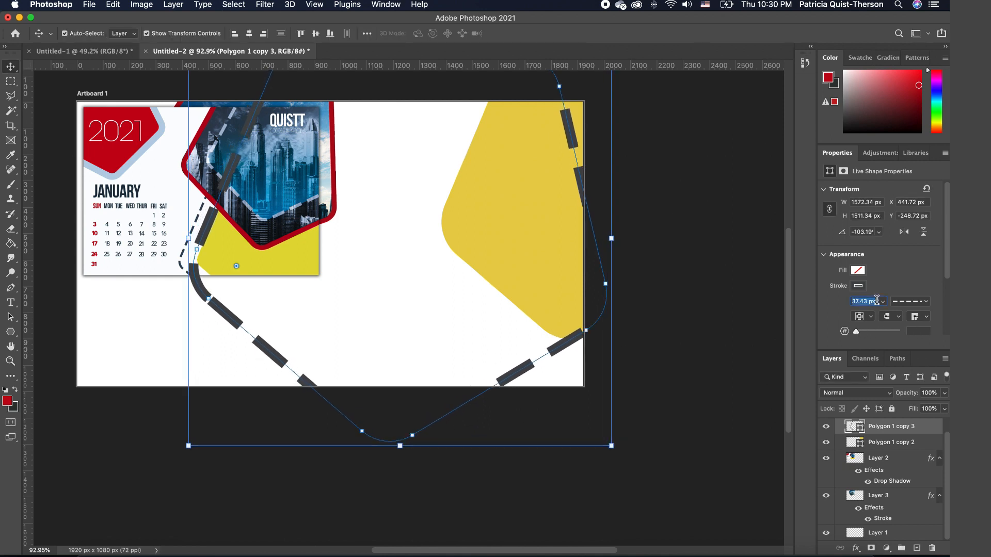
click(883, 302)
drag(883, 316, 858, 319)
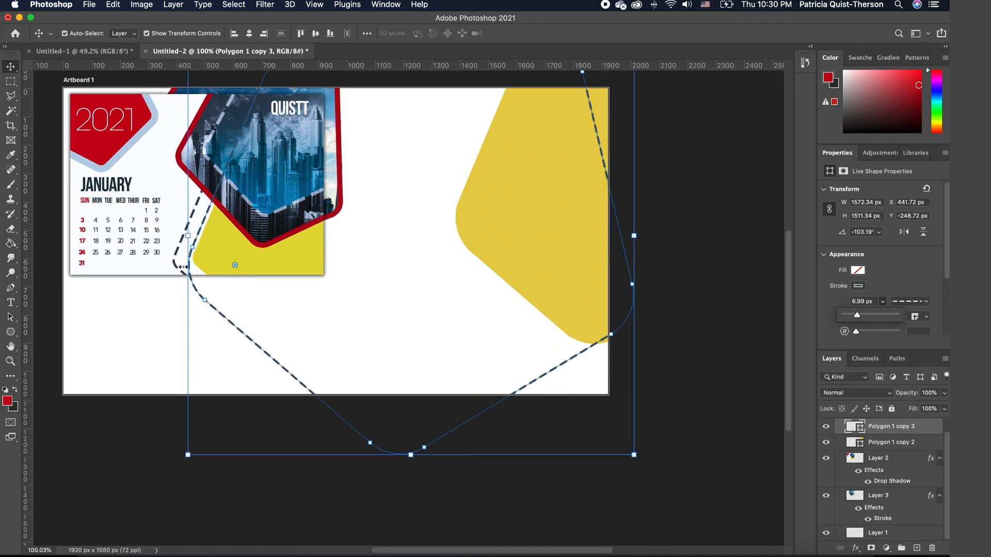
Align the dashed polygon with the end of the calendar's dashed line and place its layer below the city photo layer
scroll(252, 282, up, 5)
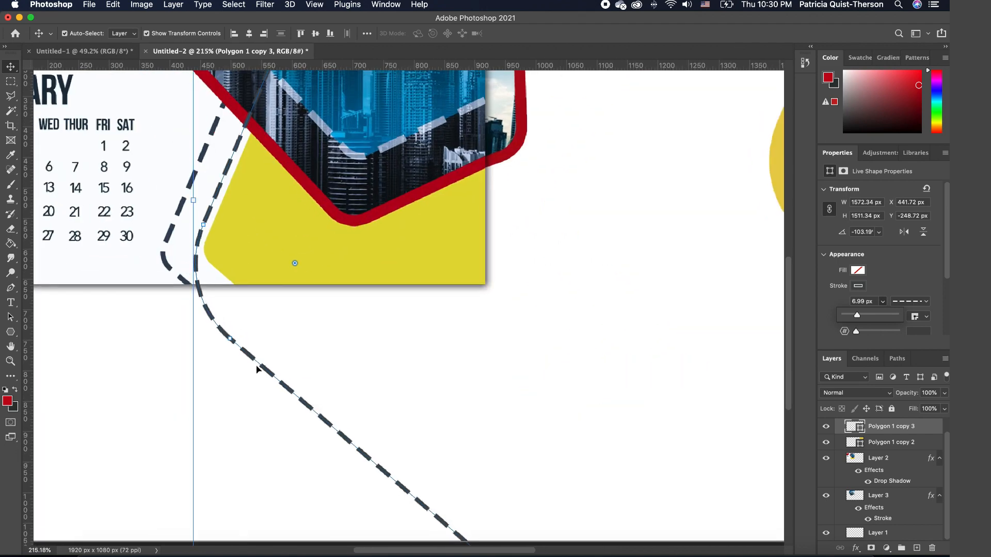
drag(270, 375, 221, 310)
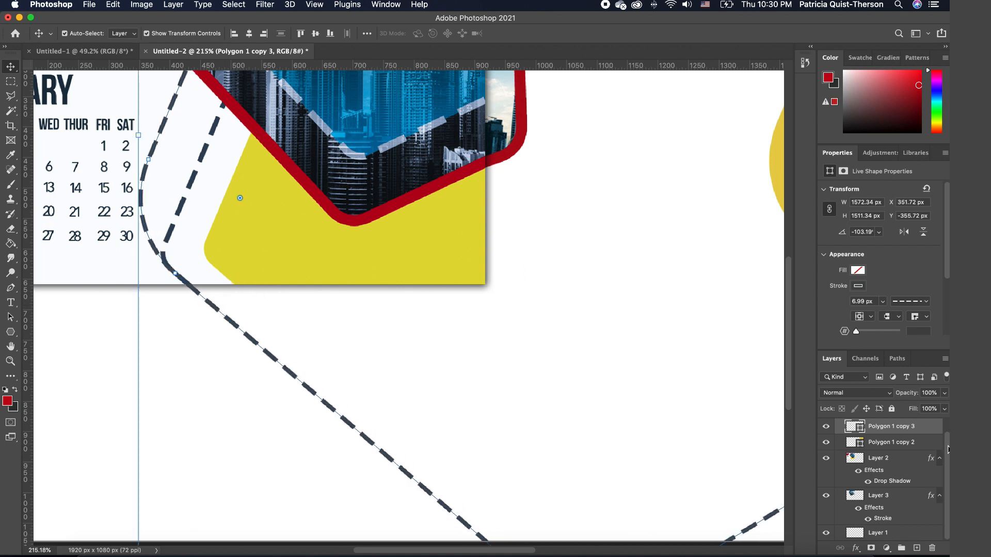
drag(926, 428, 918, 511)
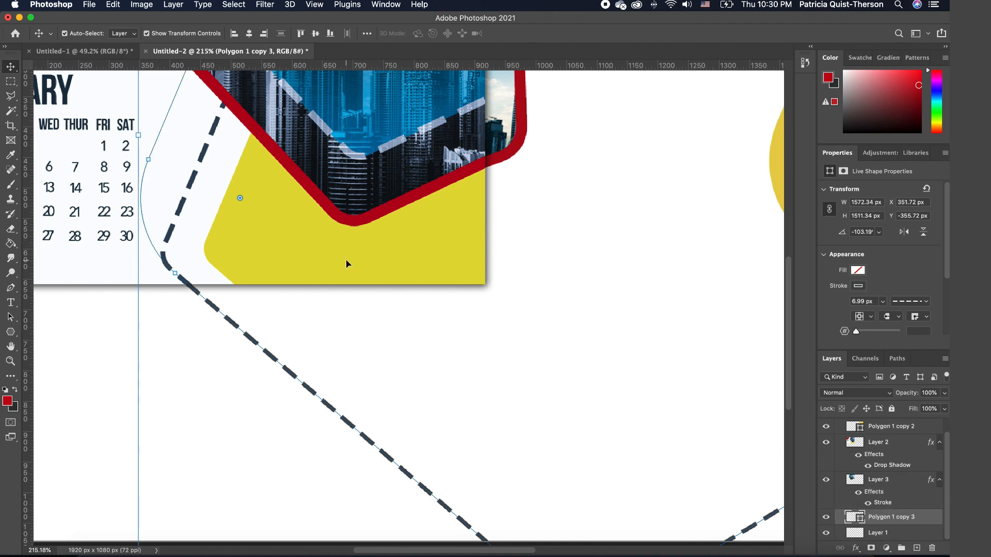
Scale the large dashed polygon up to 123.86% so it extends past the artboard
scroll(349, 264, down, 2)
scroll(349, 265, down, 5)
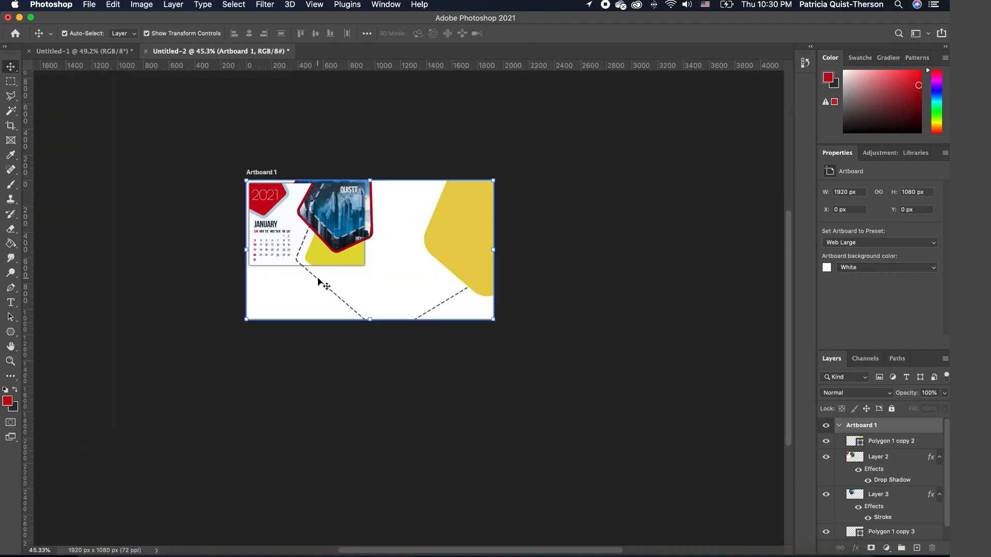
click(481, 256)
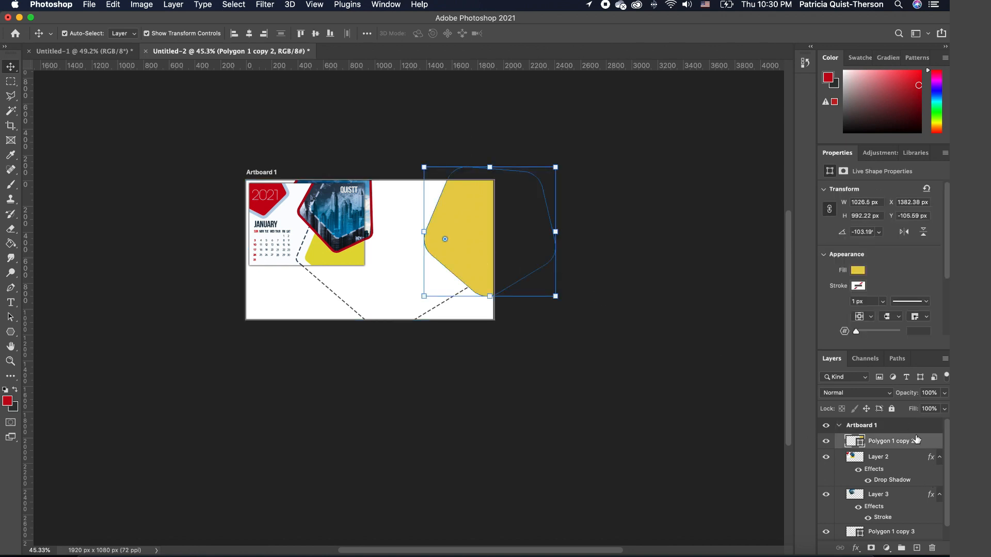
click(888, 531)
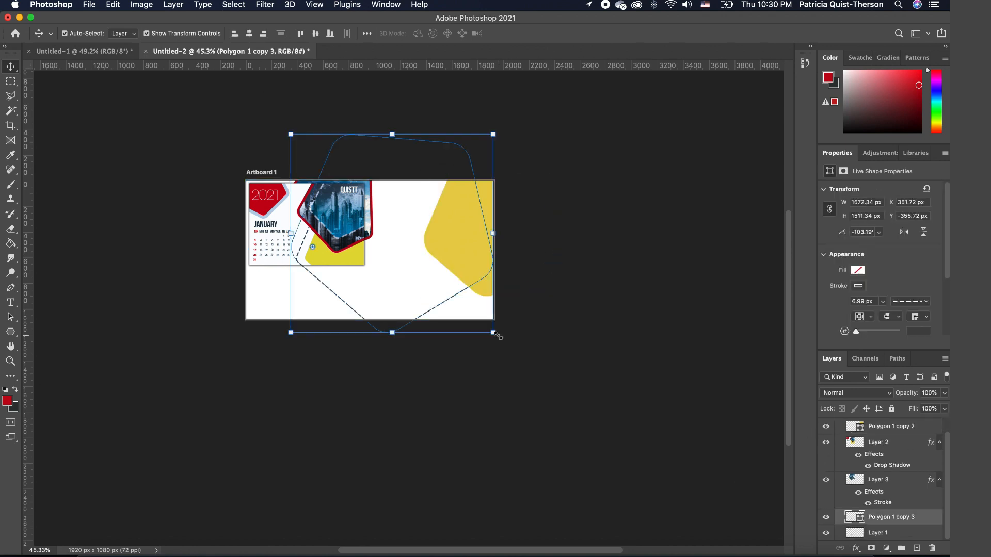
drag(494, 333, 560, 360)
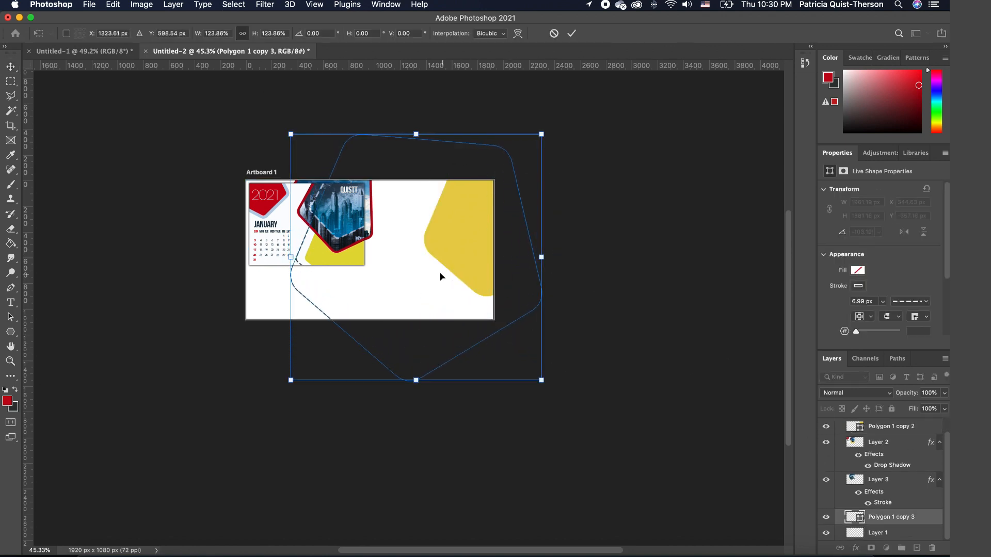
Move the enlarged dashed polygon so its outline continues from the calendar's dashed line down across the artboard, and apply the transform
scroll(377, 276, down, 3)
scroll(374, 275, up, 5)
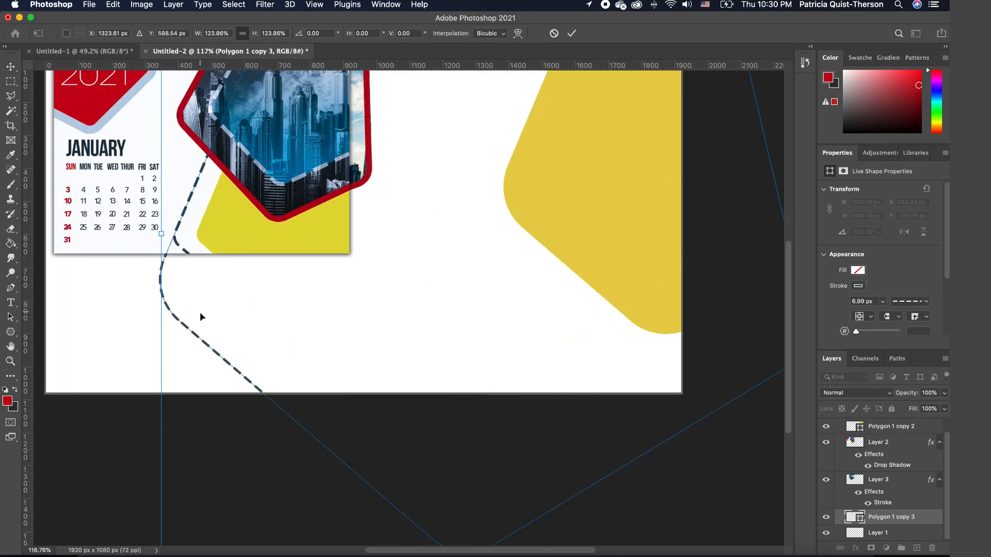
drag(198, 339, 222, 281)
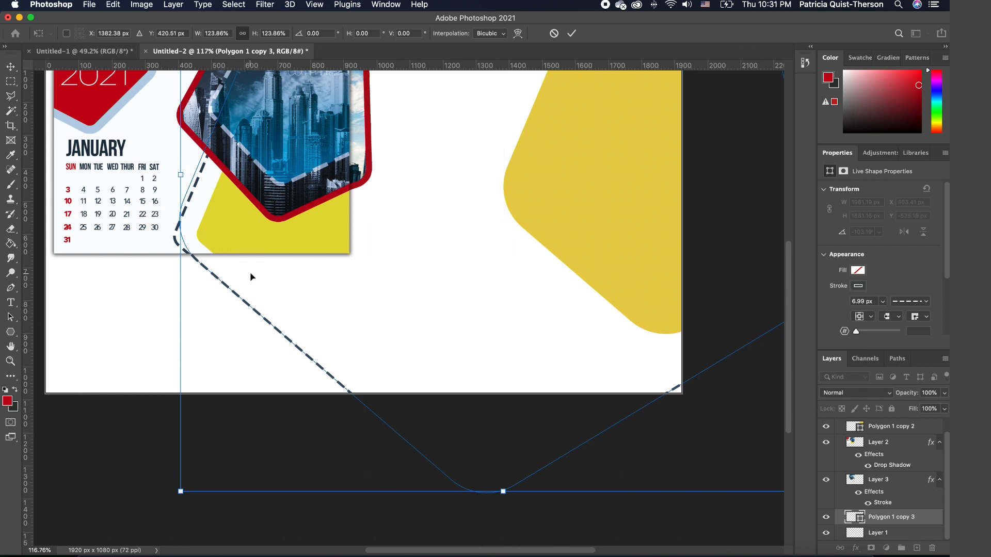
key(Down)
key(Down)
key(Down)
key(Down)
key(Down)
key(Down)
key(Down)
key(Down)
key(Down)
key(Down)
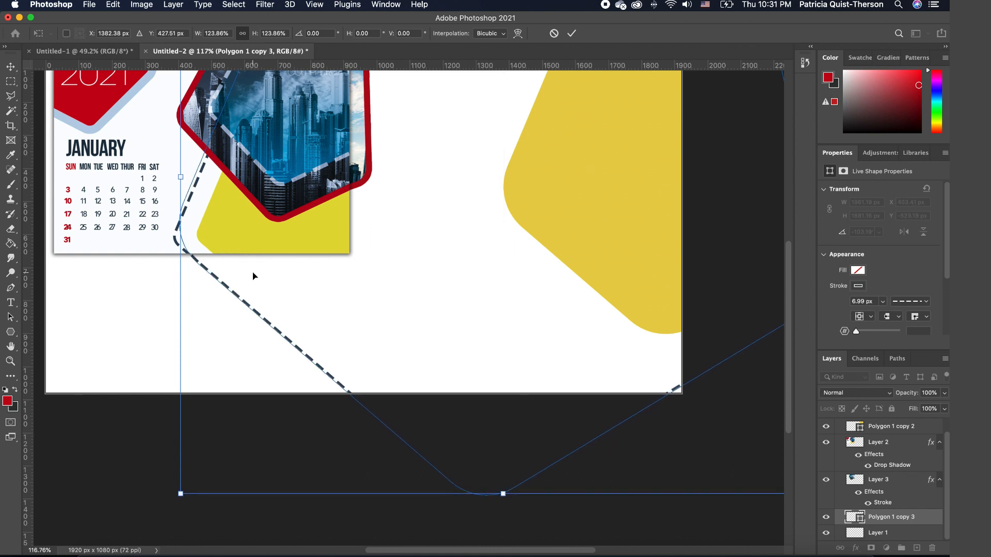
scroll(313, 285, down, 3)
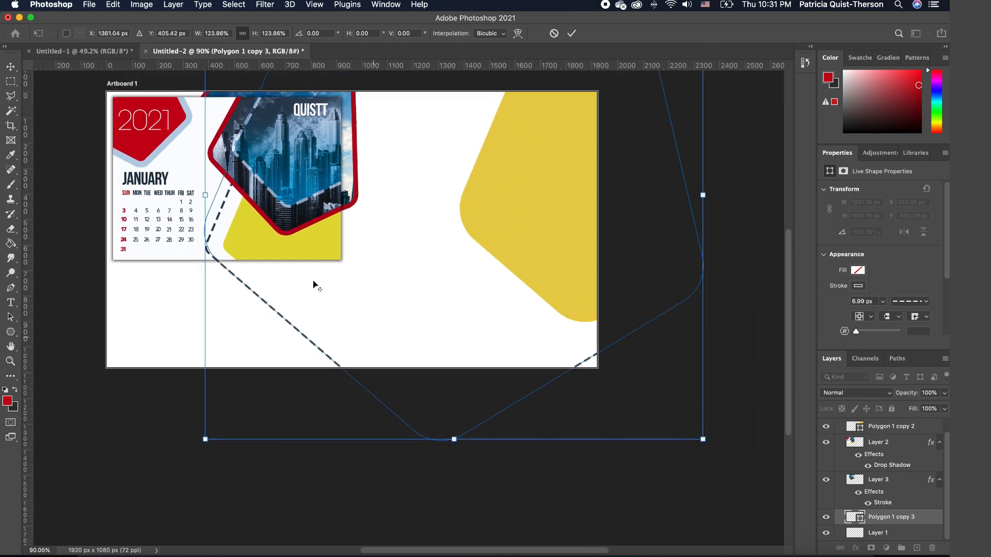
scroll(316, 283, down, 5)
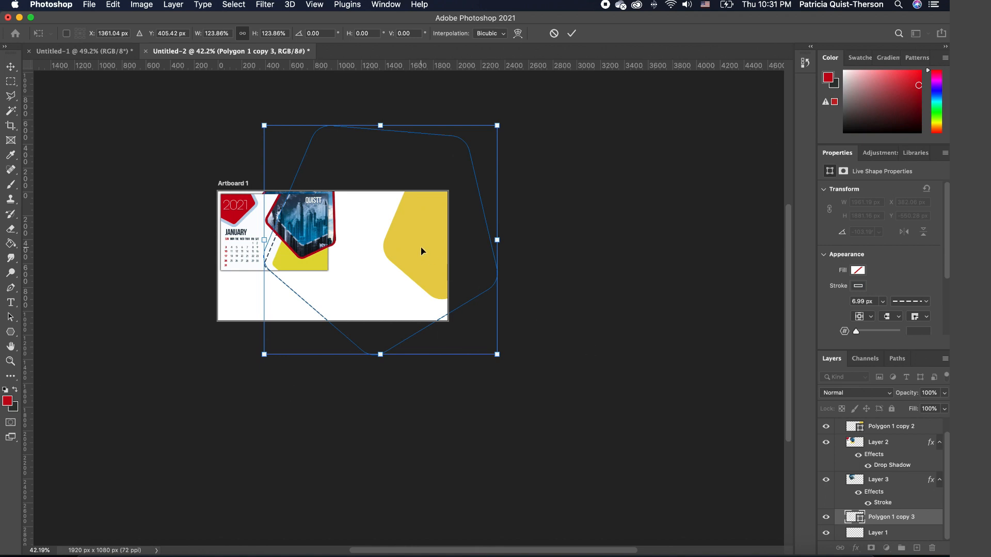
key(Return)
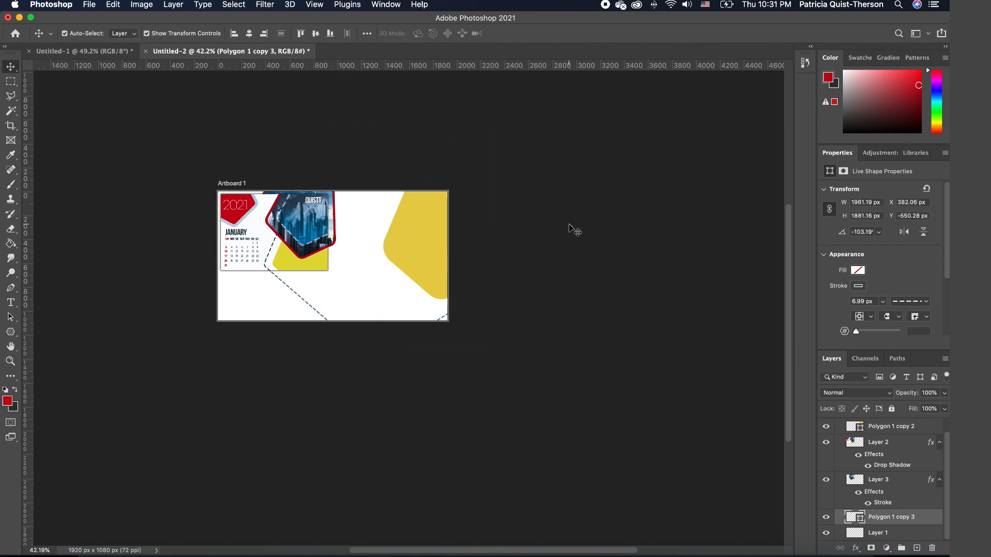
Scale the yellow polygon to 178.19%, move it over the calendar's yellow area, and place its layer directly below the city photo layer
click(406, 233)
drag(413, 226, 330, 267)
drag(414, 204, 370, 258)
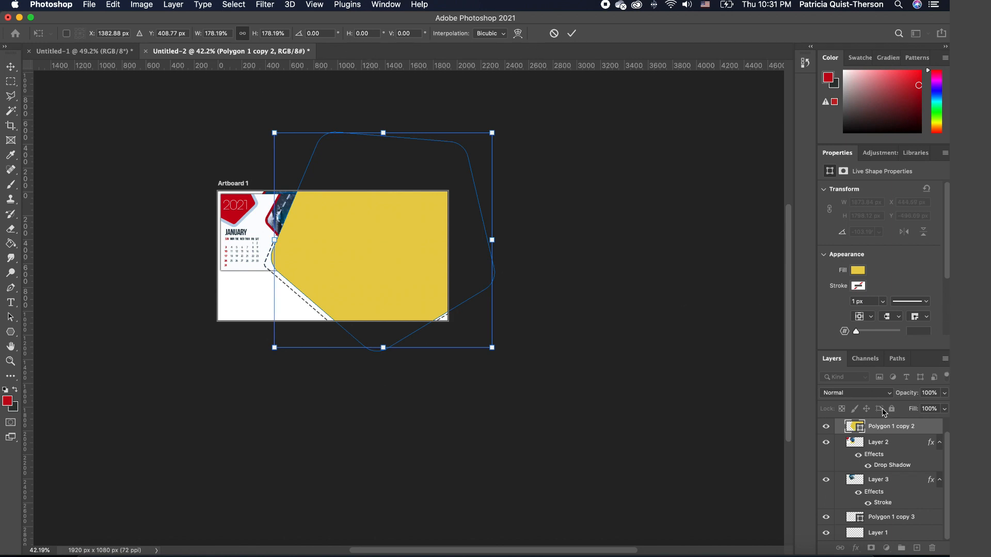
drag(899, 427, 897, 509)
click(568, 301)
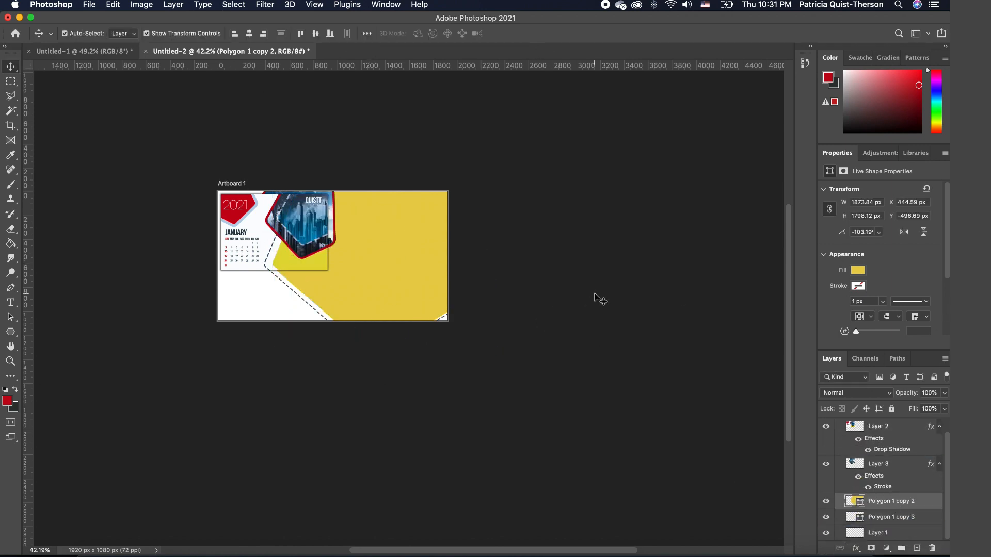
Scale the yellow polygon to 113.20% and align its rounded corner with the calendar's yellow shape
scroll(398, 264, up, 1)
click(400, 262)
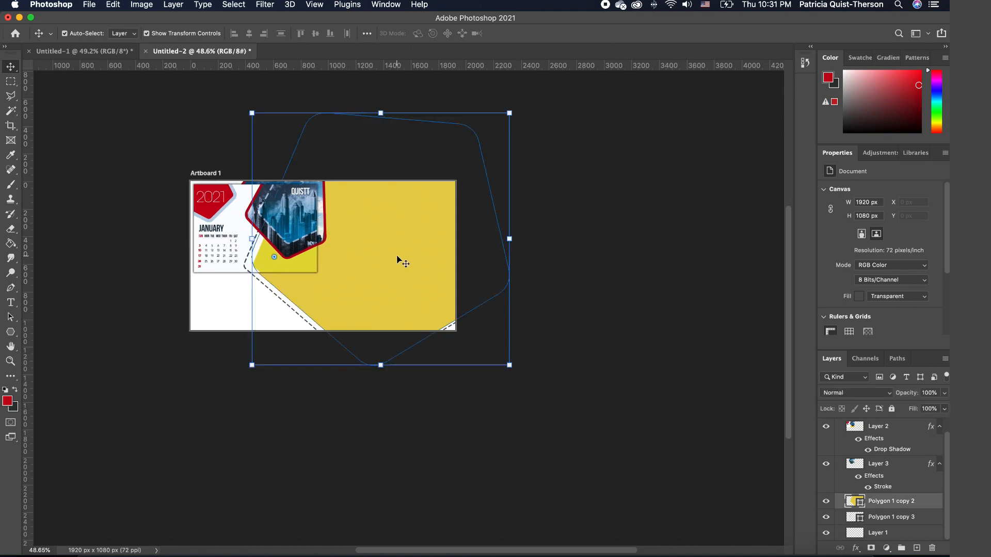
click(511, 372)
drag(509, 365, 543, 398)
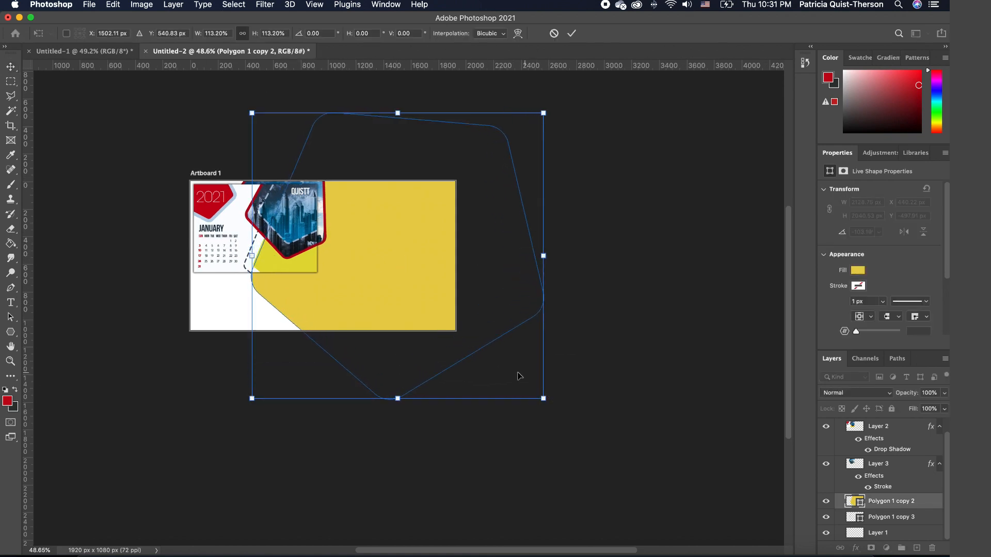
scroll(361, 265, up, 4)
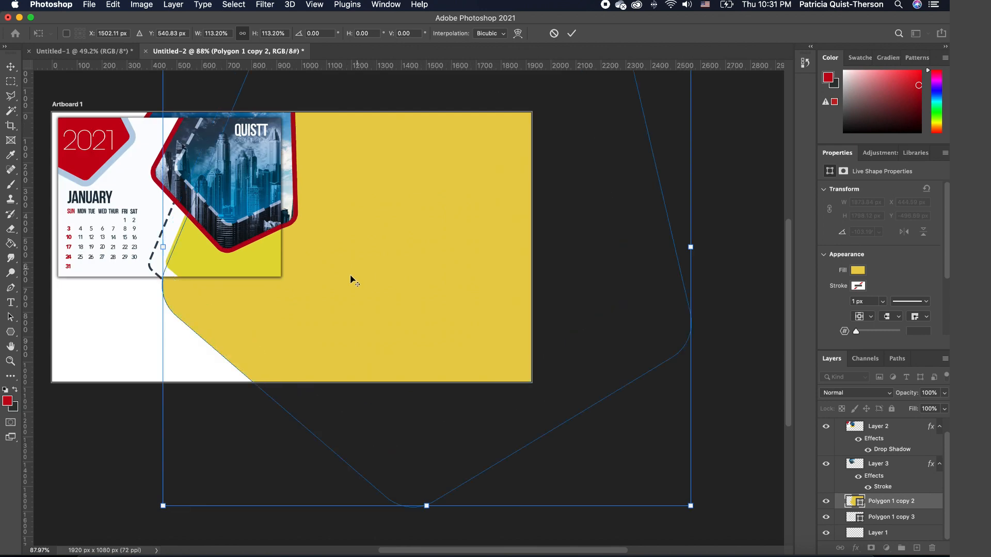
drag(372, 290, 366, 257)
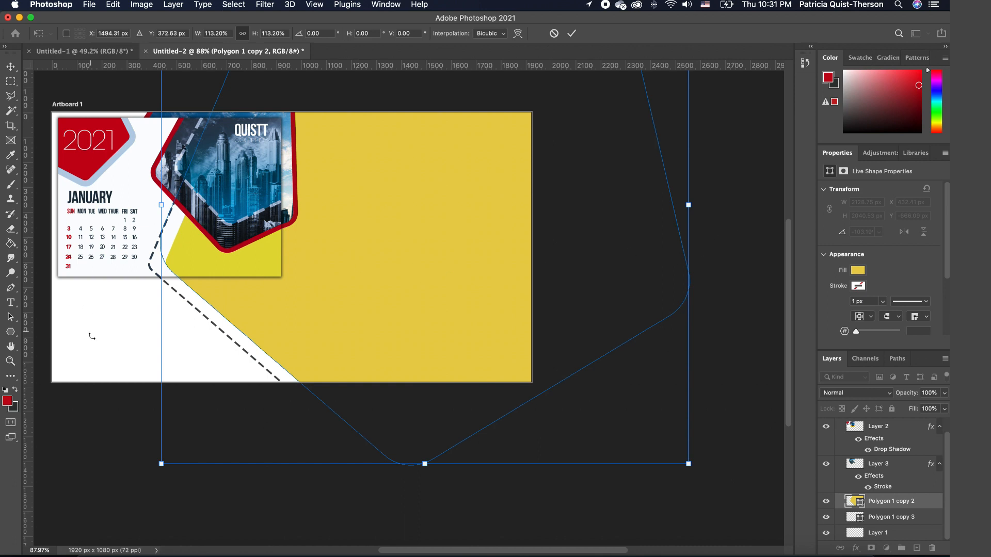
key(Return)
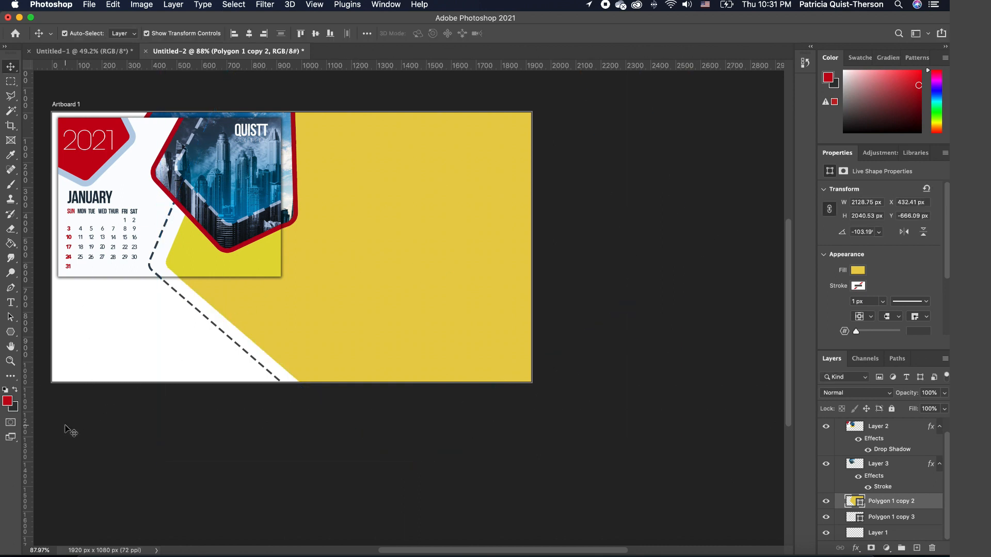
click(66, 432)
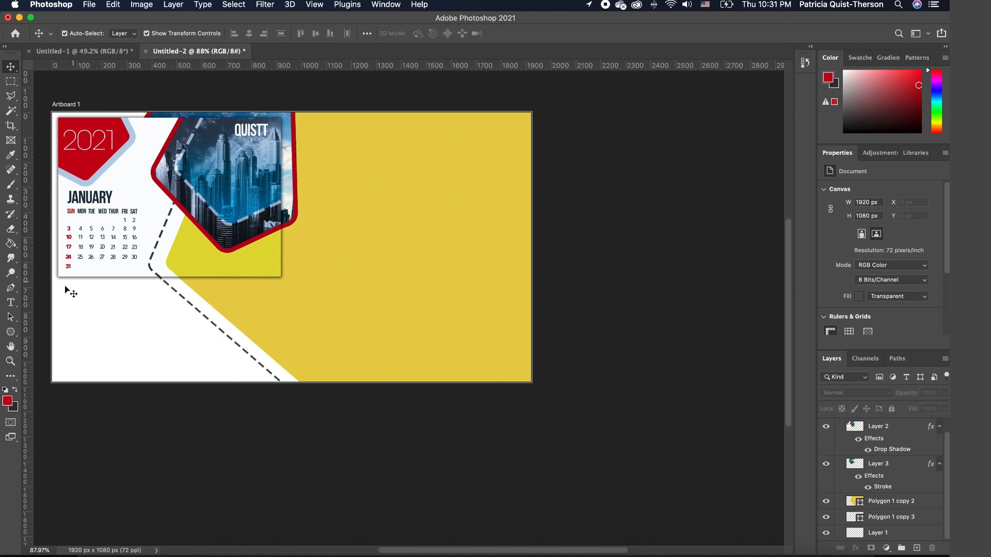
Set the Type tool's font to Bebas Neue Bold
click(10, 361)
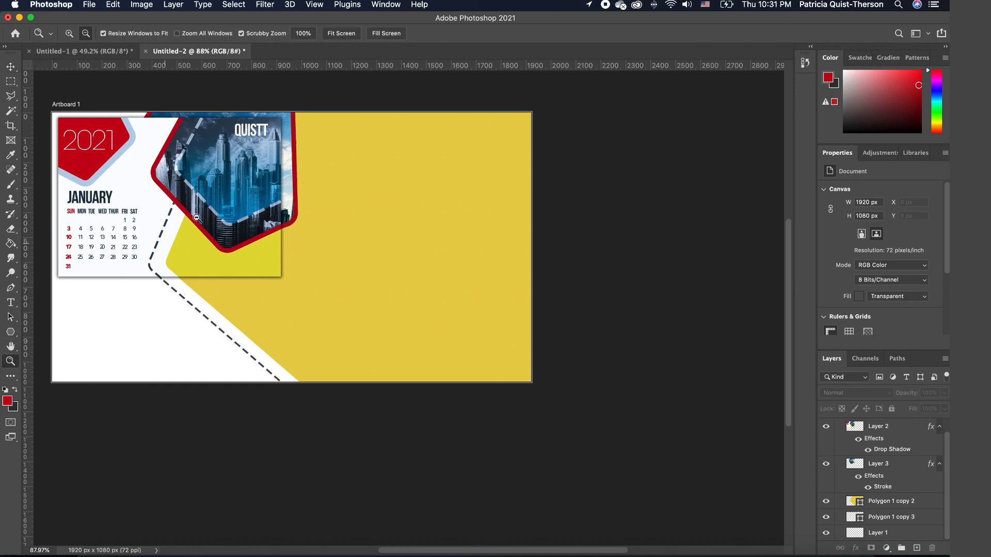
click(333, 34)
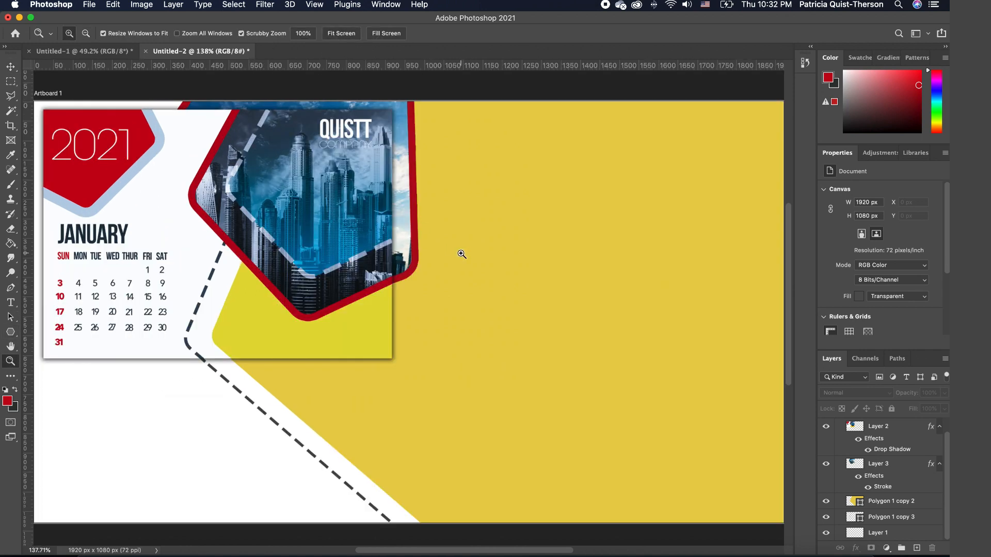
scroll(461, 253, down, 1)
scroll(461, 254, down, 1)
key(v)
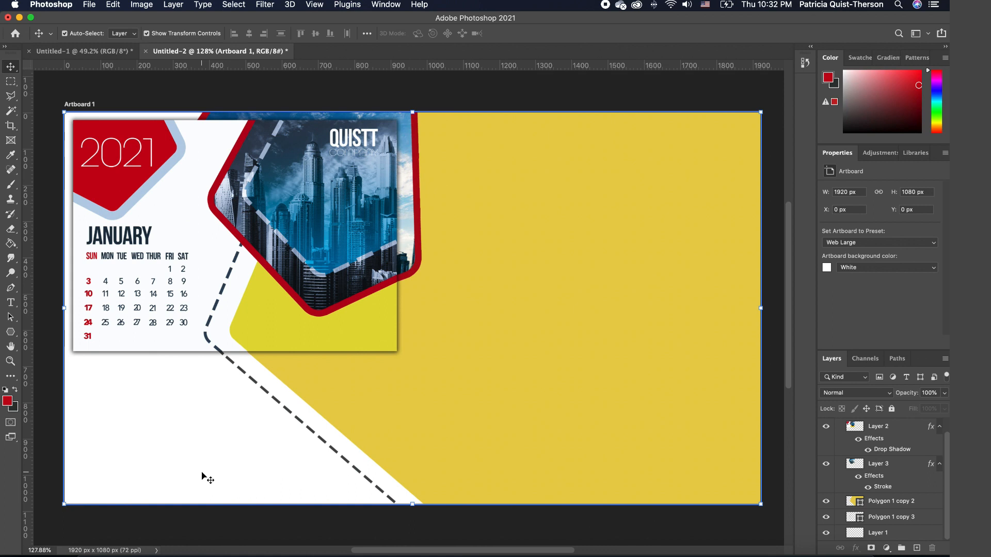
click(12, 305)
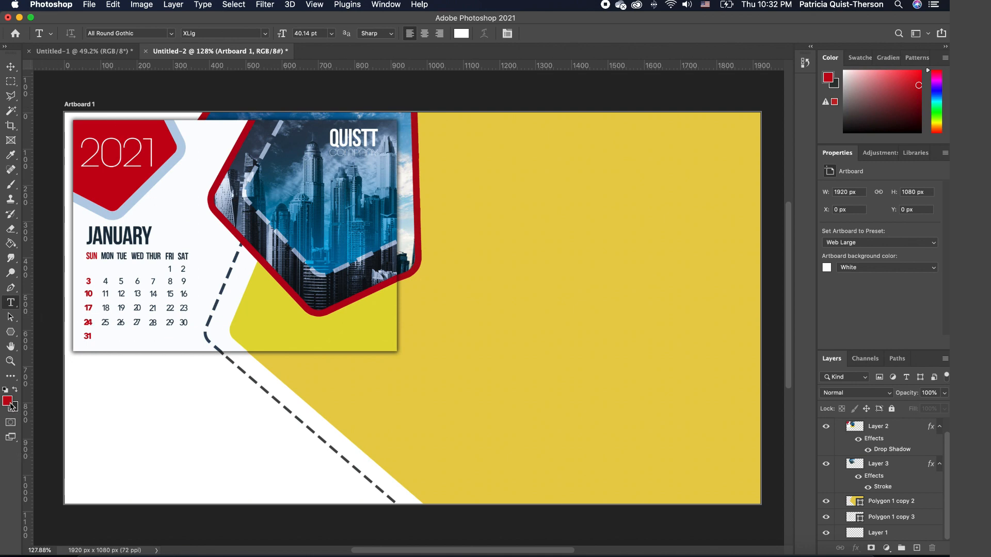
click(172, 34)
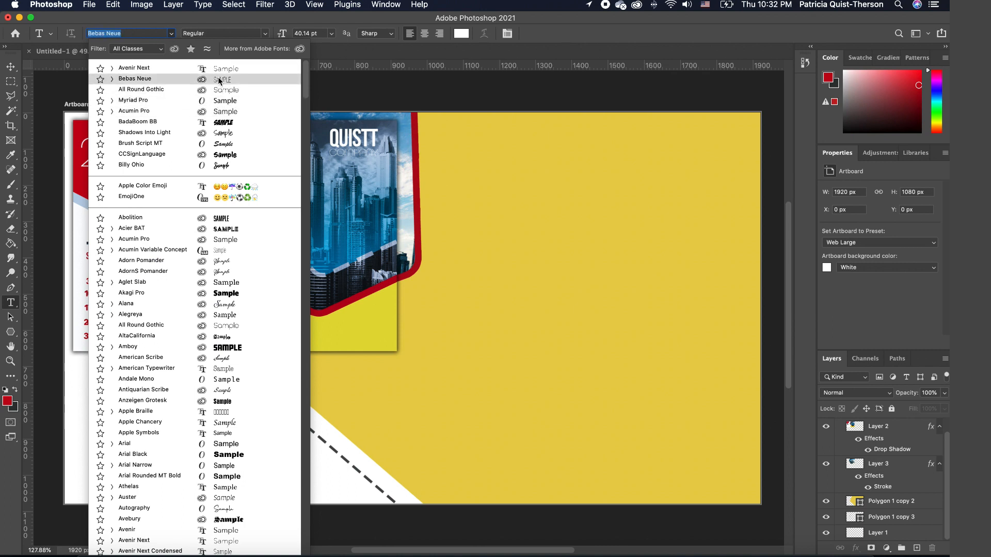
click(220, 80)
click(264, 32)
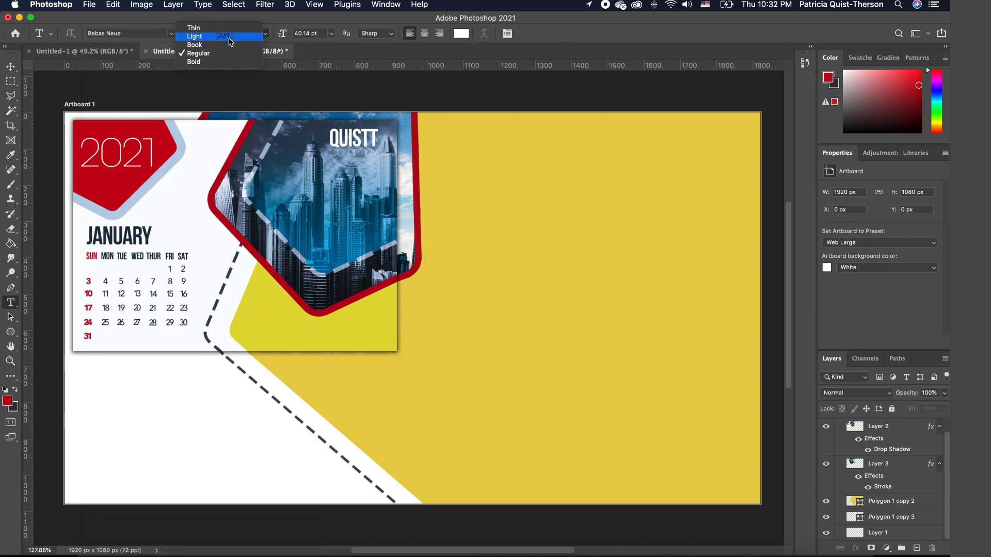
click(191, 62)
Add the text "2021 CALENDAR DESIGN" on the white area below the calendar and colour it red
click(126, 451)
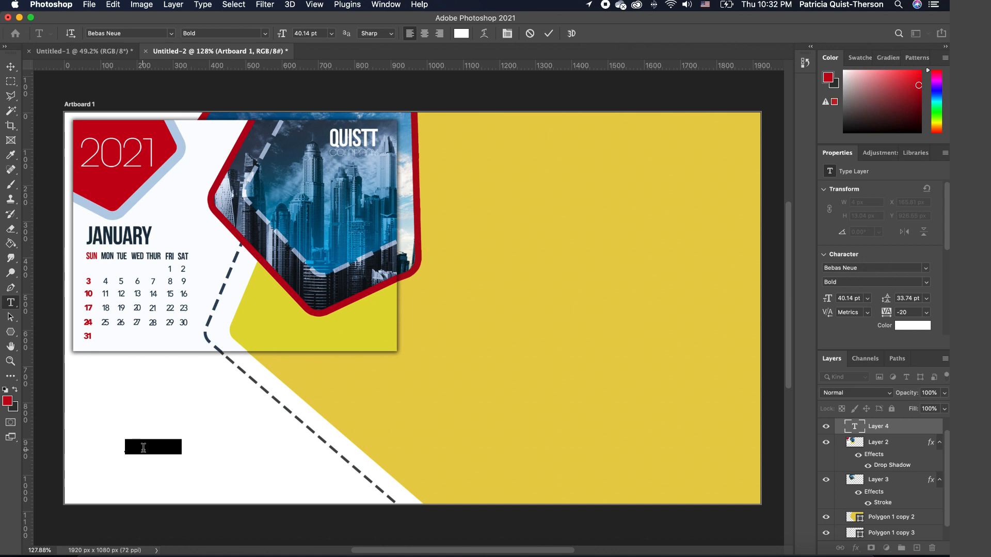
text(CALENign)
drag(222, 446, 90, 453)
click(14, 390)
click(15, 390)
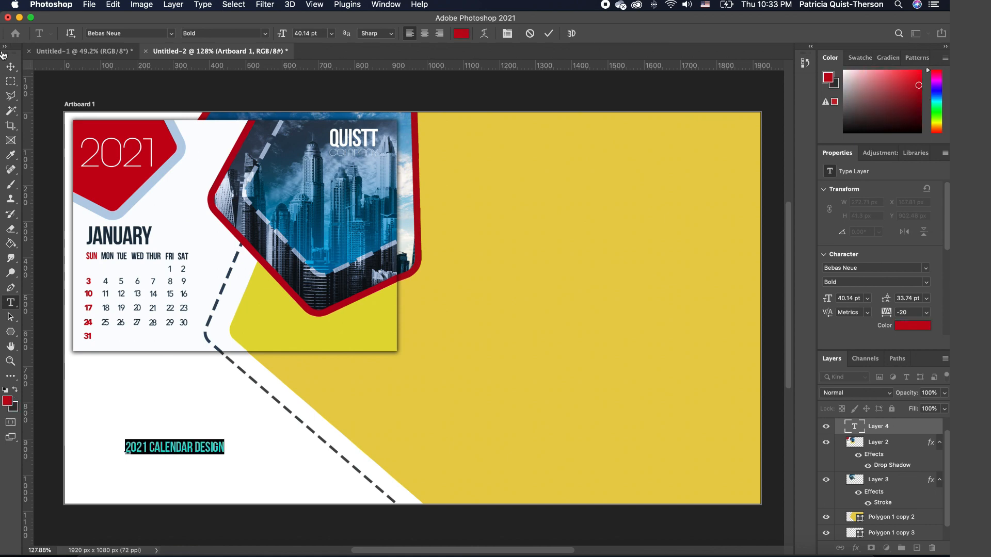
Enlarge the title to about 266.5 pt and position it across the lower part of the artboard
click(10, 67)
drag(223, 440, 736, 381)
drag(421, 396, 380, 448)
drag(680, 415, 748, 392)
key(Return)
Reduce the words "CALENDAR DESIGN" in the title to 150 pt
click(10, 302)
drag(246, 475, 781, 460)
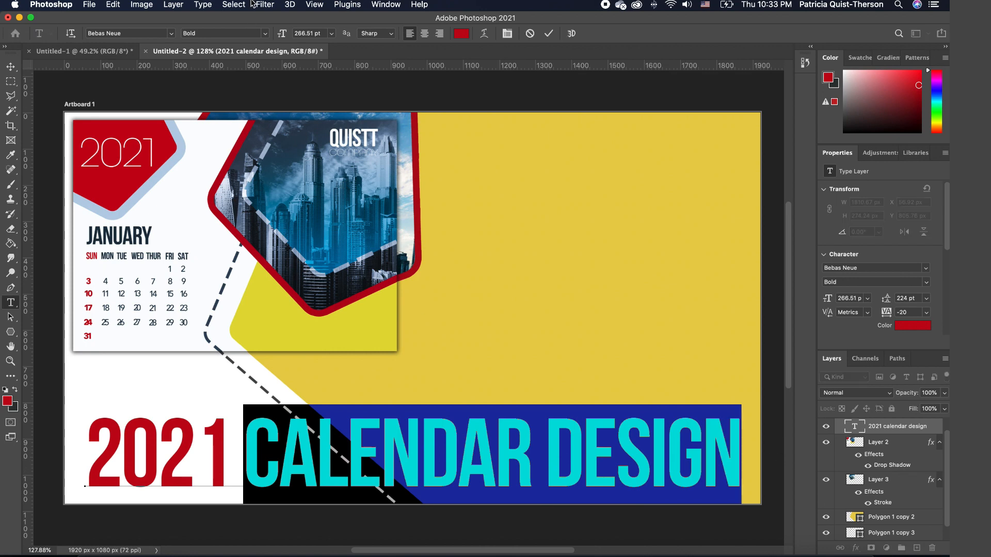
click(331, 33)
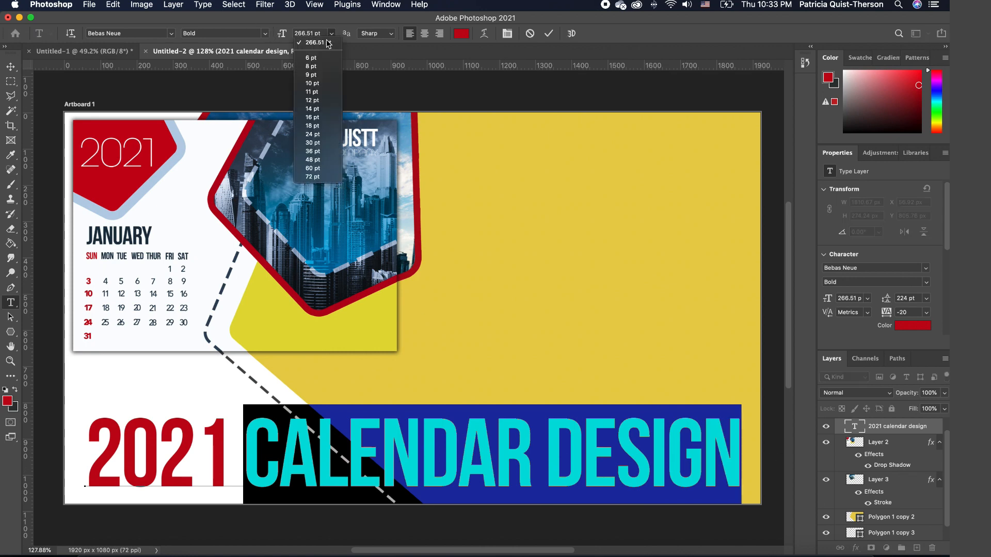
click(313, 168)
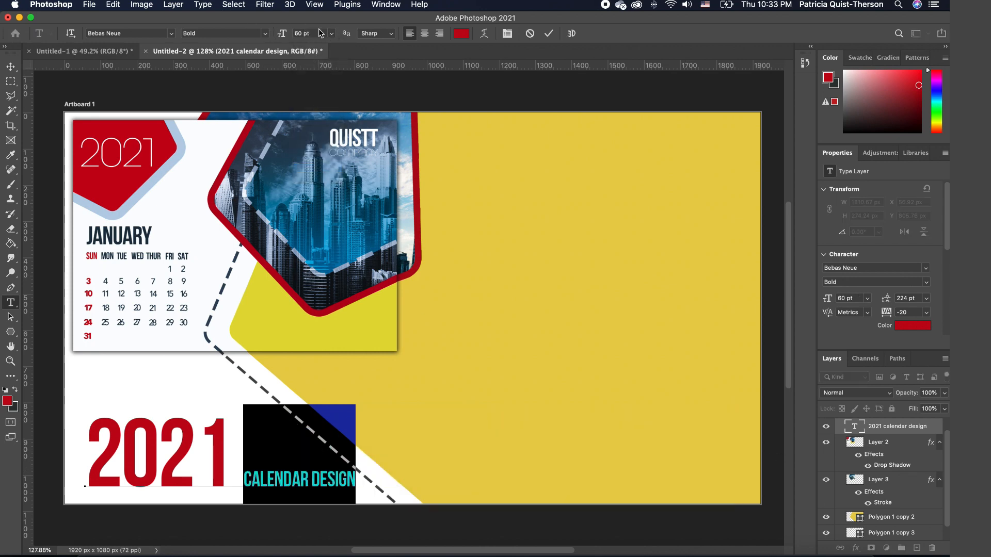
click(280, 33)
text(200)
key(Return)
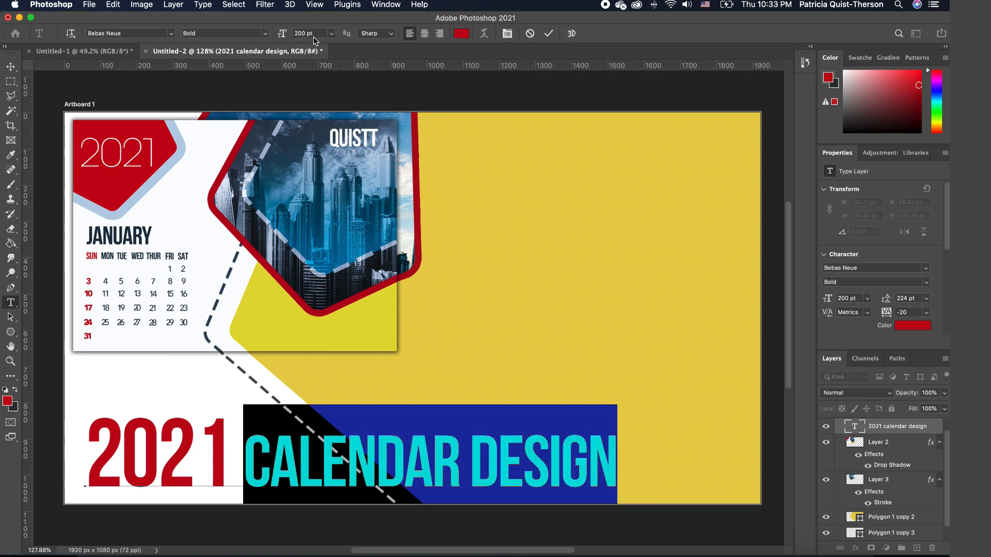
click(318, 36)
text(150)
key(Return)
Set "2021" in the title to 400 pt and shift the title to line up with the calendar's left edge
double_click(223, 454)
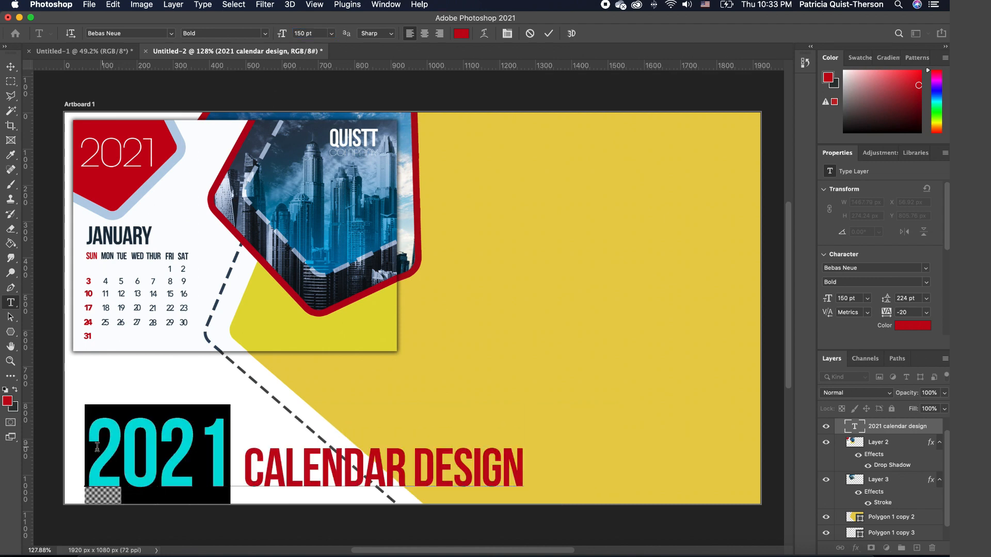
click(237, 33)
click(331, 33)
drag(322, 33, 274, 31)
text(400)
key(Return)
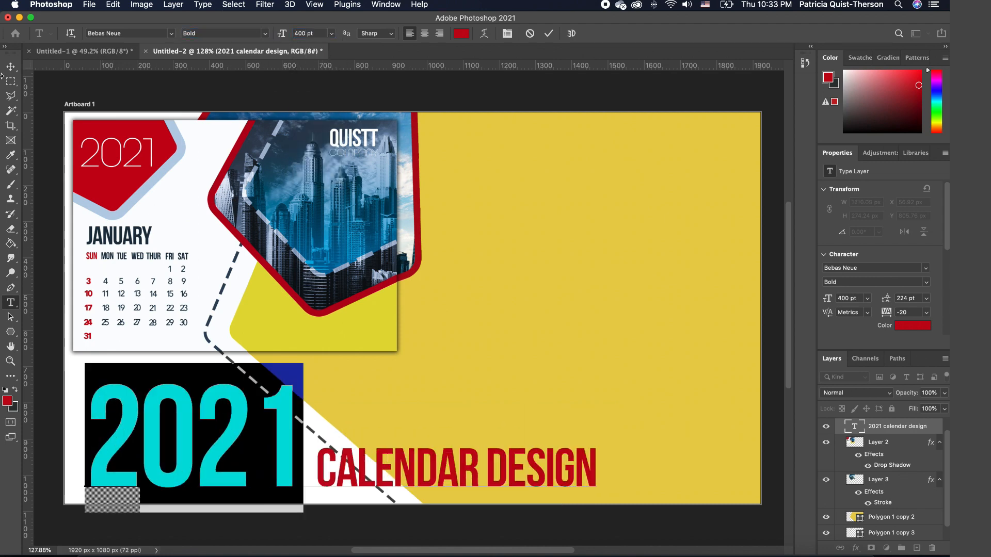
click(545, 341)
drag(284, 448, 269, 448)
Set the words "CALENDAR DESIGN" in the title to 200 pt
double_click(414, 467)
drag(414, 467, 628, 460)
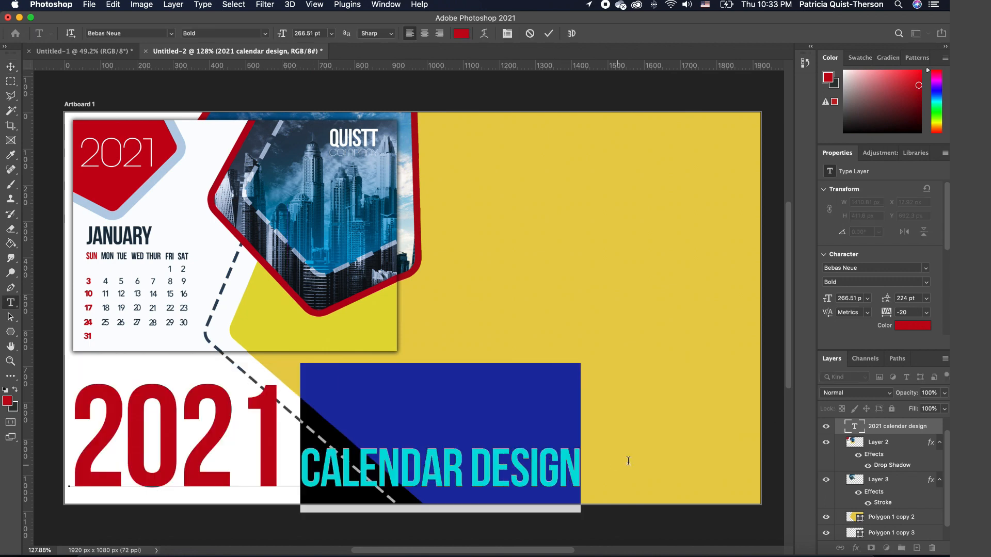
drag(314, 34, 286, 31)
text(250)
key(Return)
text(200)
key(Return)
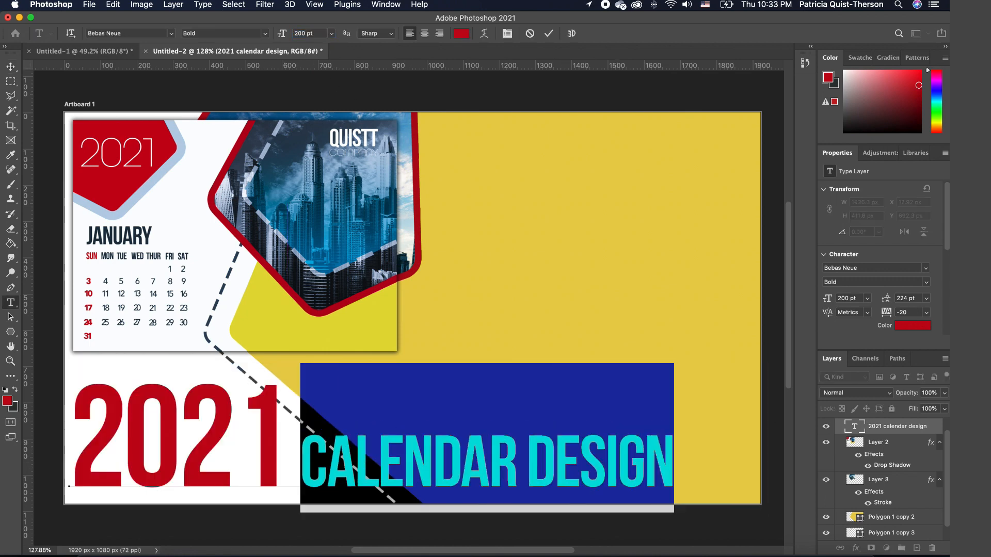
Add spaces after "2021" in the title to move "CALENDAR DESIGN" away from it, and set those two words to 180 pt
click(307, 469)
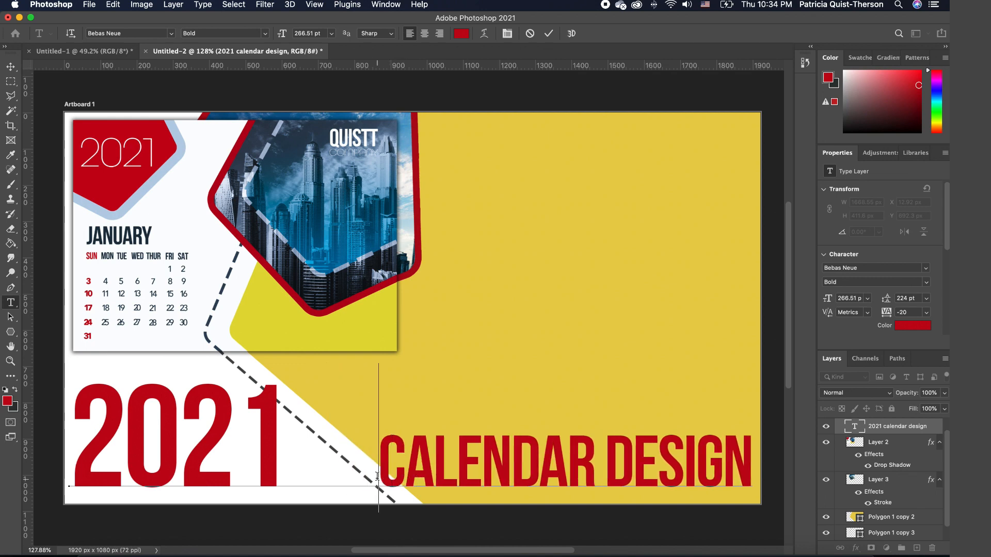
drag(379, 467, 754, 467)
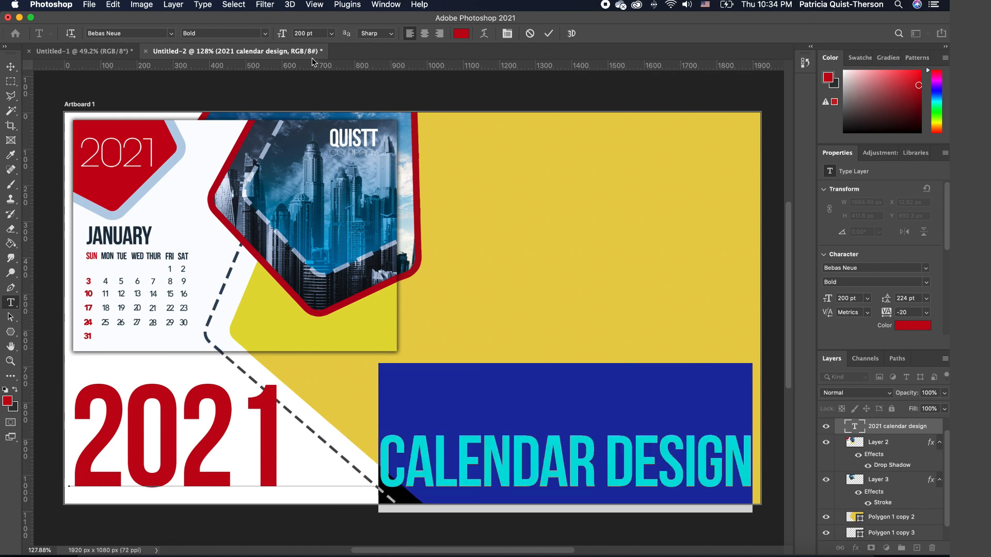
click(316, 34)
text(180)
key(Return)
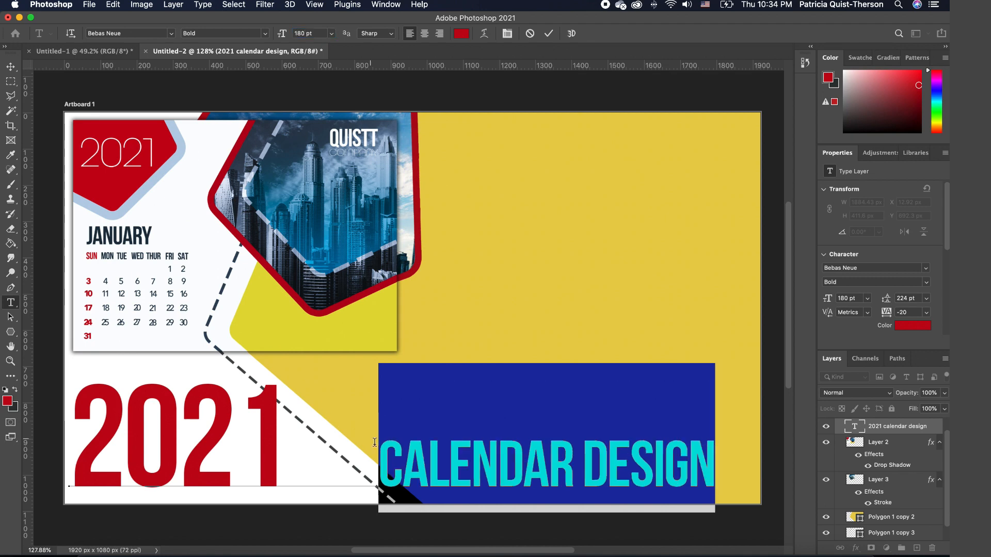
Adjust the spaces between "2021" and "CALENDAR DESIGN" so that the gap becomes slightly narrower
click(364, 468)
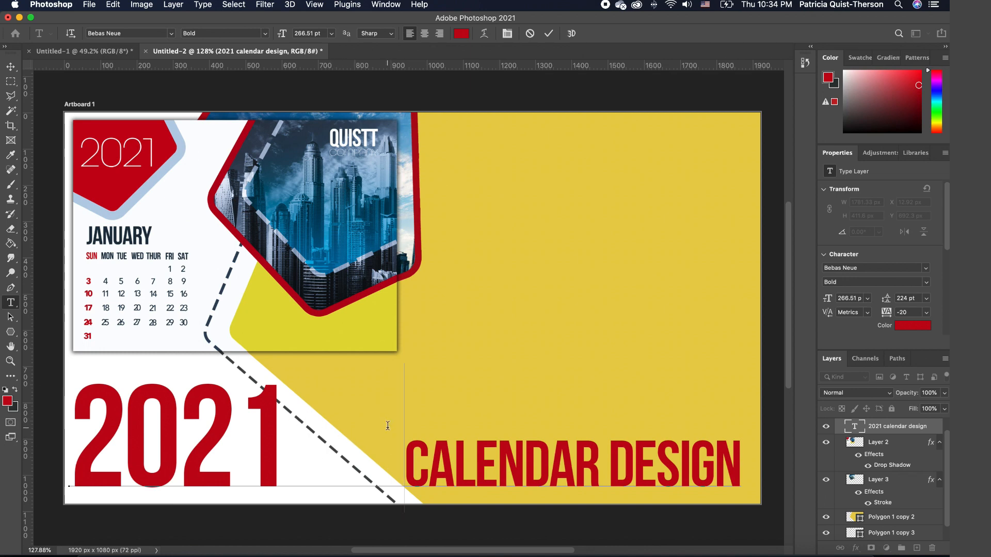
key(BackSpace)
key(BackSpace)
key(BackSpace)
Reduce "2021" in the title to 380 pt and move the title to about X 71 px, Y 728 px
drag(287, 436, 82, 437)
drag(328, 33, 262, 31)
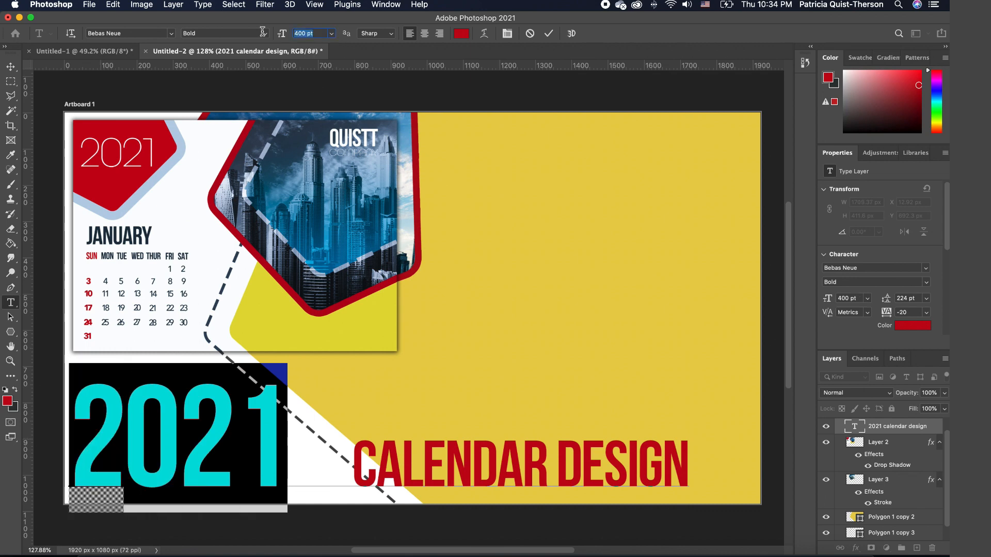
text(380)
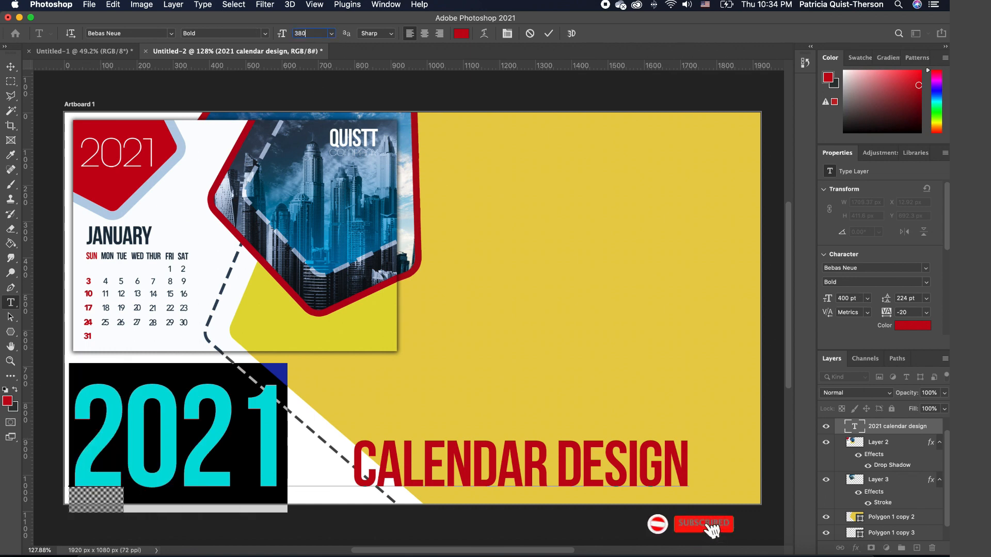
key(Return)
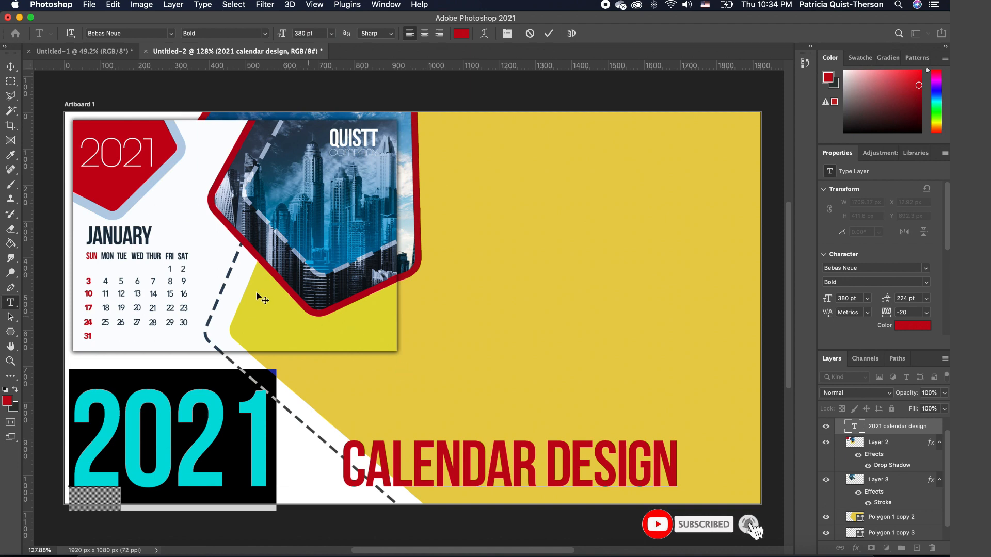
click(10, 67)
drag(265, 447, 287, 452)
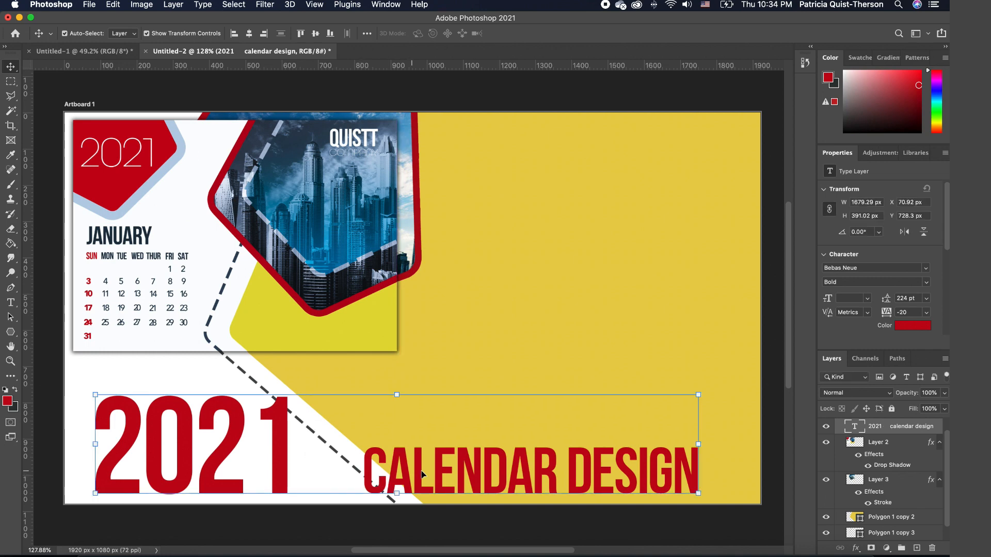
Insert more spaces before "CALENDAR DESIGN" so the words sit almost entirely over the yellow area, and finish the text edit
click(11, 303)
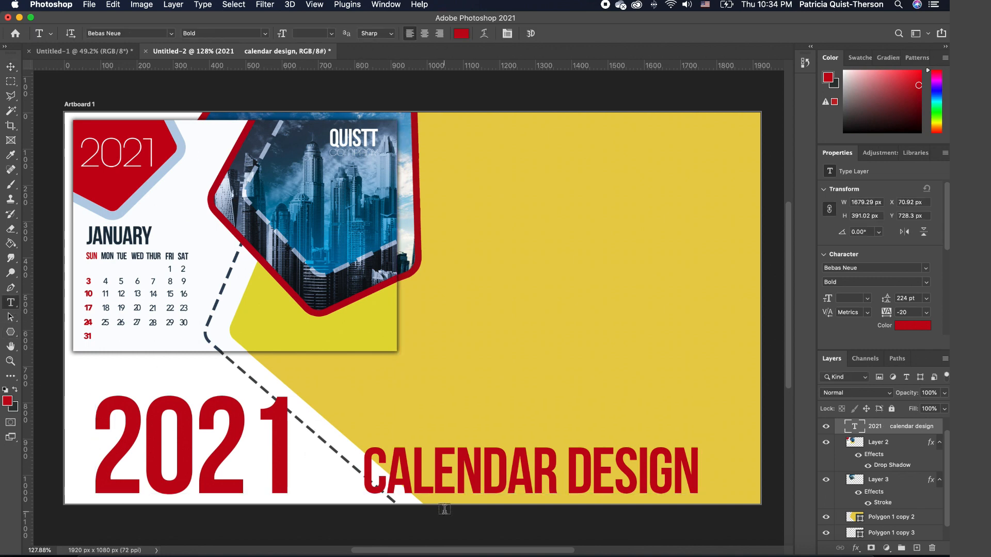
click(370, 475)
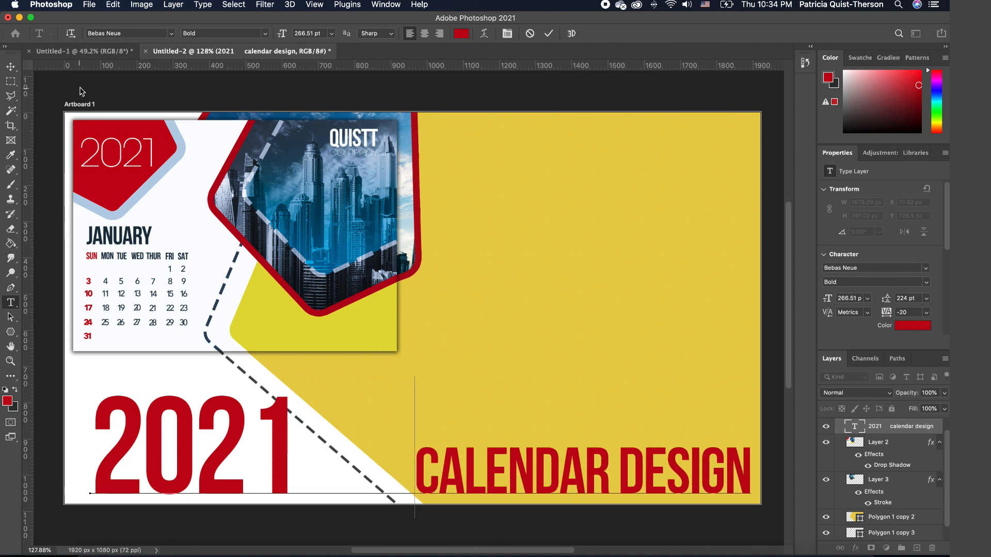
click(80, 89)
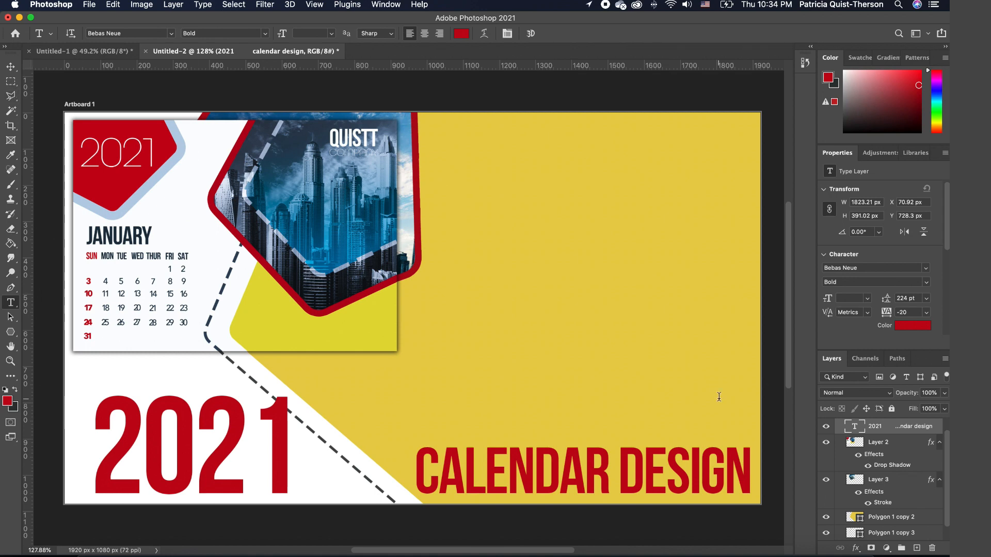
In the Untitled-1 calendar document, show the merged calendar Layer 3 and copy it onto the artboard of Untitled-2
click(118, 53)
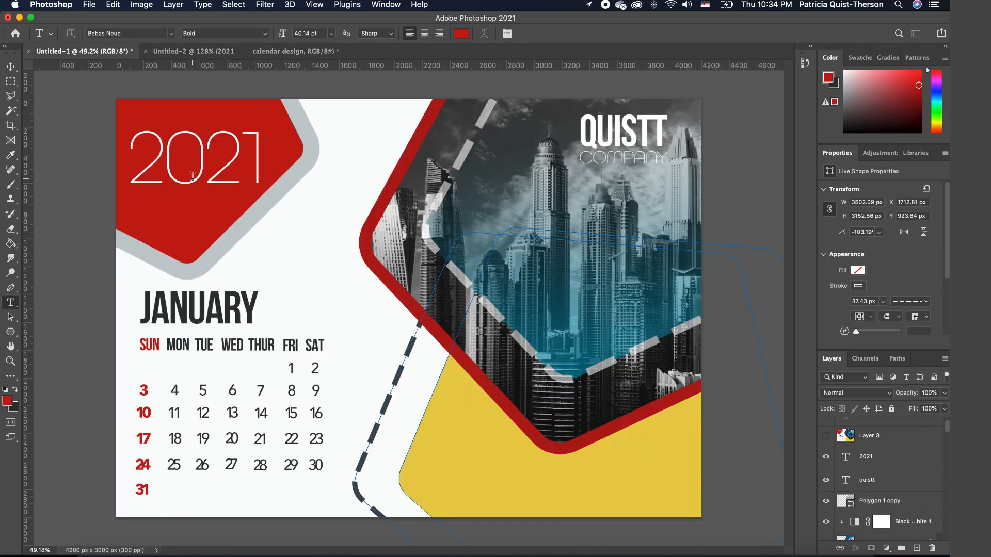
click(11, 65)
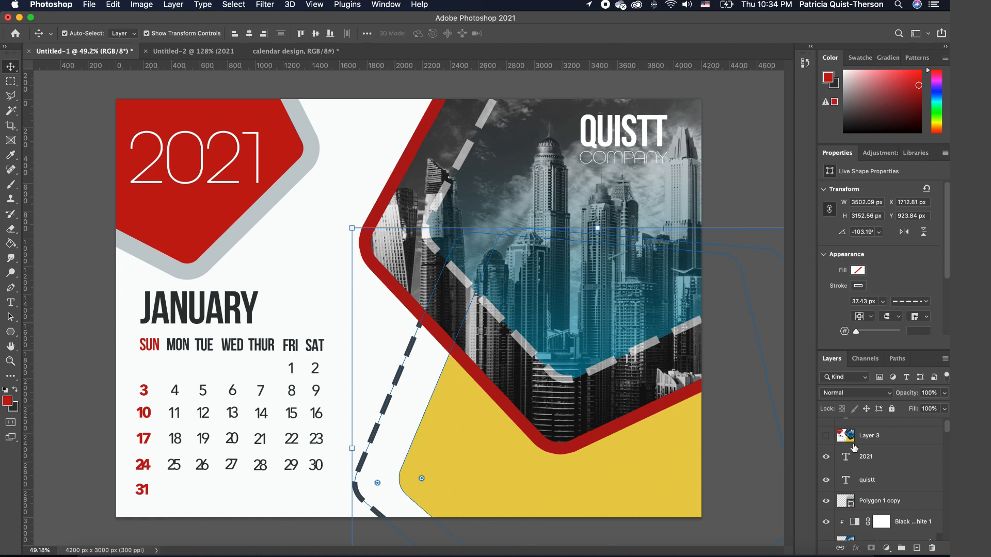
click(826, 435)
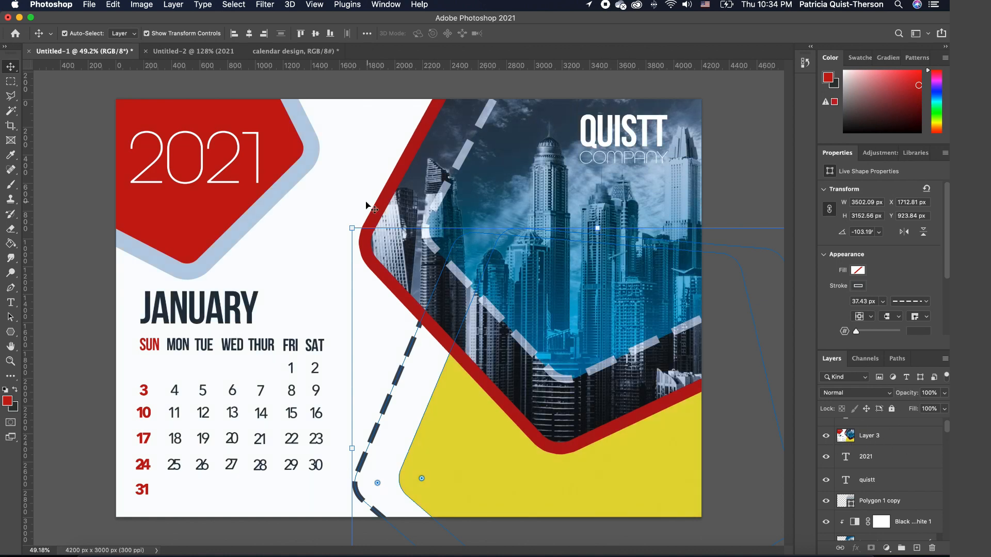
click(379, 151)
drag(223, 141, 507, 237)
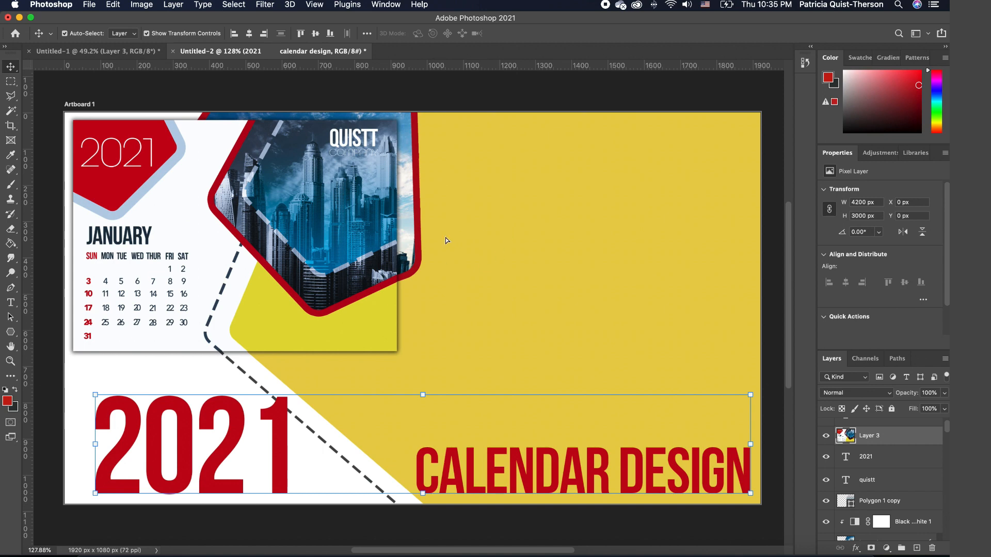
drag(447, 241, 459, 201)
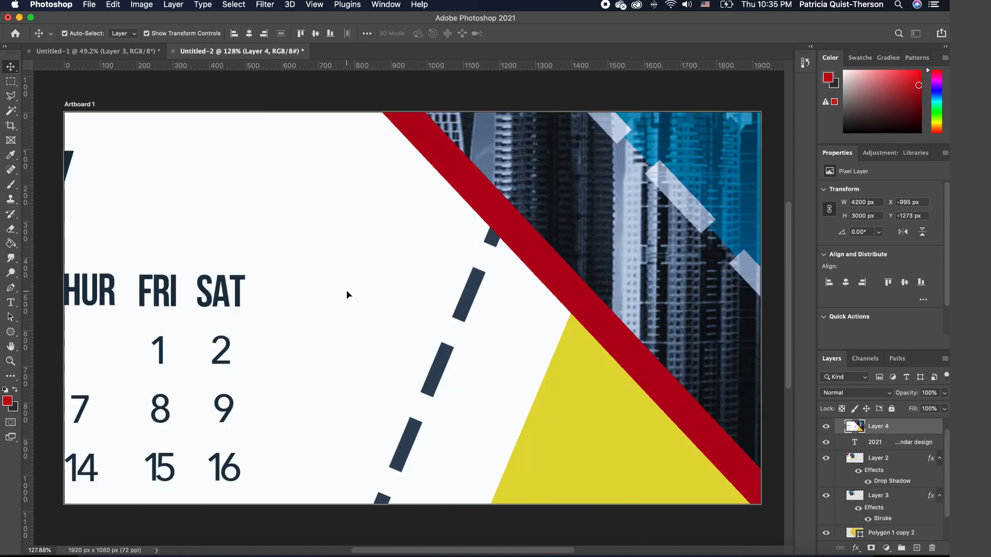
Scale the copied calendar down to about 6.66% and place it on the yellow area beside the upper part of the large calendar
scroll(346, 295, down, 10)
drag(404, 251, 356, 285)
drag(300, 321, 338, 293)
scroll(356, 287, up, 8)
scroll(356, 288, down, 4)
scroll(345, 264, up, 8)
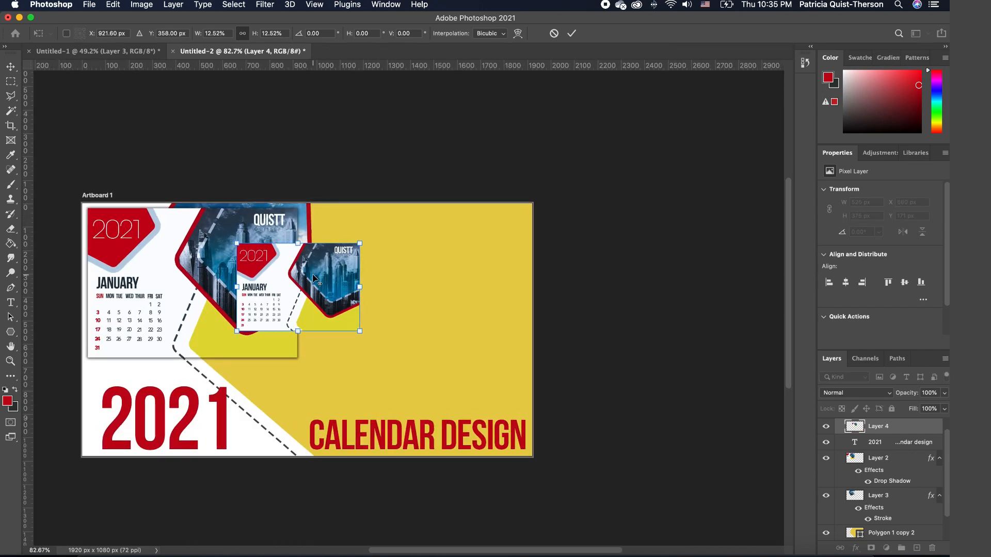
drag(422, 199, 288, 294)
drag(210, 330, 416, 153)
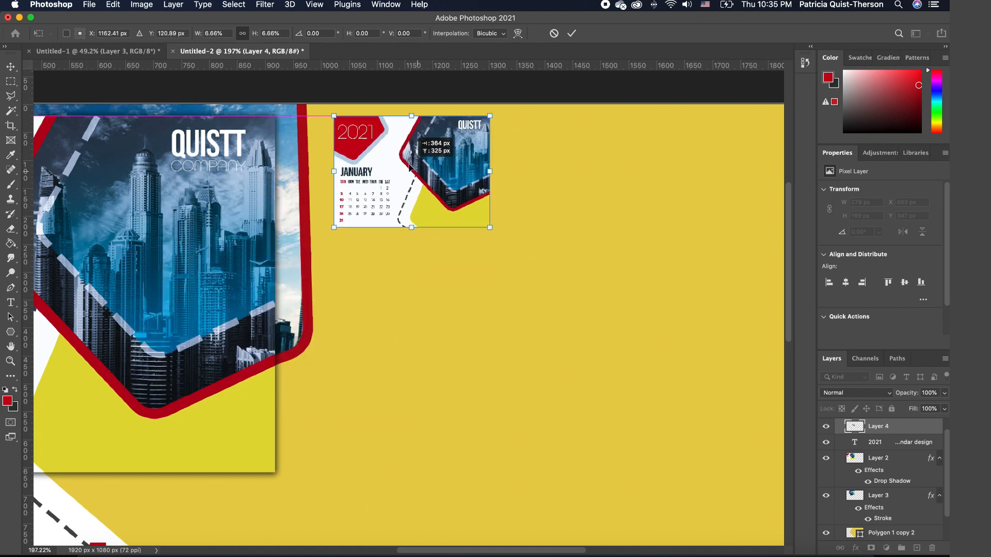
Fine-tune the small calendar to about 247 x 177 px at X 995 px, Y 23 px
drag(492, 116, 472, 128)
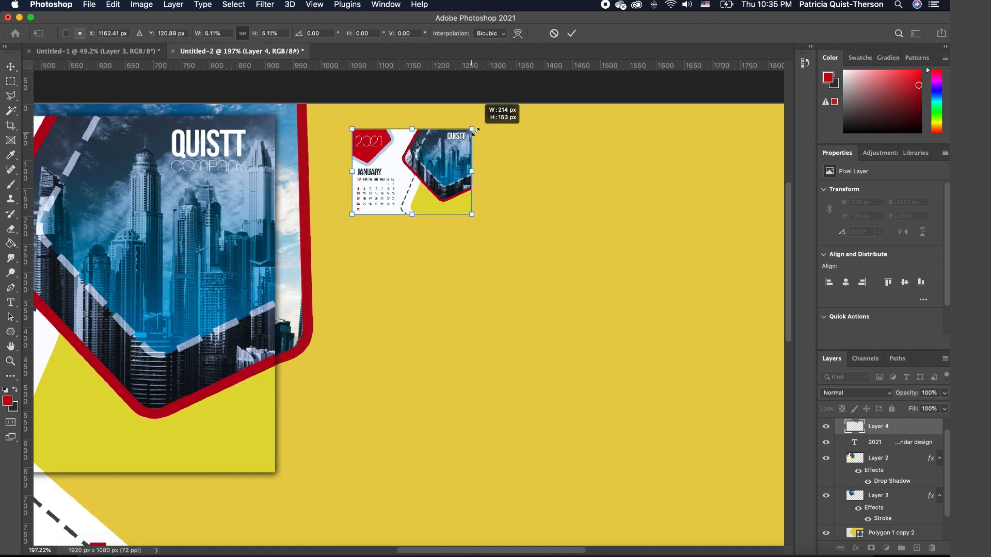
drag(399, 173, 374, 167)
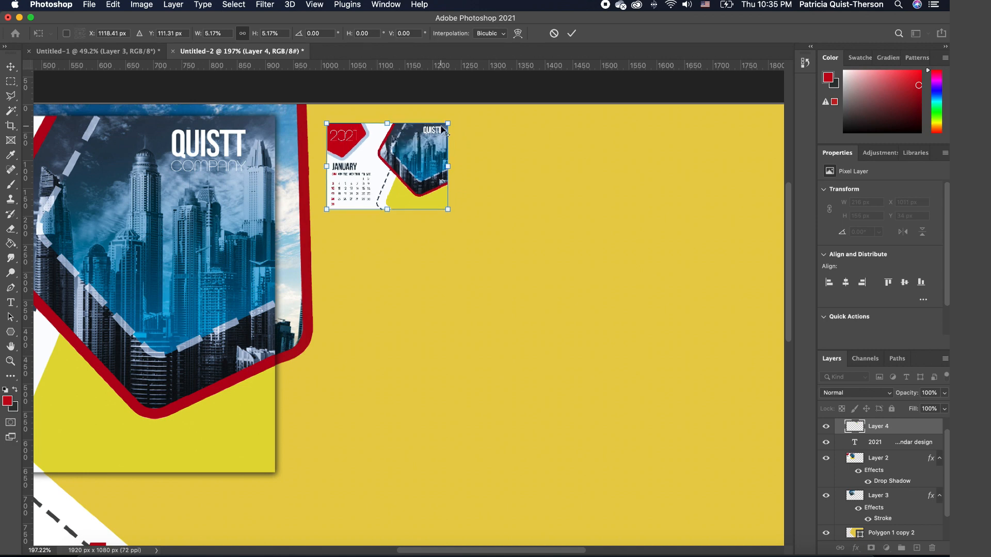
drag(447, 124, 458, 116)
key(Return)
scroll(393, 191, up, 1)
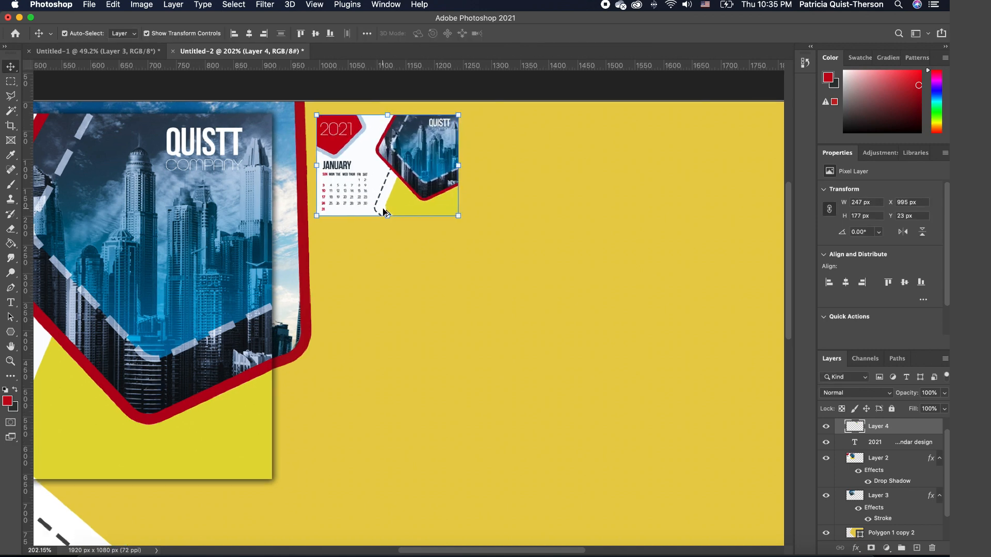
Give the small calendar thumbnail a drop shadow
scroll(385, 211, down, 5)
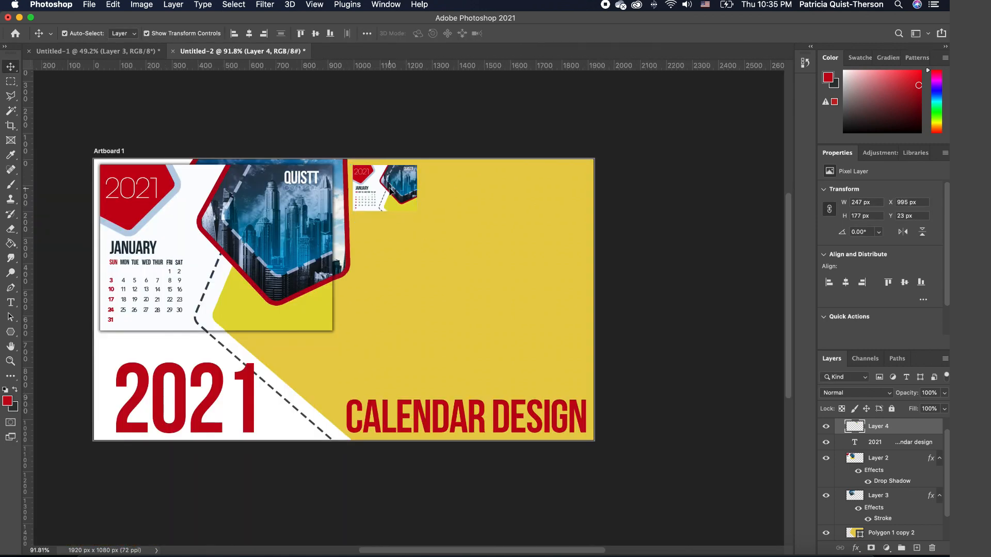
click(637, 241)
click(393, 179)
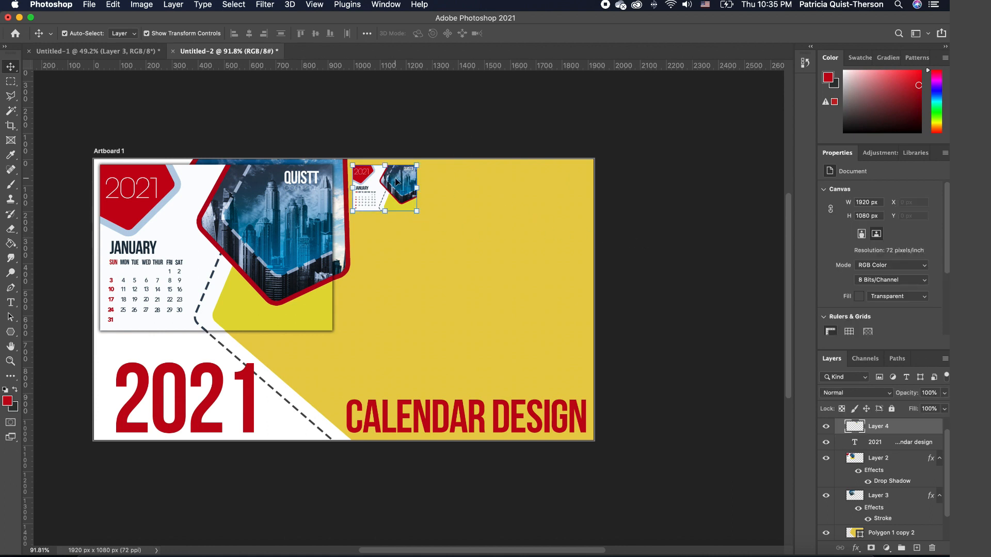
double_click(937, 431)
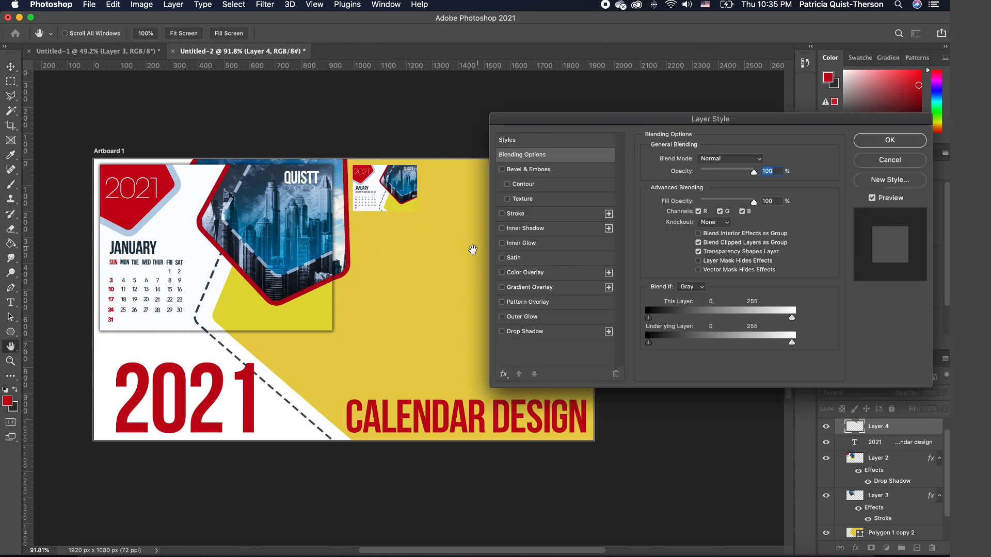
click(502, 332)
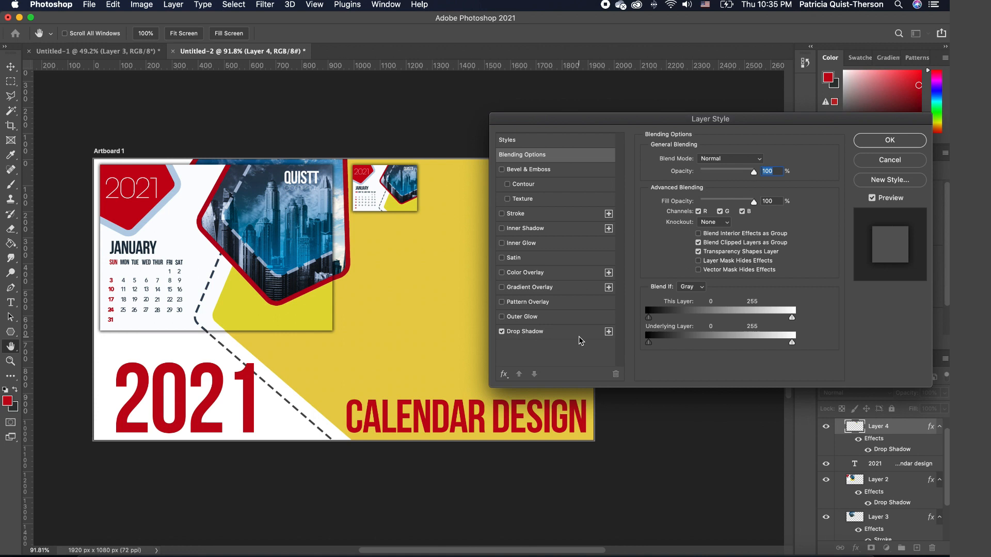
click(911, 144)
click(565, 101)
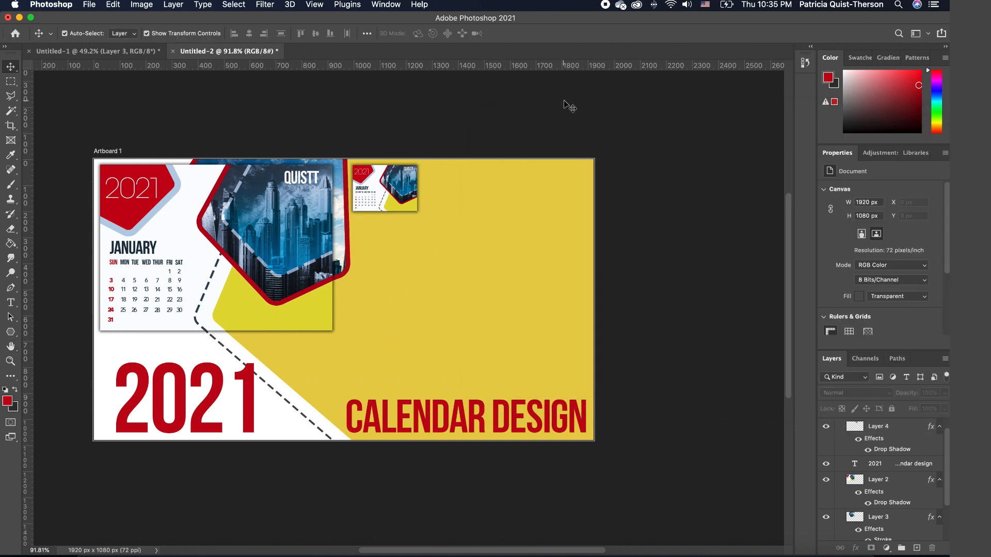
Change the fill of the large yellow background polygon to the recently used light blue
click(513, 288)
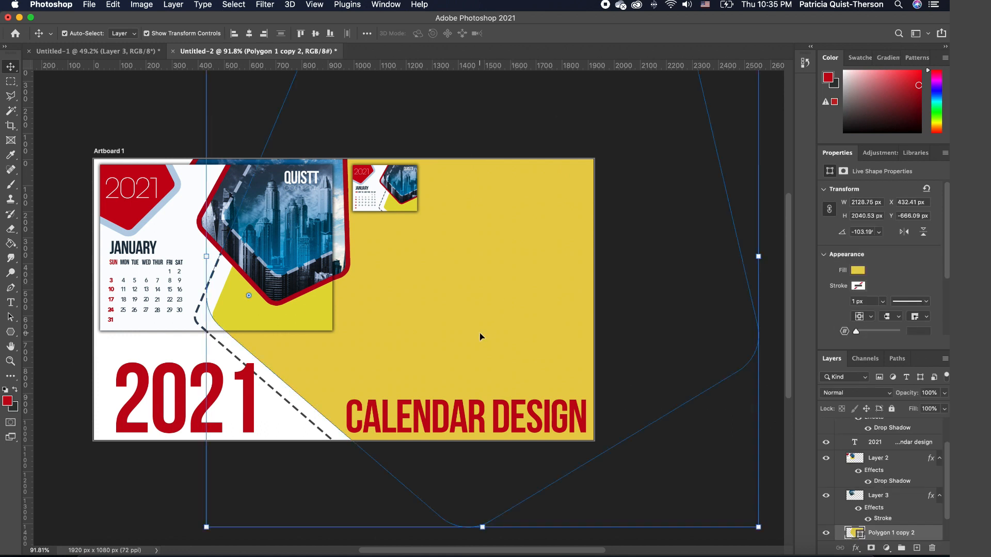
click(858, 271)
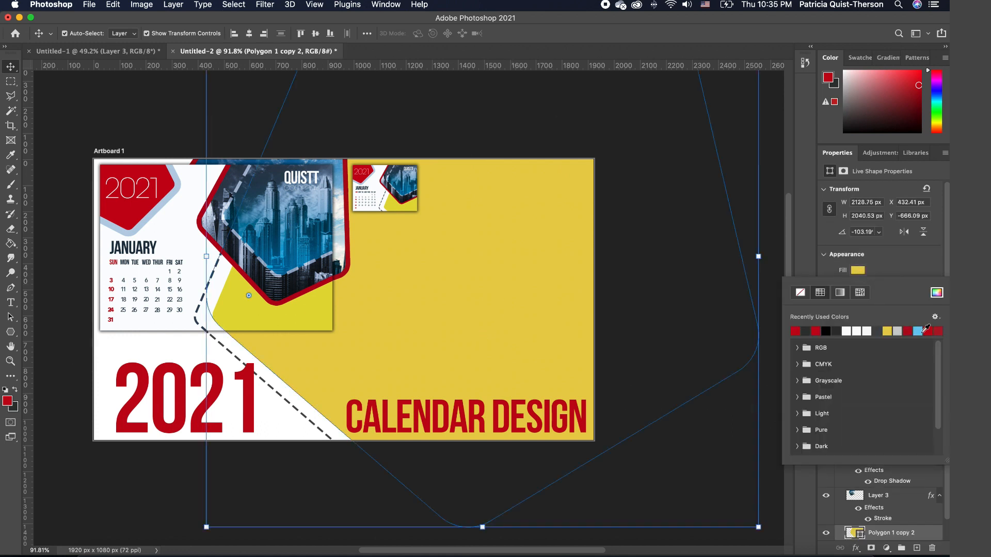
click(918, 330)
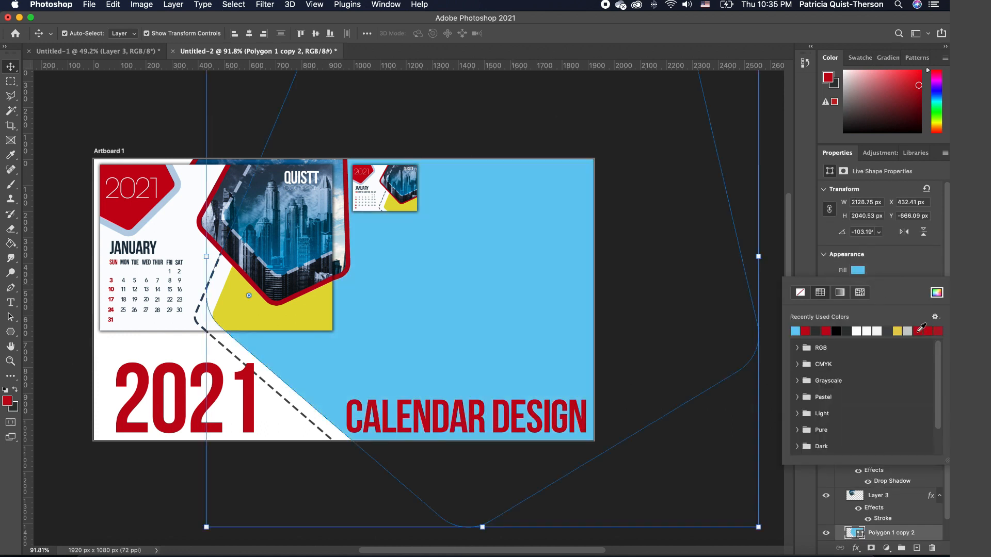
click(480, 107)
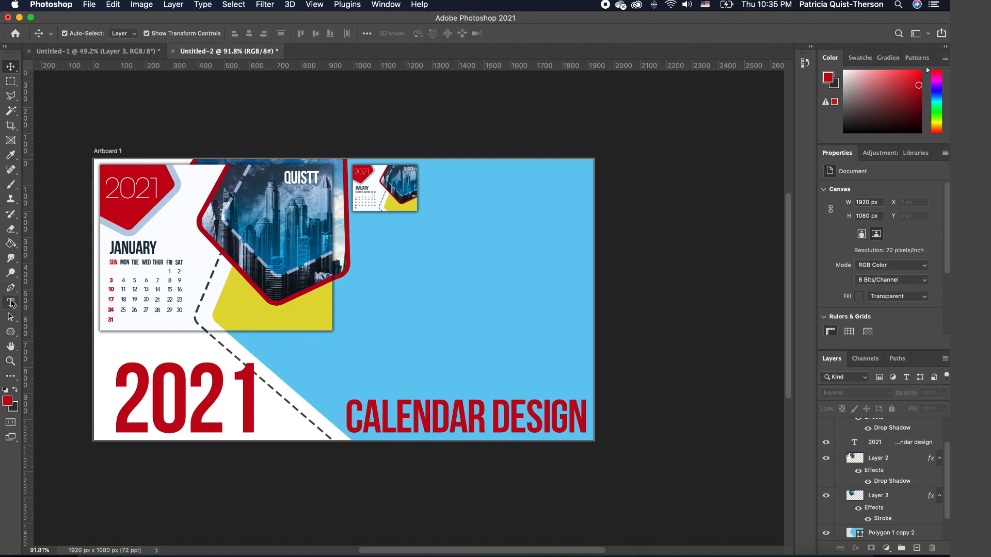
Recolor the word "DESIGN" in the title to dark grey
click(10, 302)
drag(492, 432, 588, 432)
click(15, 390)
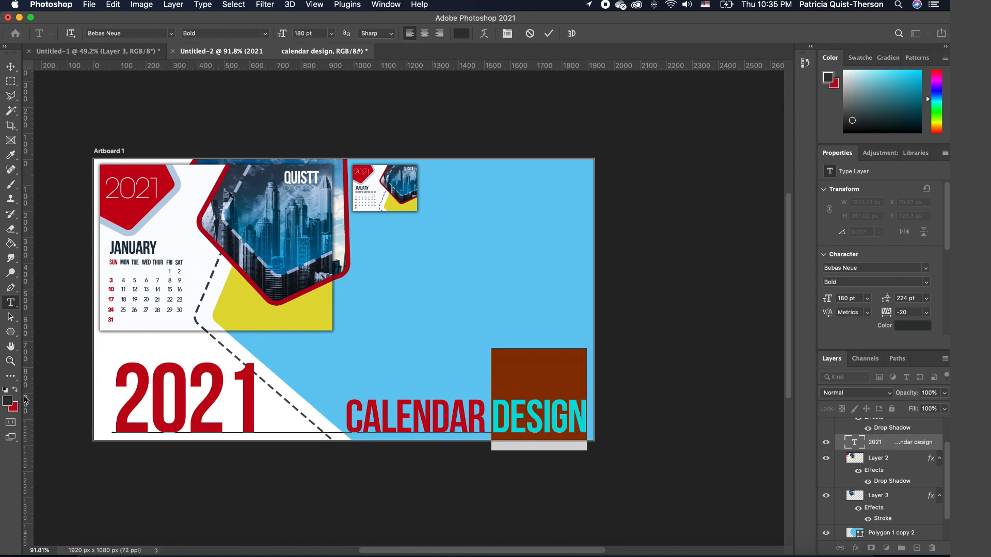
click(10, 70)
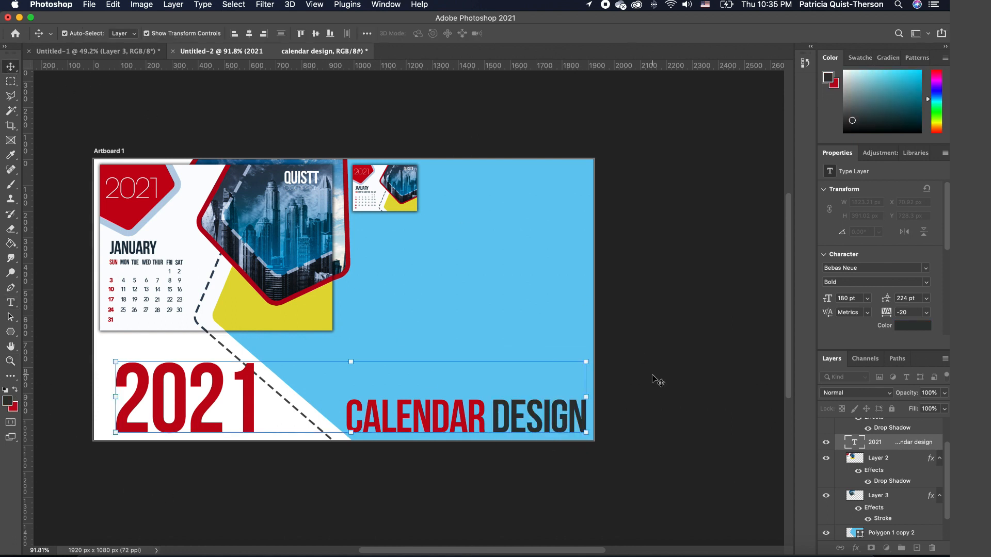
click(658, 380)
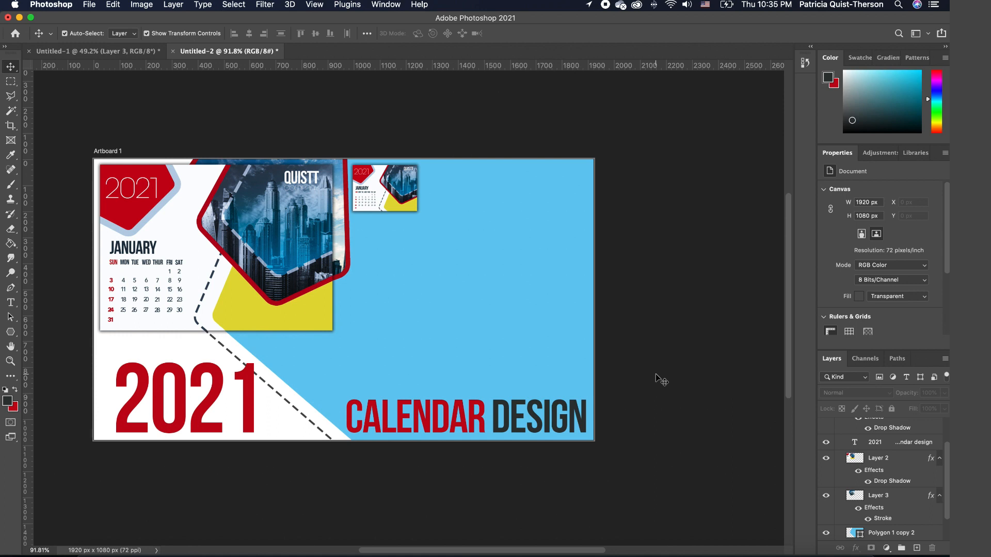
Switch to the Untitled-1 calendar document and unlock its Background layer at the end of the layer stack
click(86, 51)
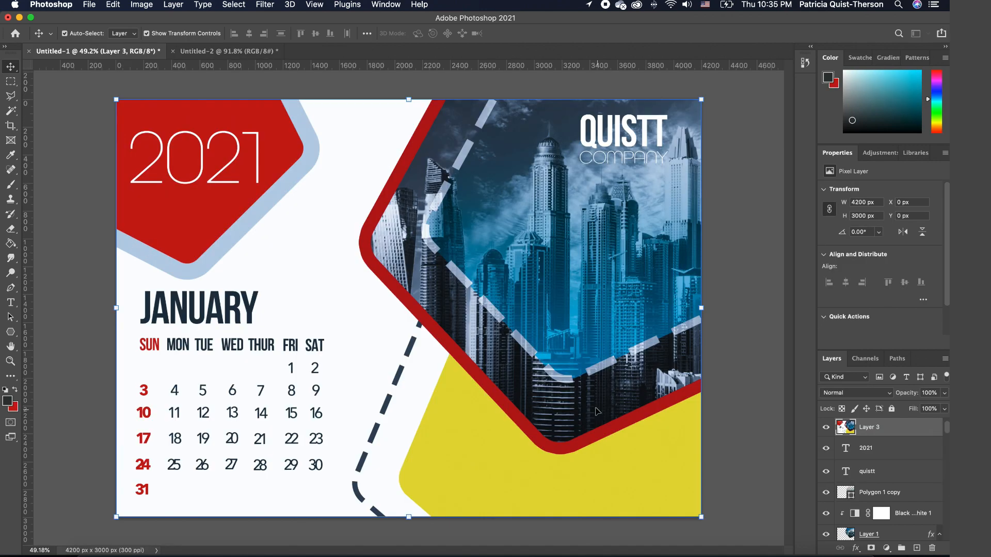
click(737, 372)
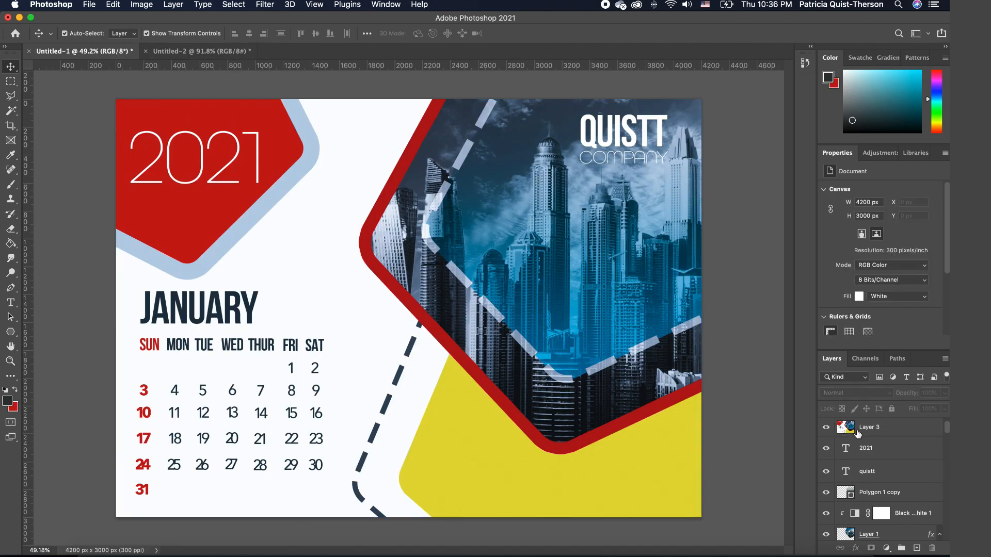
drag(946, 425, 942, 546)
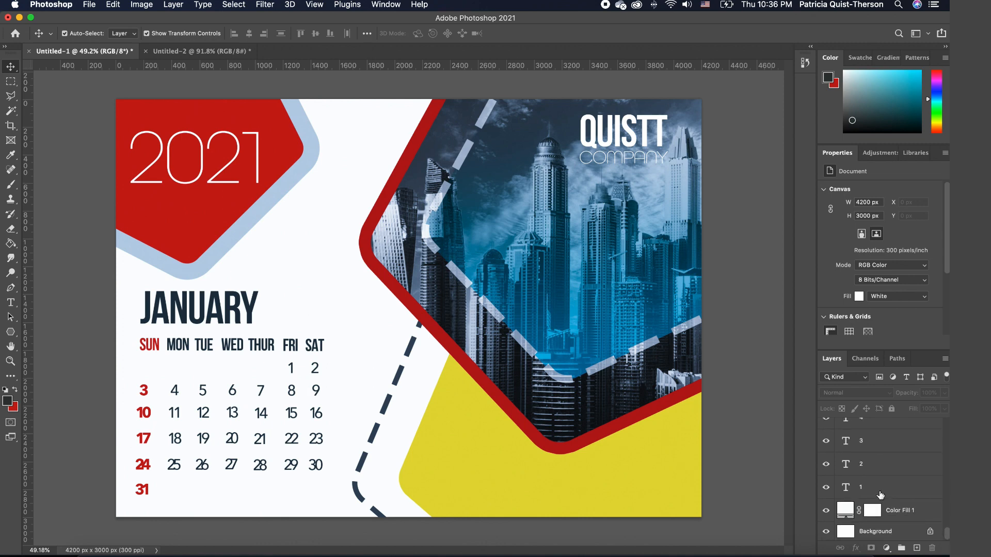
click(900, 537)
click(930, 532)
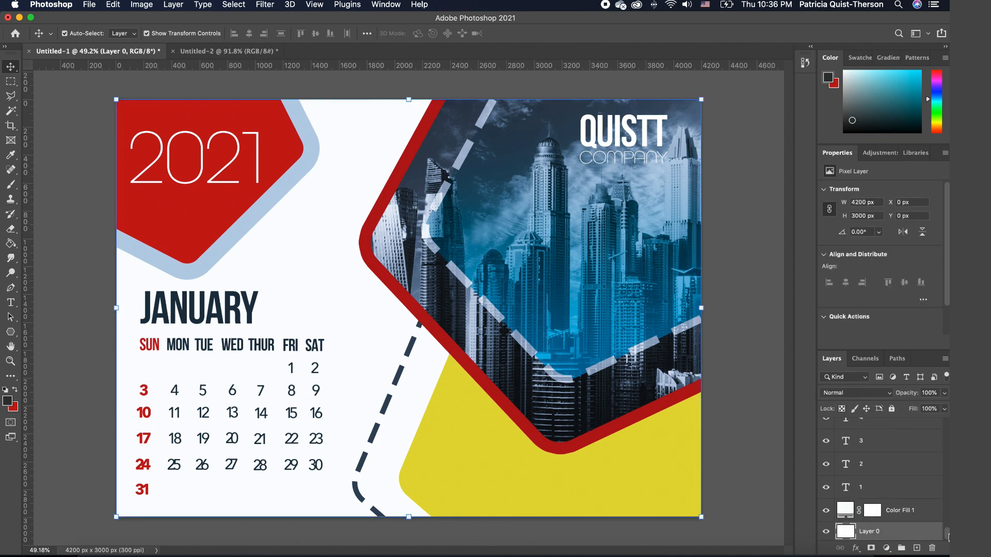
Select every layer from Layer 0 up to the company text layer and group them all
drag(949, 538, 948, 407)
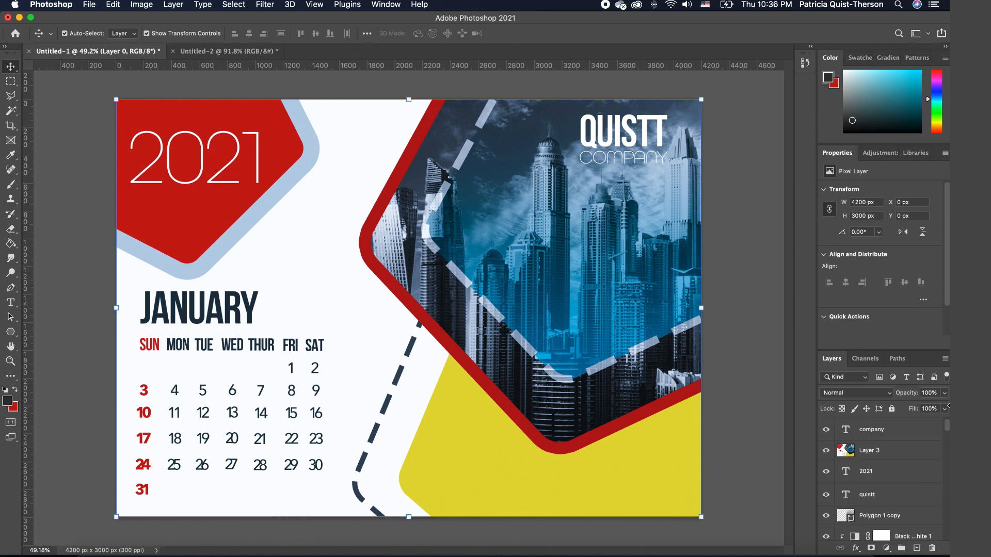
shift+click(914, 430)
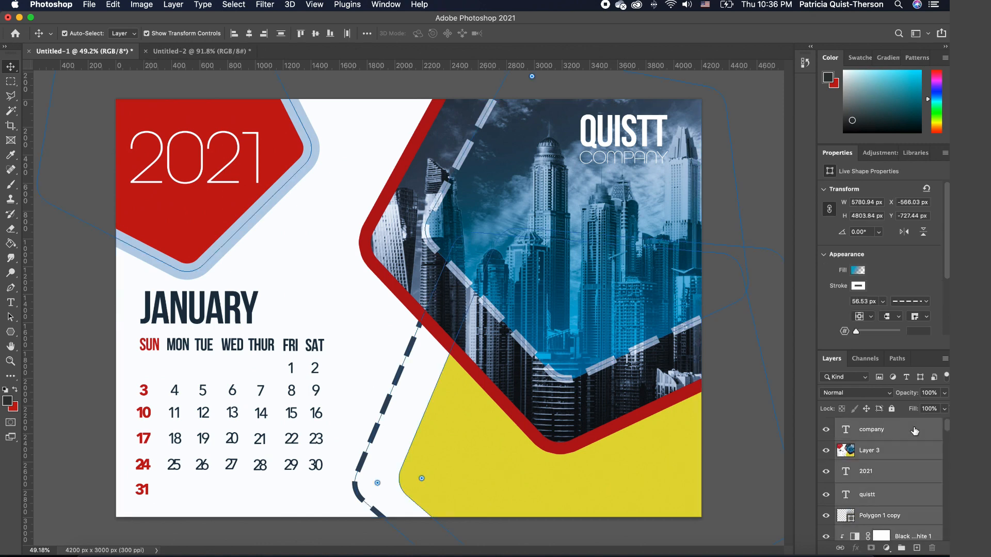
click(901, 548)
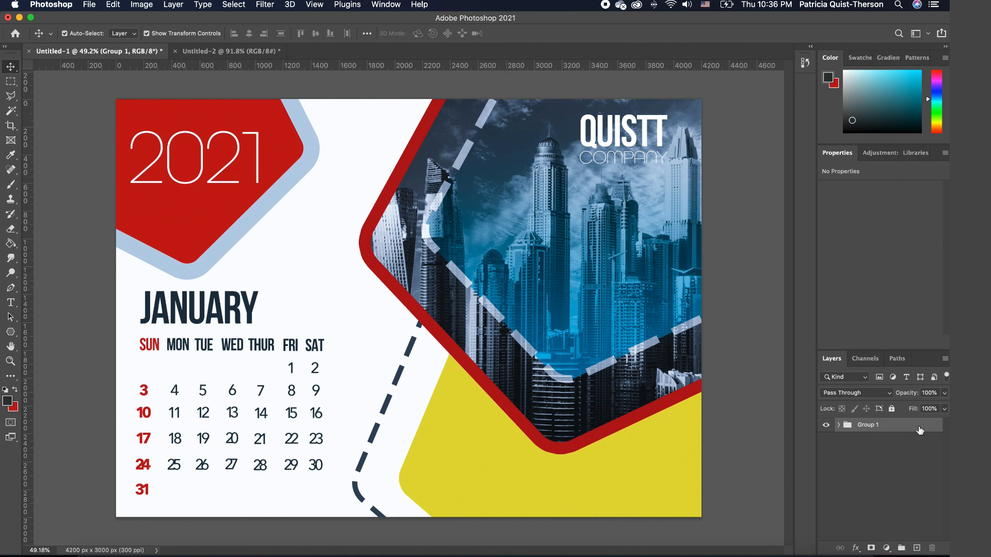
Duplicate the calendar group, name the copy Feb and the original Jan, and hide the Jan group
drag(920, 430, 917, 551)
double_click(891, 425)
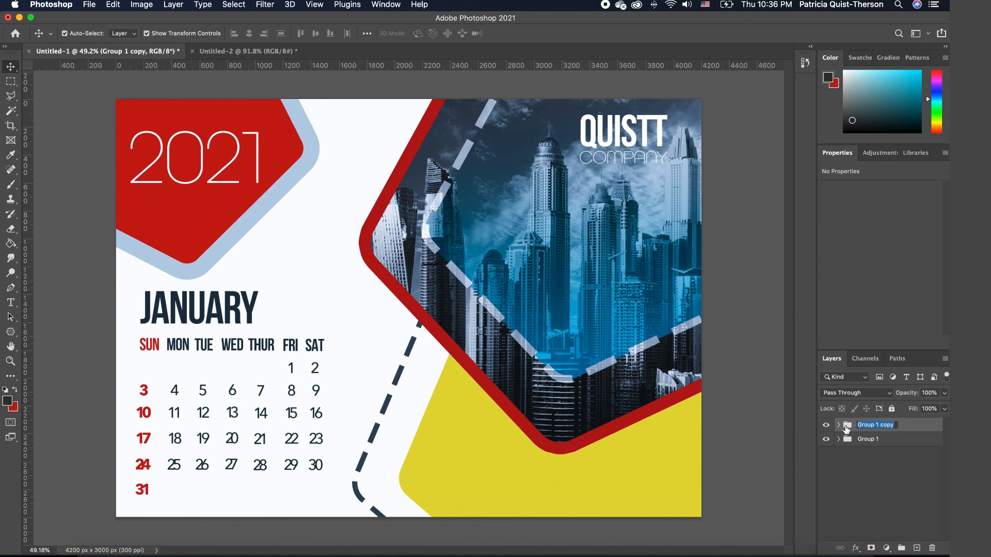
text(Feb)
key(Return)
double_click(868, 440)
text(Jan)
key(Return)
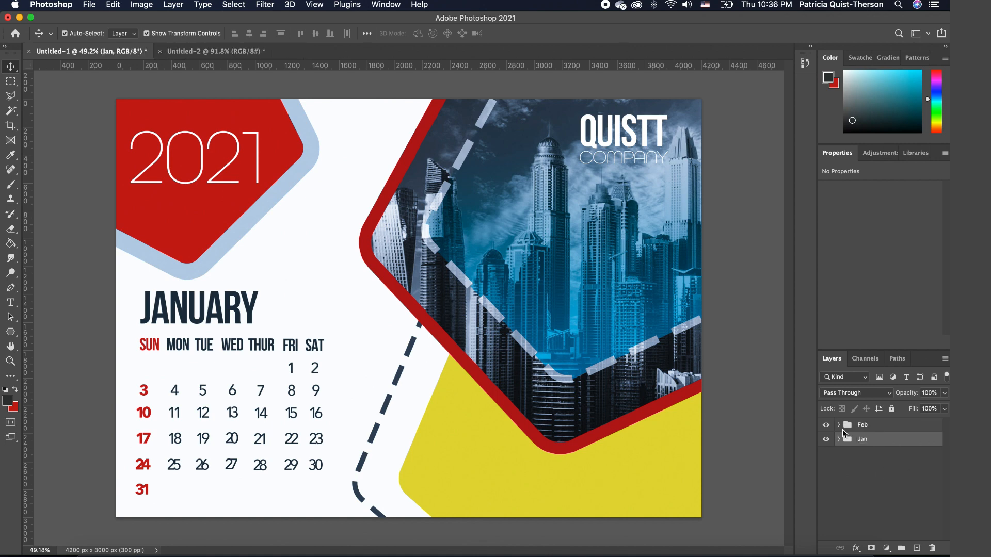
click(826, 440)
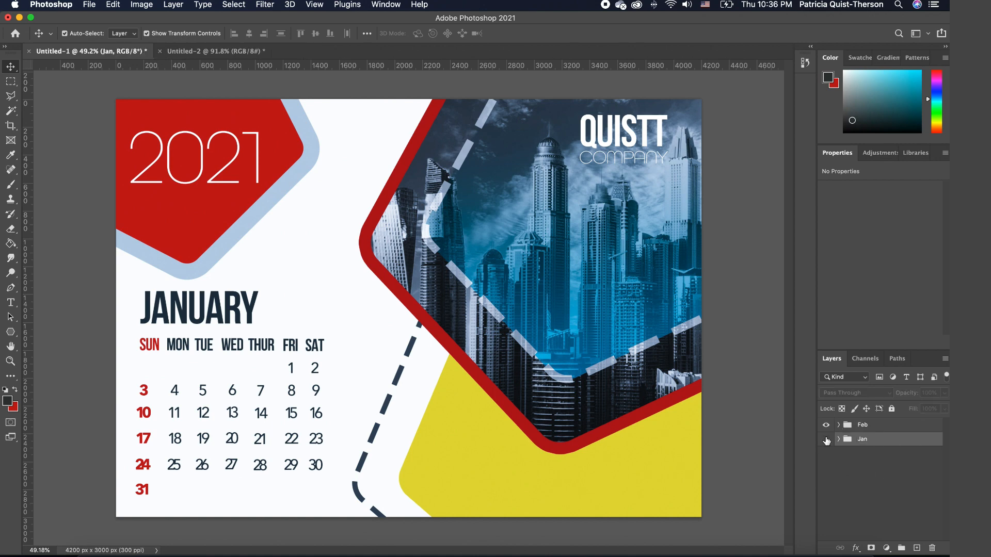
In the Feb group, hide the merged Layer 3 and change the JANUARY heading to FEBRUARY
click(839, 426)
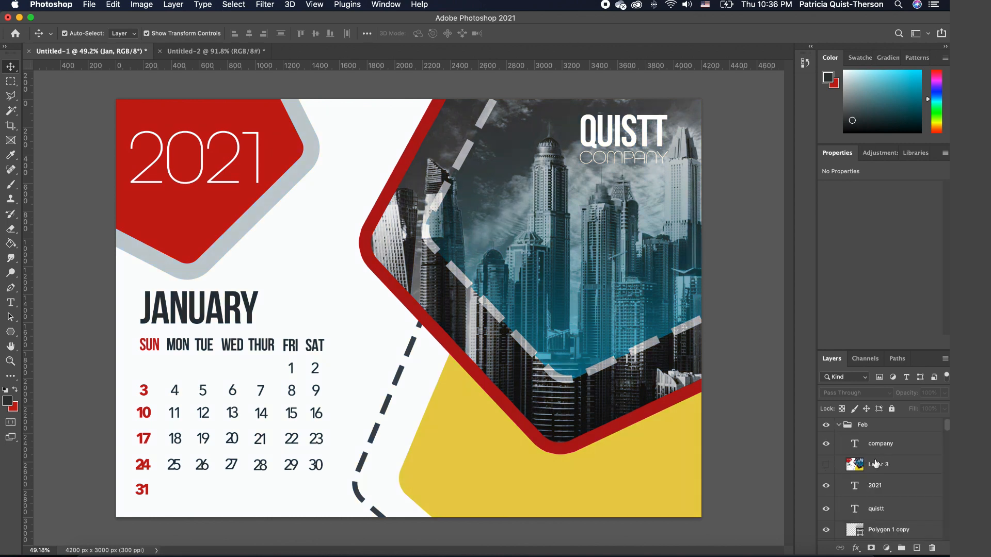
double_click(238, 307)
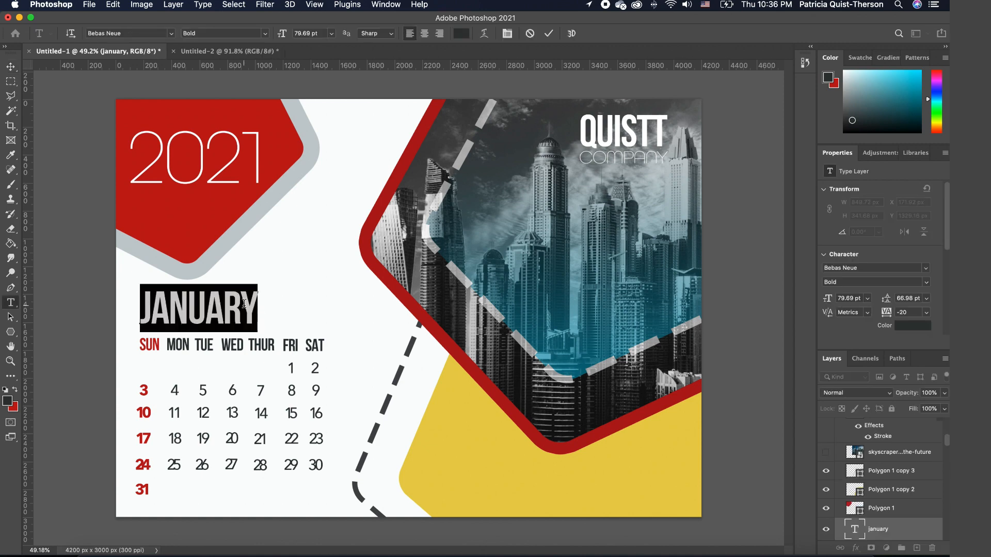
text(FE)
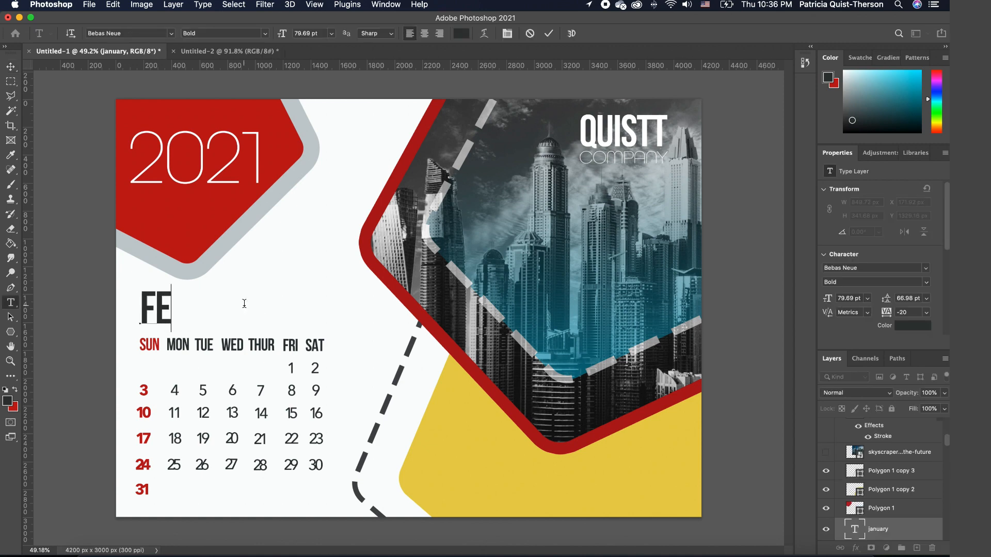
text(BRUARY)
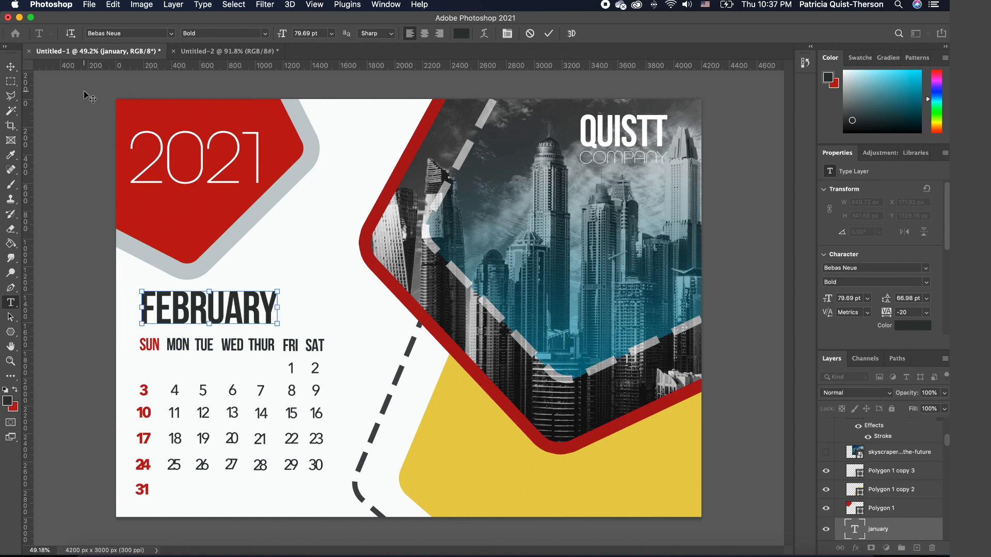
click(10, 67)
click(61, 93)
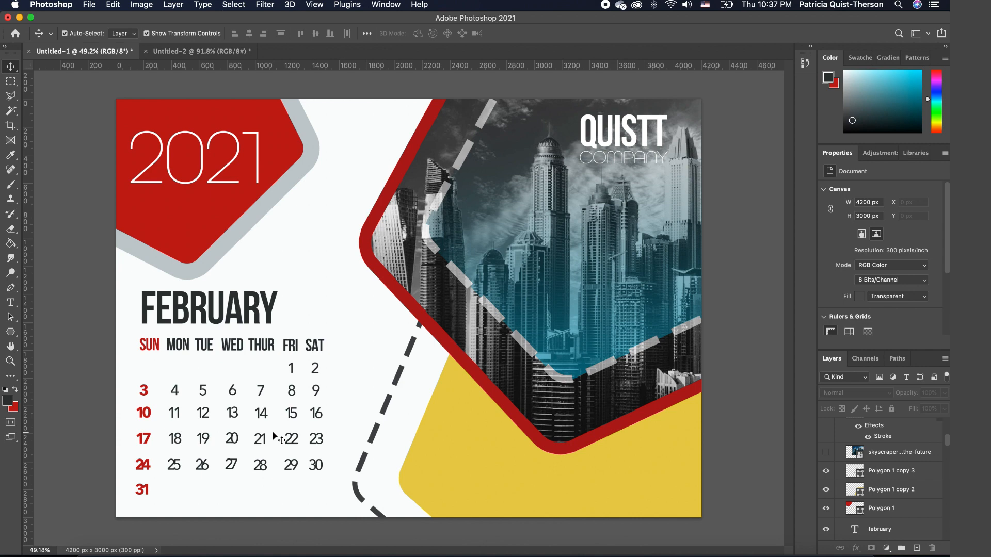
Return to the Untitled-2 presentation document and switch to Finder
click(191, 52)
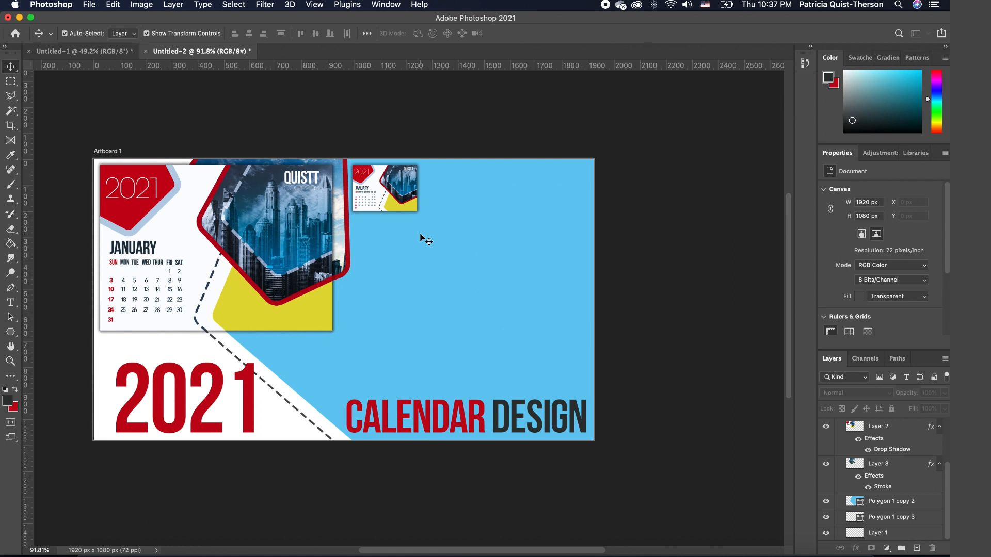
mouse_move(137, 556)
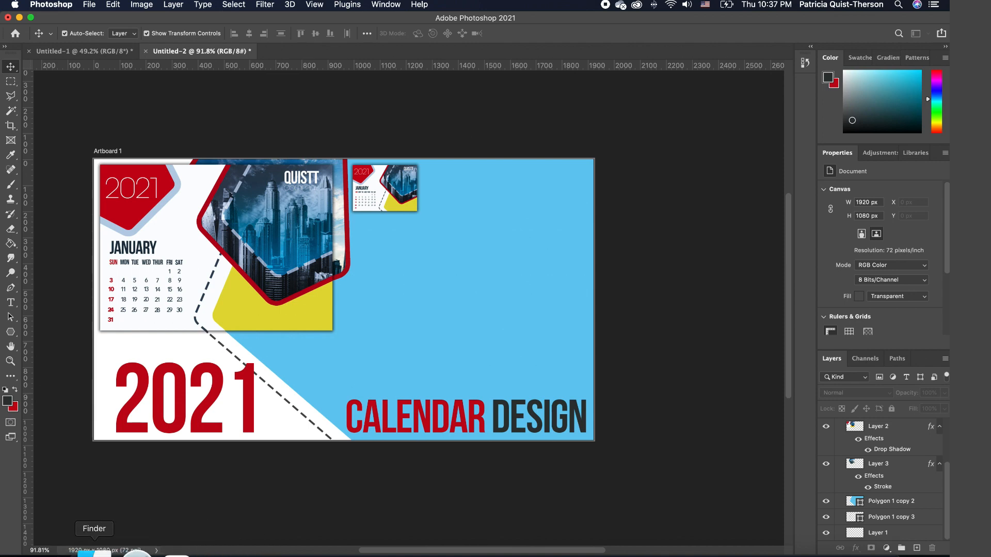
click(95, 554)
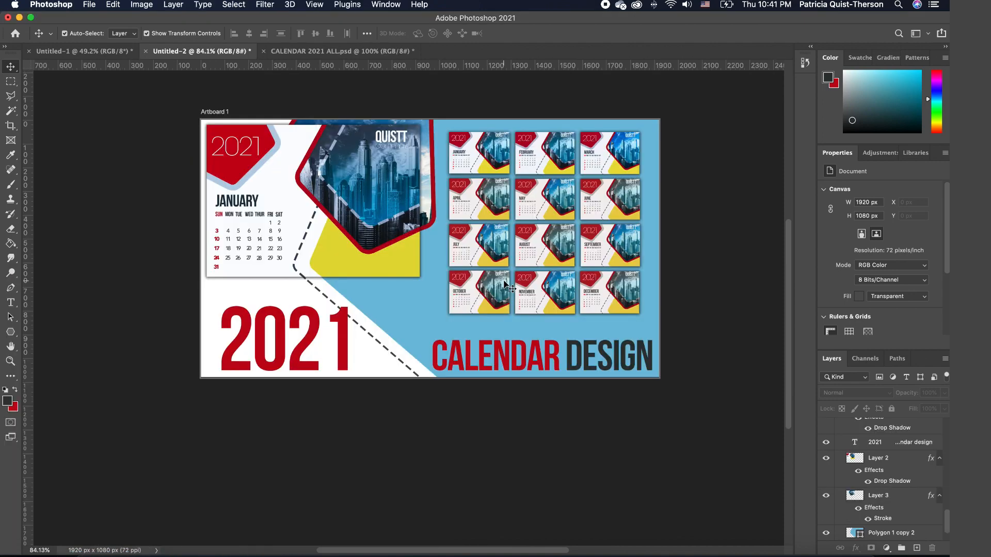
click(10, 361)
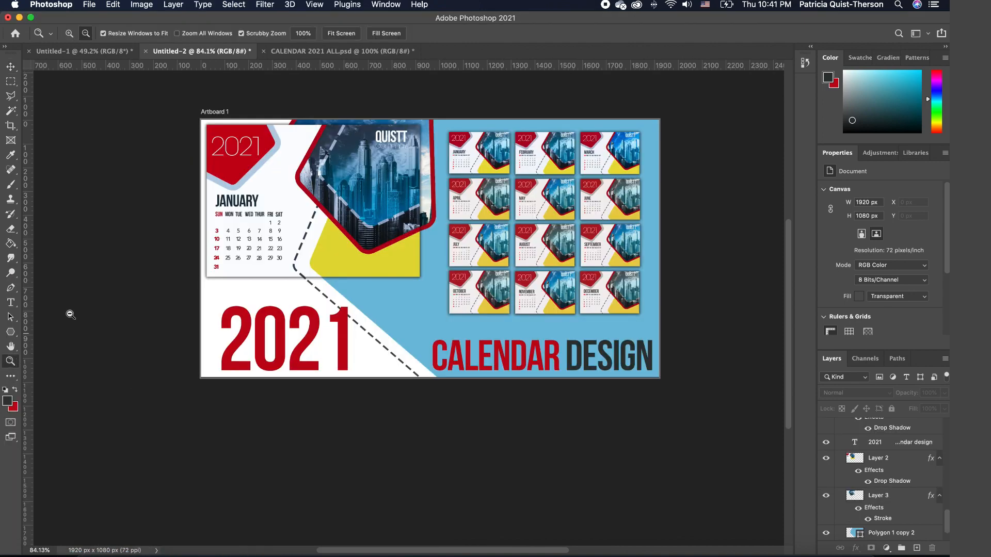
click(344, 33)
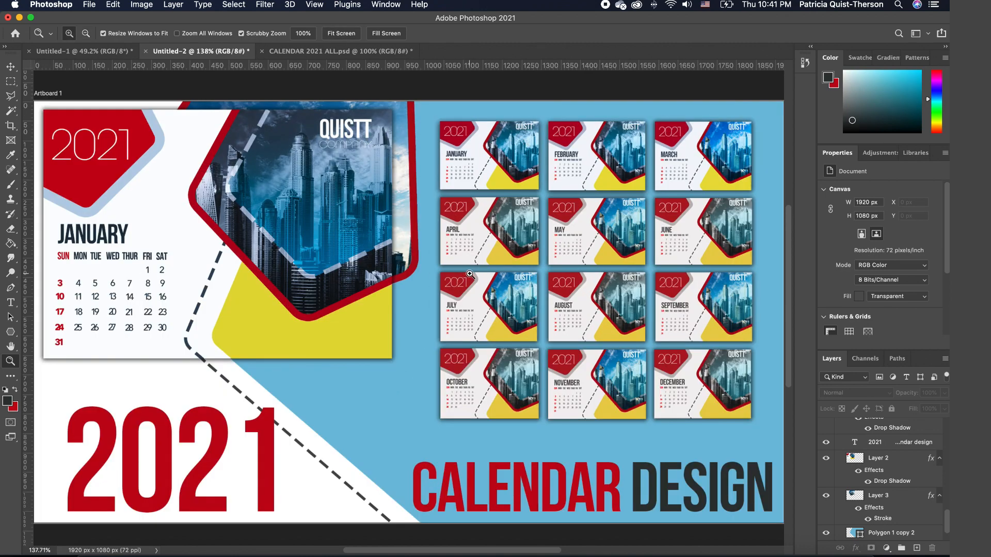
alt+click(470, 274)
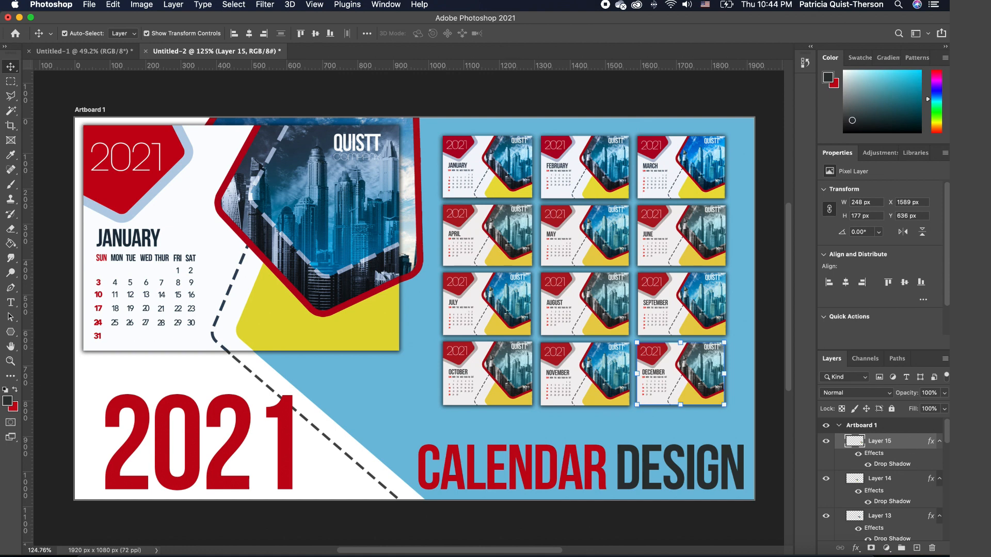
Add a Color Lookup adjustment above all the calendar layers and try the 3Strip.look 3D LUT
click(888, 550)
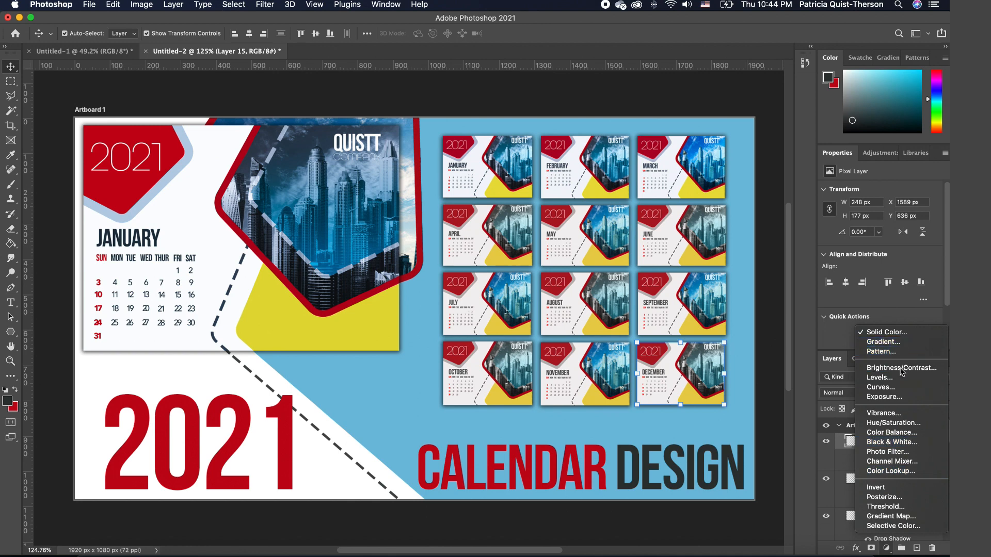
click(891, 472)
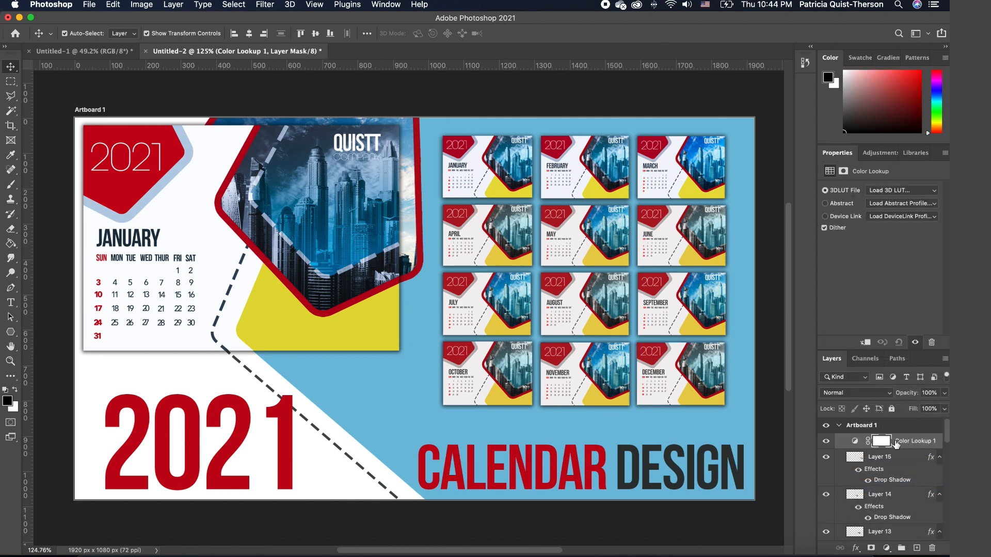
click(898, 191)
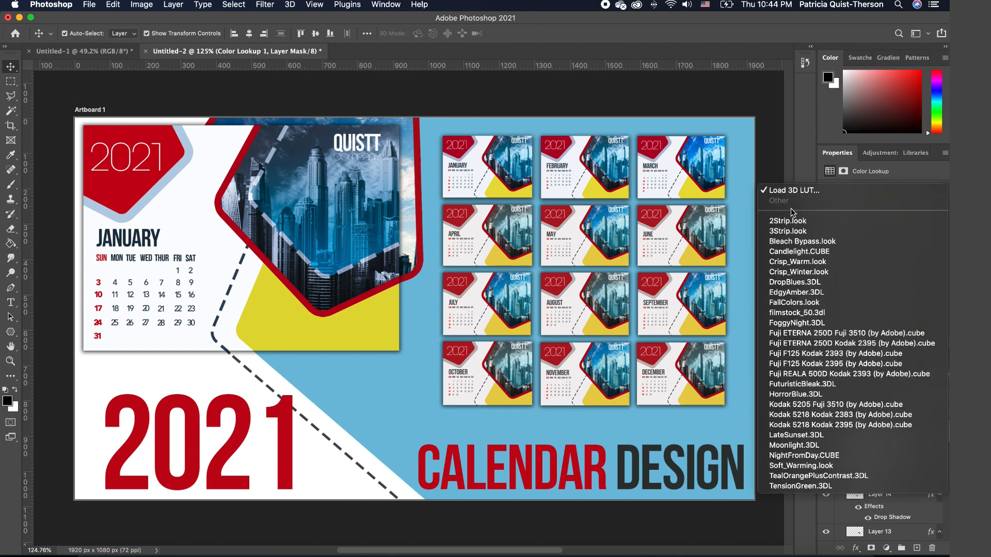
click(785, 232)
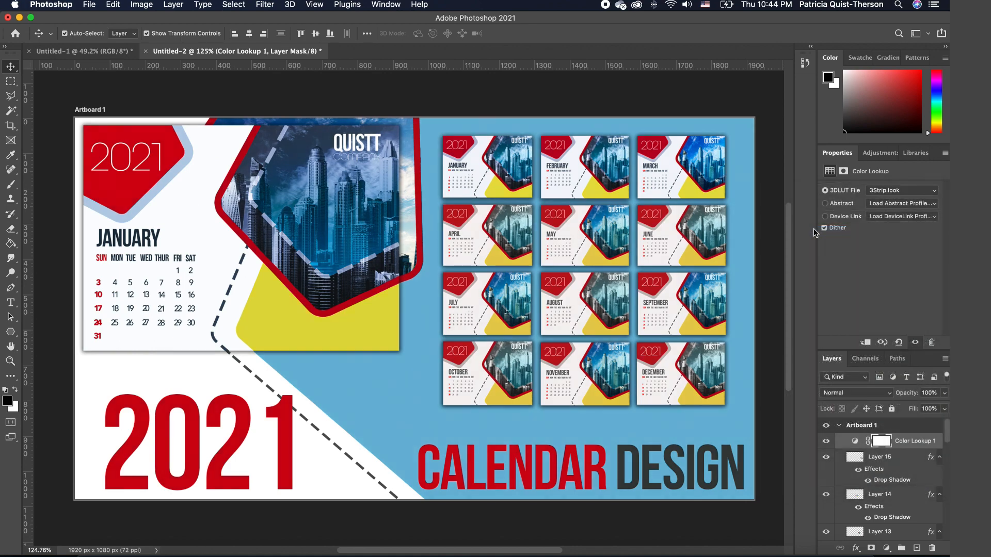
Change the Color Lookup adjustment's 3D LUT to 2Strip.look
click(913, 195)
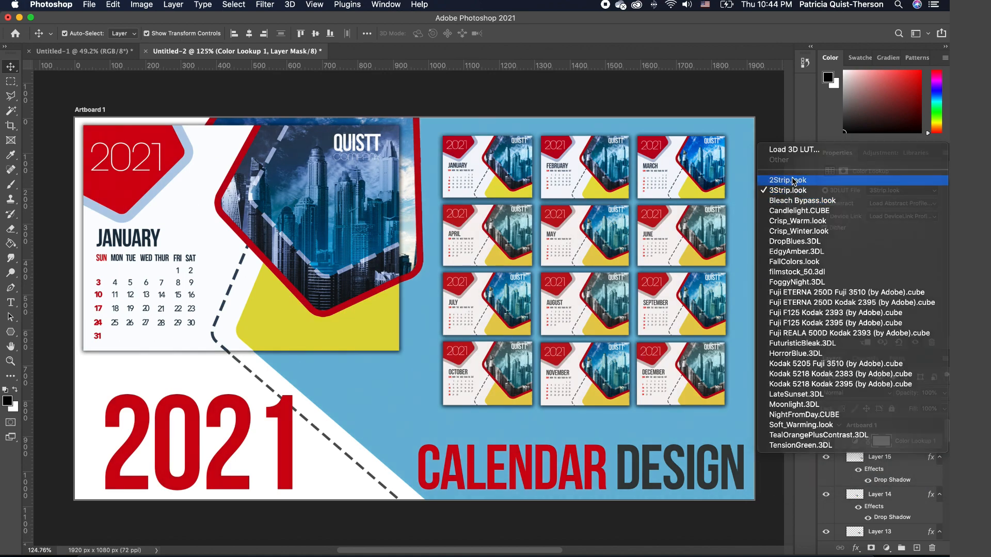
click(793, 179)
click(887, 191)
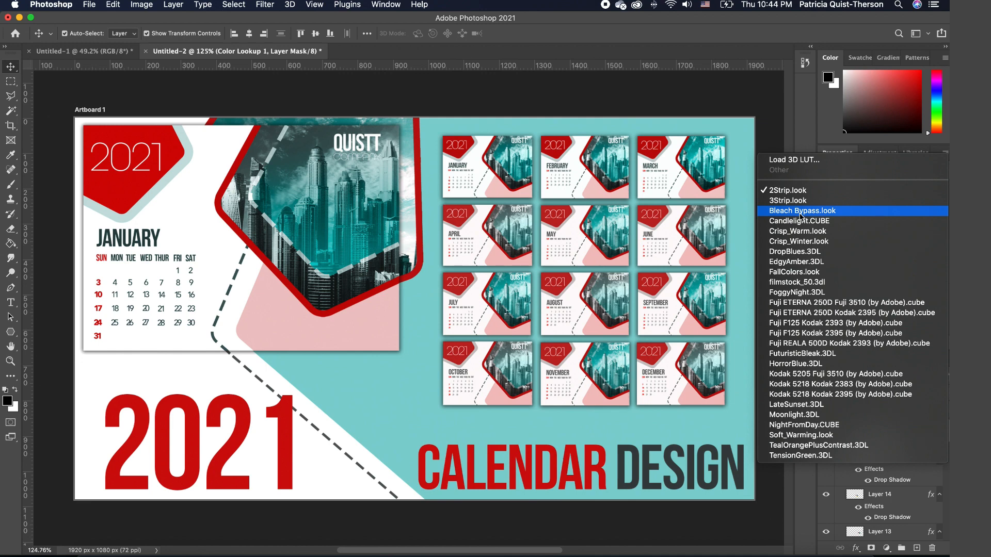
click(486, 90)
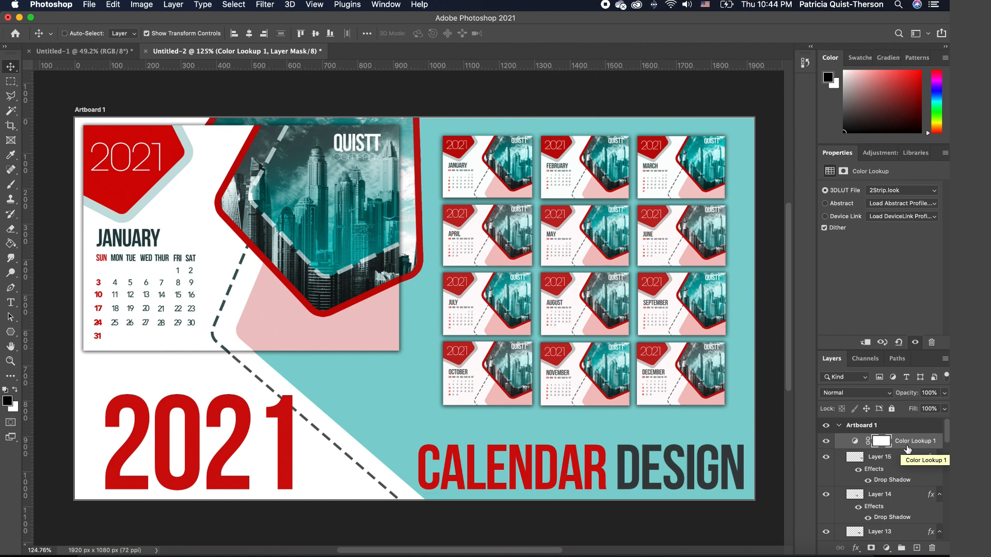
Stamp all visible layers into a new merged layer on top and hide the Color Lookup adjustment beneath it
key(super+alt+shift+e)
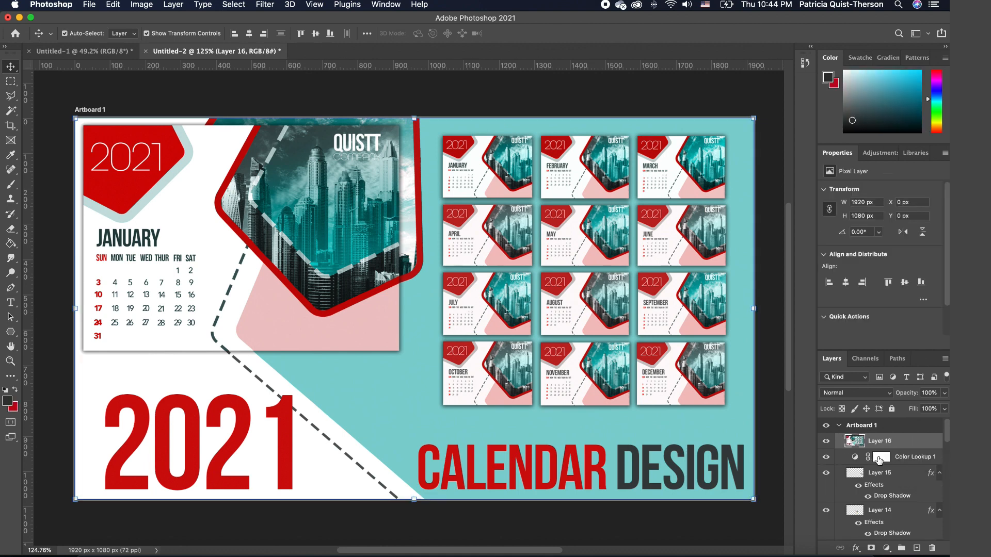
click(826, 442)
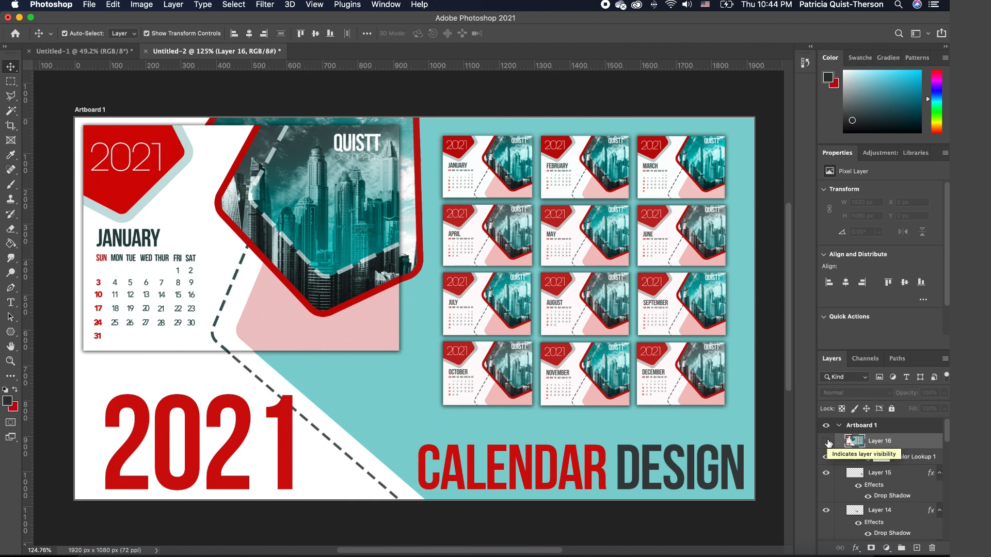
click(826, 441)
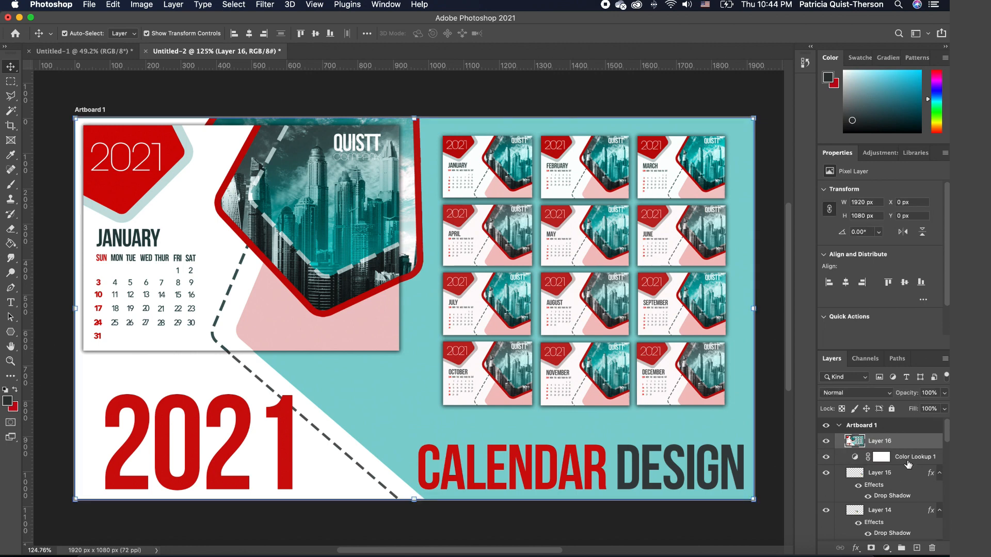
click(826, 441)
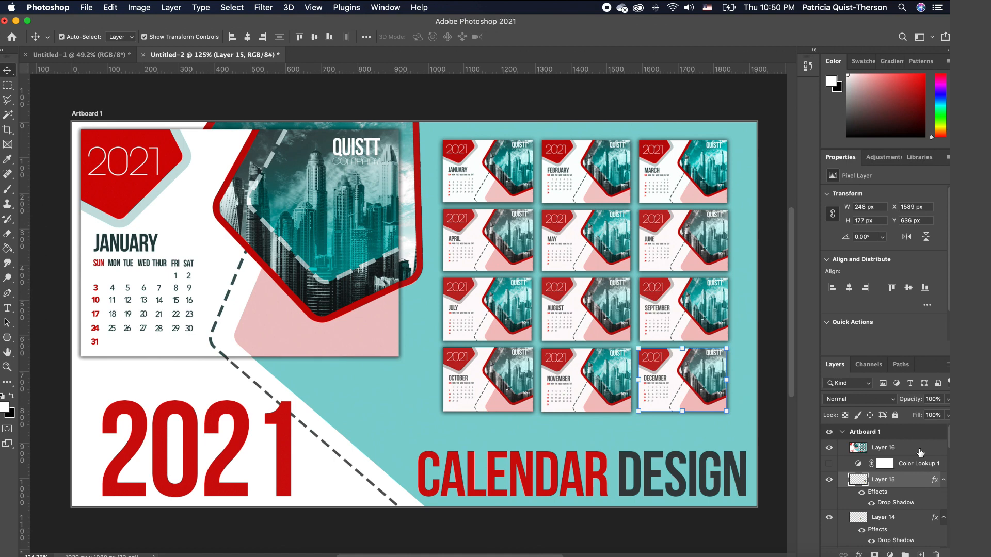
Add a Hue/Saturation adjustment above the merged Layer 16
click(921, 449)
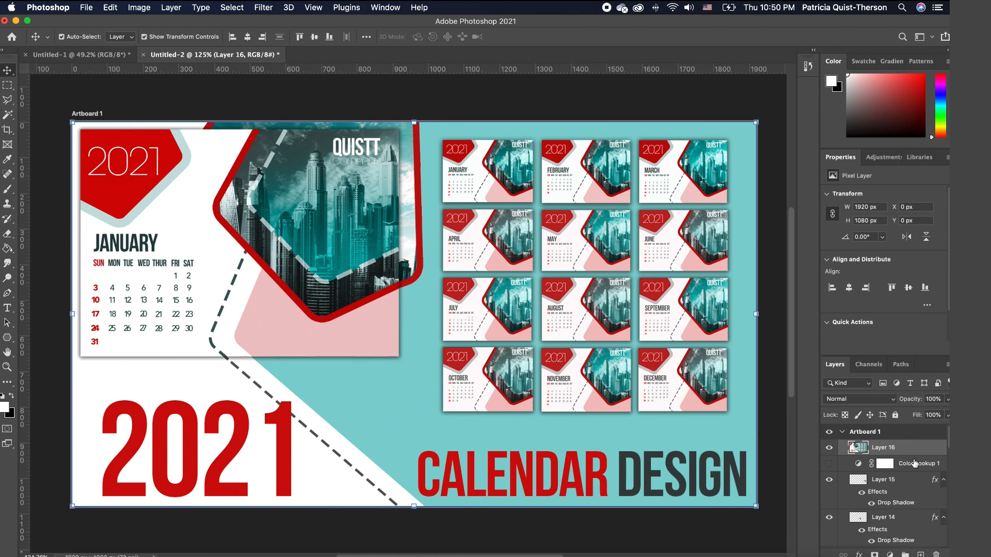
click(890, 554)
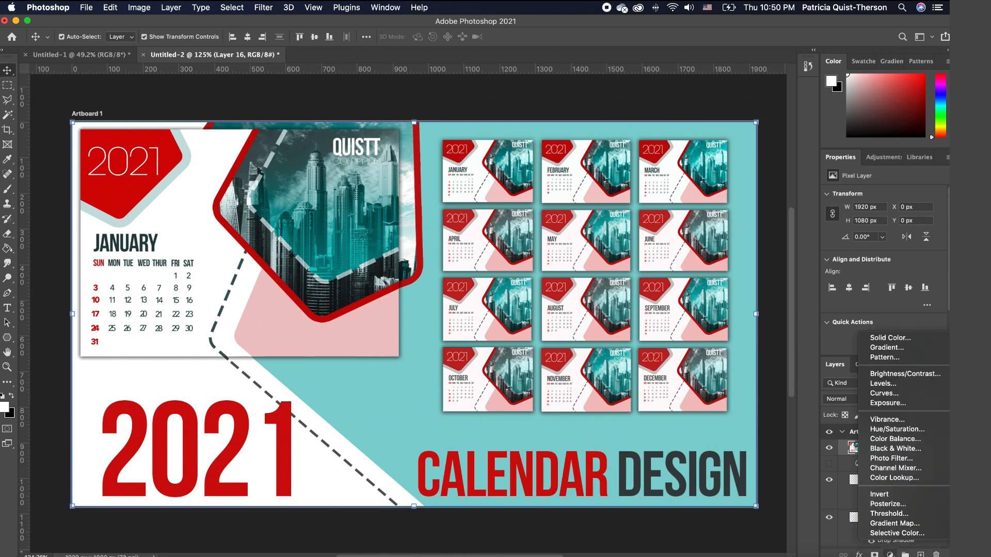
click(897, 478)
click(890, 554)
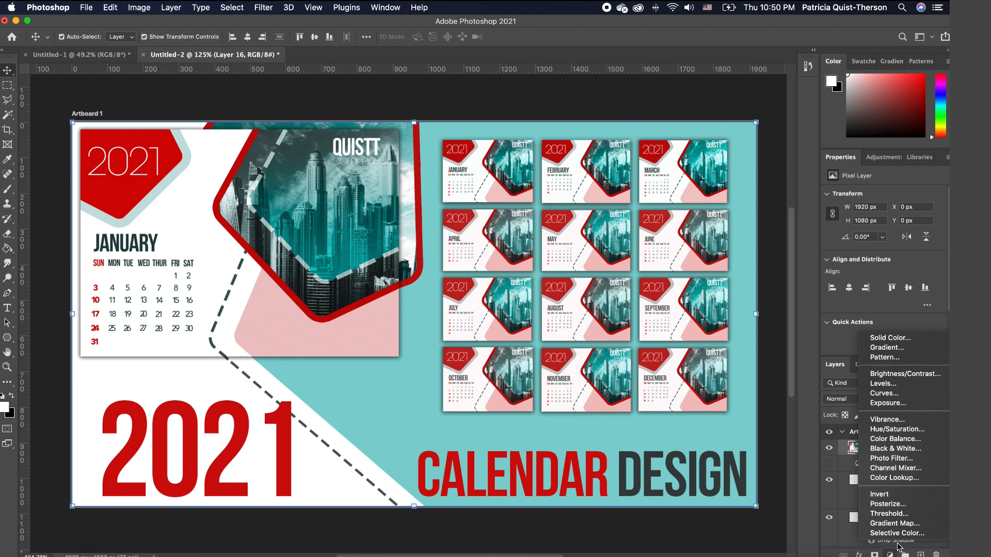
click(913, 431)
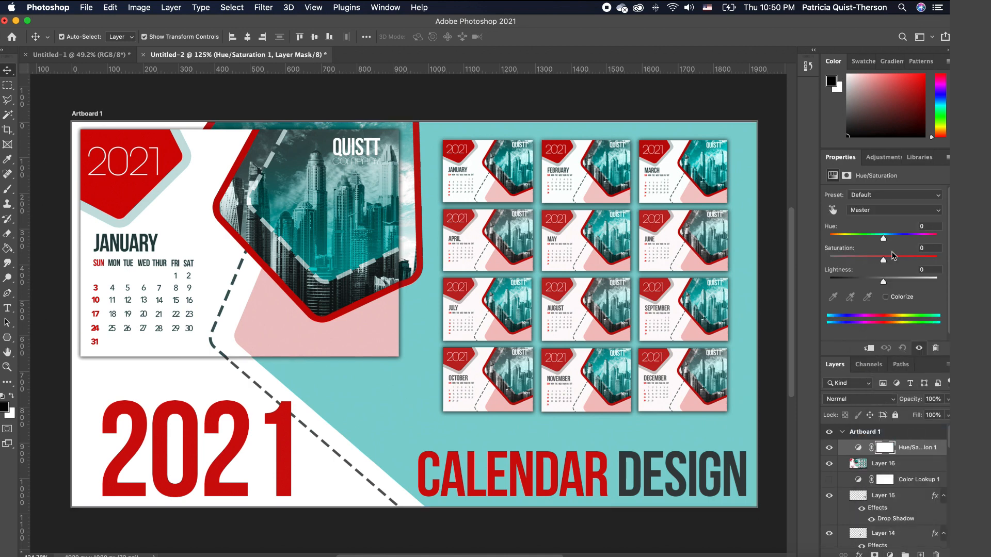
Try color variants of the presentation by sweeping the Hue to -180, up to the opposite extreme and back towards the middle
drag(883, 238, 824, 245)
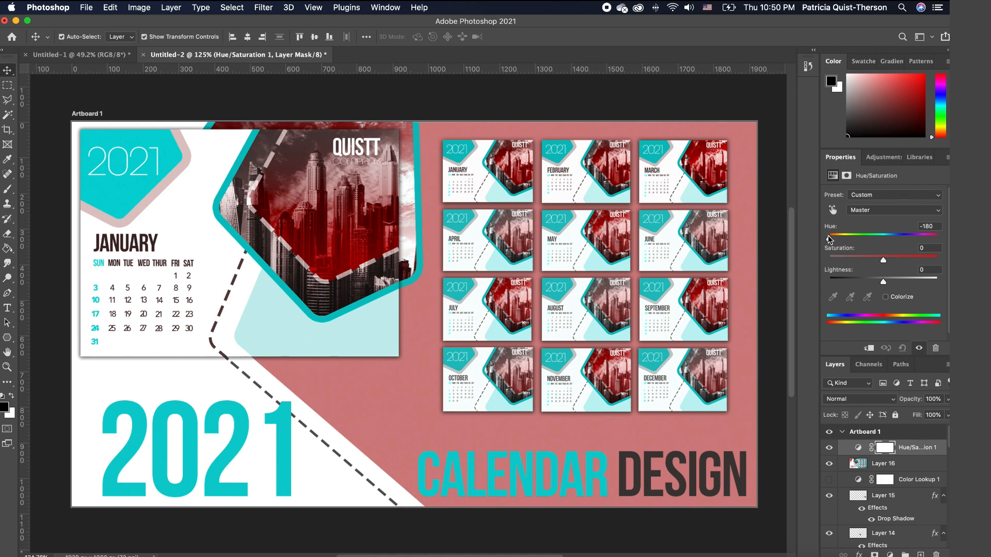
drag(829, 238, 938, 238)
drag(938, 238, 894, 240)
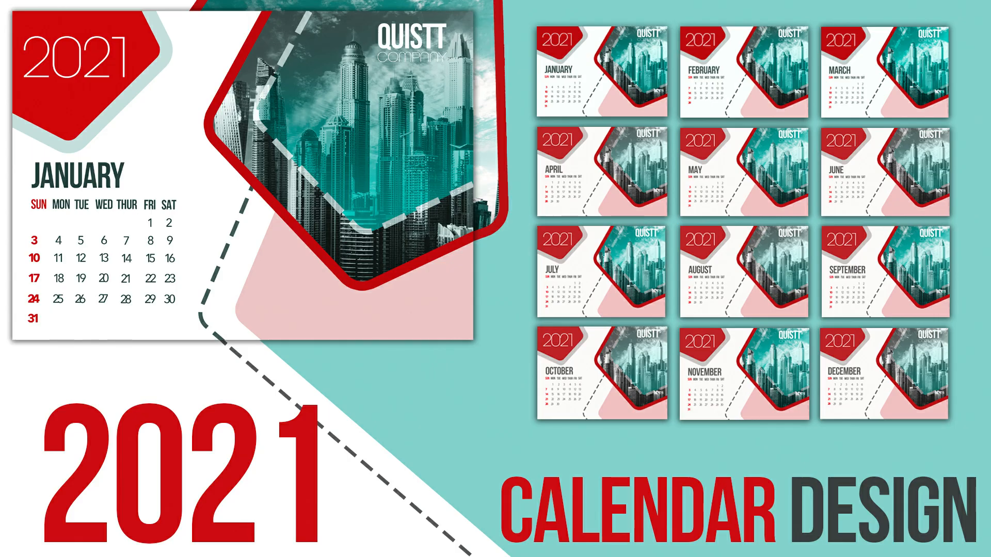